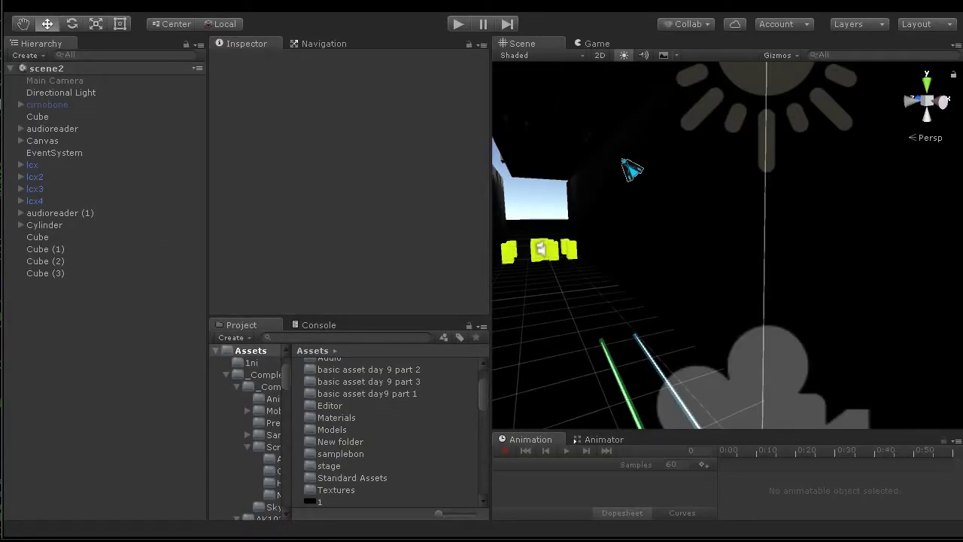
Rename the left wall piece Cube (2) to 'wall left'.
click(633, 255)
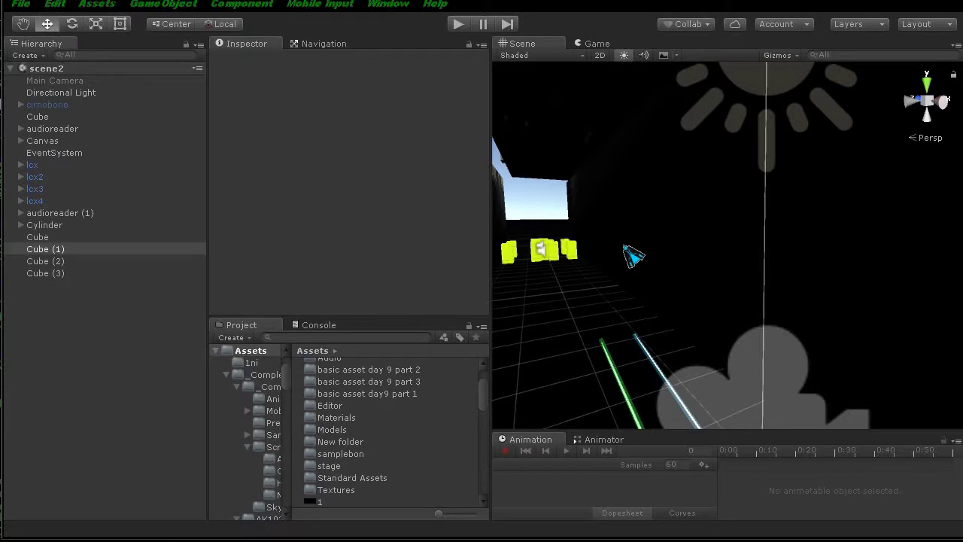
key(f)
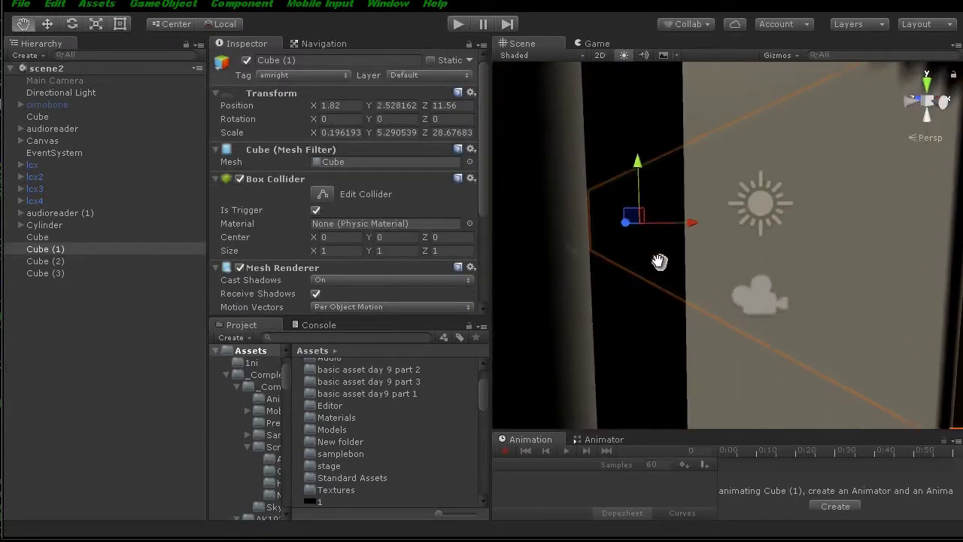
click(717, 271)
alt+drag(717, 271, 699, 323)
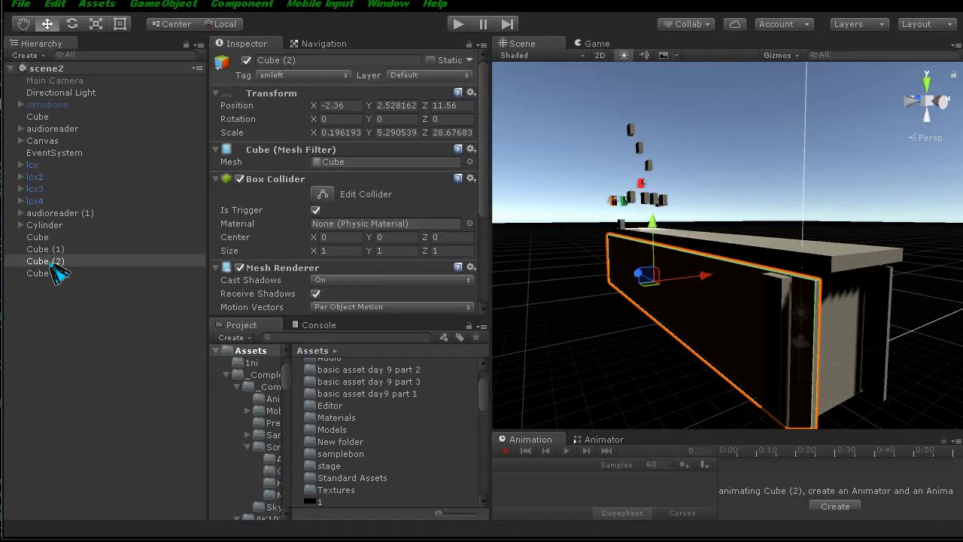
click(310, 60)
text(wall)
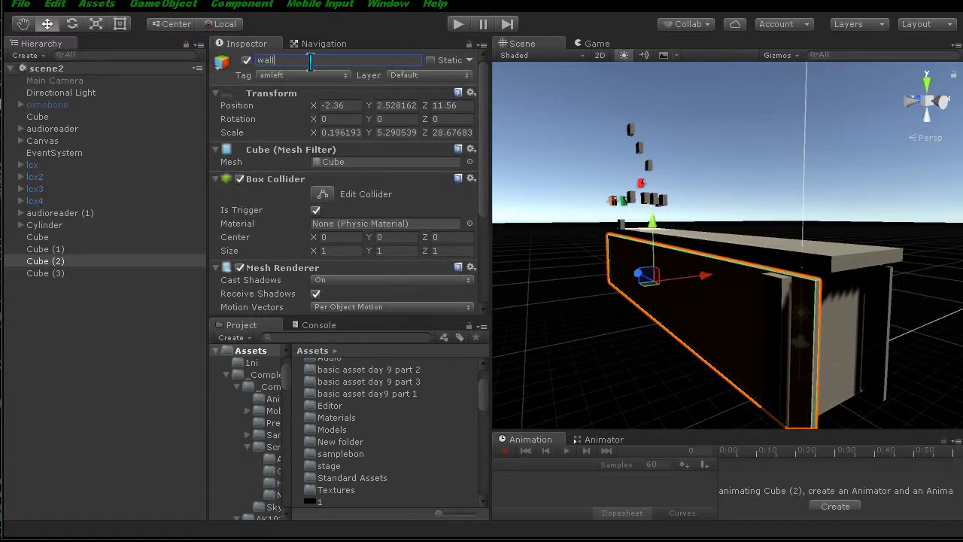
text( left)
key(Return)
Rename the top plank Cube (3) to 'wall rooft'.
key(q)
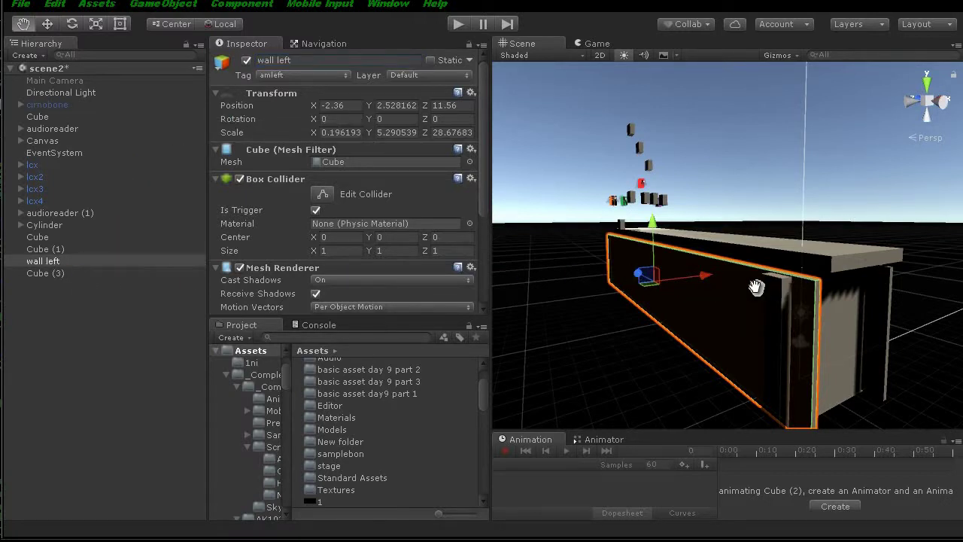
middle_drag(756, 286, 746, 289)
click(747, 260)
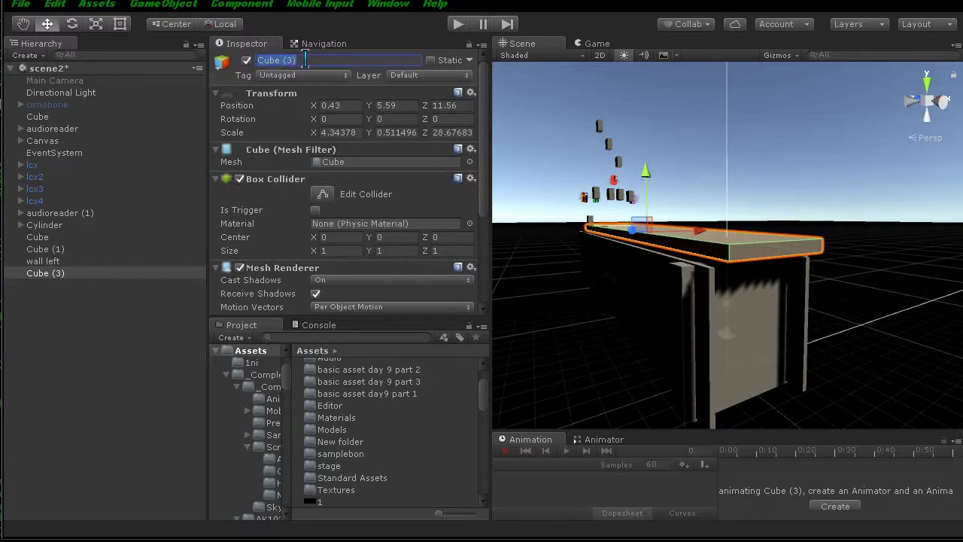
text(wall rooft)
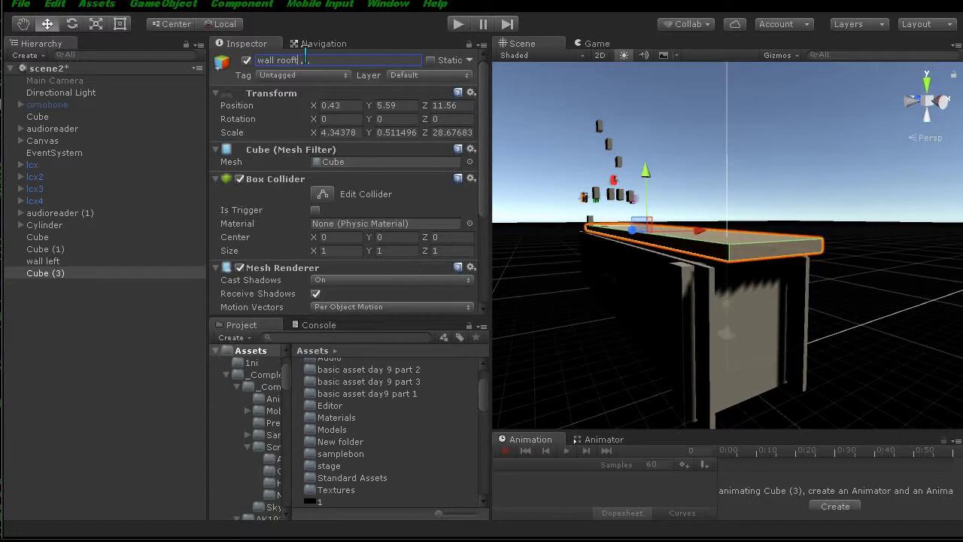
key(Return)
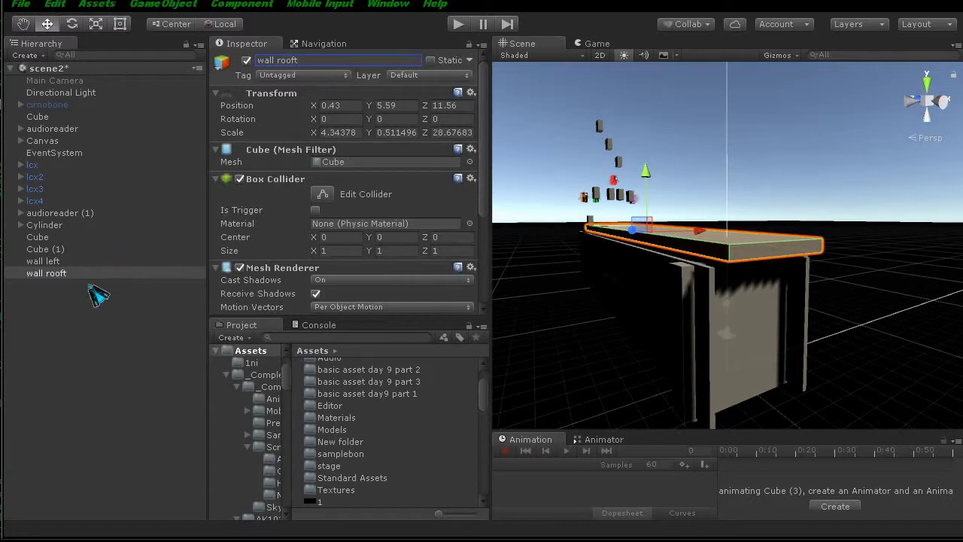
Rename the right wall piece Cube (1) to 'wall right'.
alt+drag(683, 275, 684, 290)
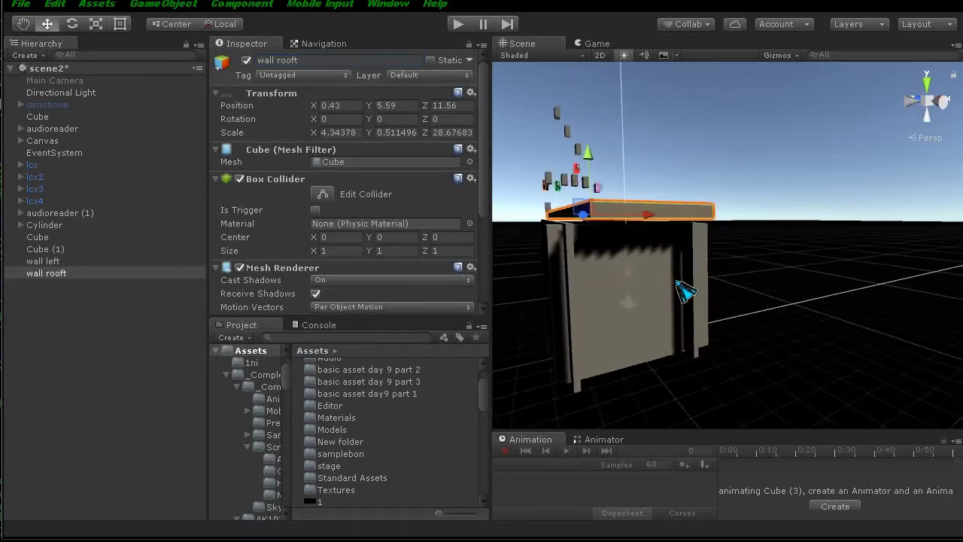
click(701, 276)
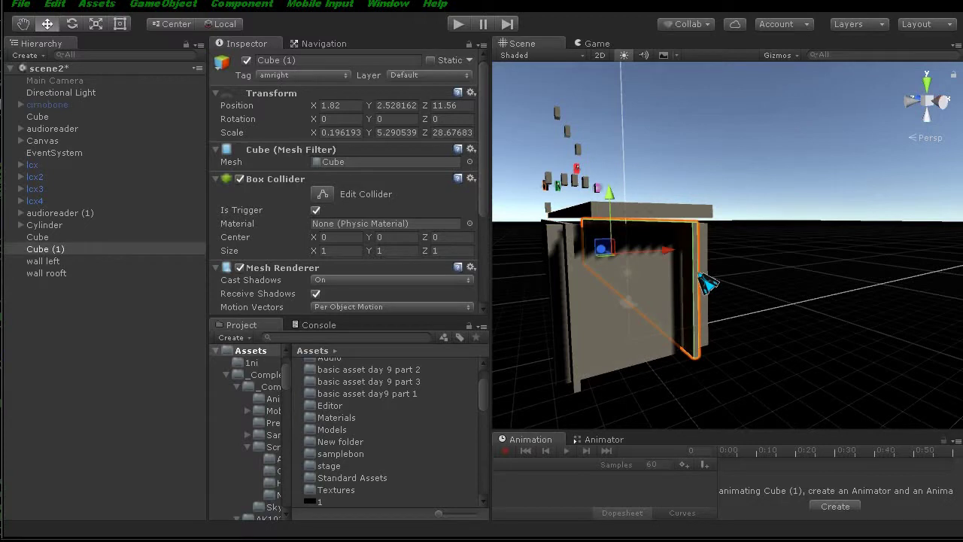
mouse_move(817, 306)
alt+mouse_down()
mouse_move(588, 322)
mouse_move(580, 269)
mouse_move(662, 262)
alt+mouse_up()
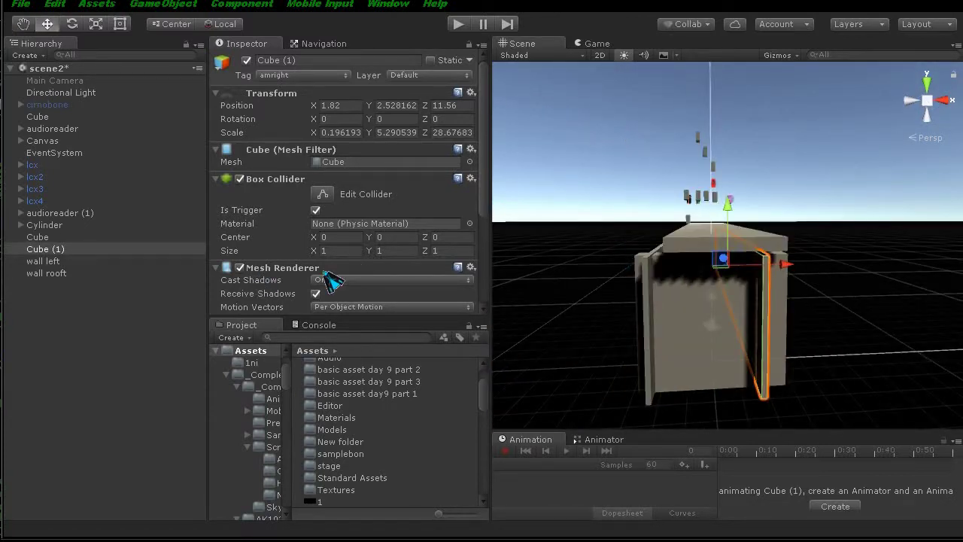
key(f)
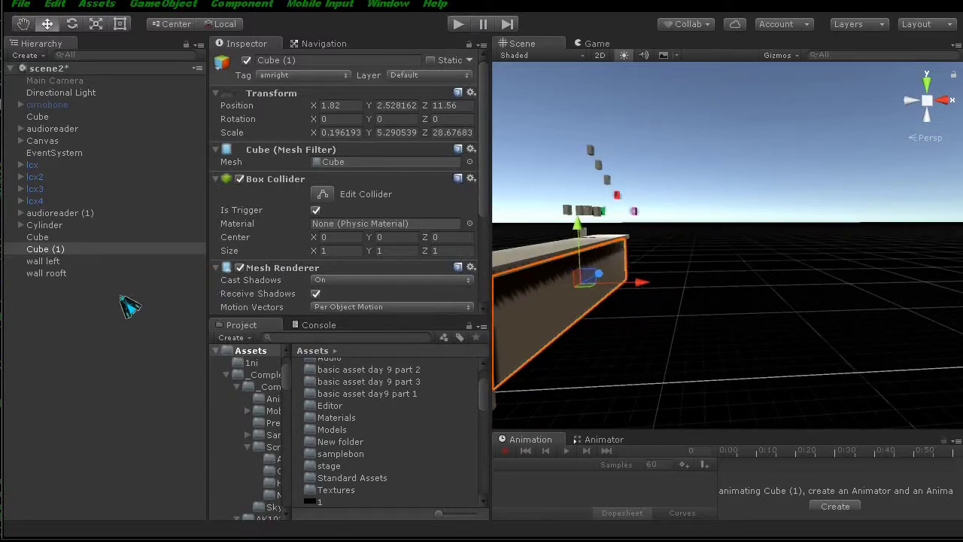
click(305, 62)
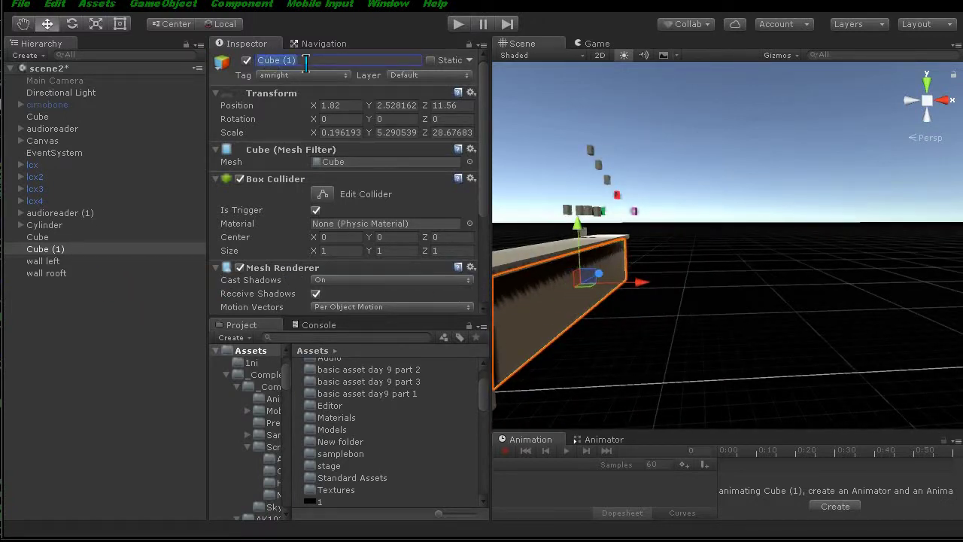
text(wa)
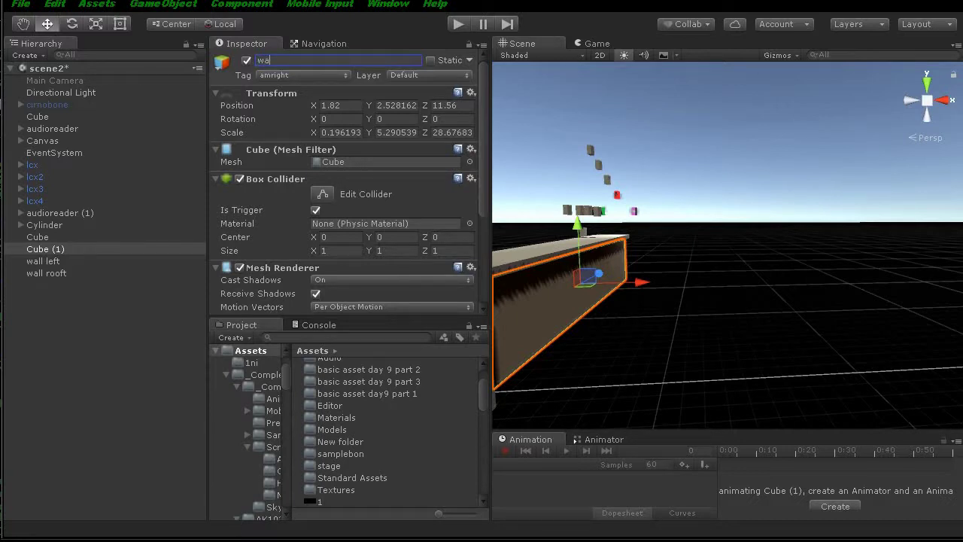
text(ll right)
key(Return)
Add a new cube under wall right and slide it along X, just outside the wall.
right_click(54, 251)
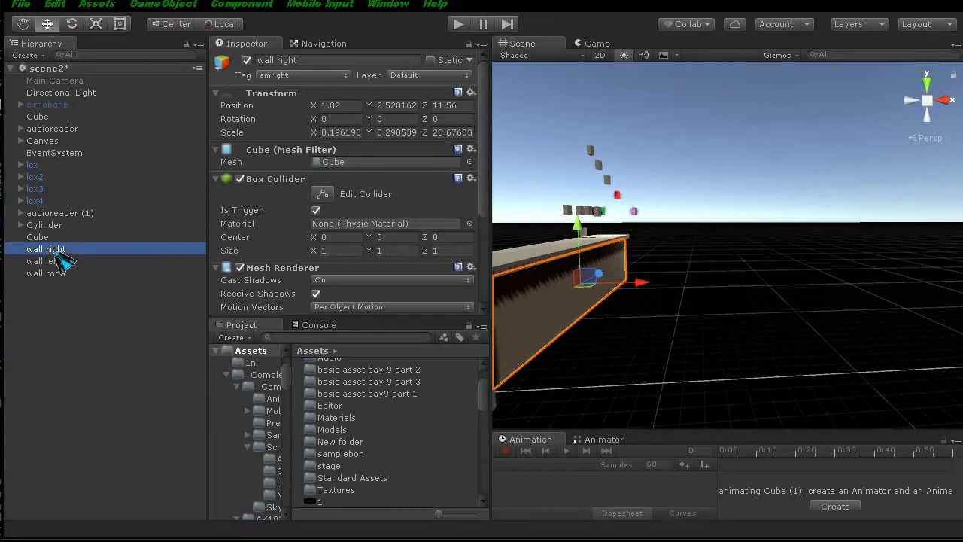
mouse_move(121, 398)
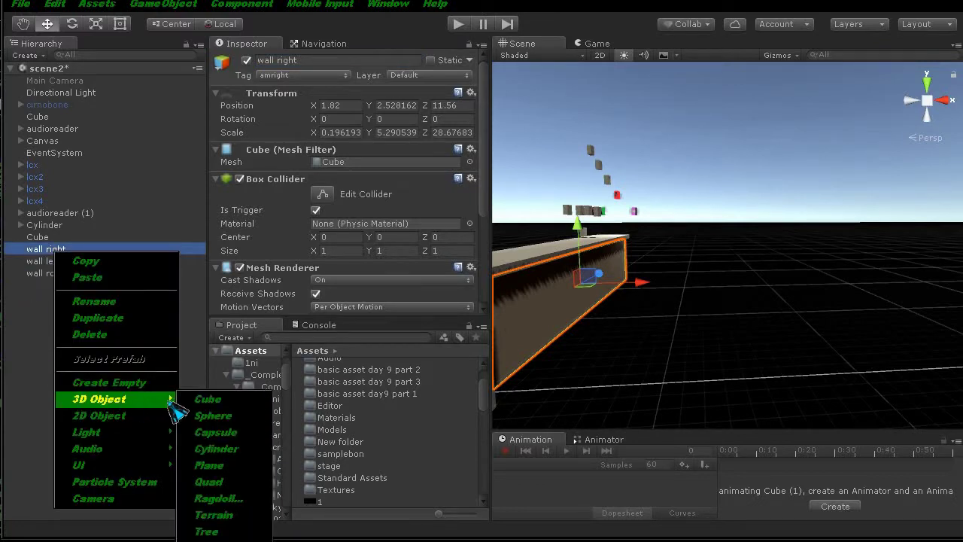
click(201, 406)
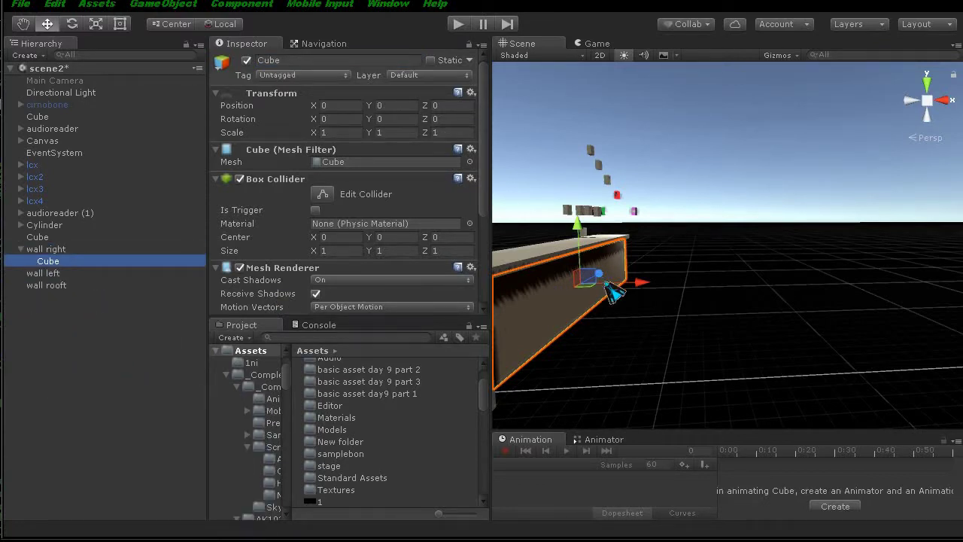
key(f)
key(w)
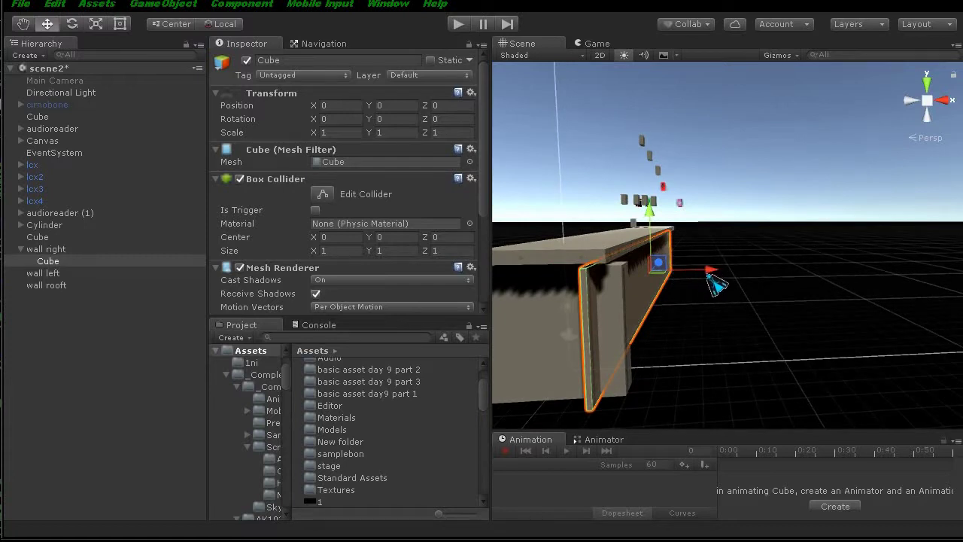
mouse_move(718, 285)
mouse_down()
mouse_move(727, 286)
mouse_move(716, 285)
mouse_up()
Move the new cube out to the scene2 root and name it limiter1.
click(47, 263)
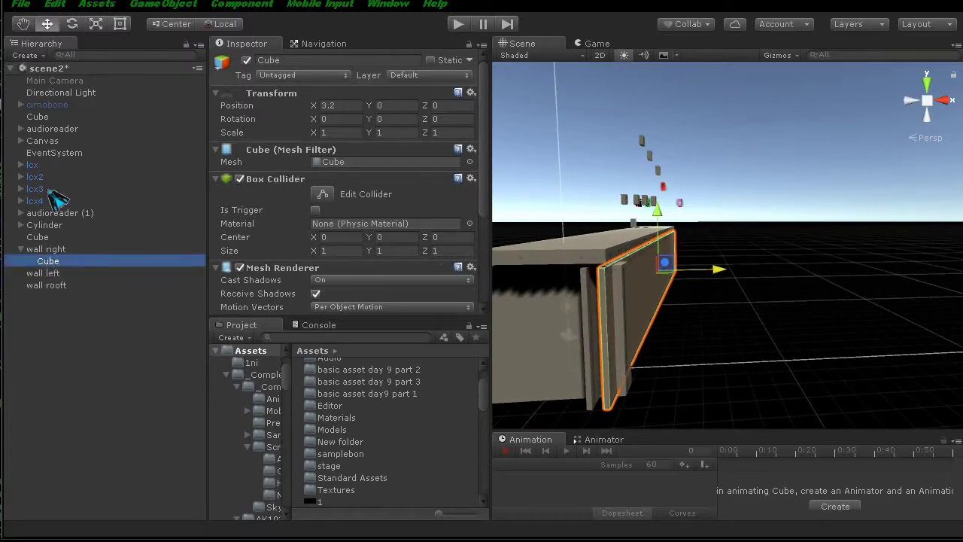
drag(57, 197, 59, 72)
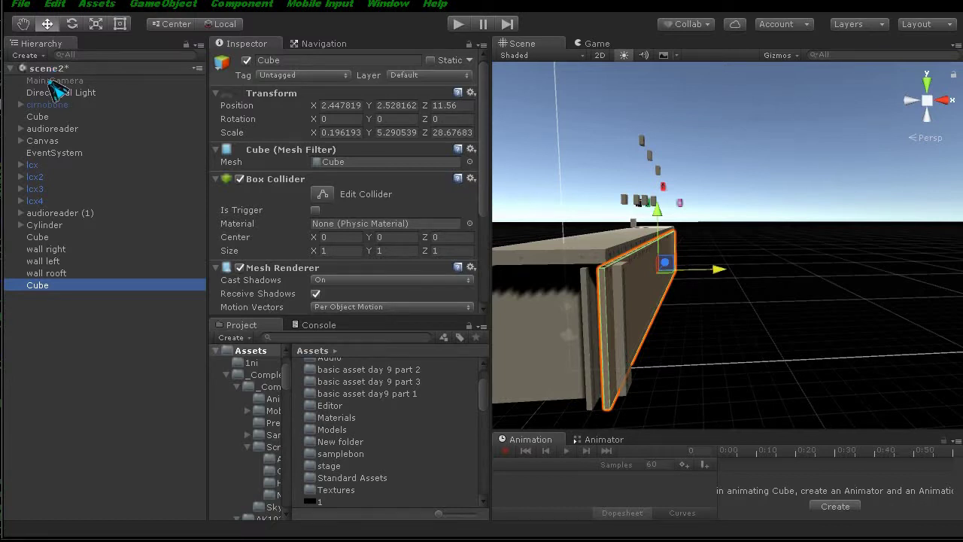
drag(43, 291, 52, 69)
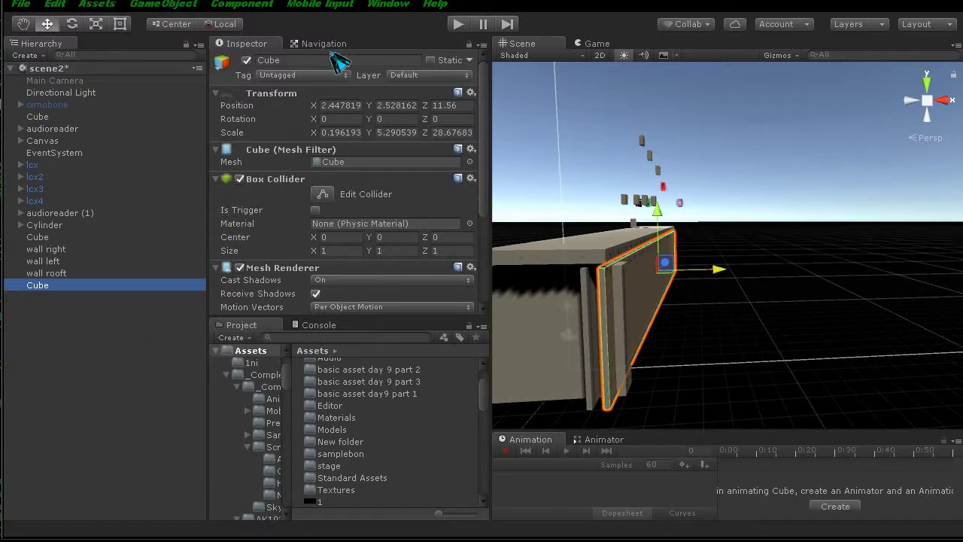
click(293, 61)
text(limiter1)
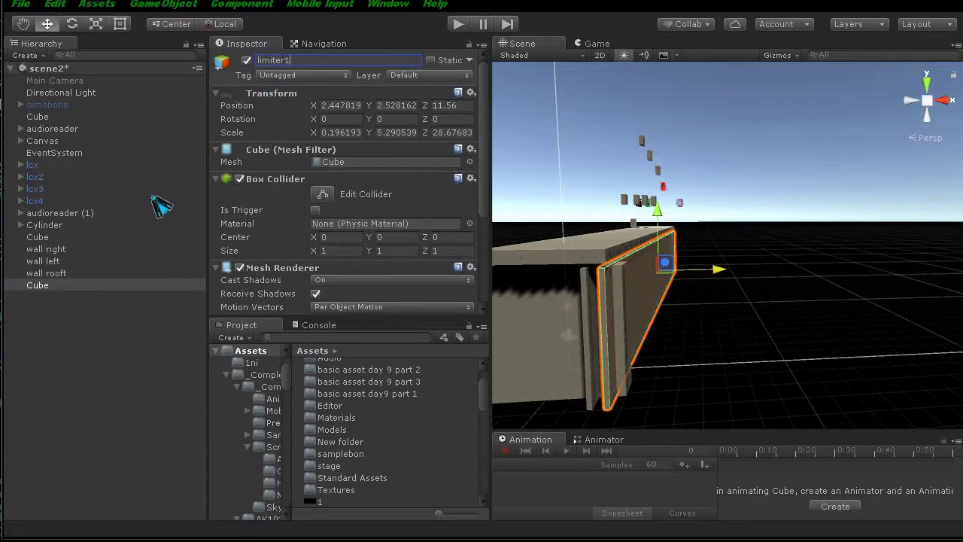
key(Return)
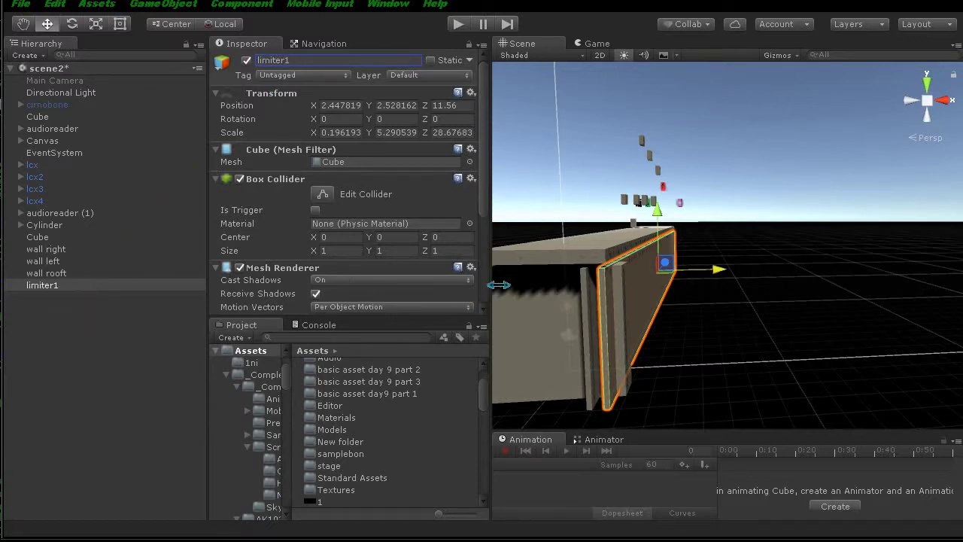
alt+drag(564, 279, 629, 293)
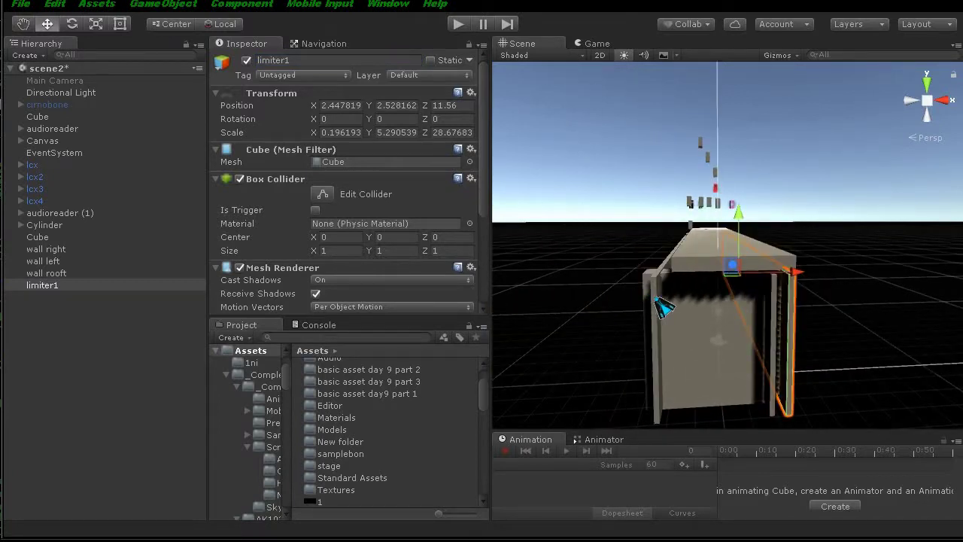
click(656, 301)
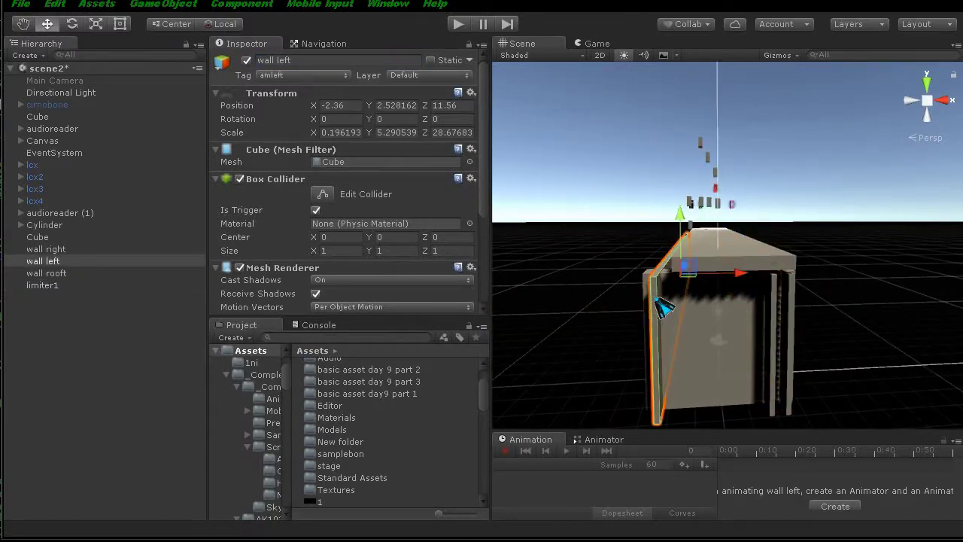
Add a new cube under wall left, move it to the scene root, and nudge it to X -2.67.
right_click(45, 261)
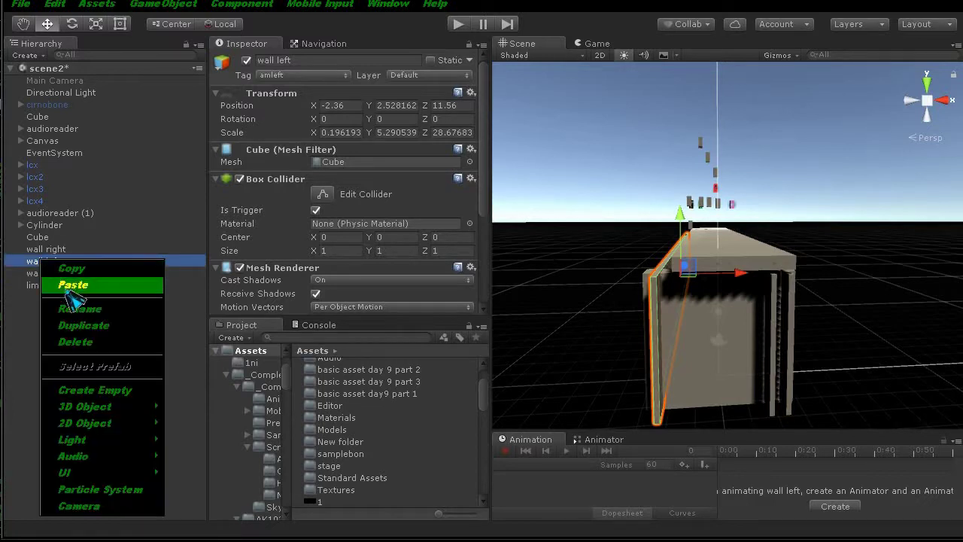
mouse_move(132, 410)
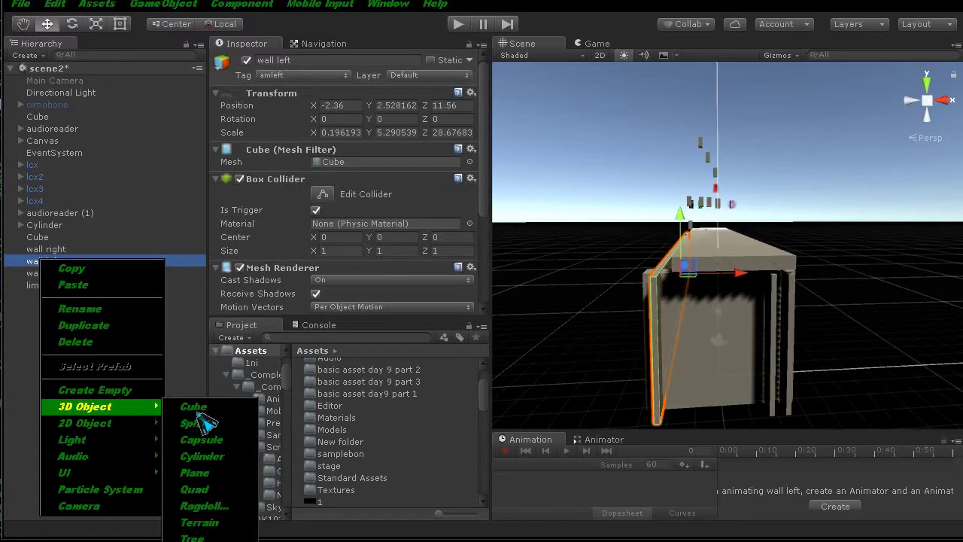
click(193, 406)
drag(53, 276, 57, 74)
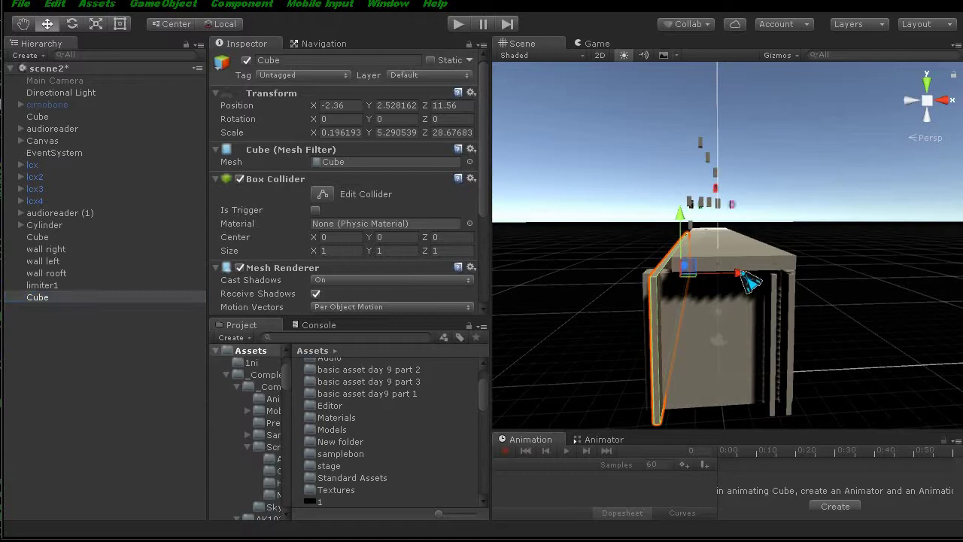
drag(750, 281, 740, 281)
key(q)
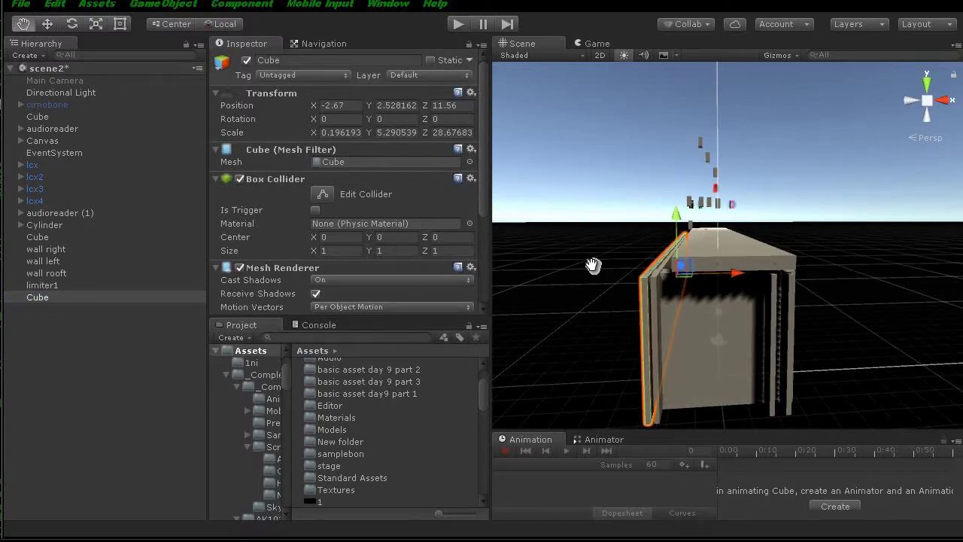
drag(593, 265, 610, 268)
key(w)
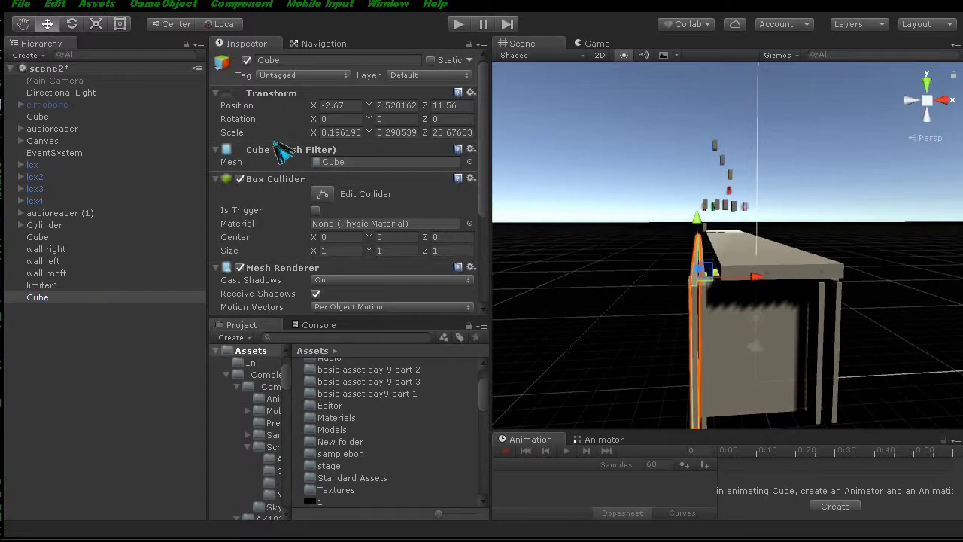
Rename the new cube to limiter2 and check it from the front.
click(283, 60)
text(m)
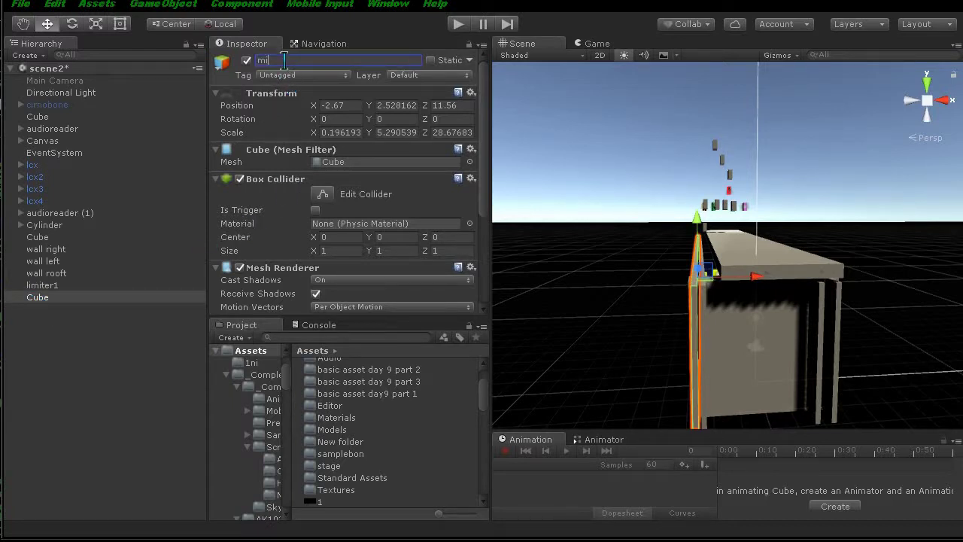
key(BackSpace)
text(er)
text(2)
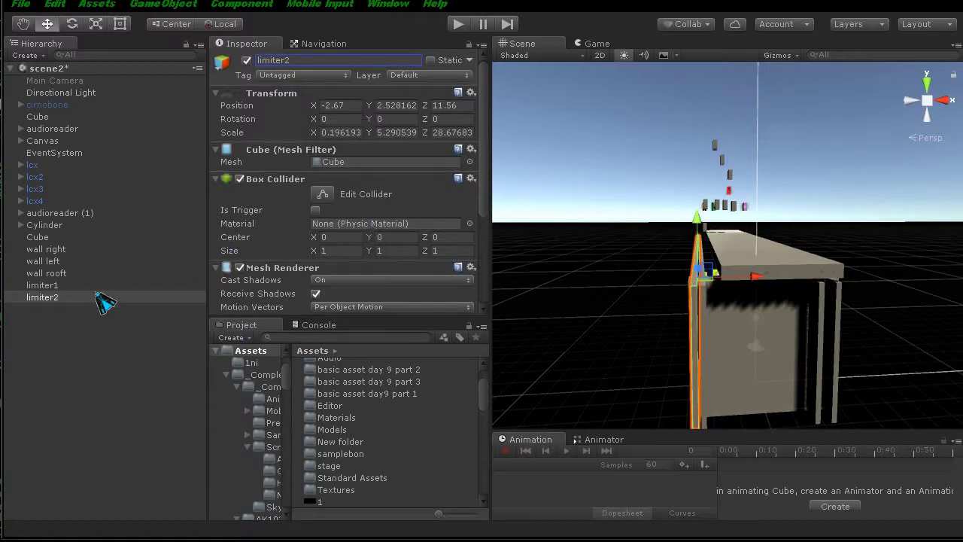
alt+drag(637, 279, 698, 280)
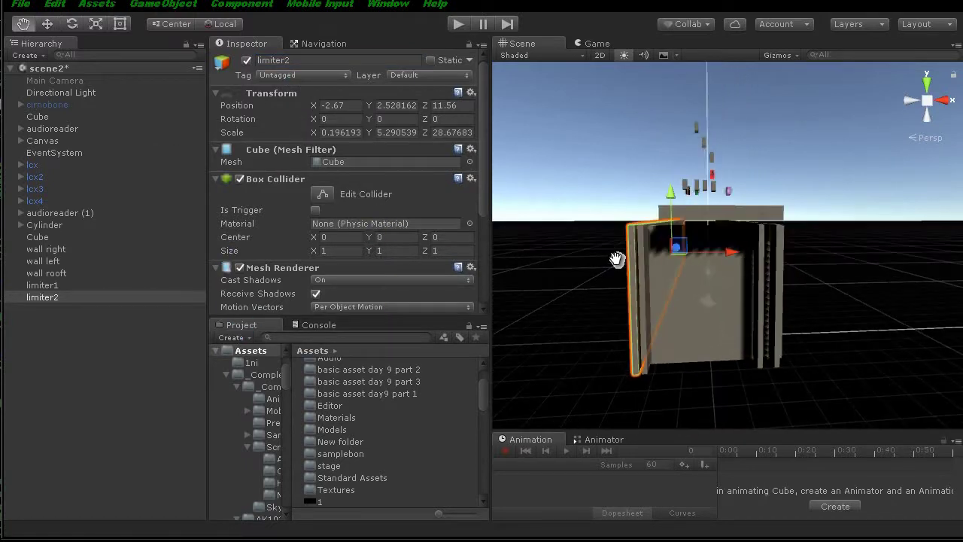
click(711, 286)
Rename the wall panel at the back to 'back wall'.
mouse_move(570, 340)
alt+mouse_down()
mouse_move(683, 395)
mouse_move(806, 383)
alt+mouse_up()
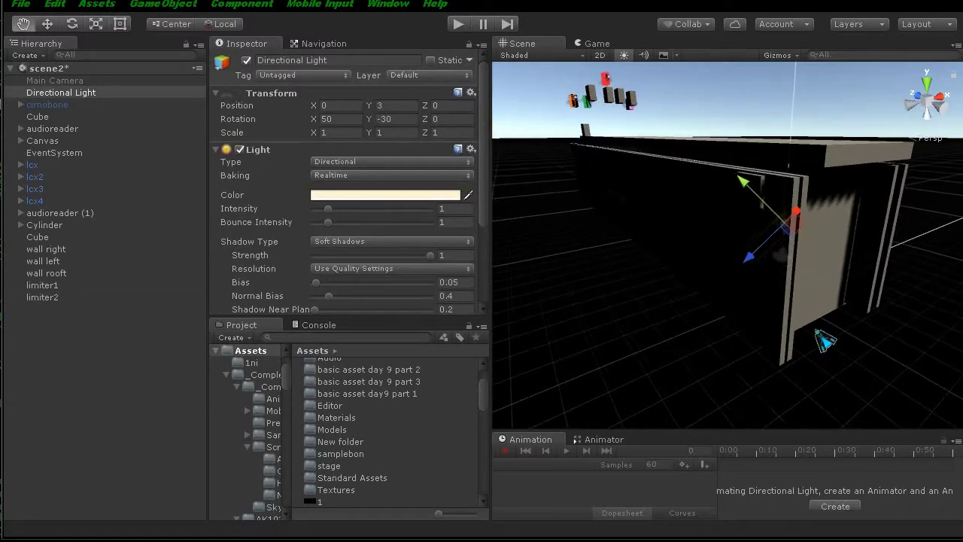
click(833, 263)
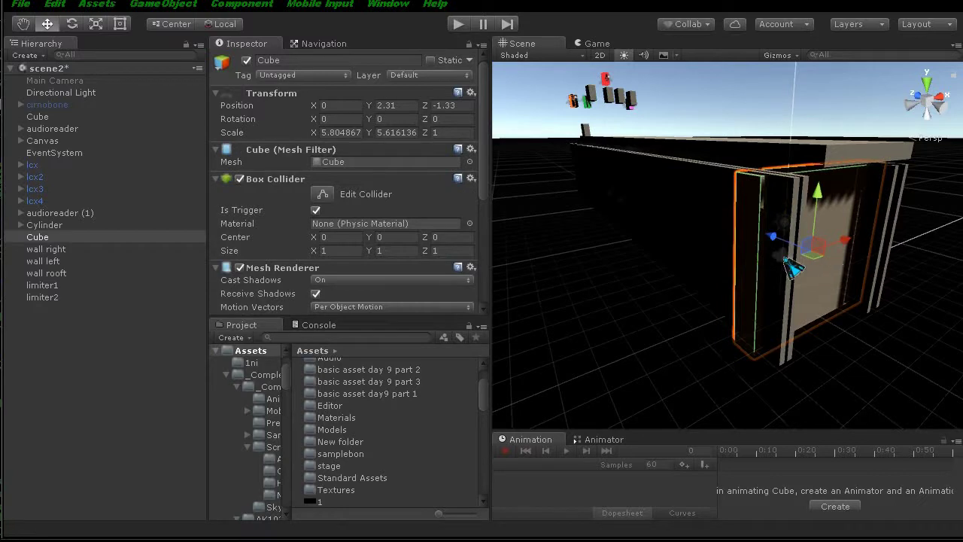
click(294, 61)
text(back wa)
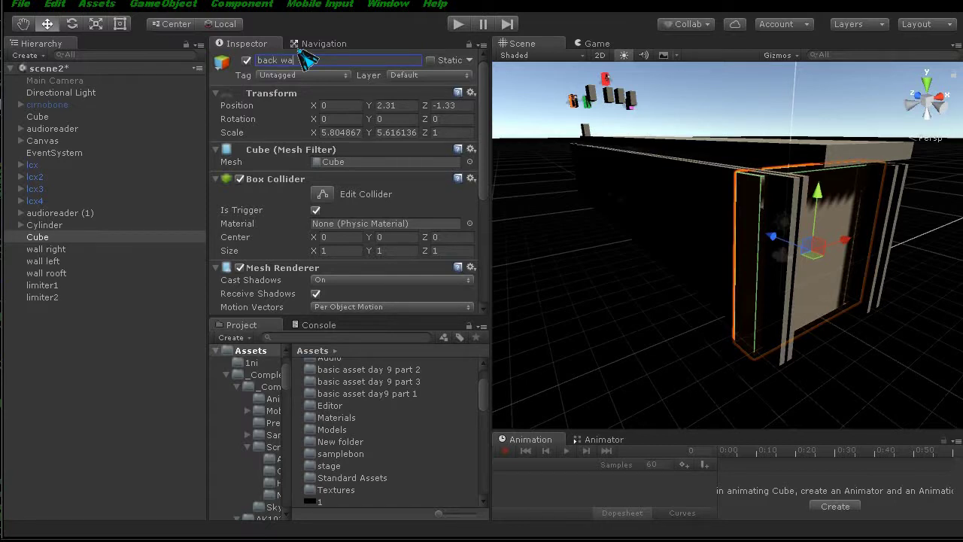
text(ll)
key(Return)
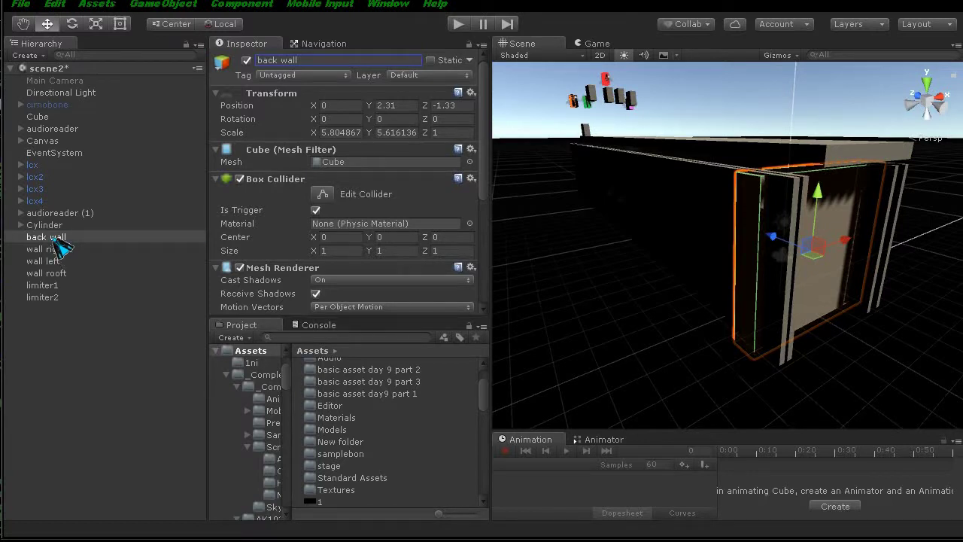
Add a cube under back wall, move it forward along Z, and move it to the top level.
right_click(54, 240)
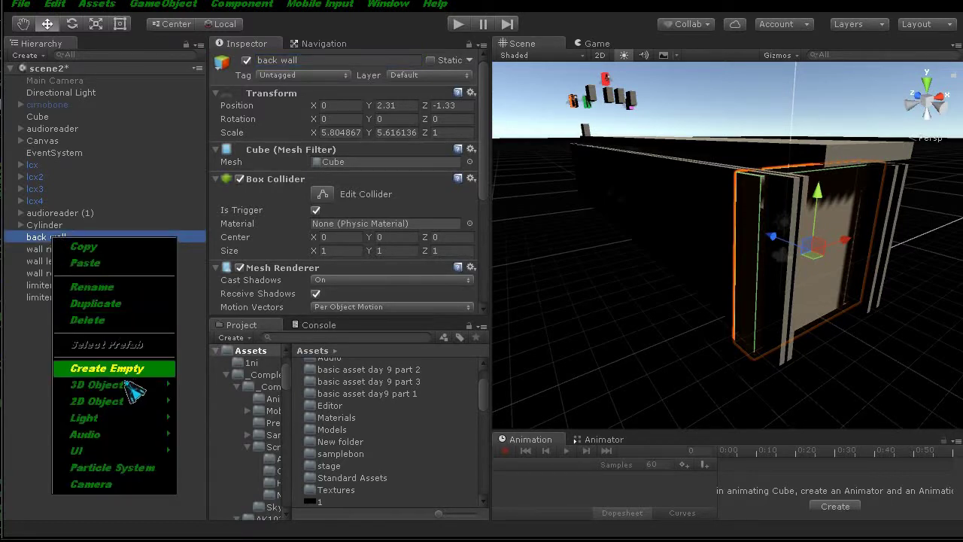
mouse_move(151, 384)
click(218, 386)
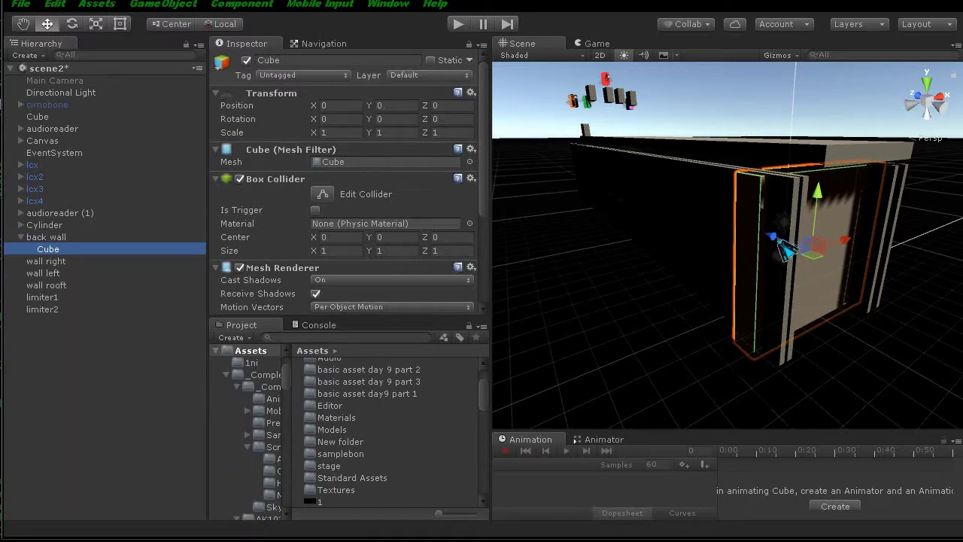
drag(778, 240, 813, 254)
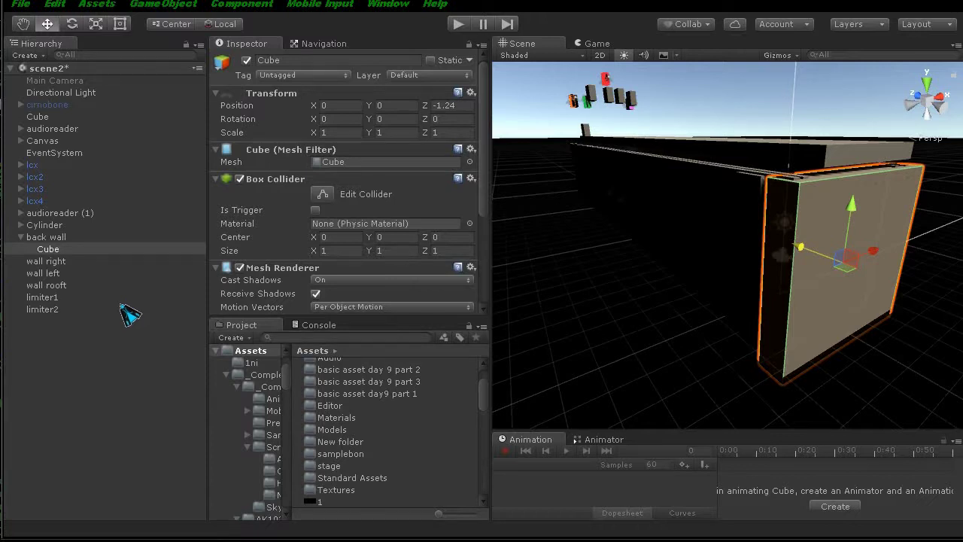
mouse_move(53, 250)
mouse_down()
mouse_move(74, 121)
mouse_move(68, 70)
mouse_up()
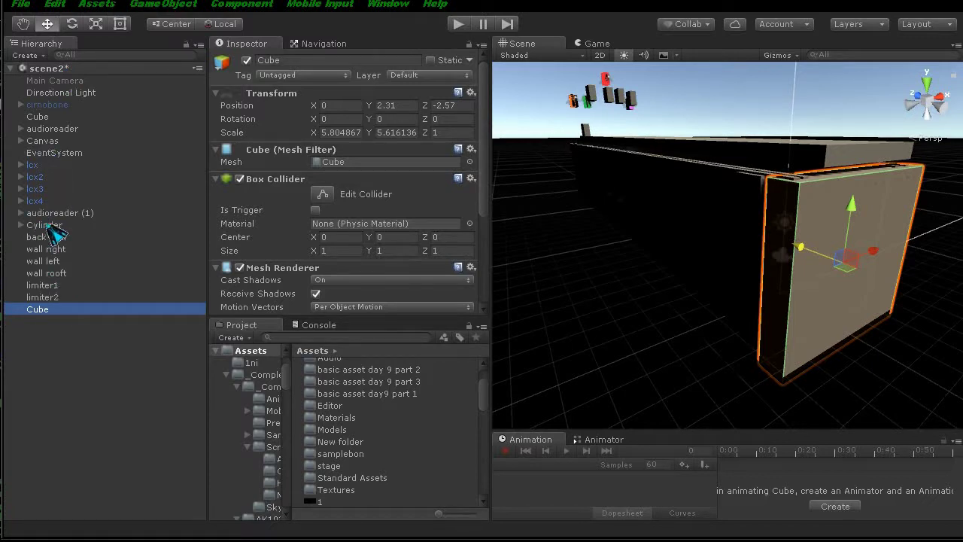
Frame the Cylinder and zoom in close on its collider wireframe, with the camera inside.
double_click(46, 225)
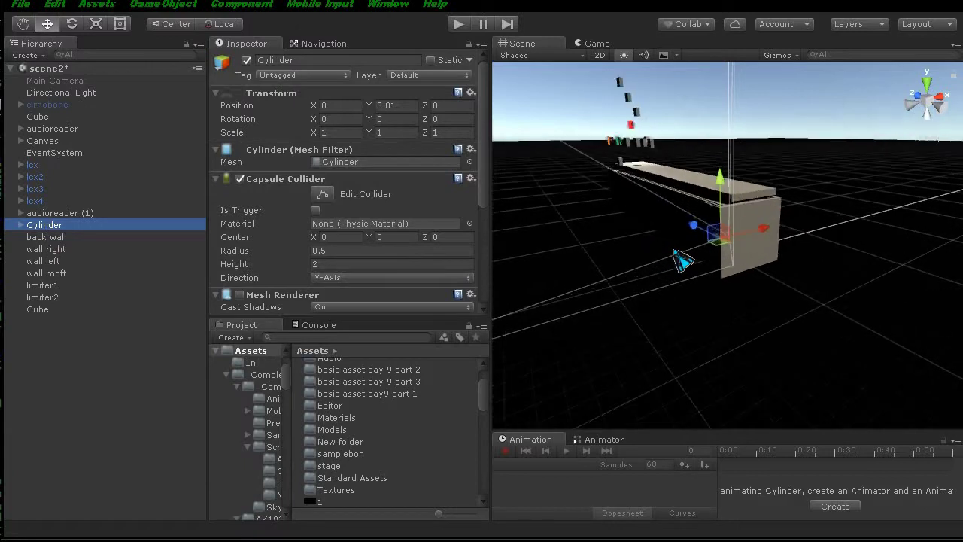
scroll(682, 260, down, 2)
scroll(682, 260, down, 2)
scroll(682, 259, down, 2)
scroll(682, 259, down, 2)
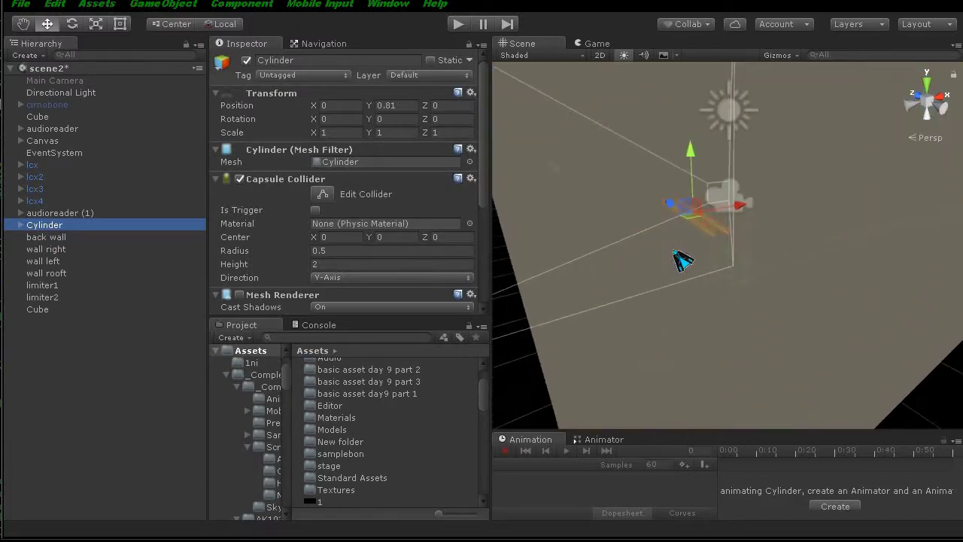
scroll(683, 259, down, 2)
middle_drag(624, 254, 563, 267)
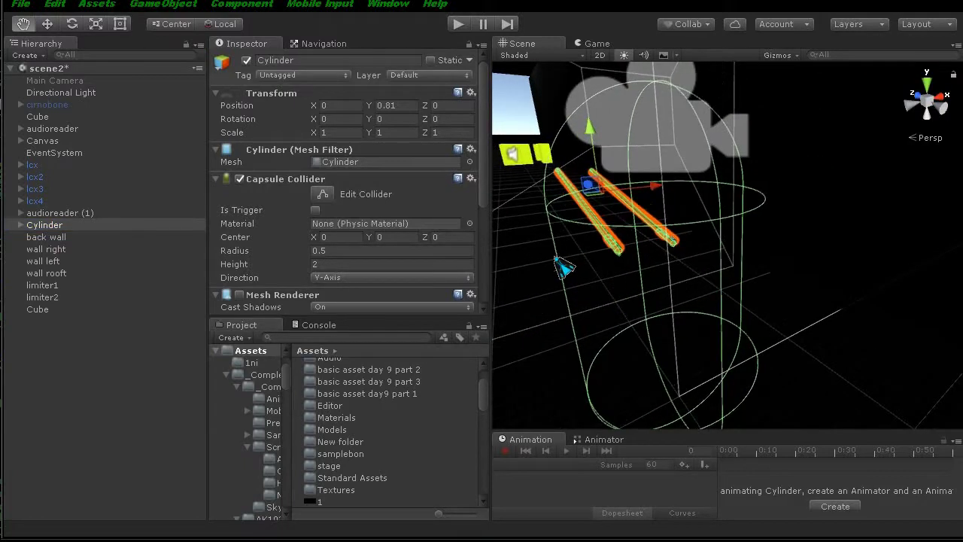
Expand the Cylinder and its Camera in the Hierarchy to show swingLL and swingRR.
click(22, 226)
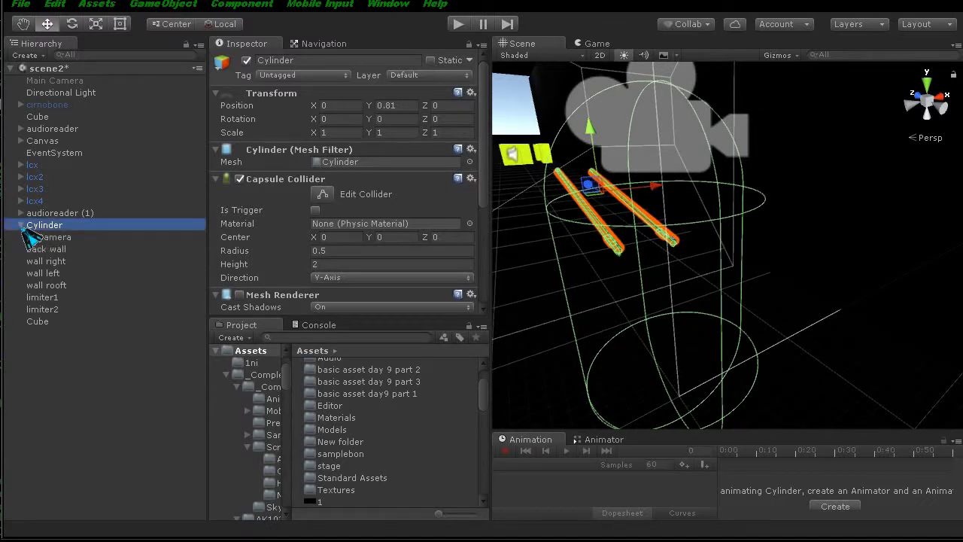
click(30, 238)
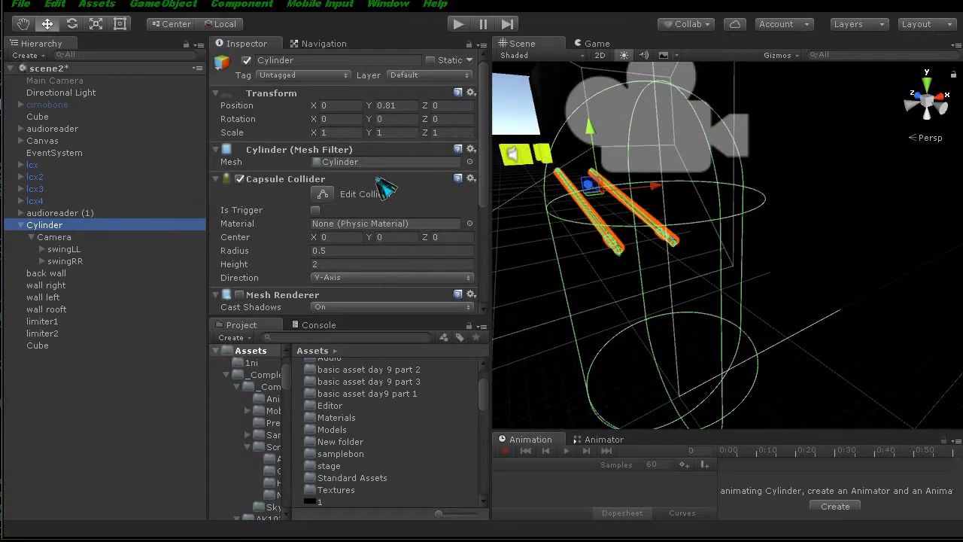
scroll(380, 185, down, 4)
scroll(375, 174, down, 1)
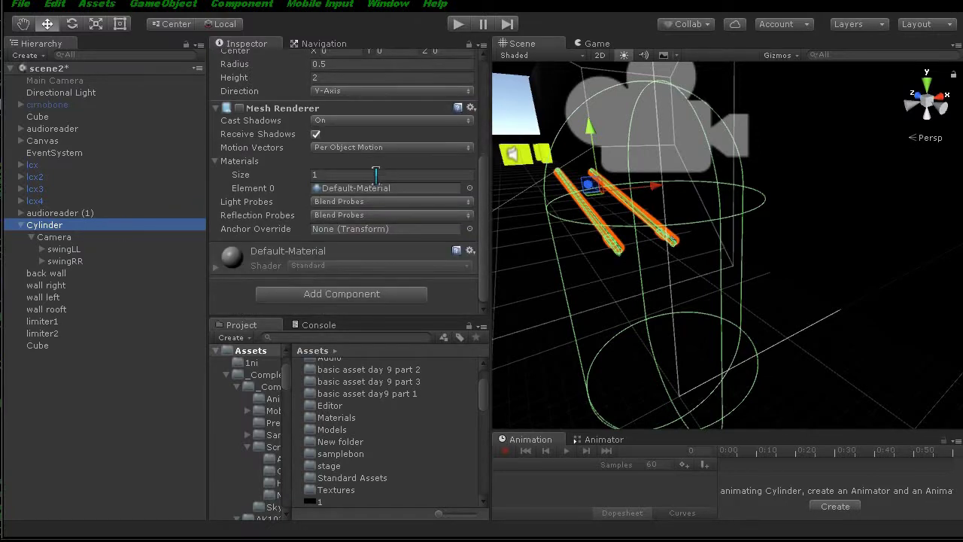
scroll(376, 174, up, 2)
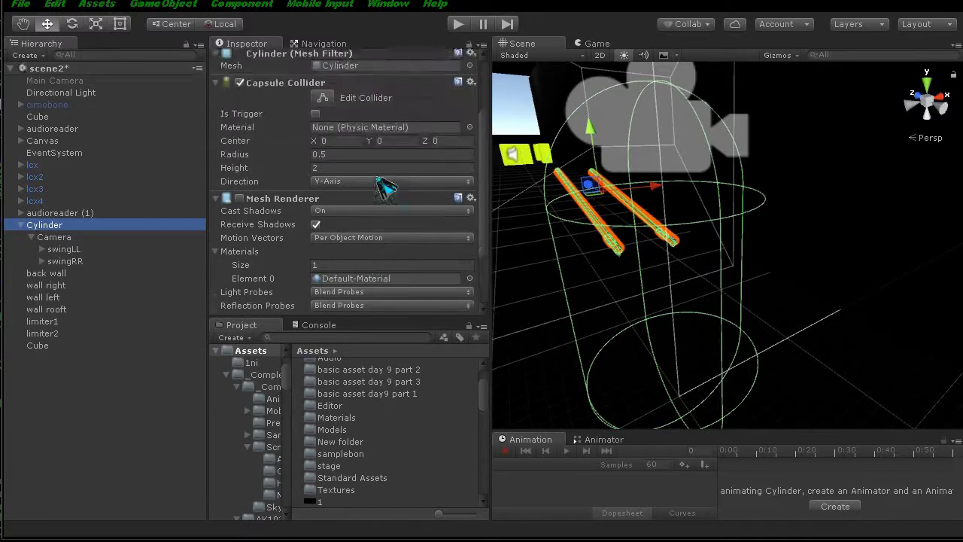
scroll(383, 189, up, 2)
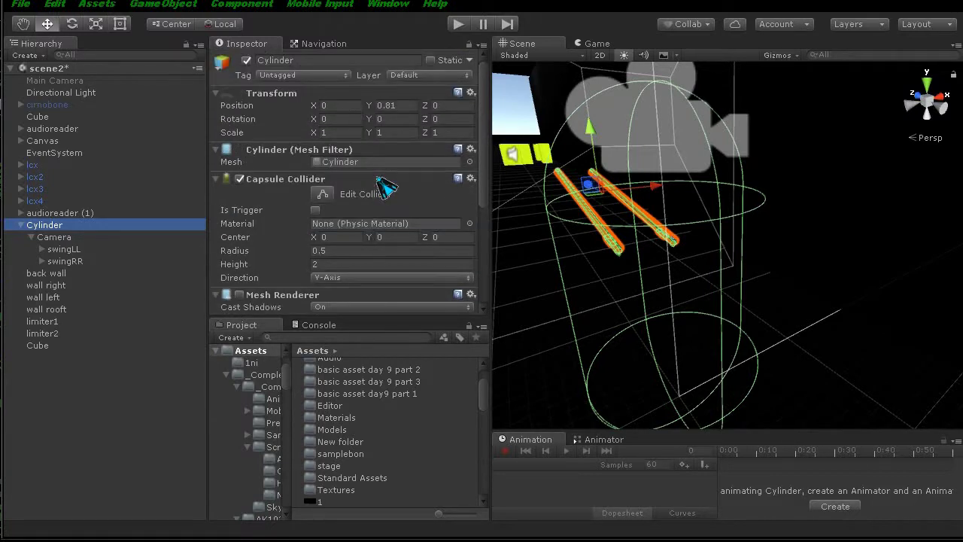
scroll(384, 188, down, 4)
scroll(380, 188, down, 1)
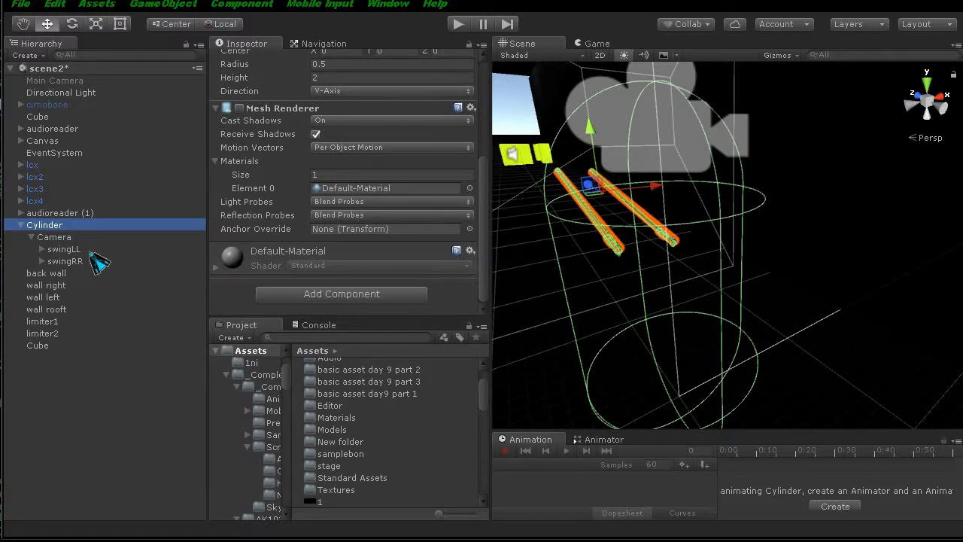
scroll(284, 230, up, 4)
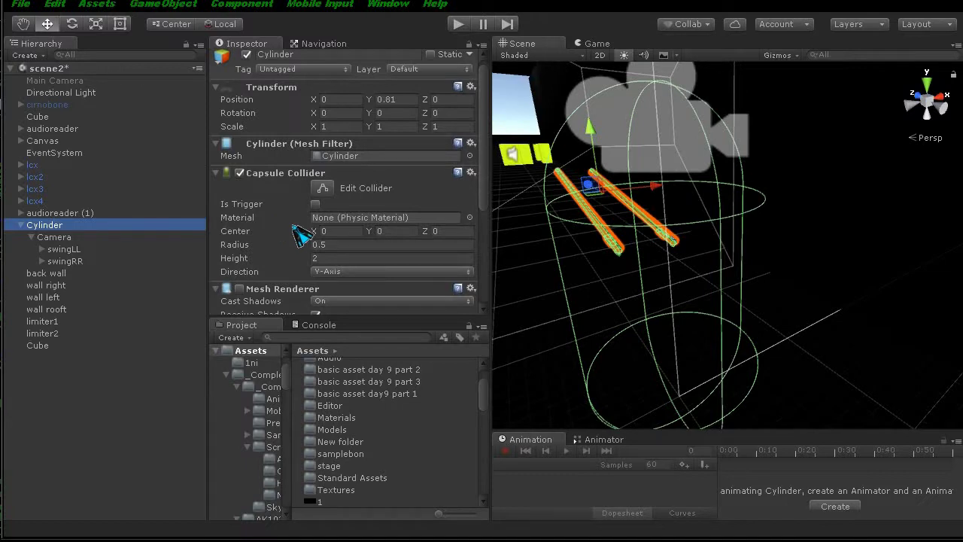
scroll(301, 235, down, 1)
scroll(301, 235, down, 1)
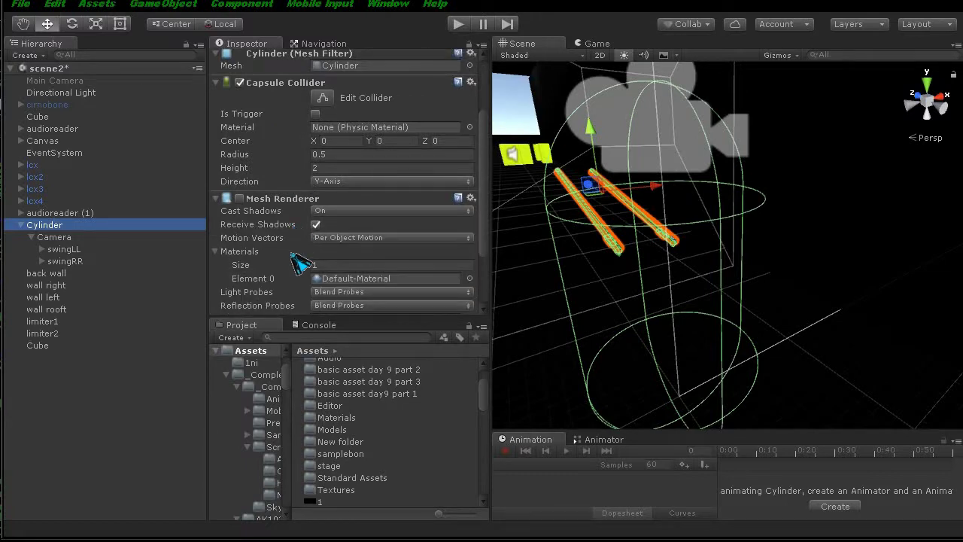
scroll(301, 262, down, 2)
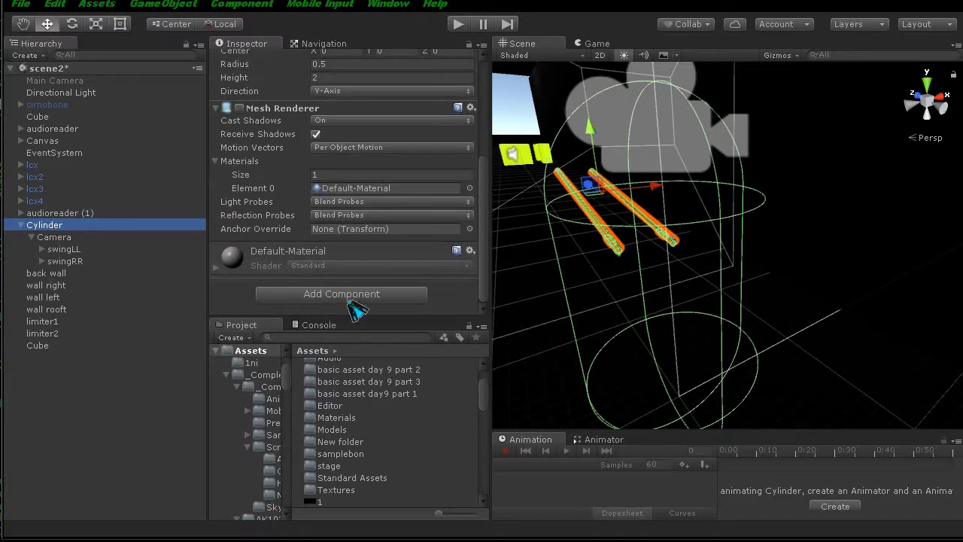
scroll(333, 258, up, 2)
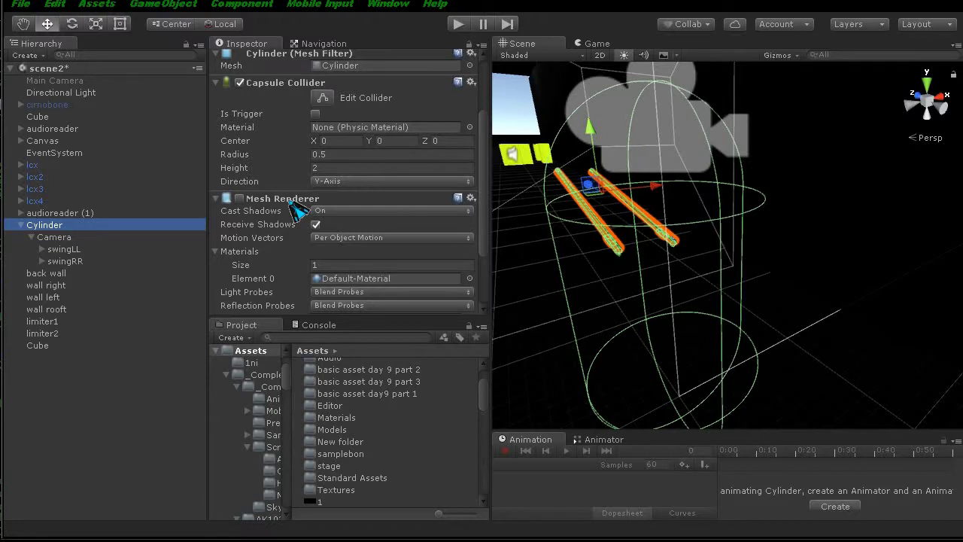
Remove the Mesh Renderer component from the Cylinder.
right_click(289, 201)
click(338, 233)
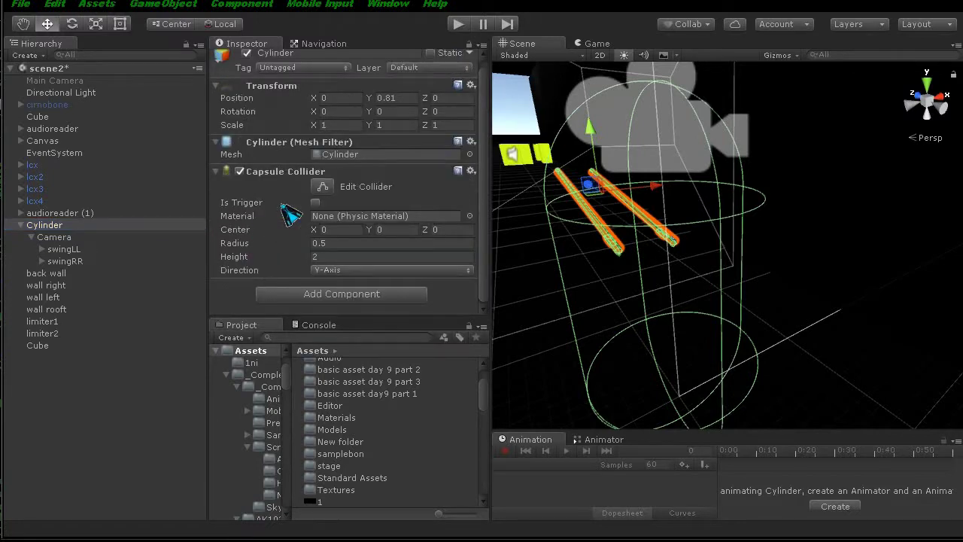
scroll(286, 218, up, 1)
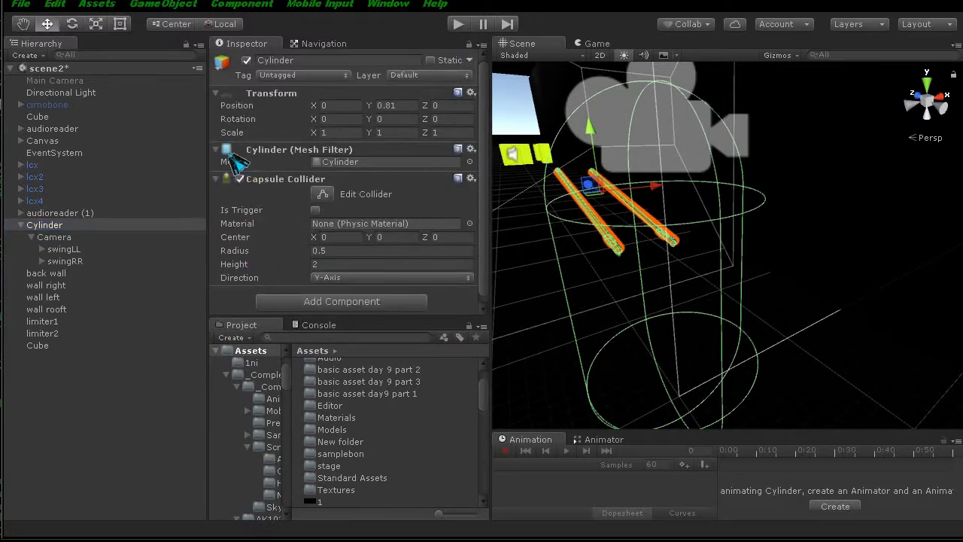
click(288, 151)
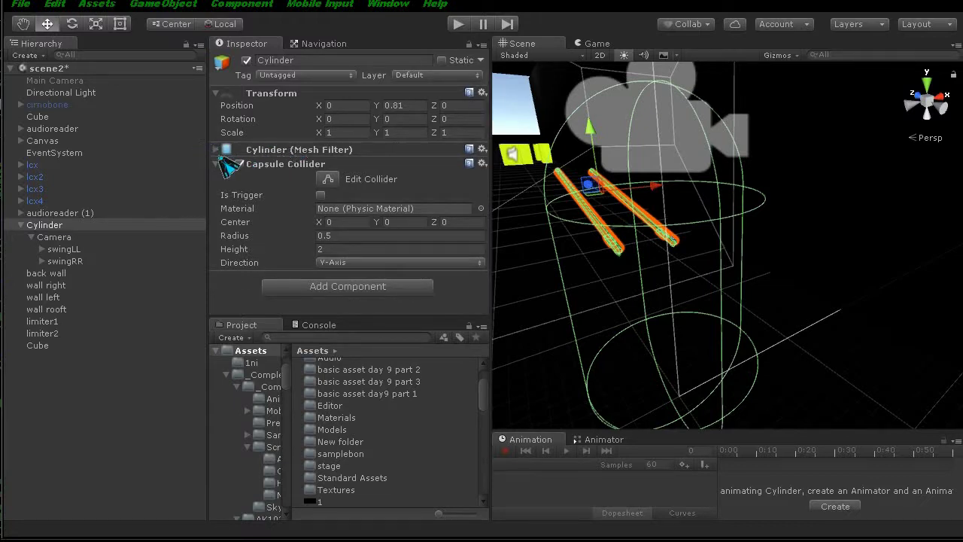
click(217, 151)
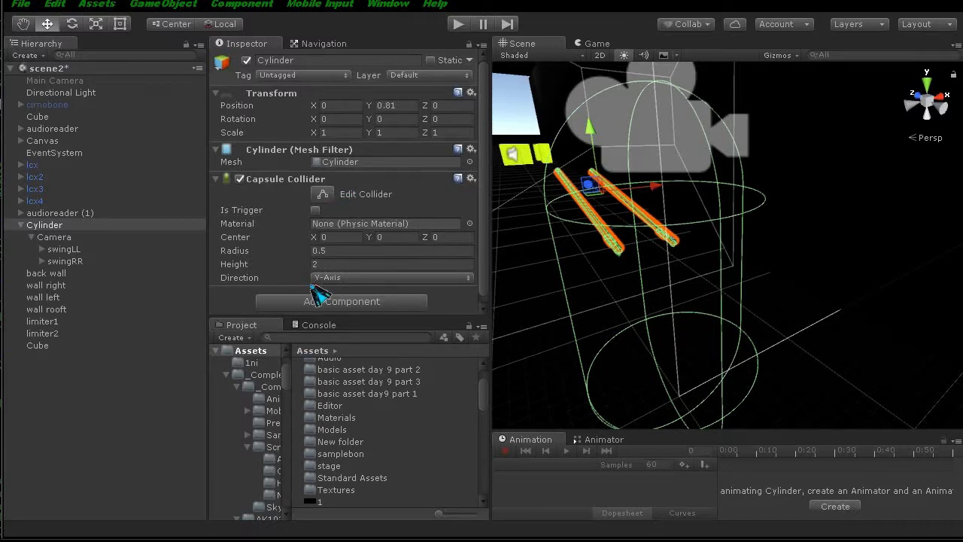
scroll(317, 289, down, 1)
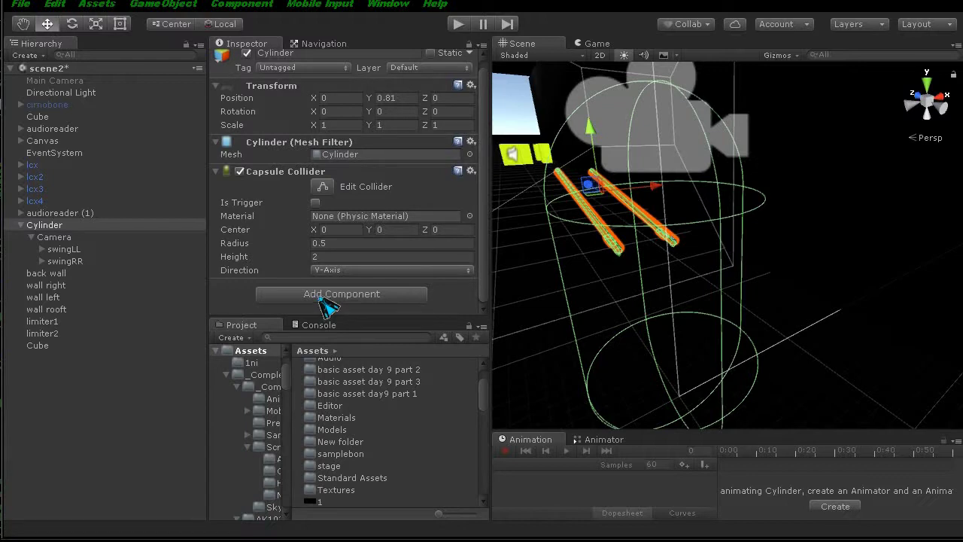
Open the Assets/stage/stage2 folder in the Project panel.
click(327, 295)
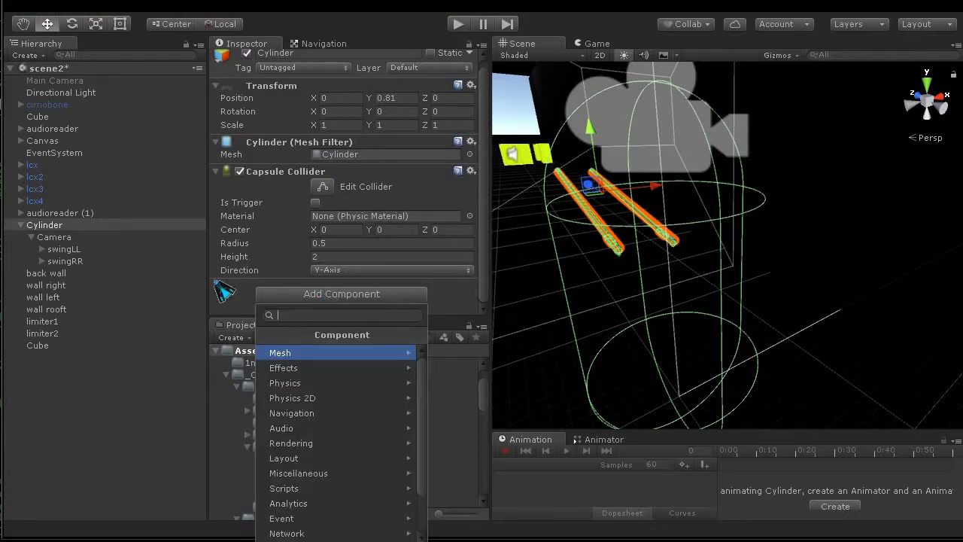
click(247, 301)
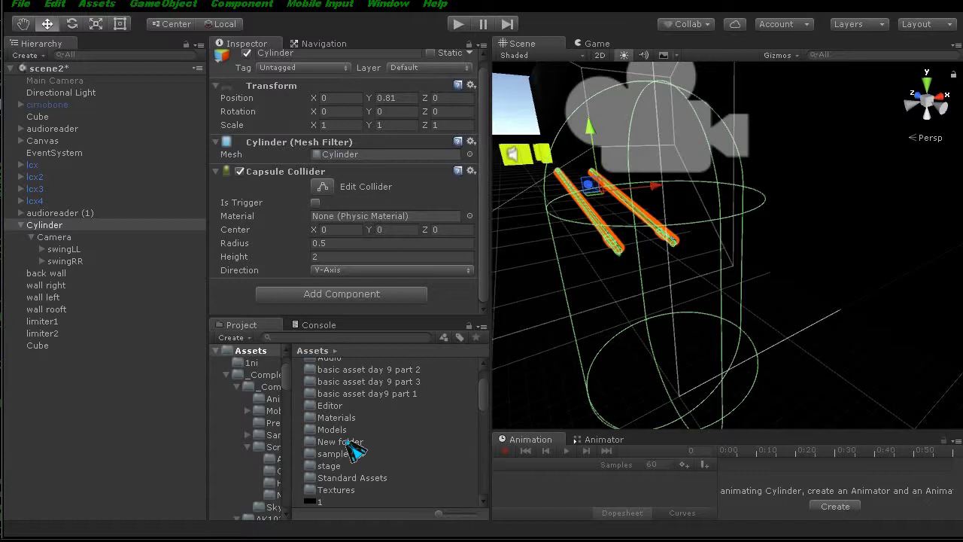
double_click(338, 466)
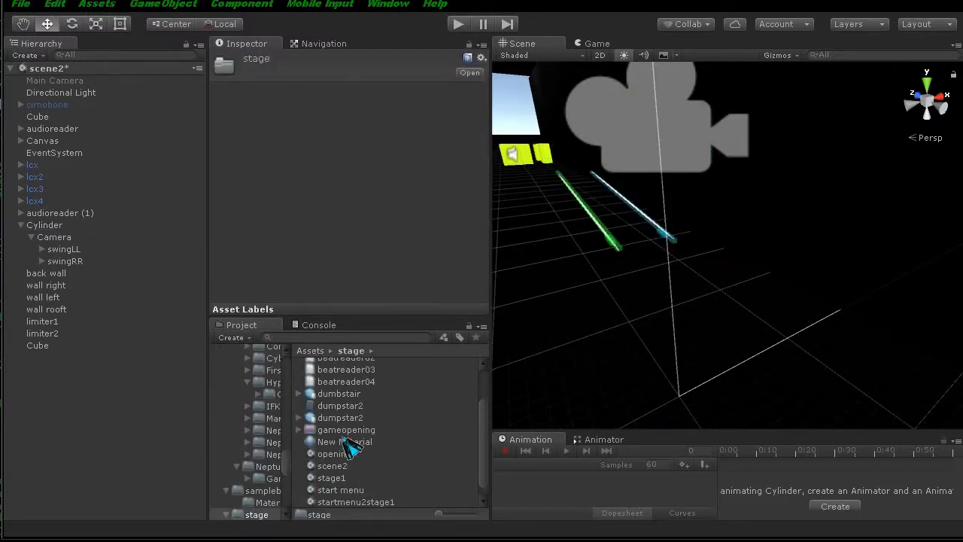
click(368, 417)
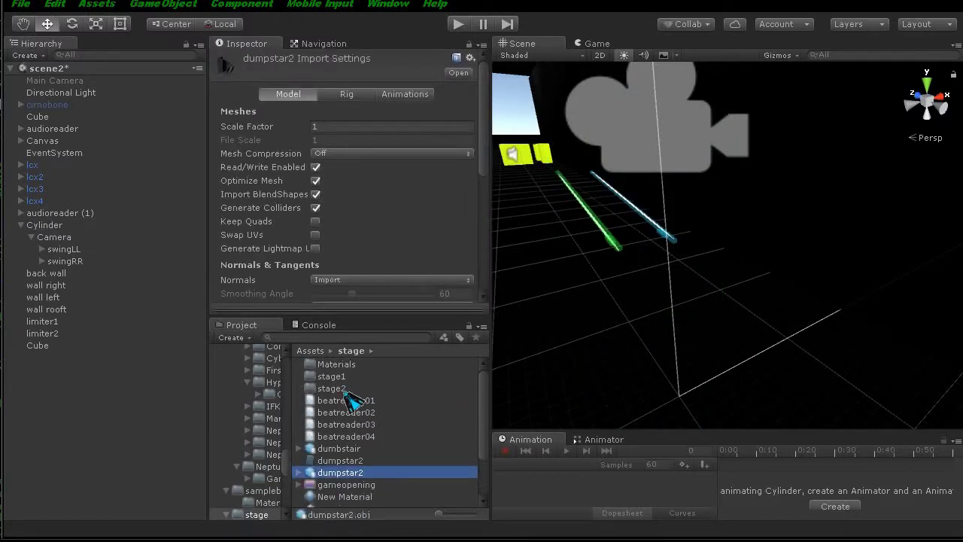
double_click(331, 389)
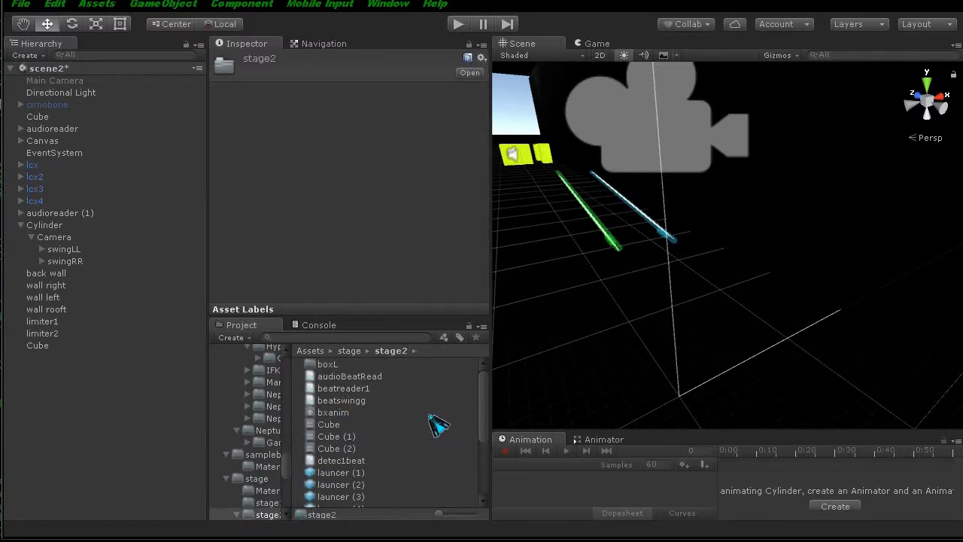
Create a new C# script named boxrigg in the stage2 folder.
right_click(426, 416)
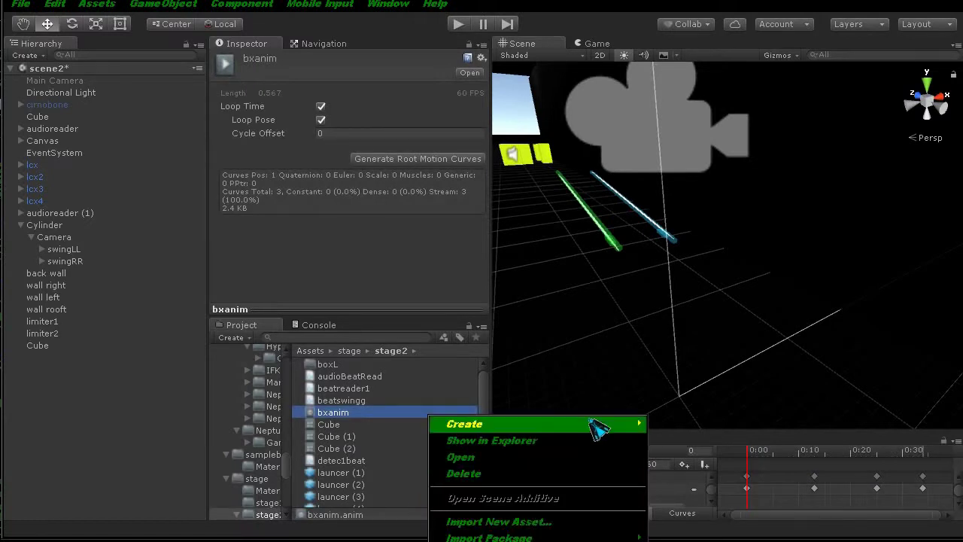
mouse_move(638, 423)
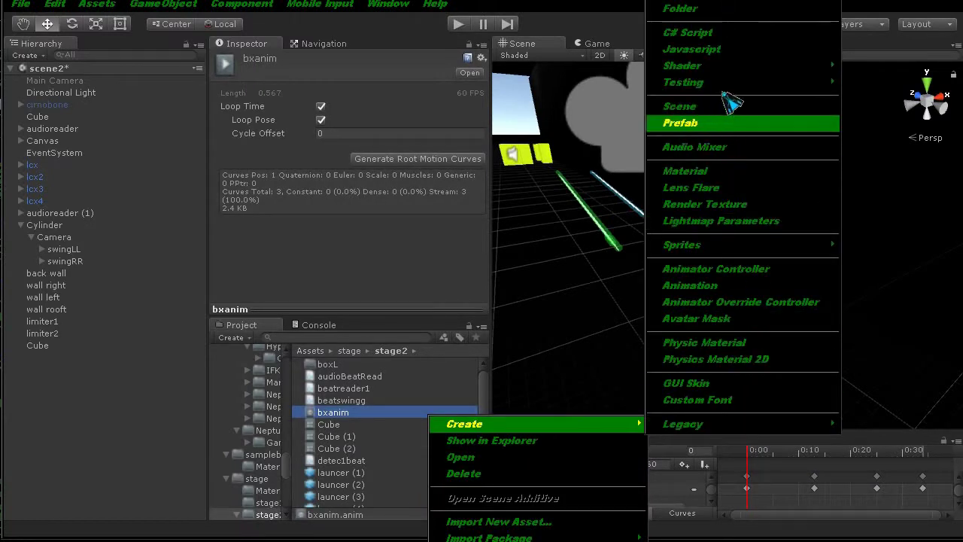
click(738, 32)
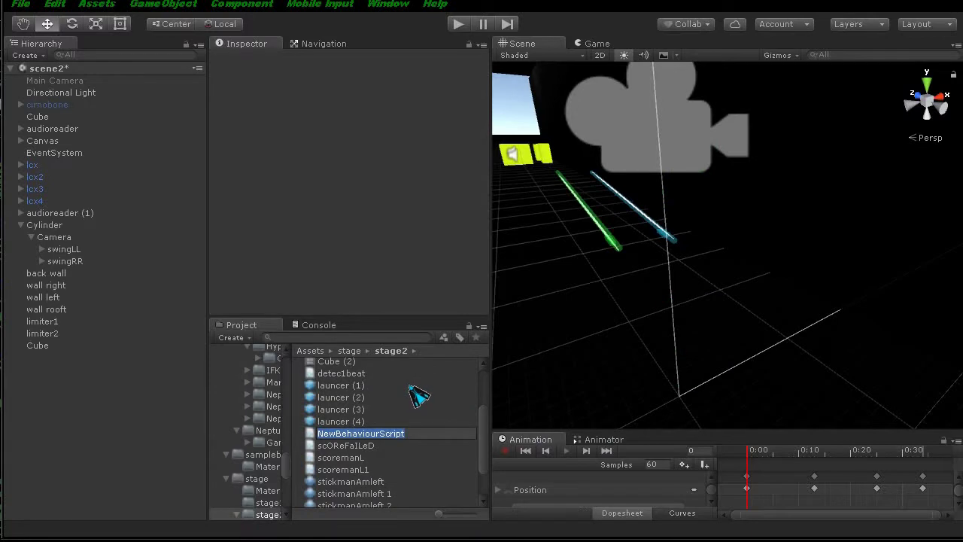
text(boxrig)
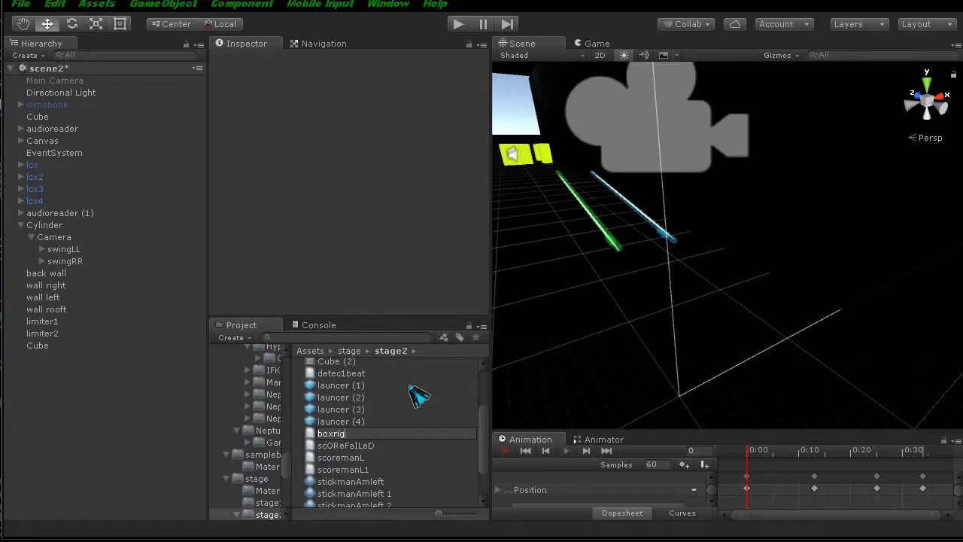
key(Return)
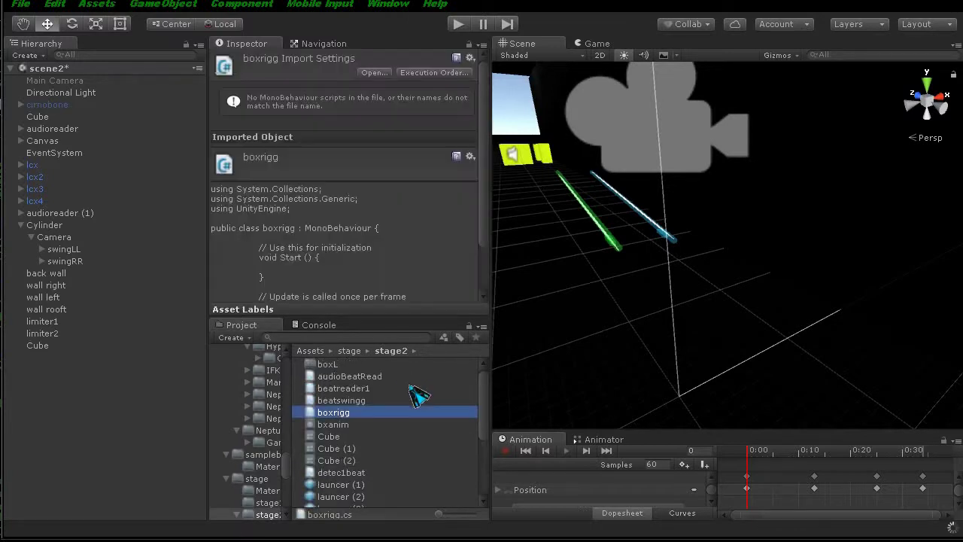
click(54, 226)
Search components for 'boxr' and attach the Boxrigg script to the Cylinder.
click(331, 302)
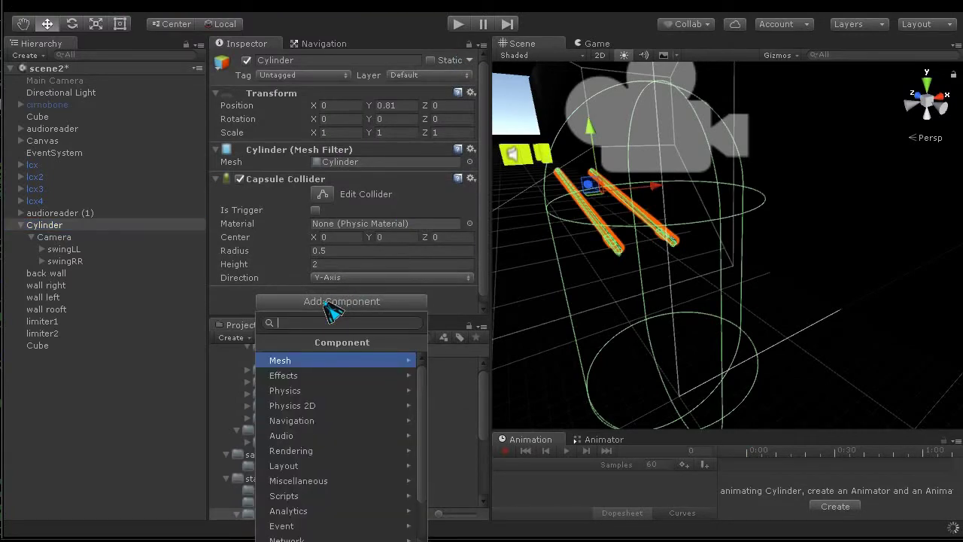
text(bo)
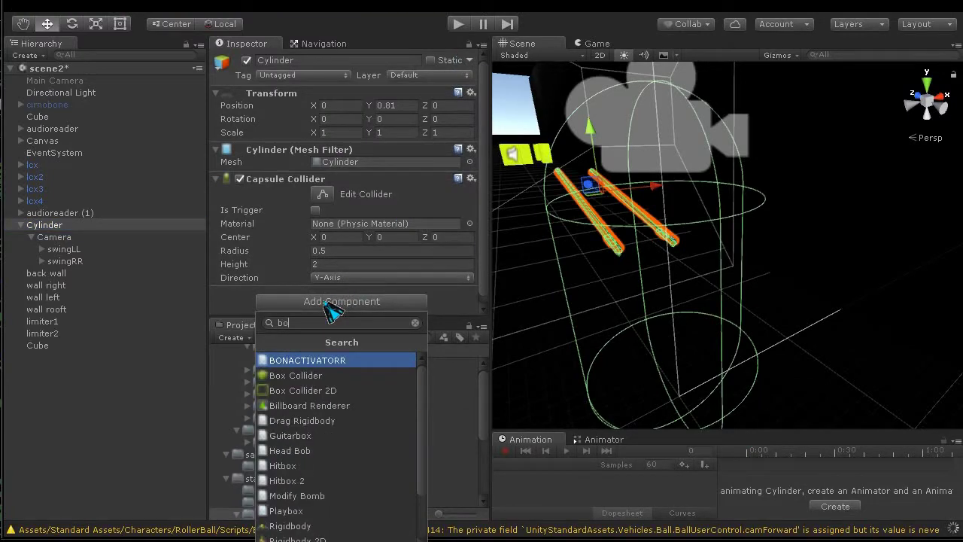
text(x)
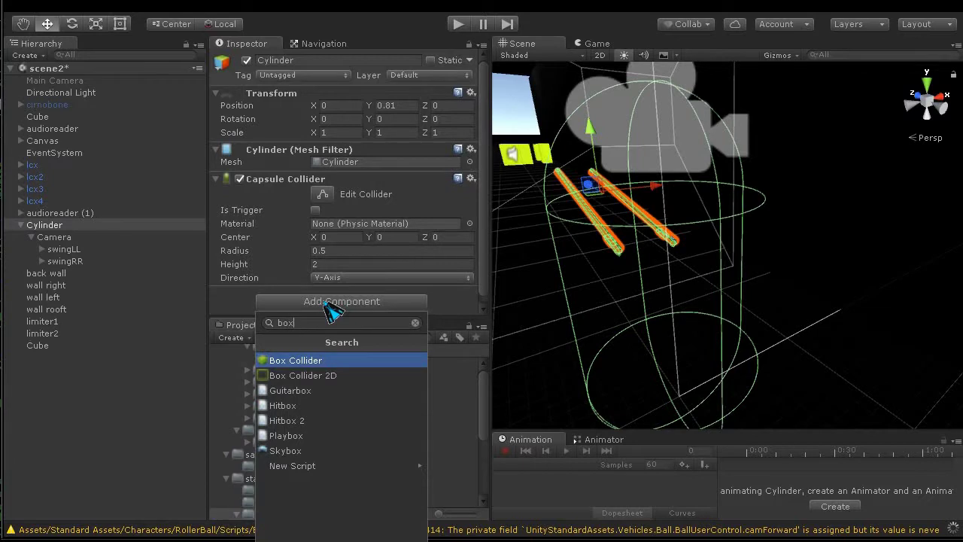
text(r)
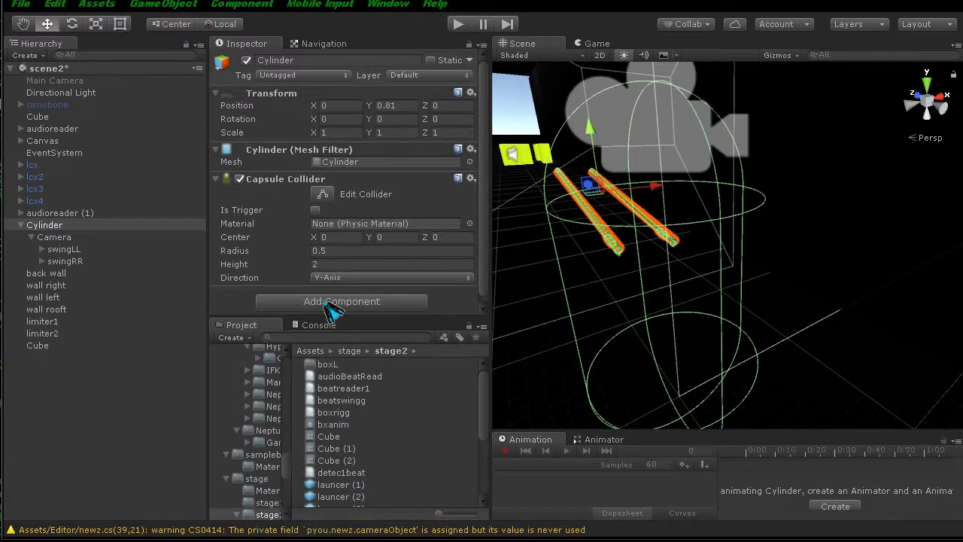
click(331, 302)
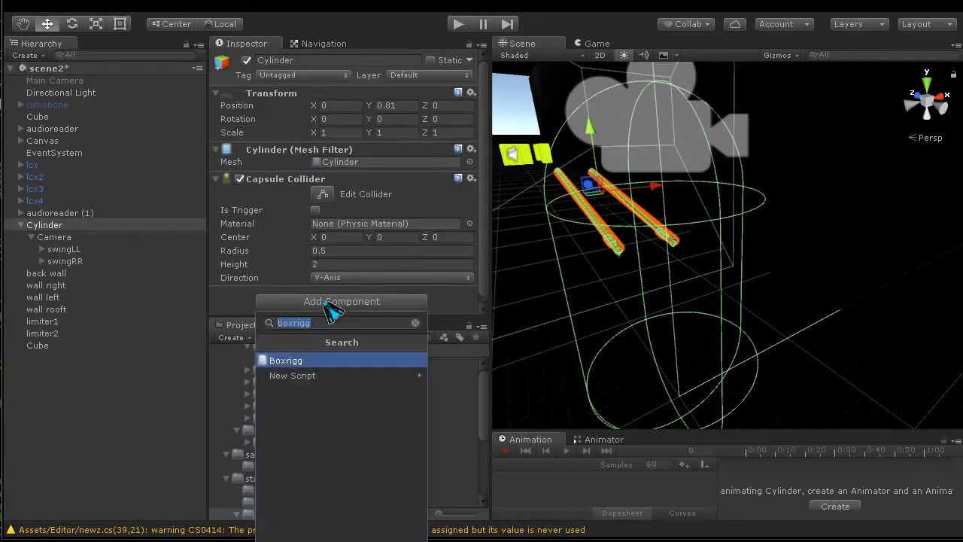
click(318, 363)
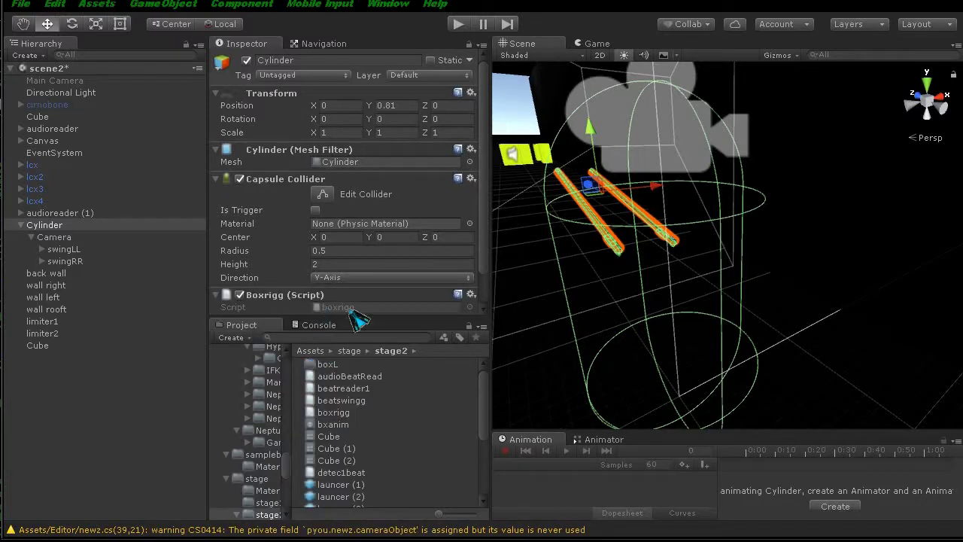
scroll(365, 315, down, 2)
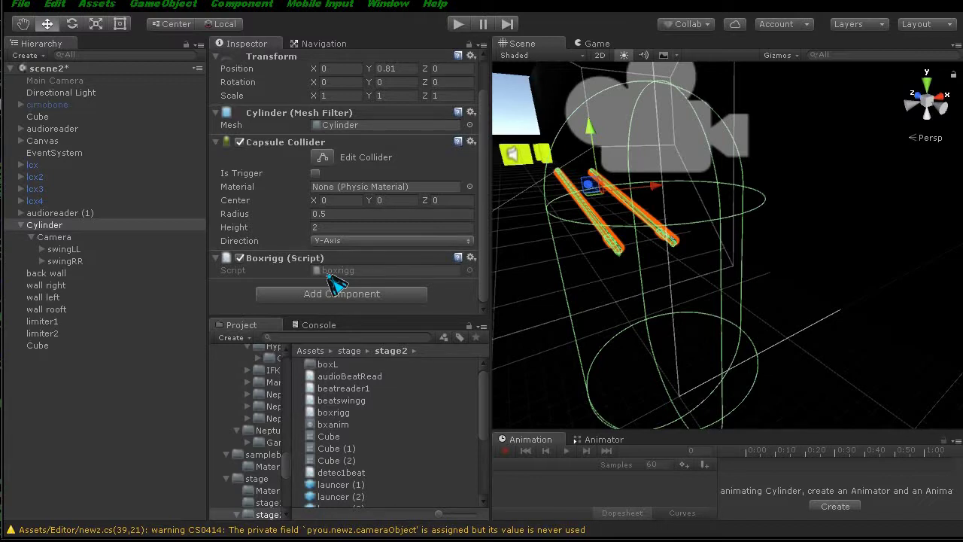
Open boxrigg.cs in MonoDevelop with the Document Outline shown and the Tasks pad closed.
click(331, 273)
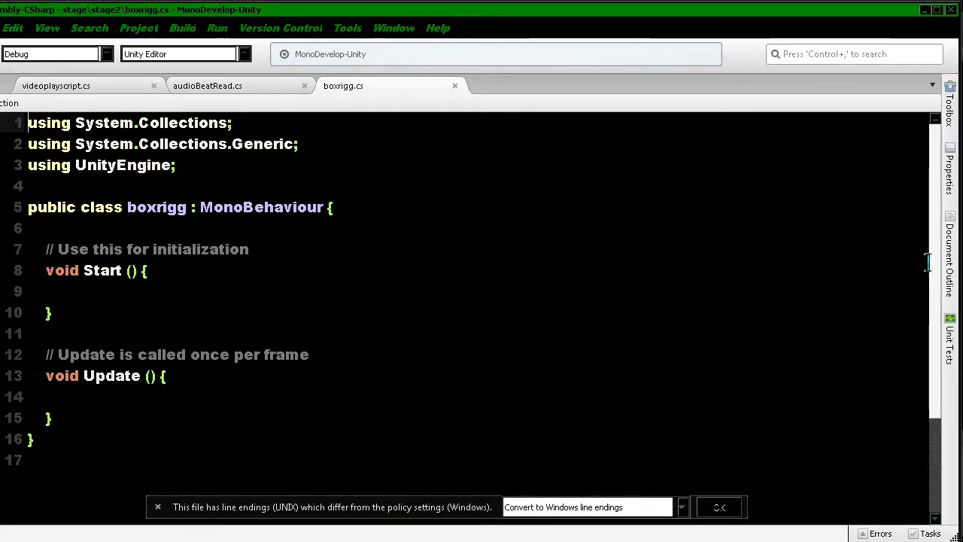
click(950, 256)
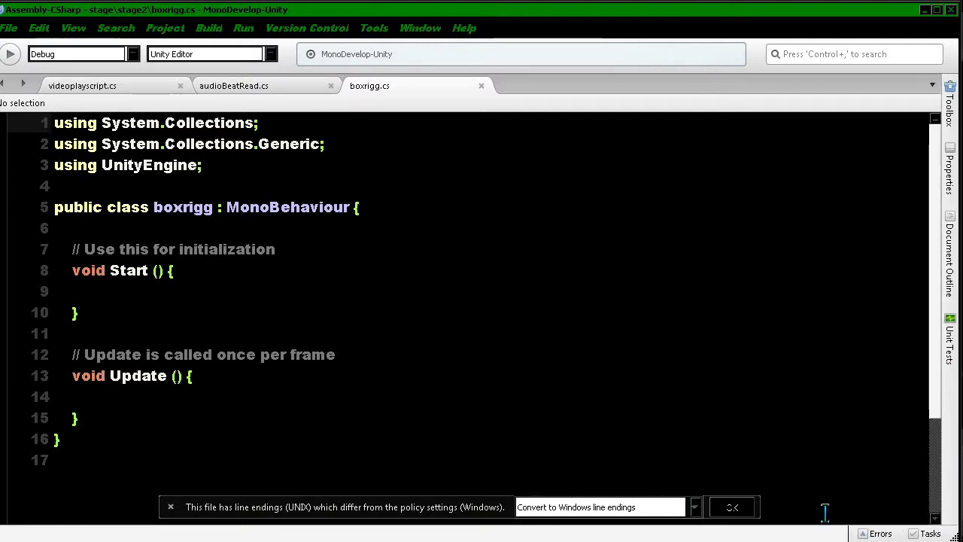
click(825, 512)
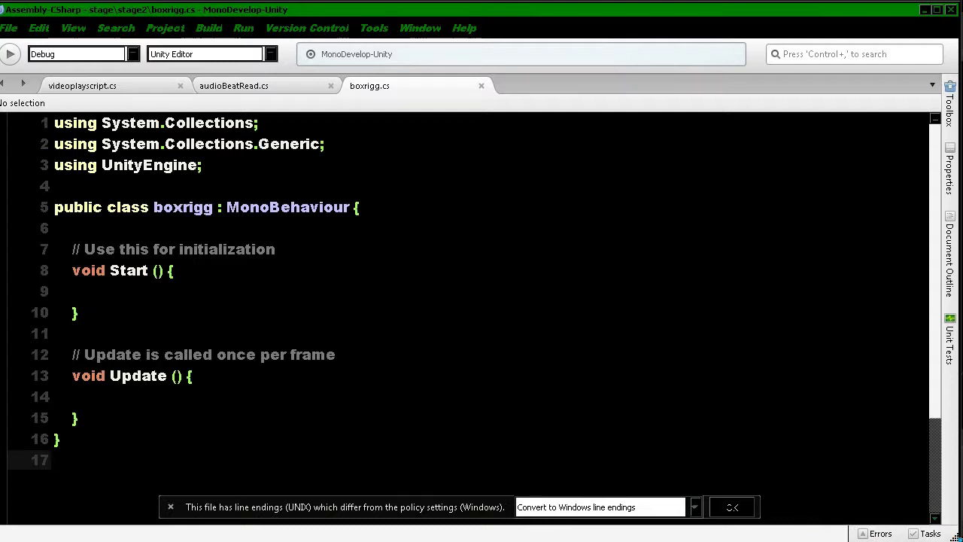
click(929, 534)
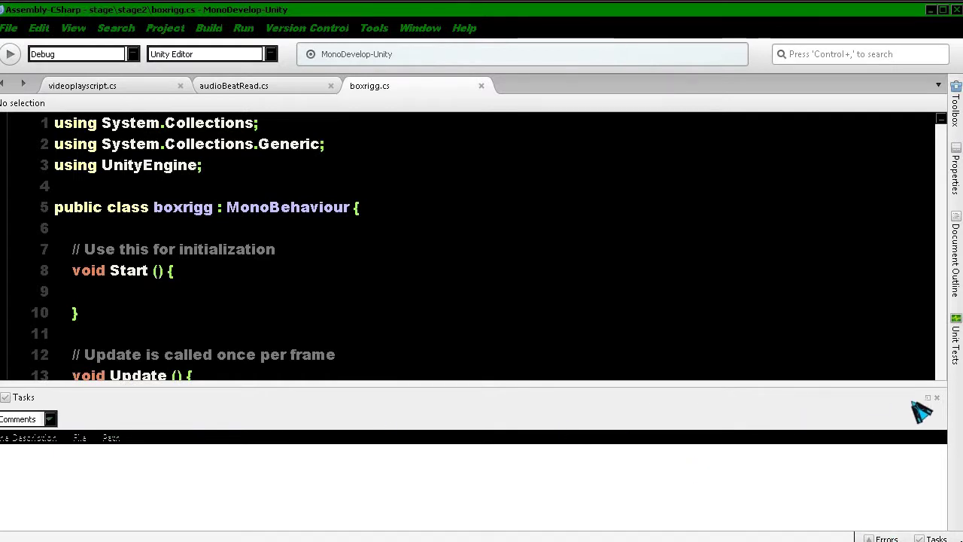
click(938, 399)
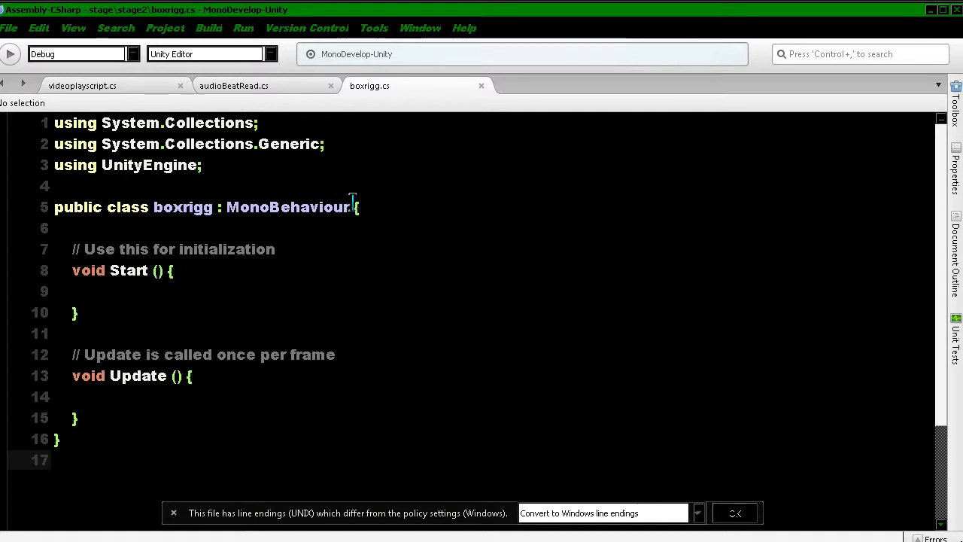
Move the opening braces of the boxrigg class, Start() and Update() onto their own lines.
click(354, 207)
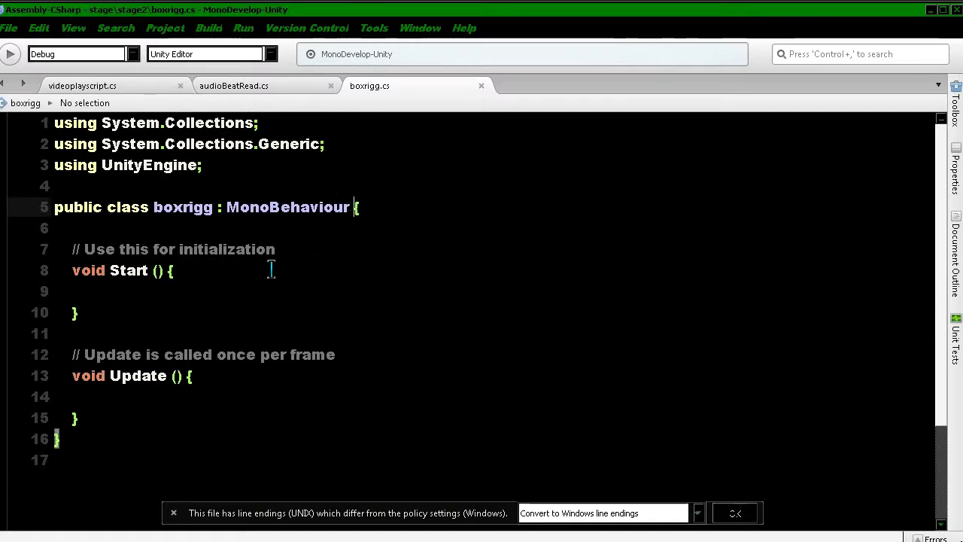
key(Return)
click(168, 291)
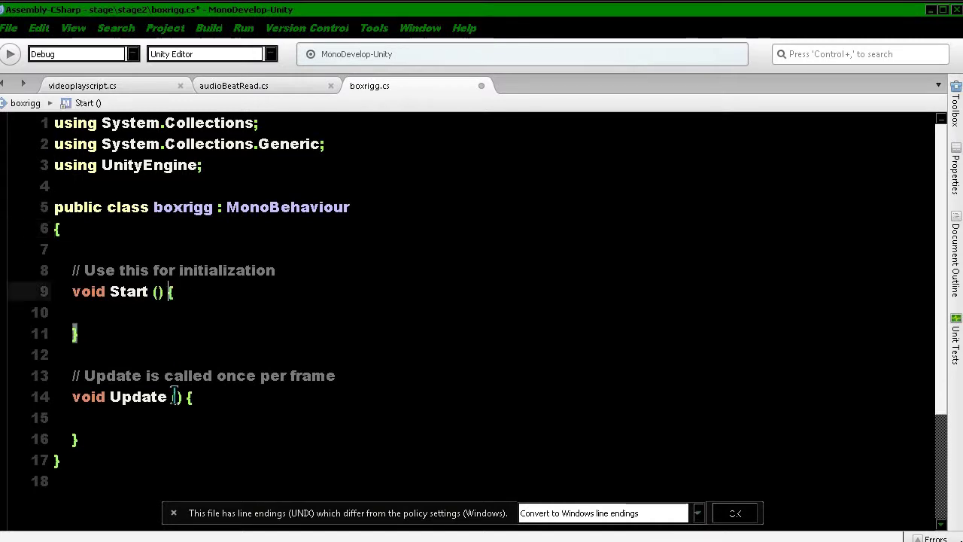
key(Return)
click(187, 418)
key(Return)
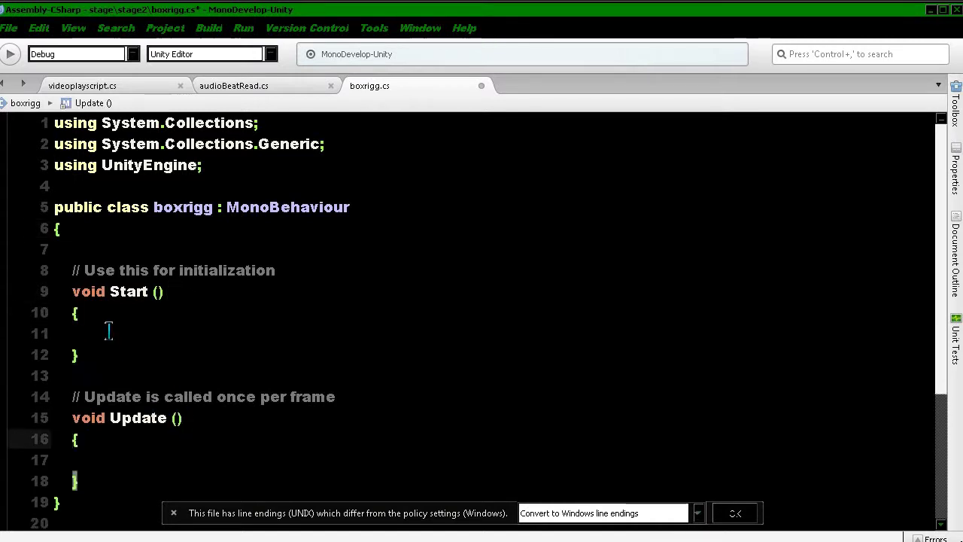
click(108, 243)
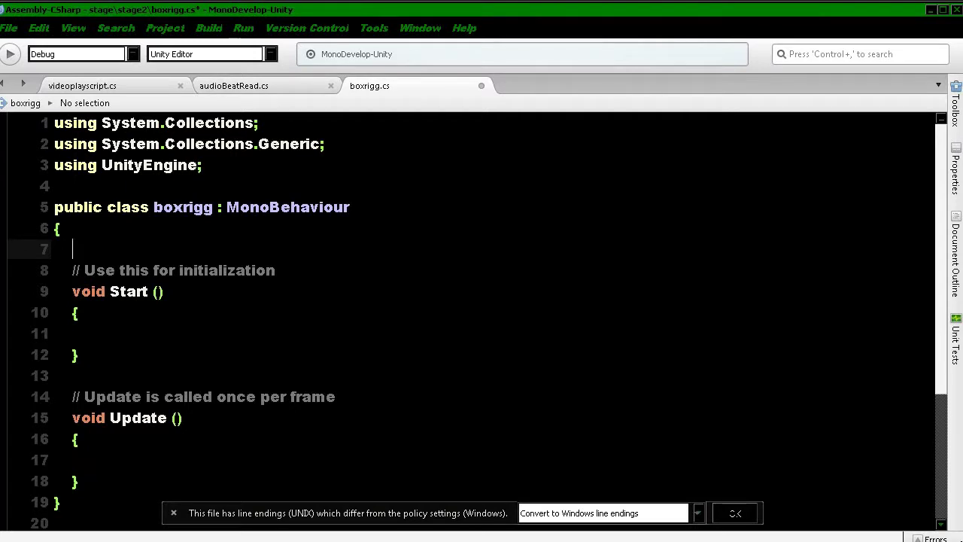
key(alt+Tab)
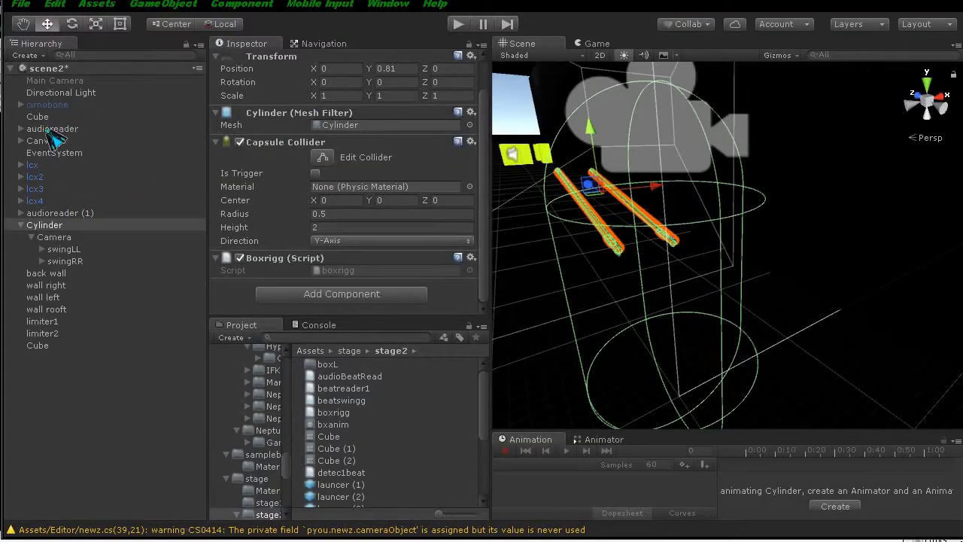
Select the cirnobone object and open its cirnoame script from the Inspector in MonoDevelop.
click(46, 130)
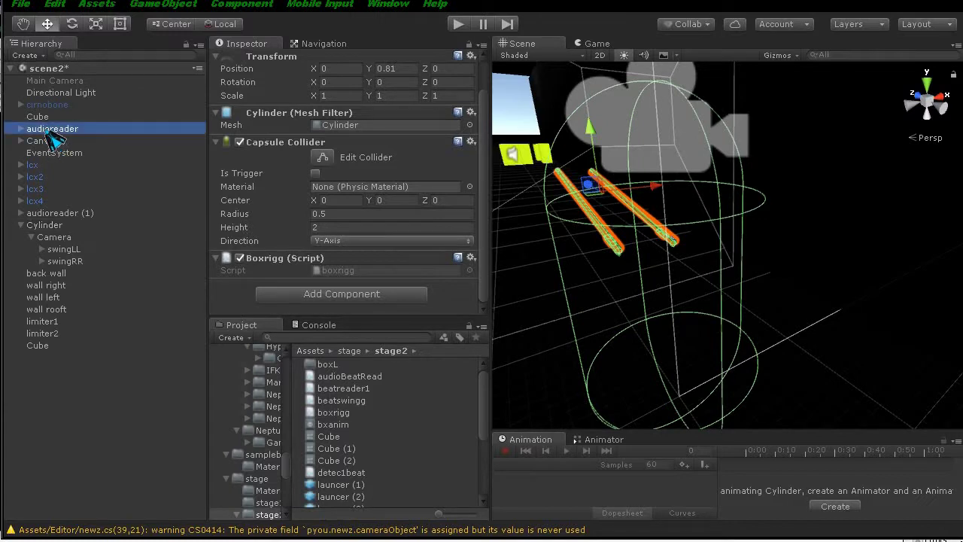
click(47, 104)
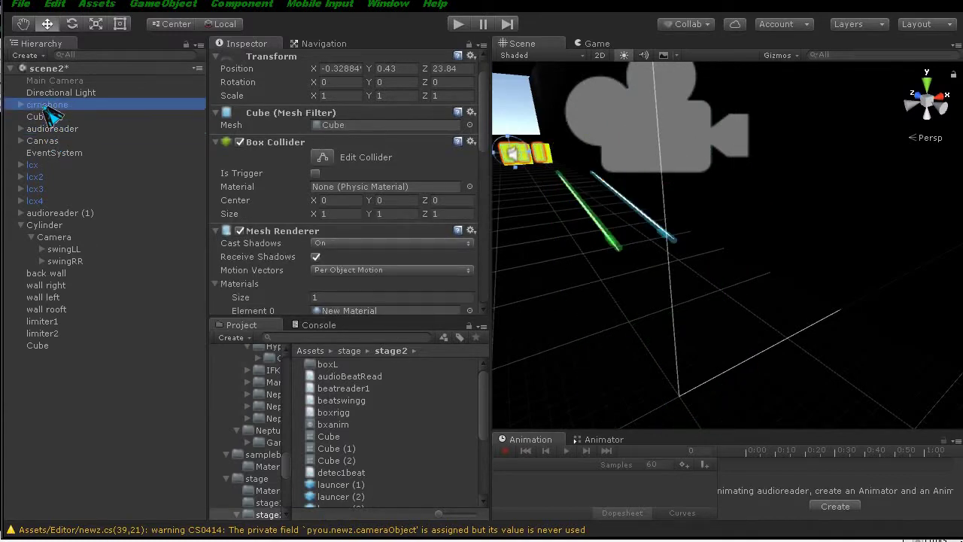
scroll(323, 218, down, 5)
scroll(324, 218, down, 5)
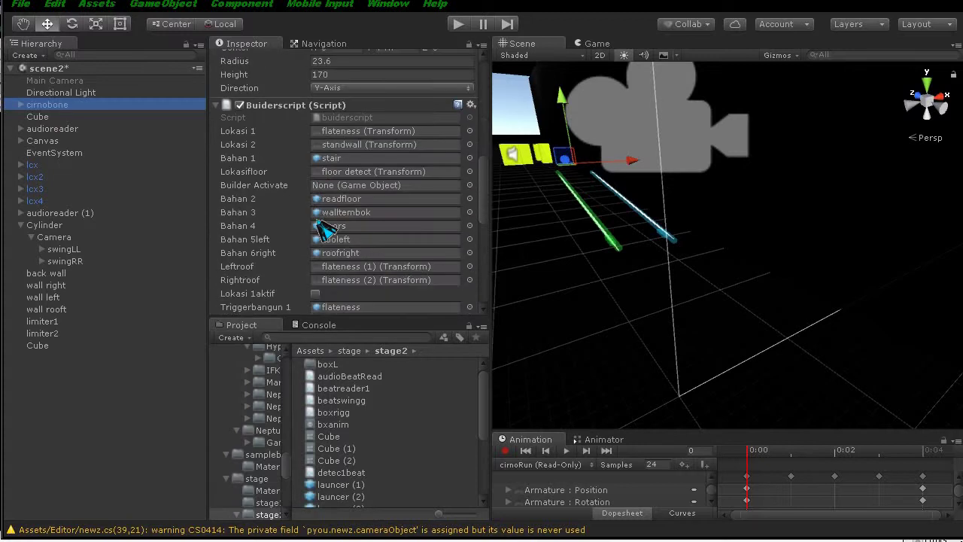
scroll(336, 188, down, 5)
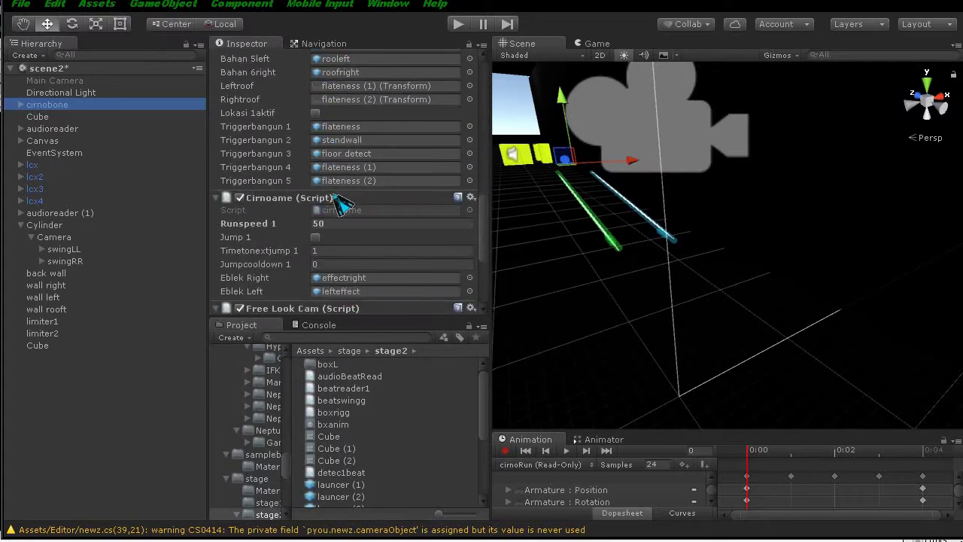
scroll(326, 215, down, 1)
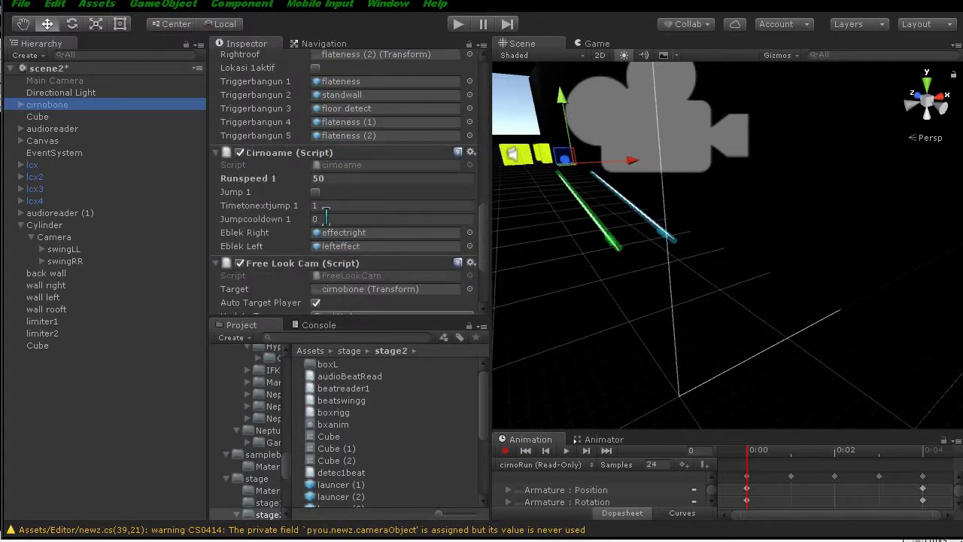
click(358, 167)
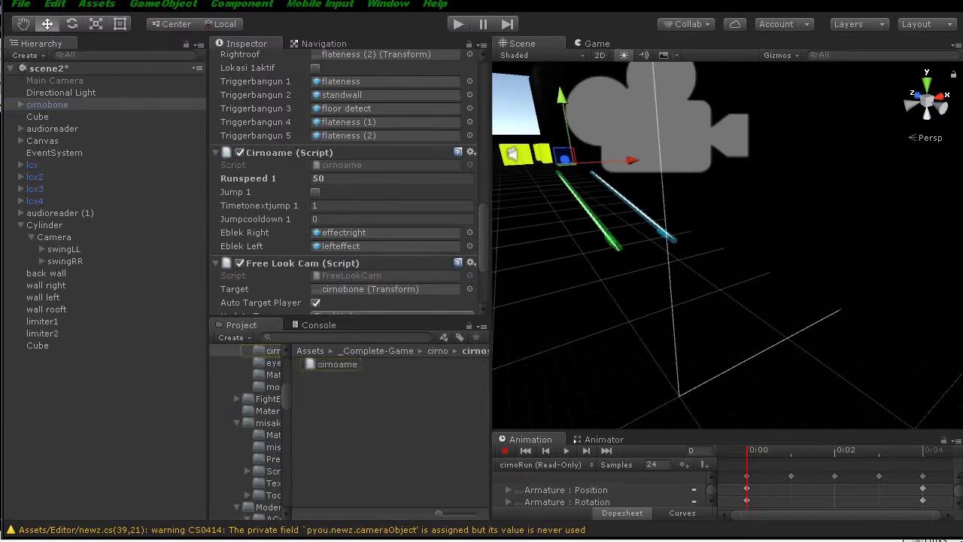
double_click(339, 365)
click(292, 224)
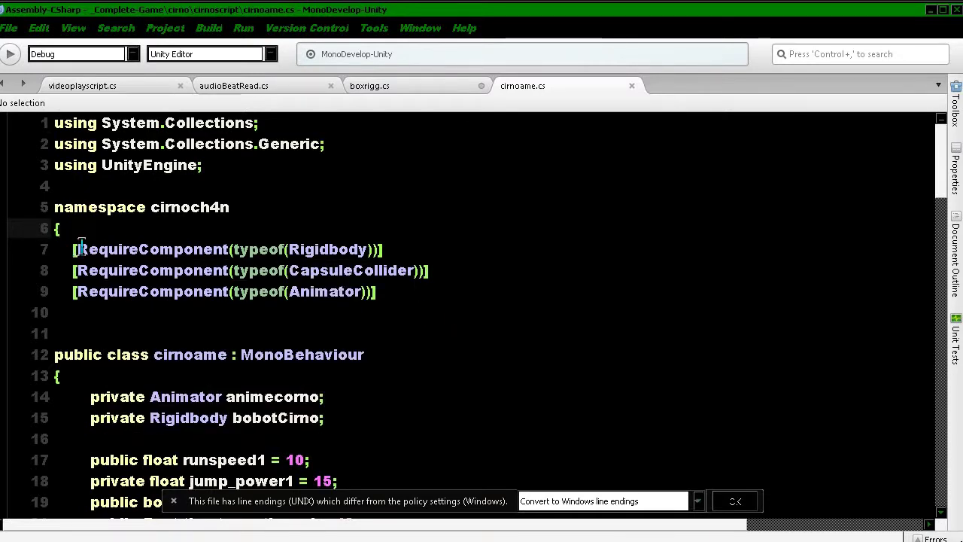
Copy cirnoame's [RequireComponent(typeof(Rigidbody))] line and paste it above the boxrigg class.
drag(75, 249, 391, 241)
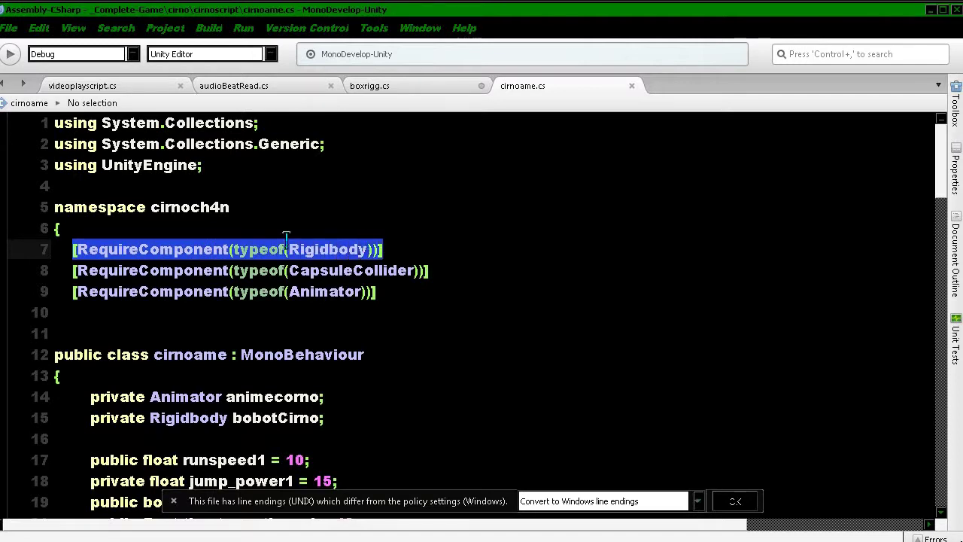
right_click(211, 251)
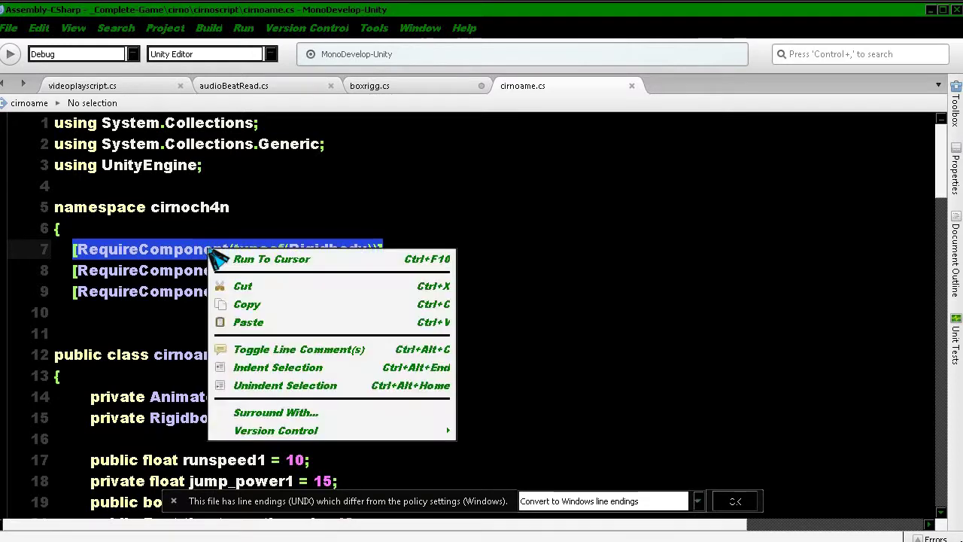
click(249, 304)
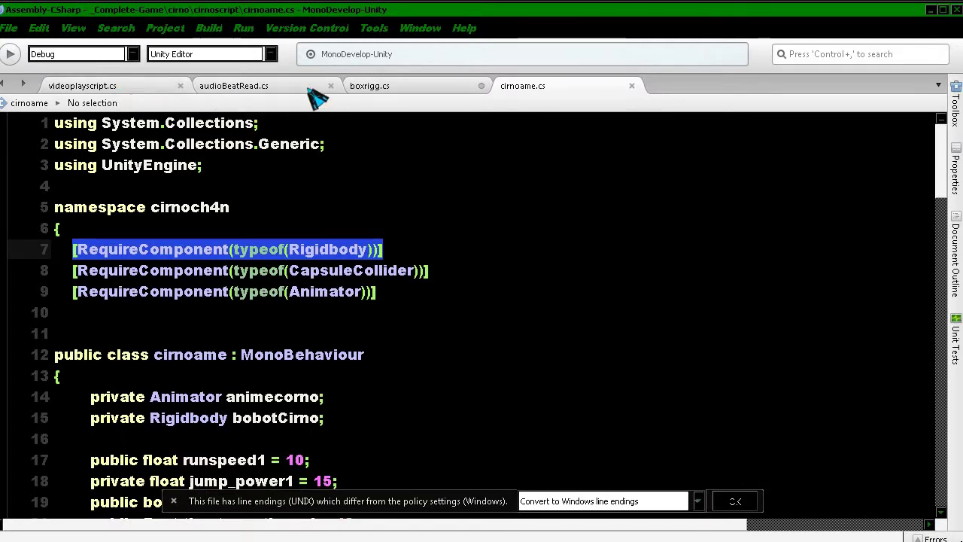
click(376, 87)
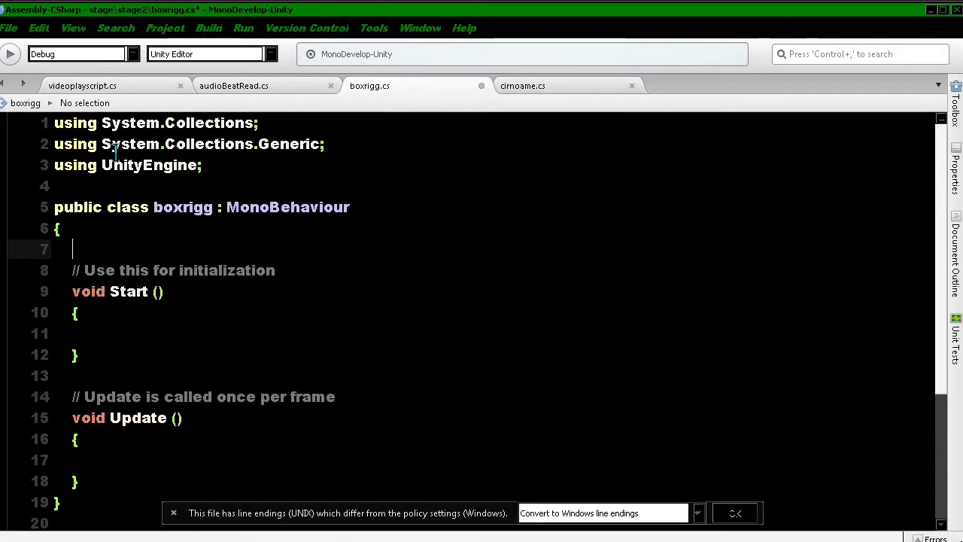
click(190, 185)
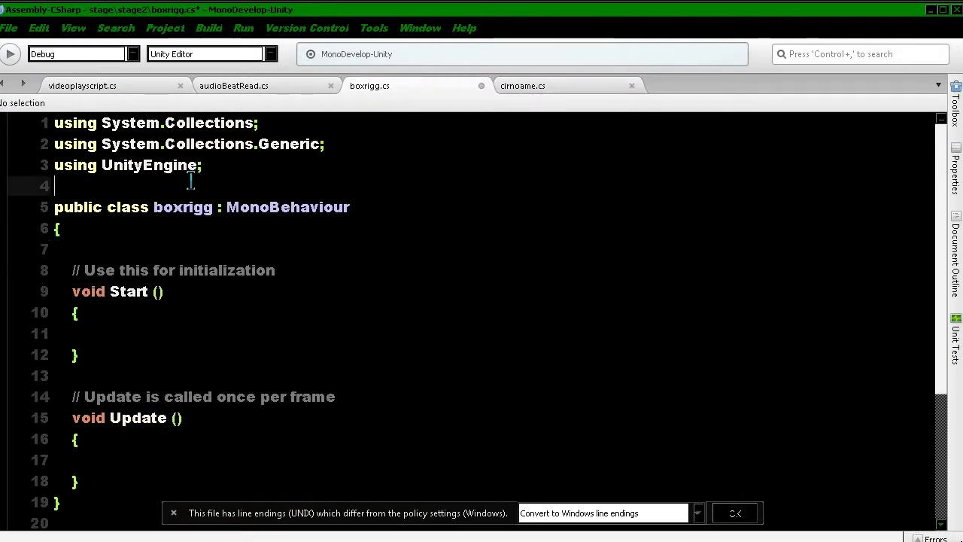
key(Return)
right_click(65, 208)
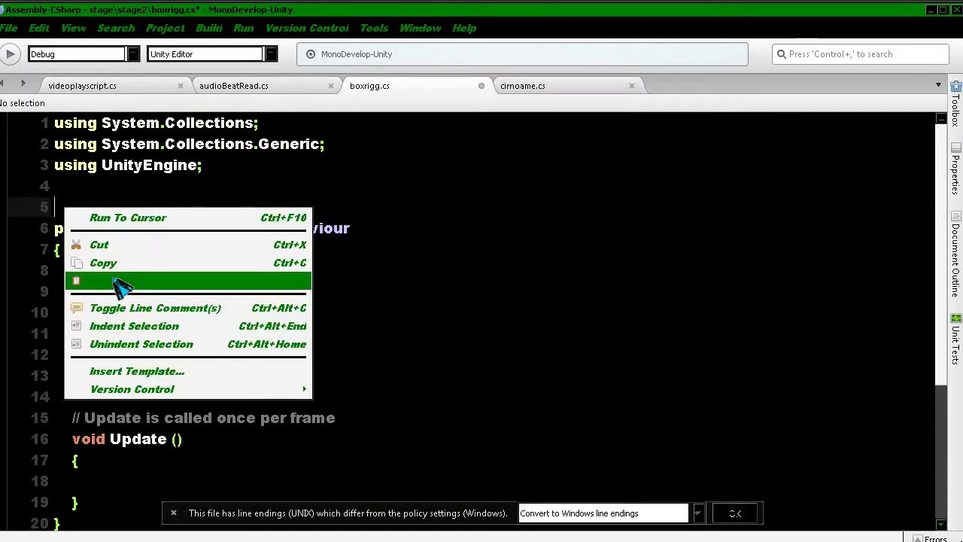
click(120, 283)
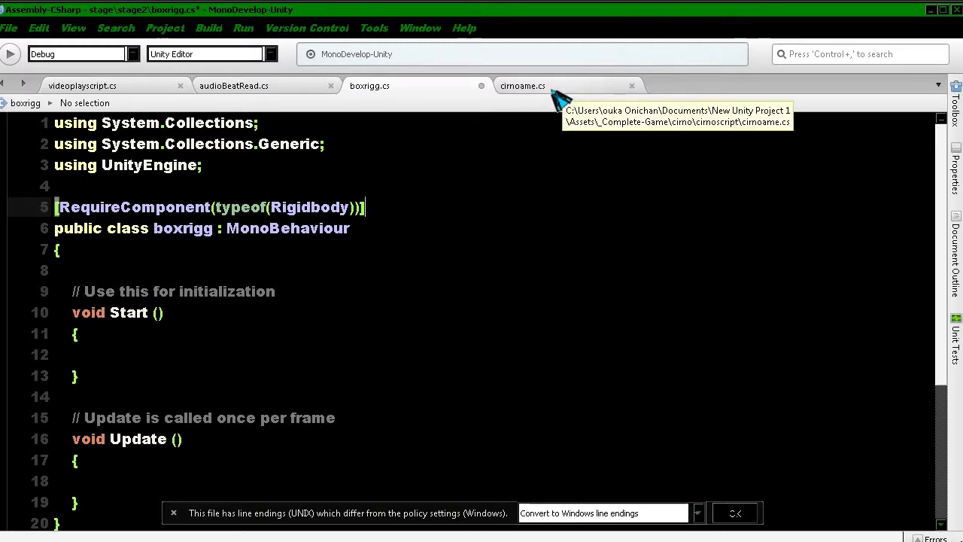
key(Return)
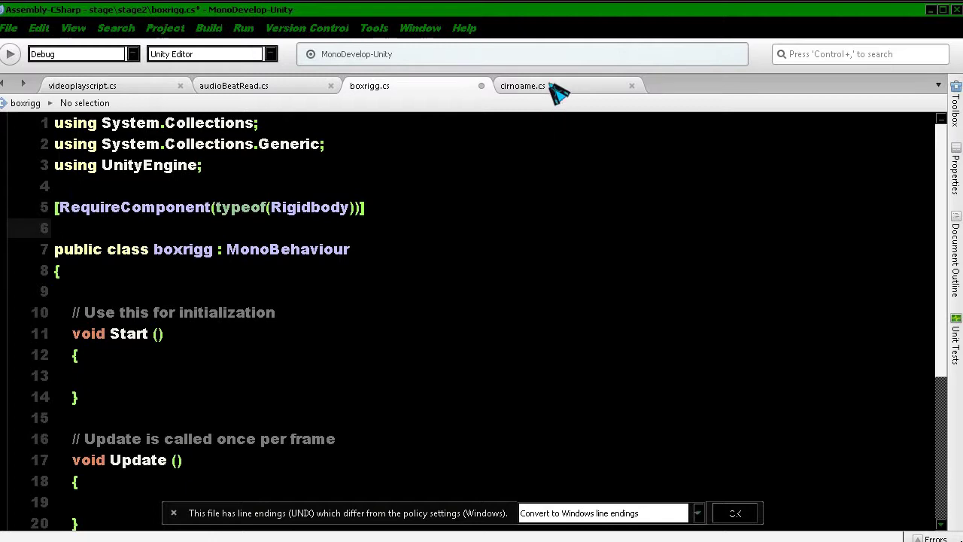
click(557, 91)
Copy cirnoame's [RequireComponent(typeof(CapsuleCollider))] line and paste it under boxrigg's Rigidbody attribute.
click(360, 292)
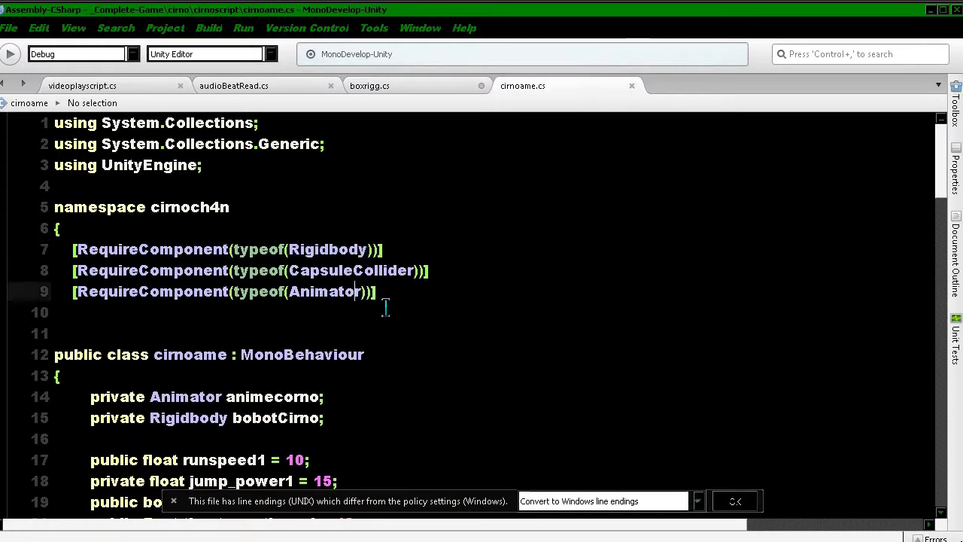
scroll(368, 307, down, 1)
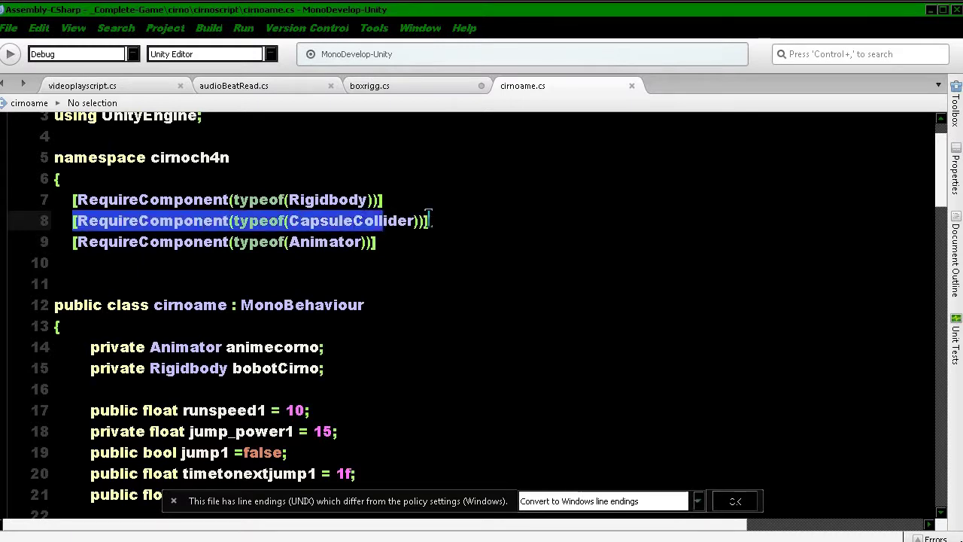
drag(232, 220, 437, 218)
right_click(380, 221)
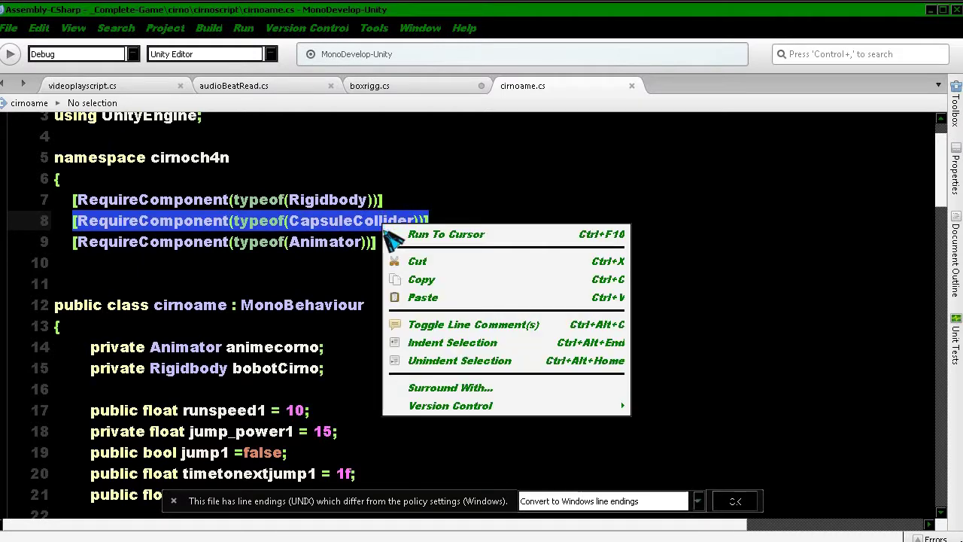
click(426, 280)
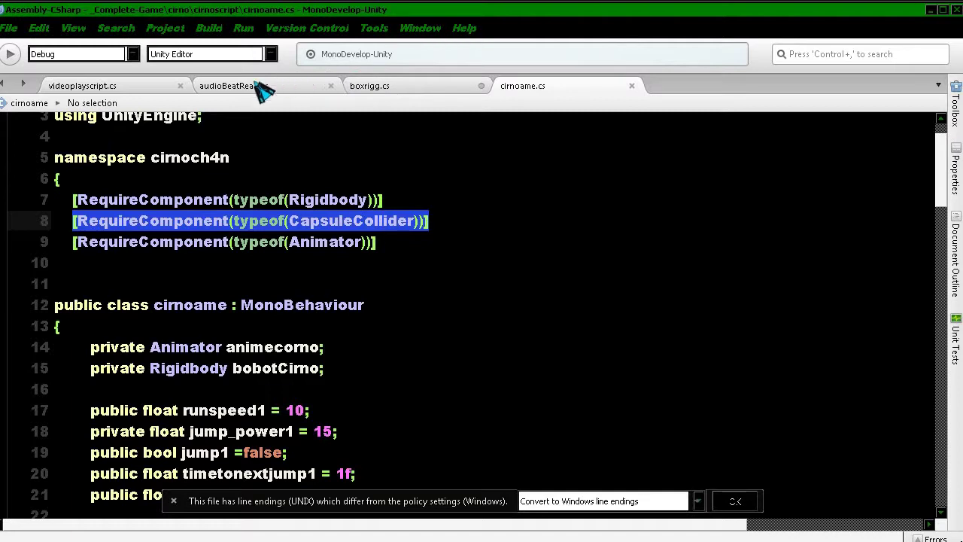
click(335, 87)
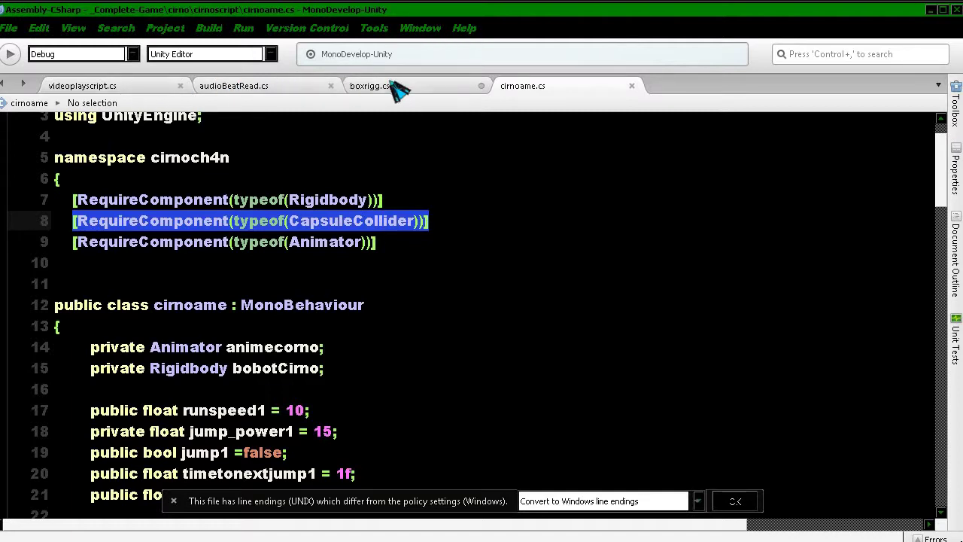
right_click(85, 225)
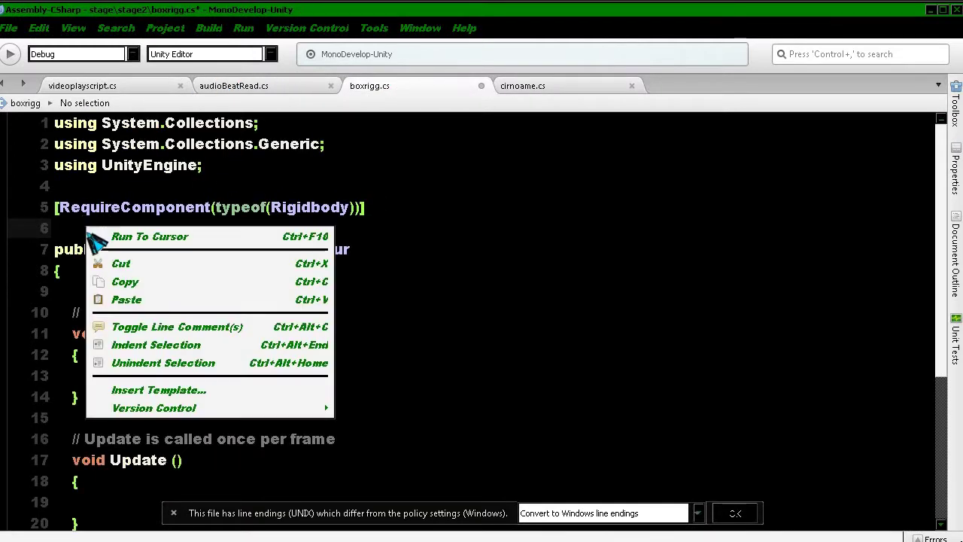
click(154, 305)
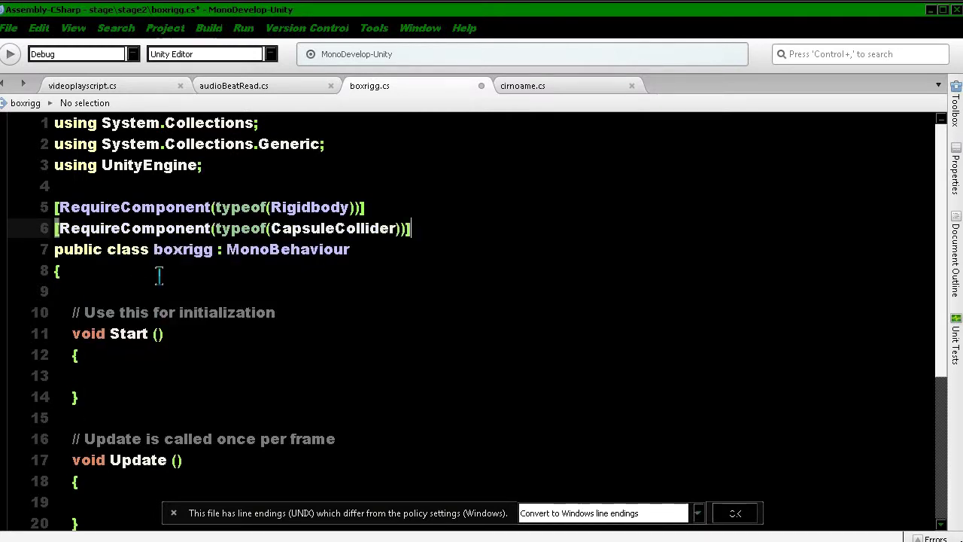
key(Return)
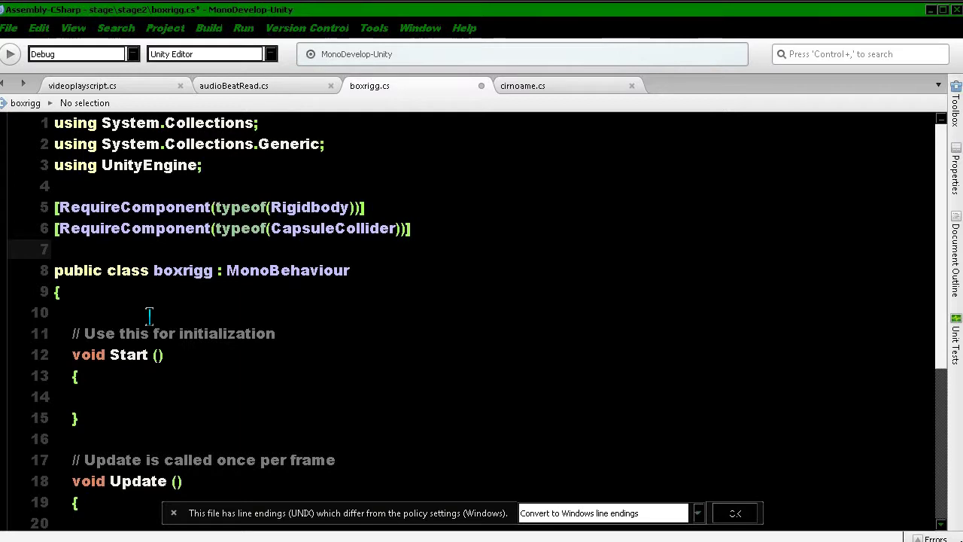
click(549, 88)
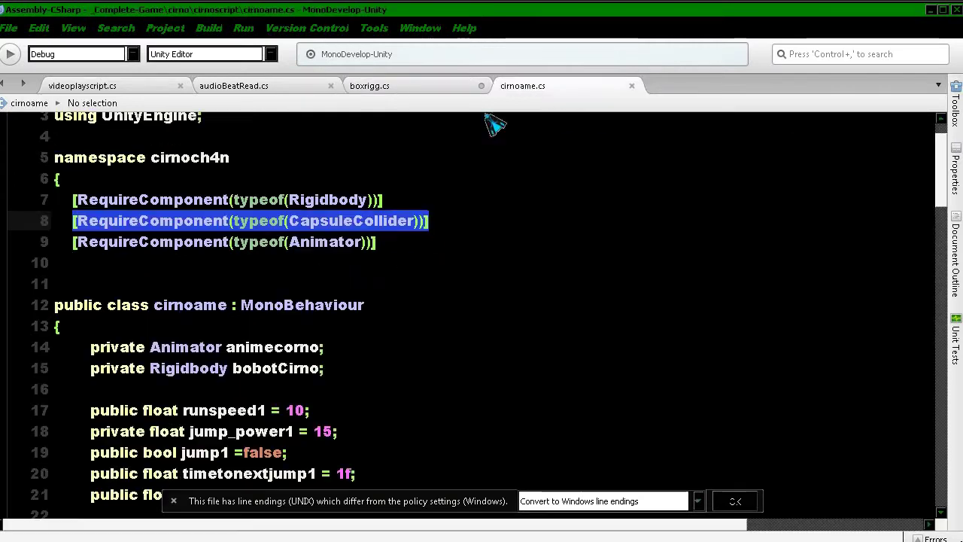
click(329, 285)
scroll(329, 288, down, 2)
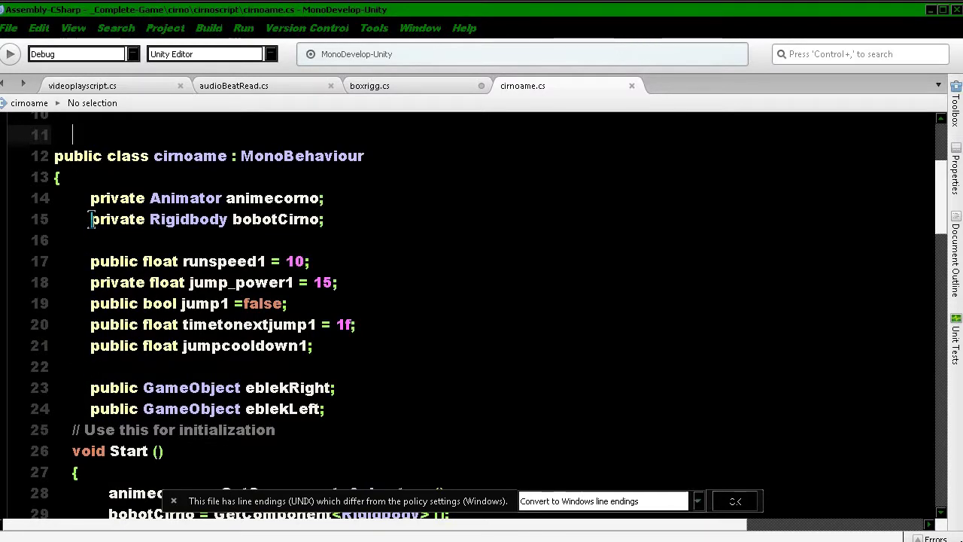
Copy cirnoame's private Rigidbody field declaration into line 10 of the boxrigg class.
mouse_move(91, 222)
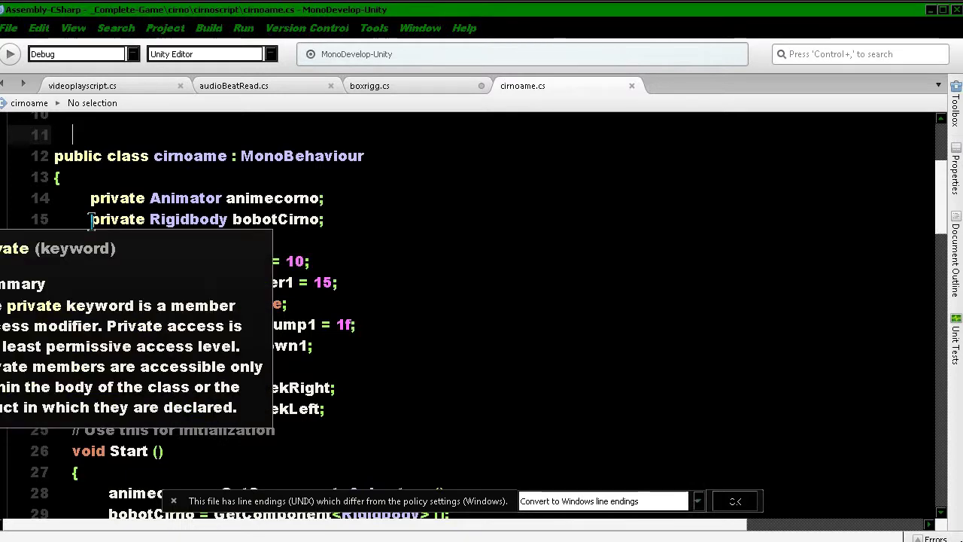
drag(91, 219, 325, 219)
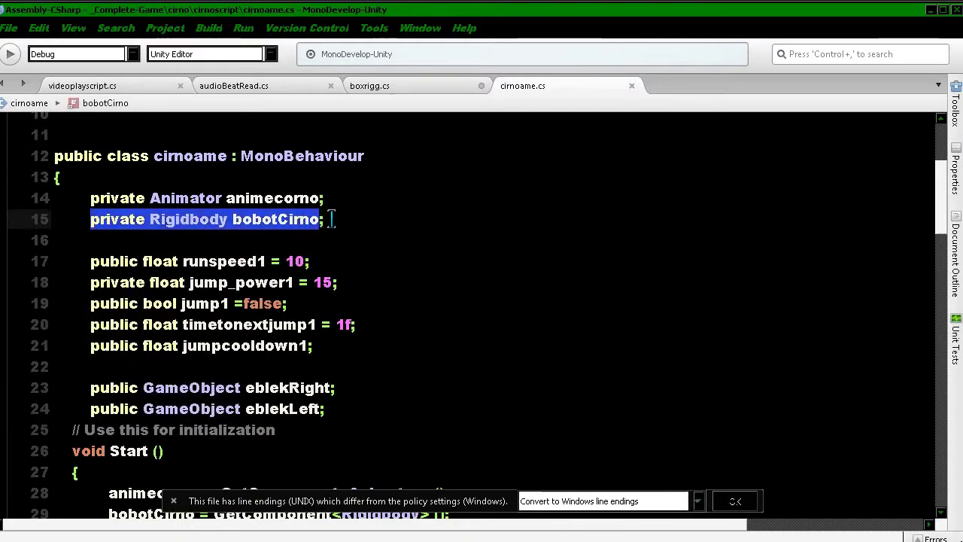
right_click(242, 227)
click(264, 271)
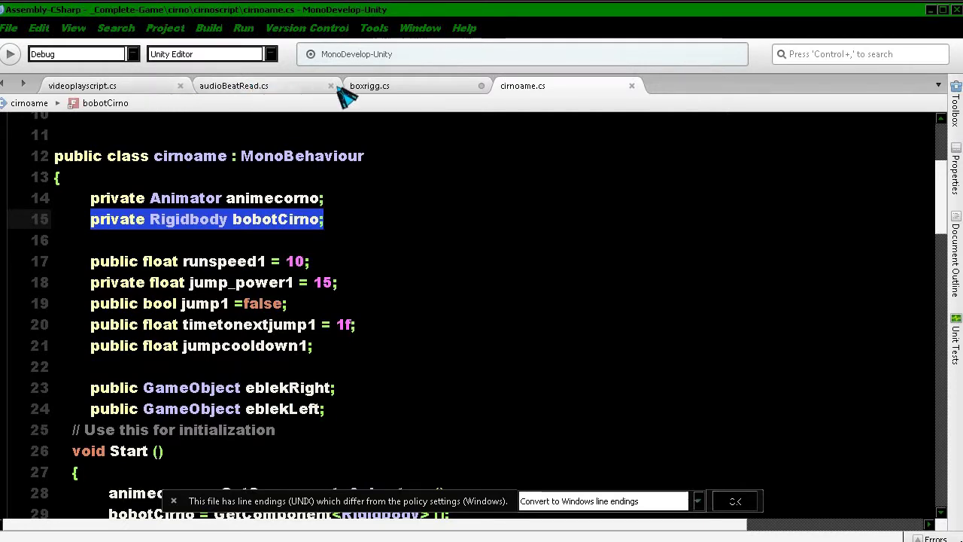
click(374, 85)
click(143, 313)
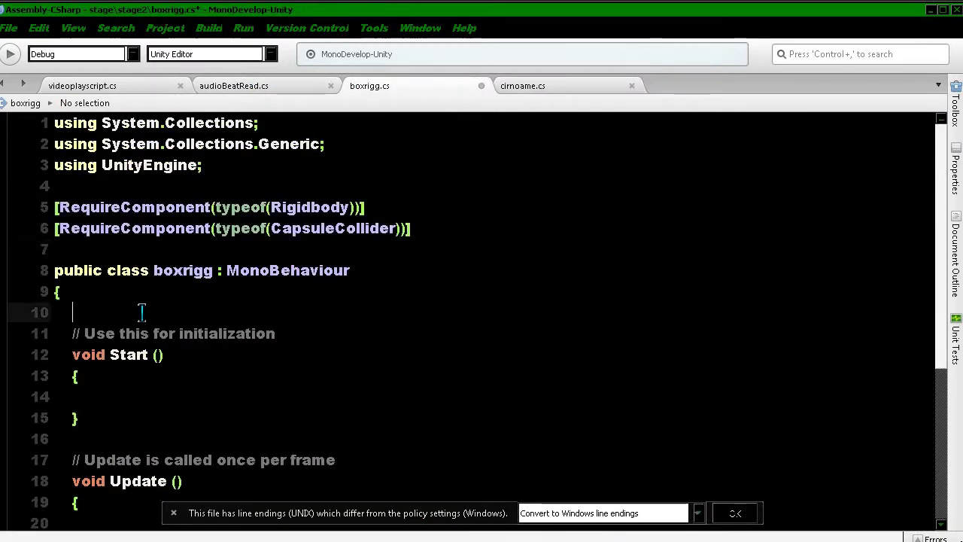
right_click(143, 314)
click(184, 389)
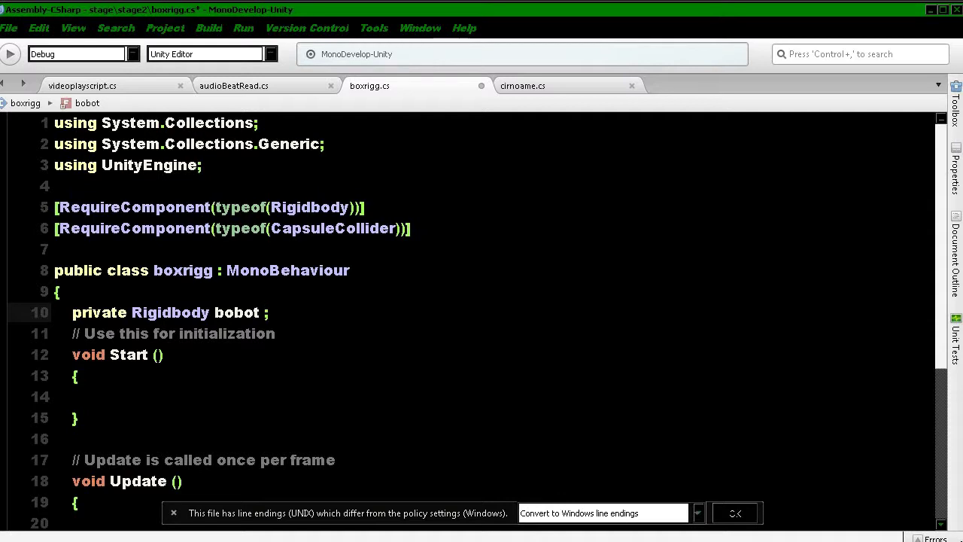
Rename the pasted Rigidbody field in boxrigg.cs to bobot_VRtx.
text(VRtx)
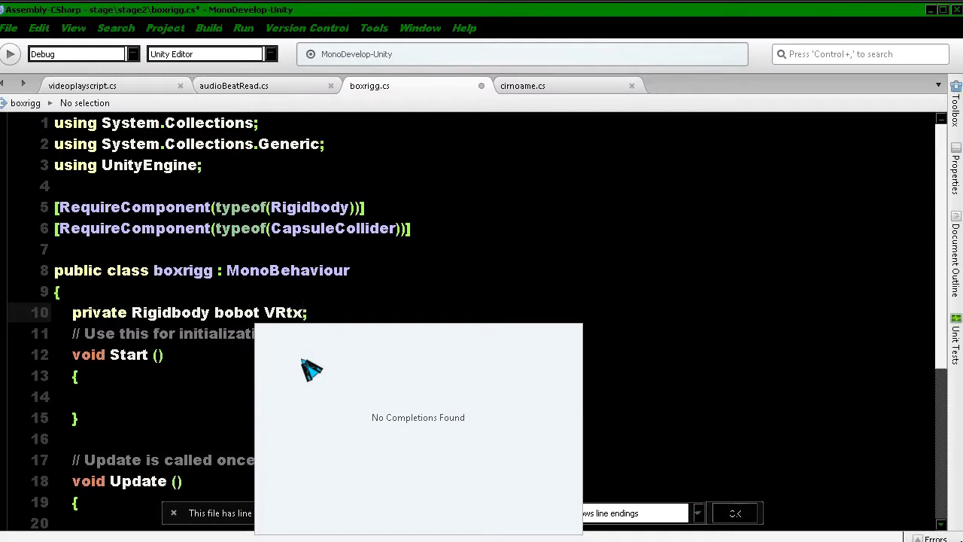
key(Escape)
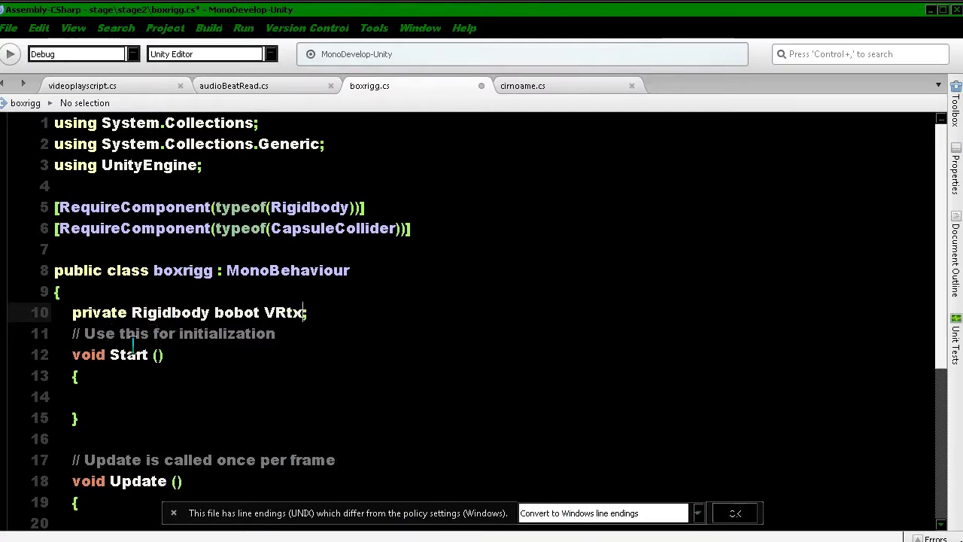
click(192, 358)
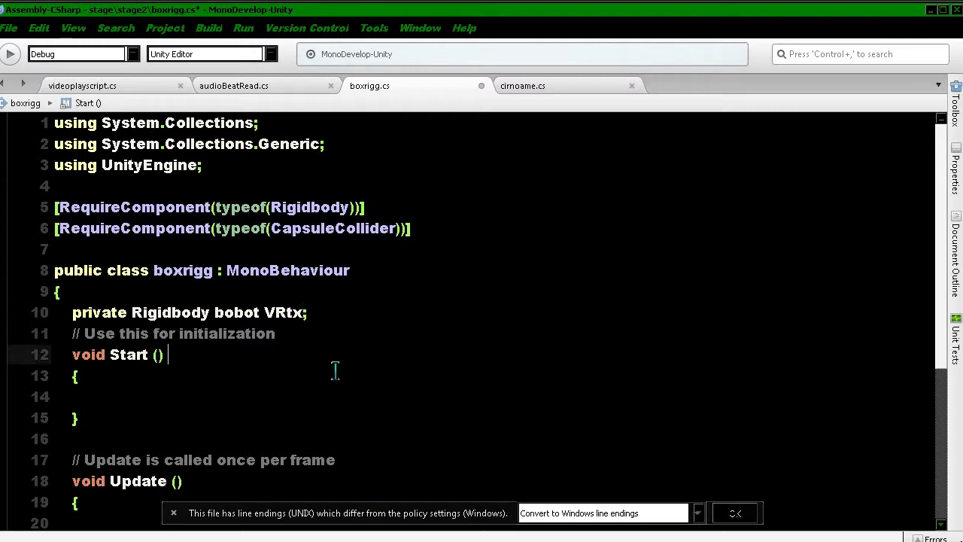
click(540, 89)
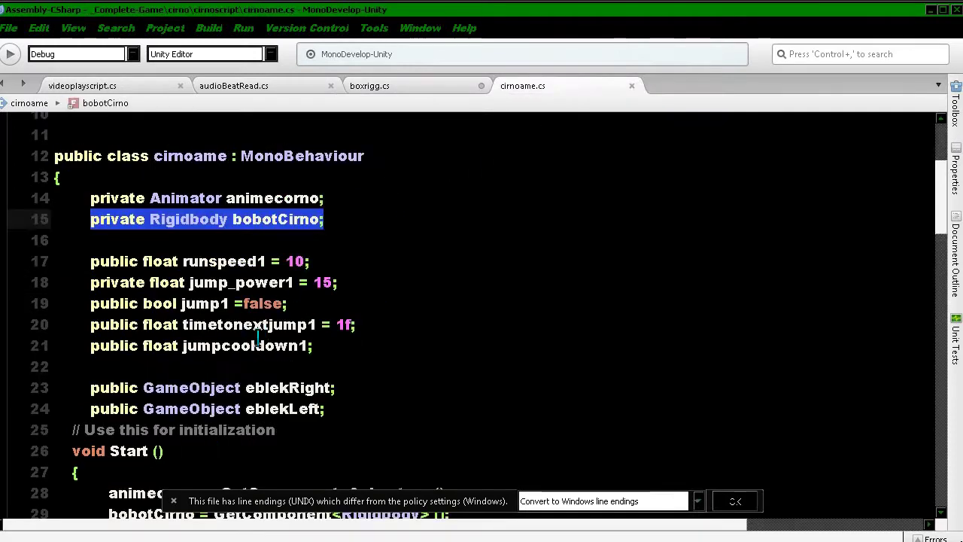
click(363, 89)
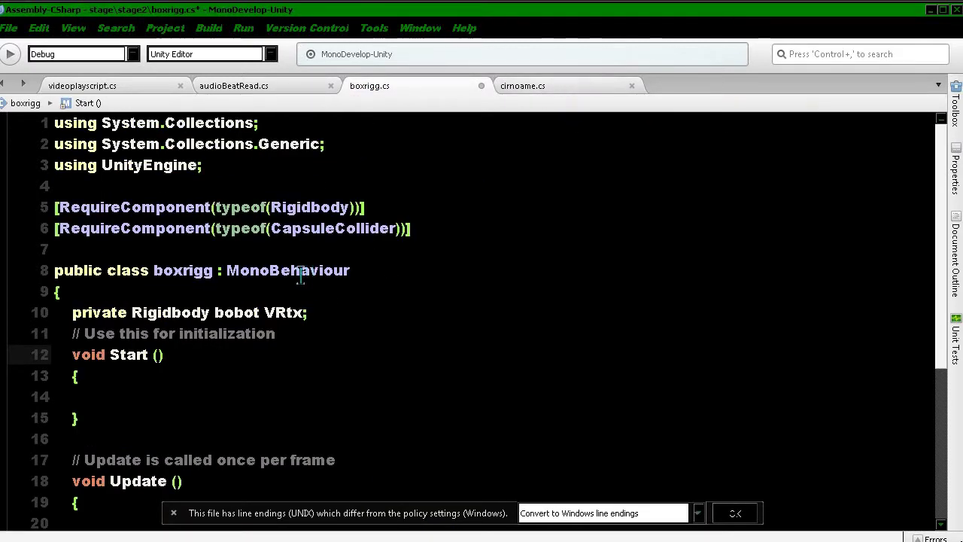
click(269, 312)
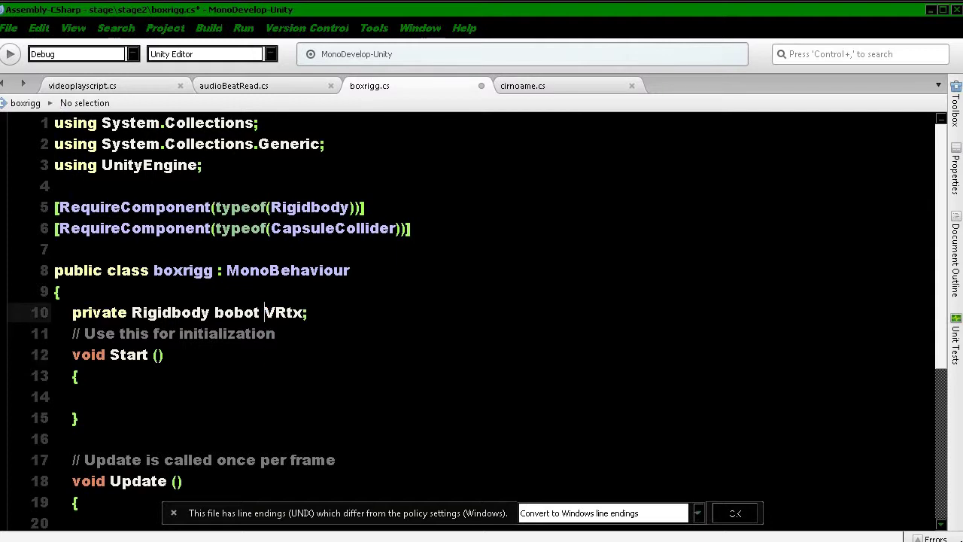
key(BackSpace)
text(_)
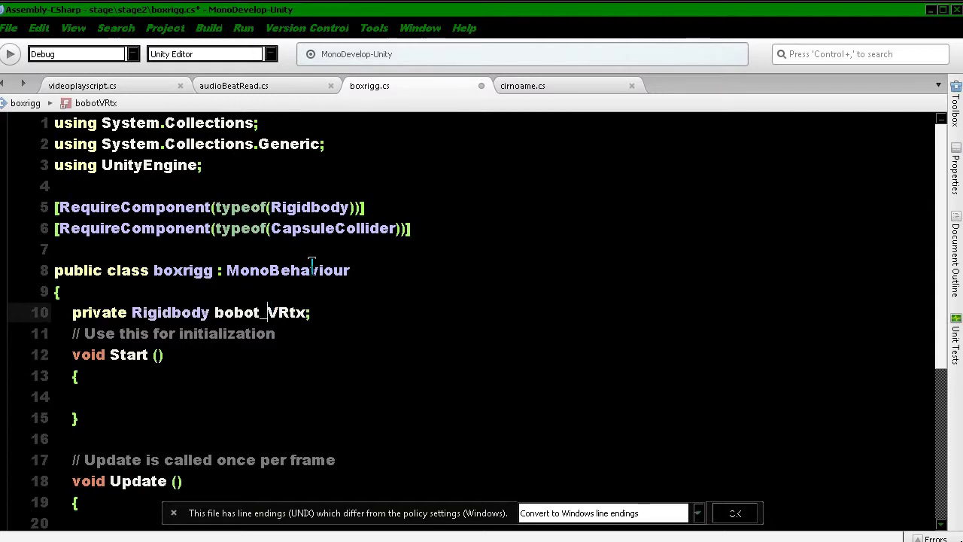
click(535, 88)
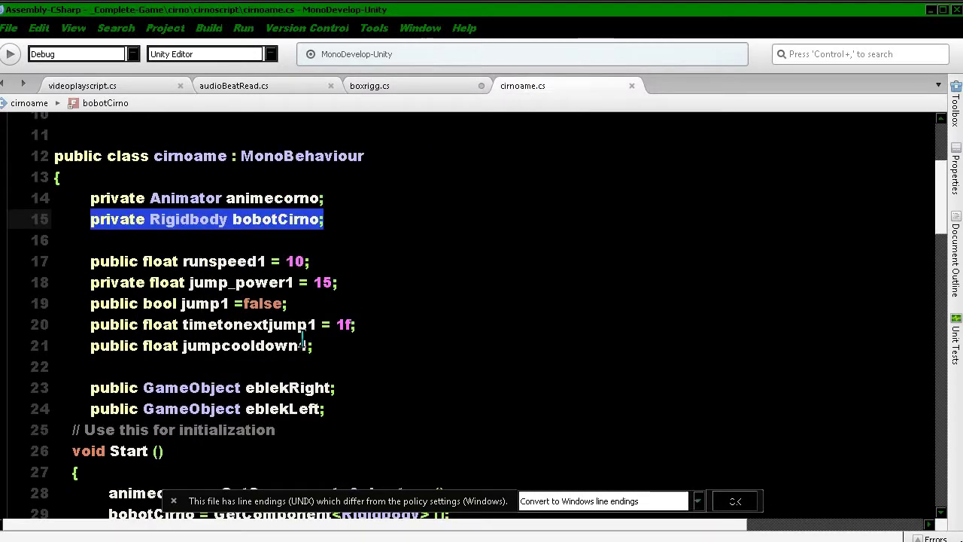
Scroll cirnoame.cs down to FixedUpdate and examine the Horizontal axis check on line 36.
click(280, 361)
scroll(280, 360, down, 2)
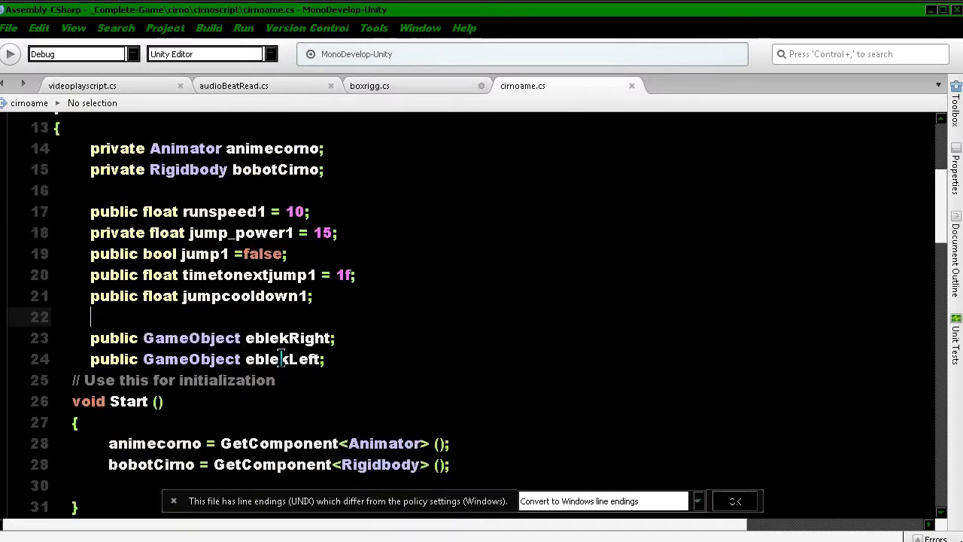
scroll(280, 358, down, 2)
scroll(280, 358, down, 2)
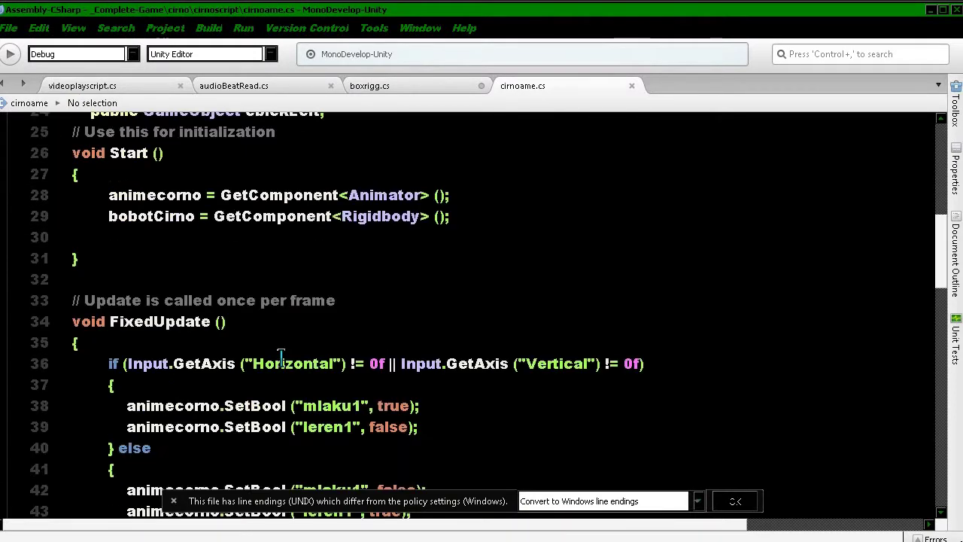
scroll(280, 359, down, 2)
scroll(279, 358, up, 1)
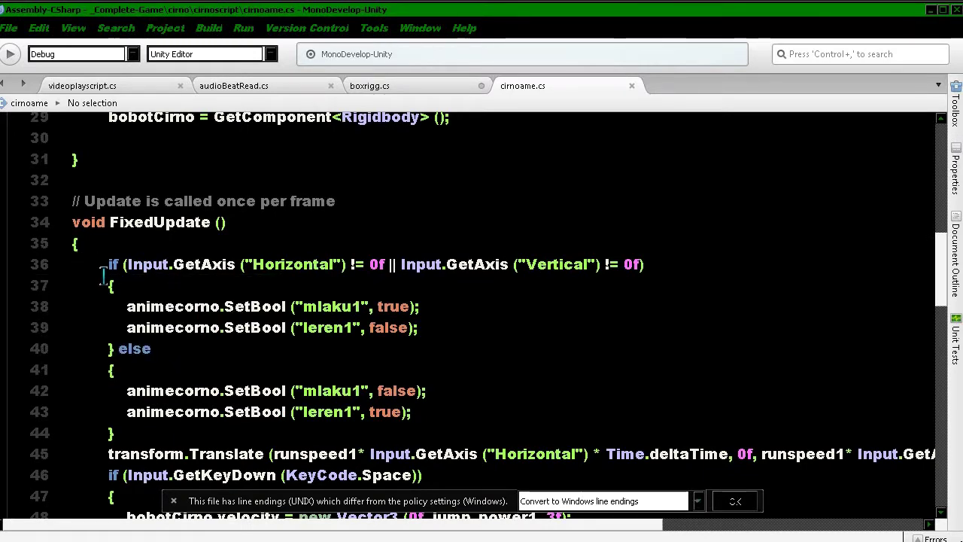
scroll(104, 283, down, 1)
scroll(105, 294, down, 1)
scroll(105, 301, down, 1)
scroll(106, 302, up, 1)
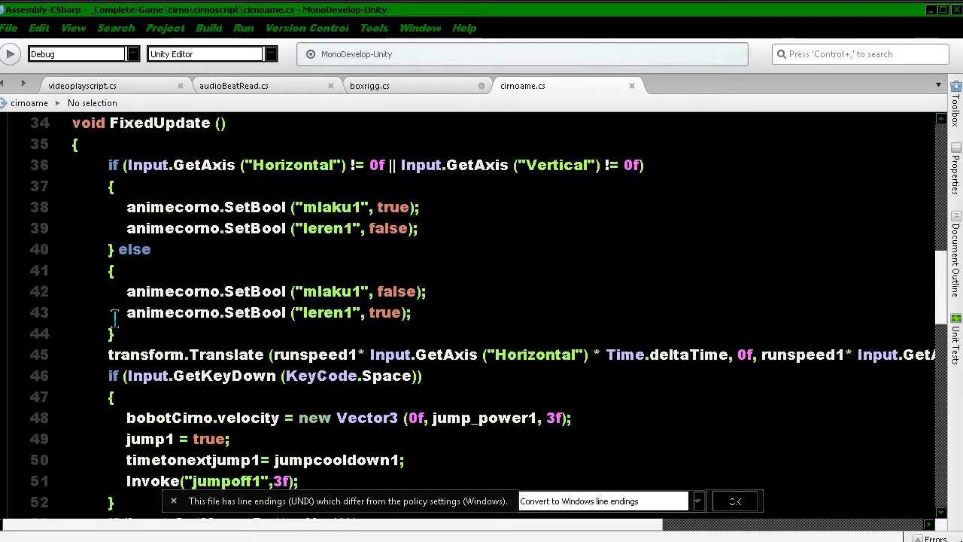
scroll(102, 312, down, 1)
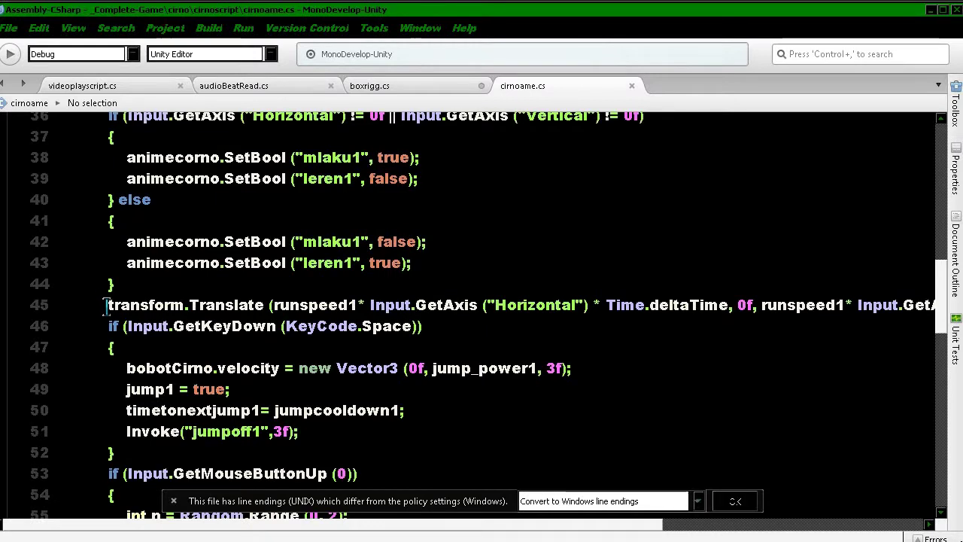
scroll(106, 305, up, 1)
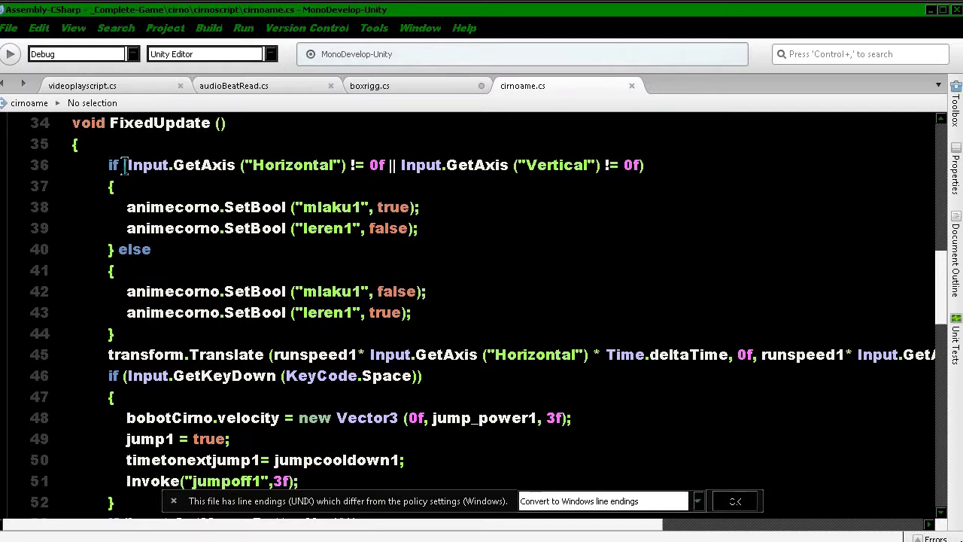
drag(103, 165, 389, 165)
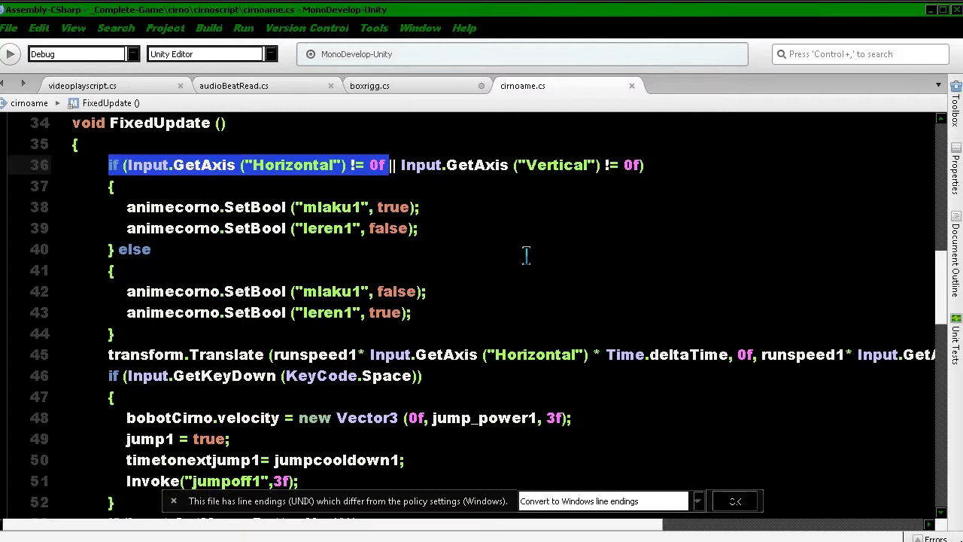
click(171, 372)
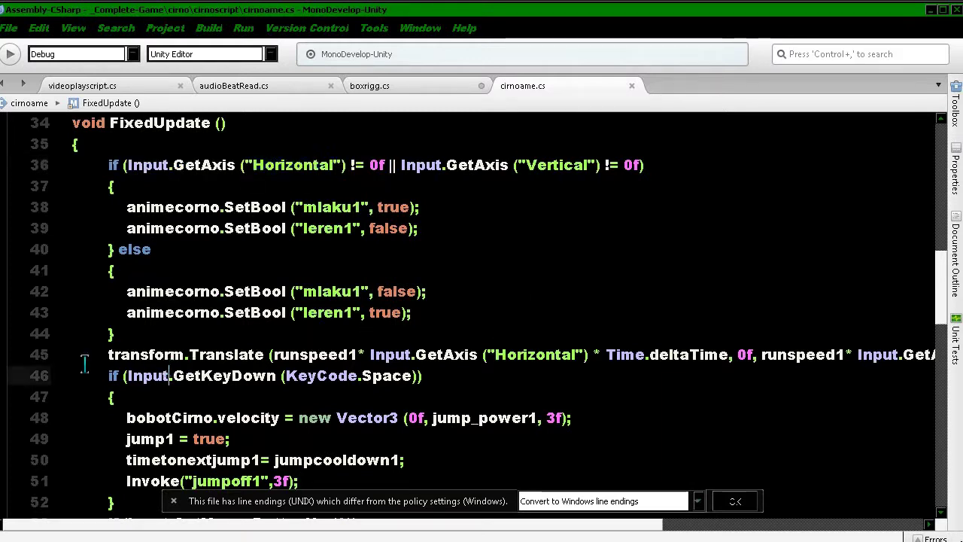
Copy line 45's transform.Translate call through Time.deltaTime.
drag(107, 355, 589, 355)
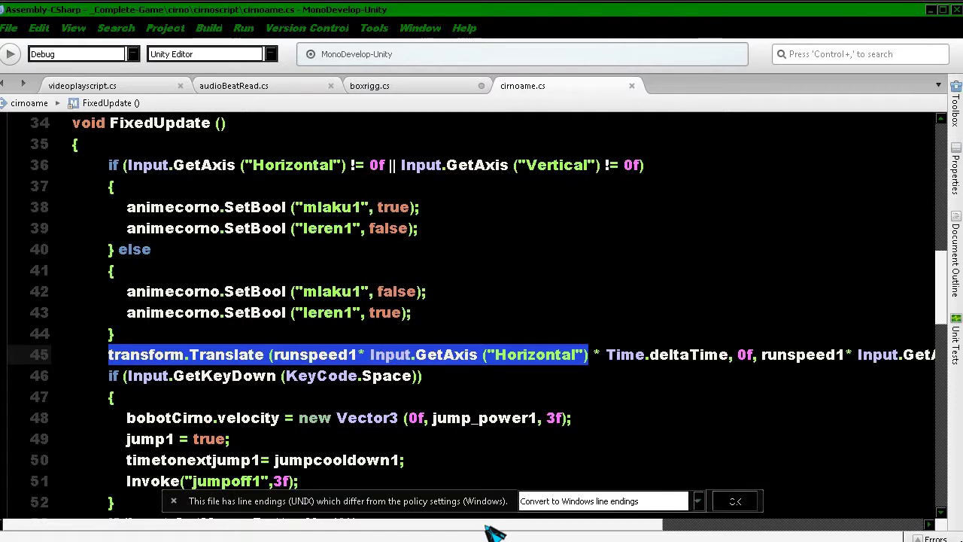
mouse_move(486, 527)
mouse_down()
mouse_move(726, 520)
mouse_move(707, 531)
mouse_up()
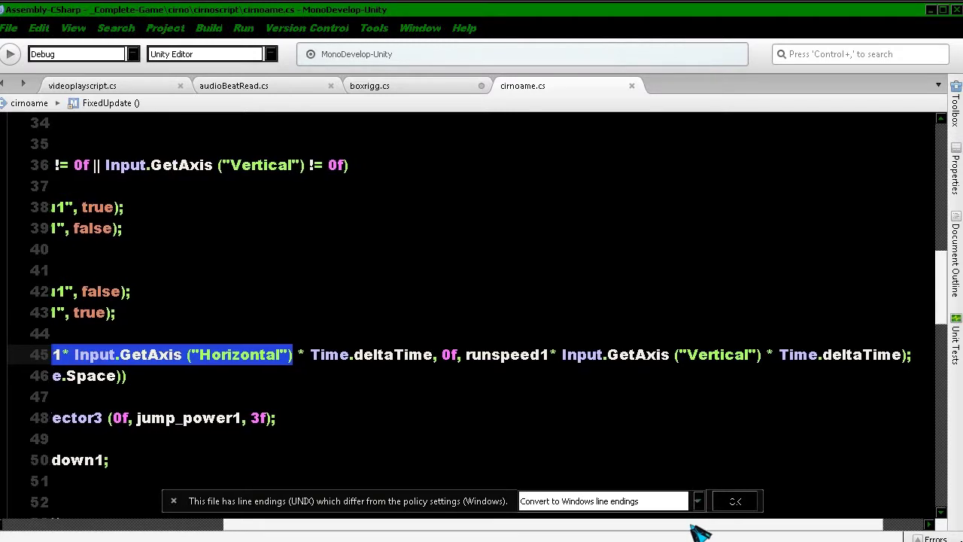
drag(707, 530, 557, 530)
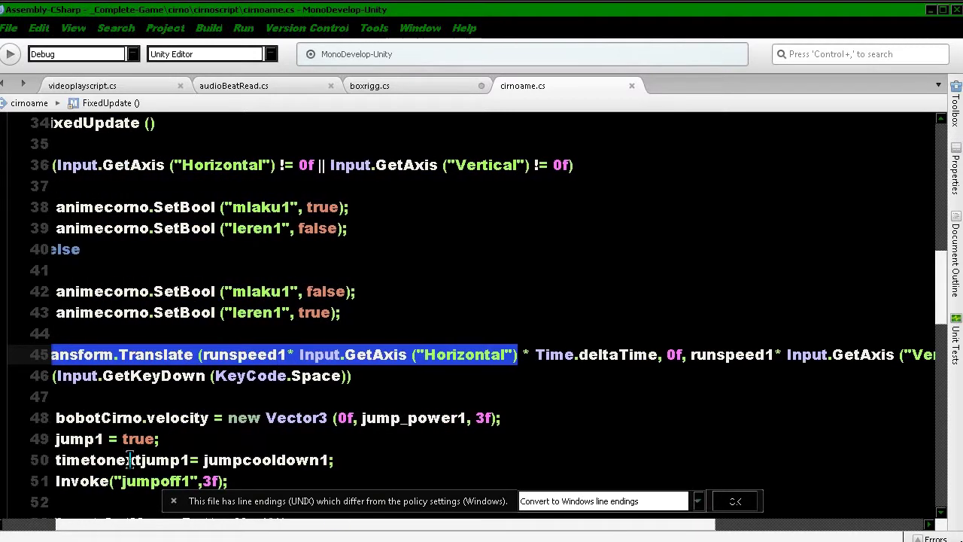
click(50, 357)
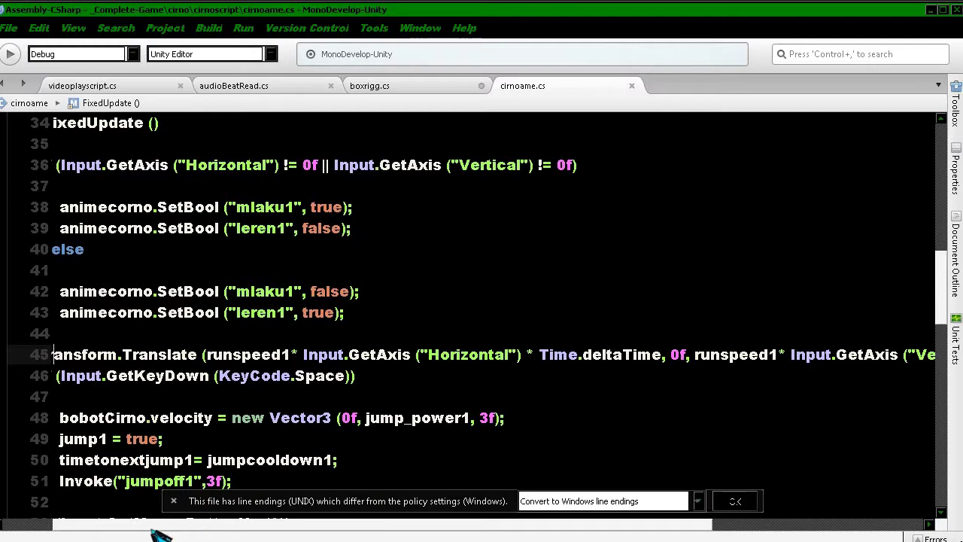
drag(199, 531, 147, 531)
drag(145, 354, 728, 345)
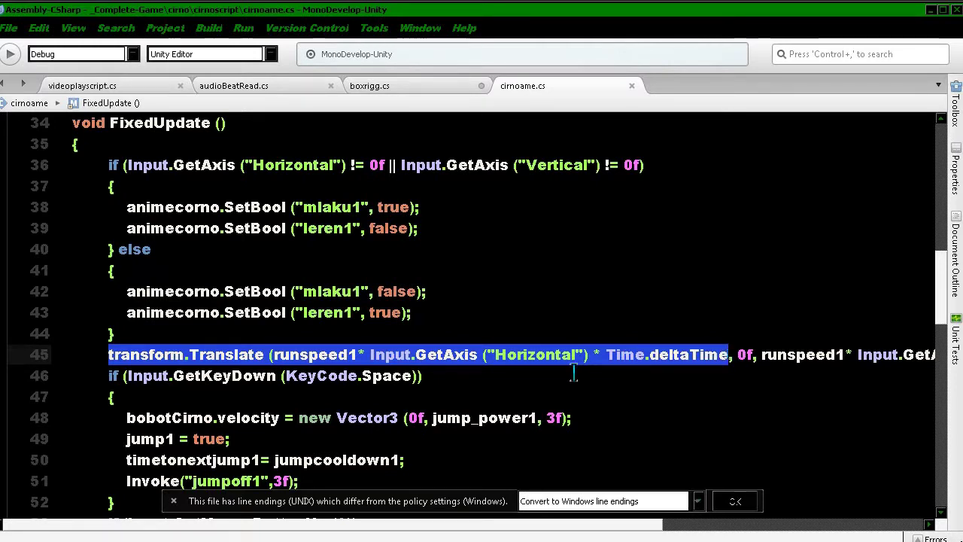
right_click(531, 355)
click(568, 457)
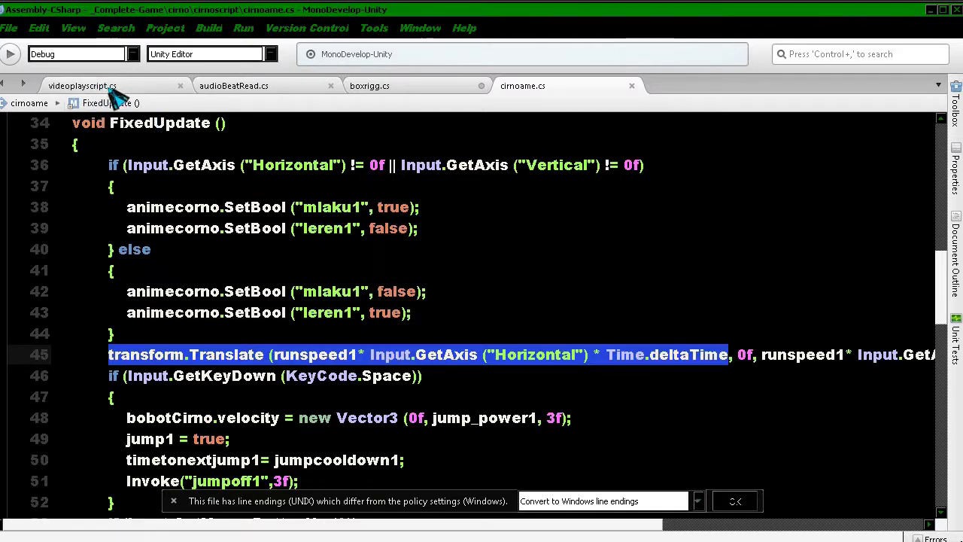
Rename boxrigg's Update method to FixedUpdate.
click(404, 98)
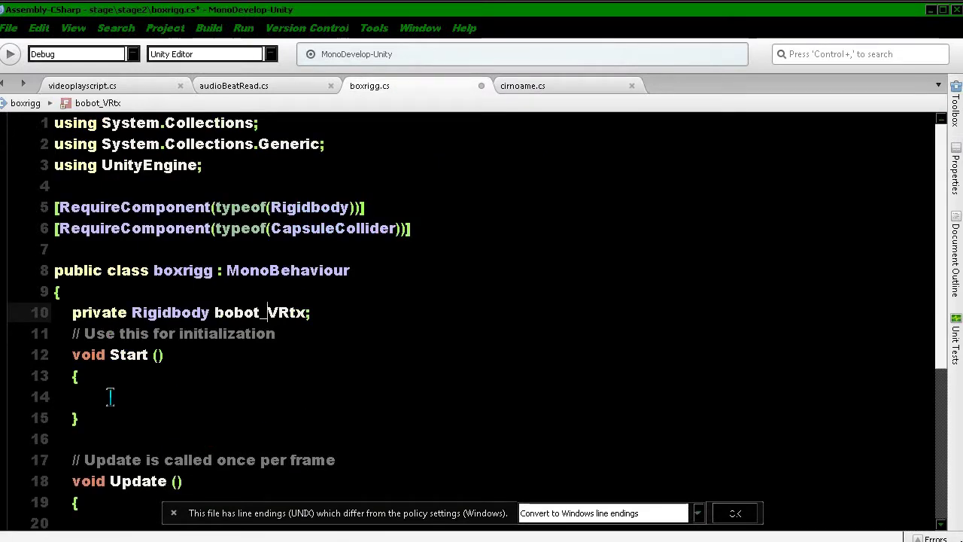
scroll(135, 411, down, 2)
scroll(135, 391, down, 2)
click(107, 314)
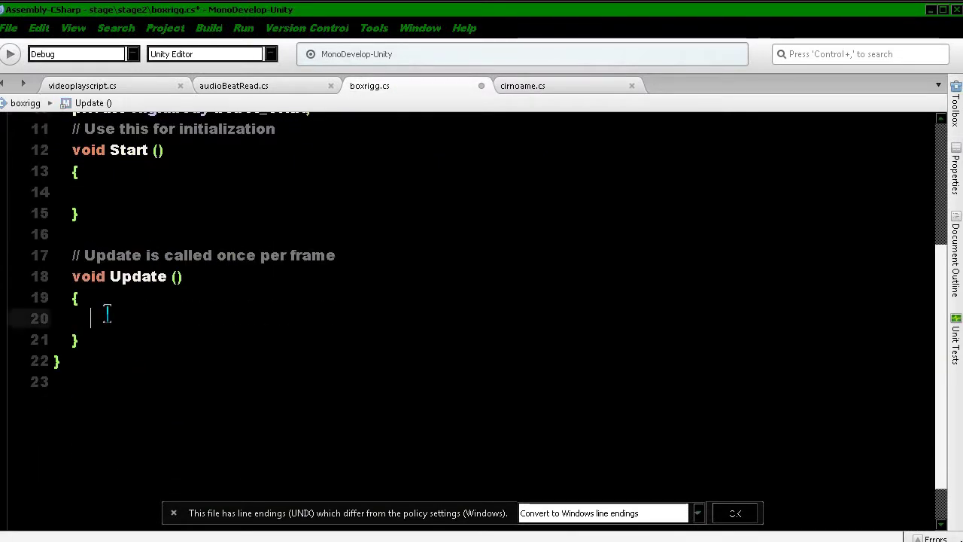
right_click(109, 320)
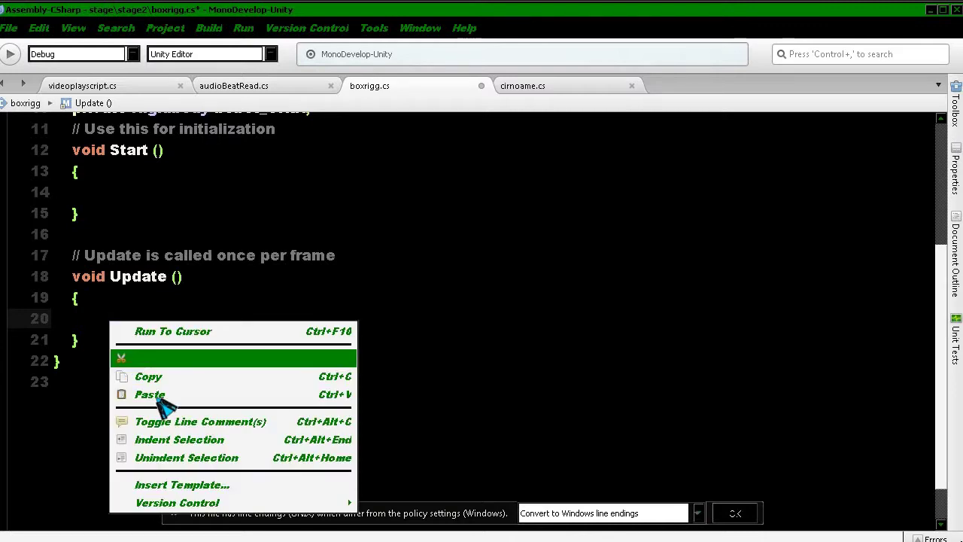
click(120, 277)
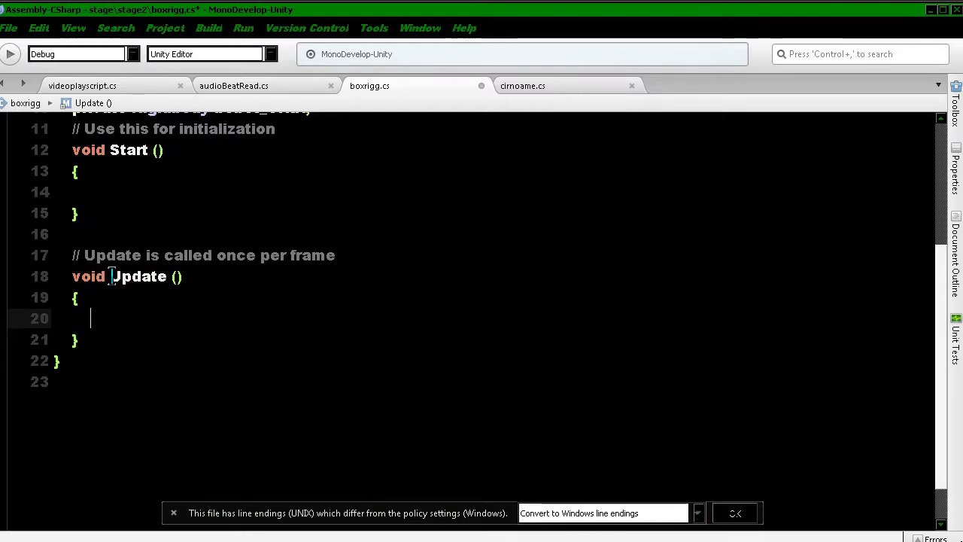
click(113, 276)
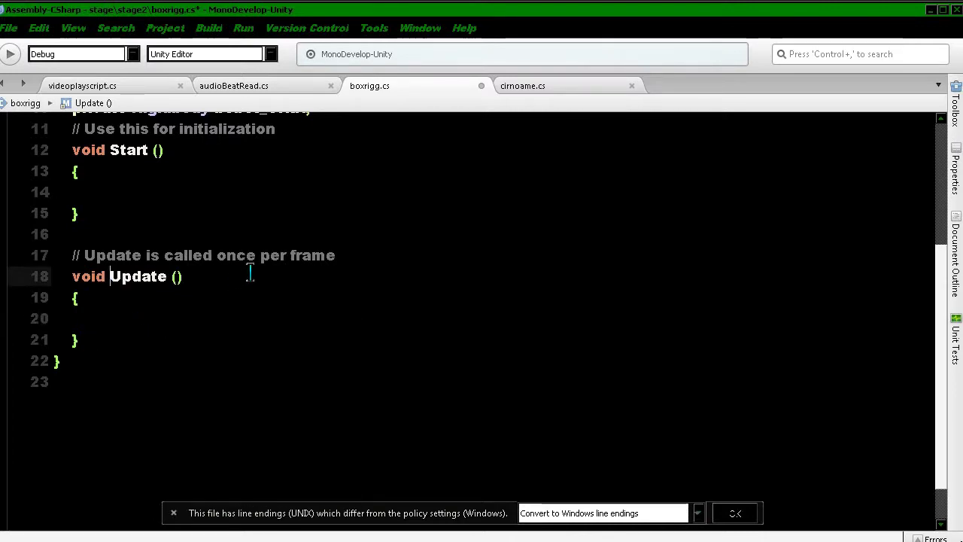
text(Fi)
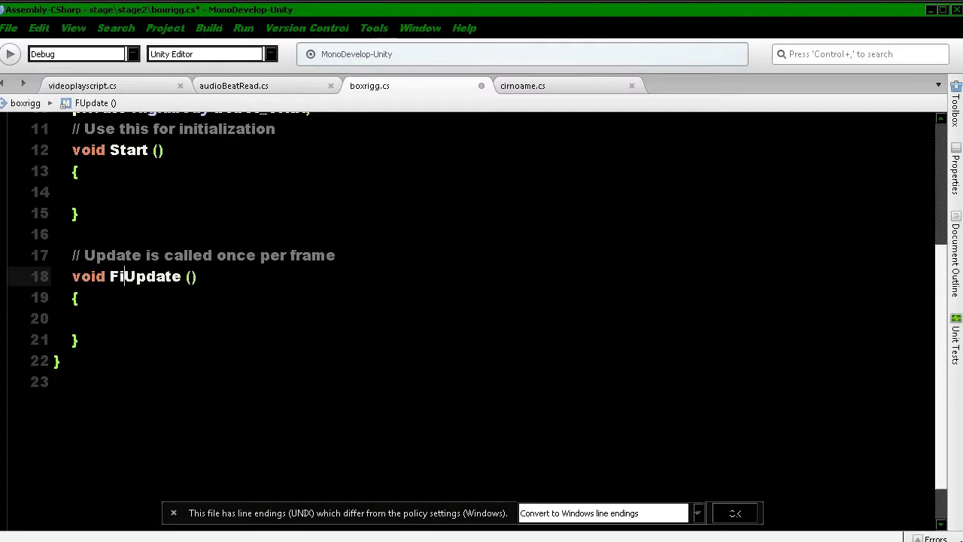
text(ed)
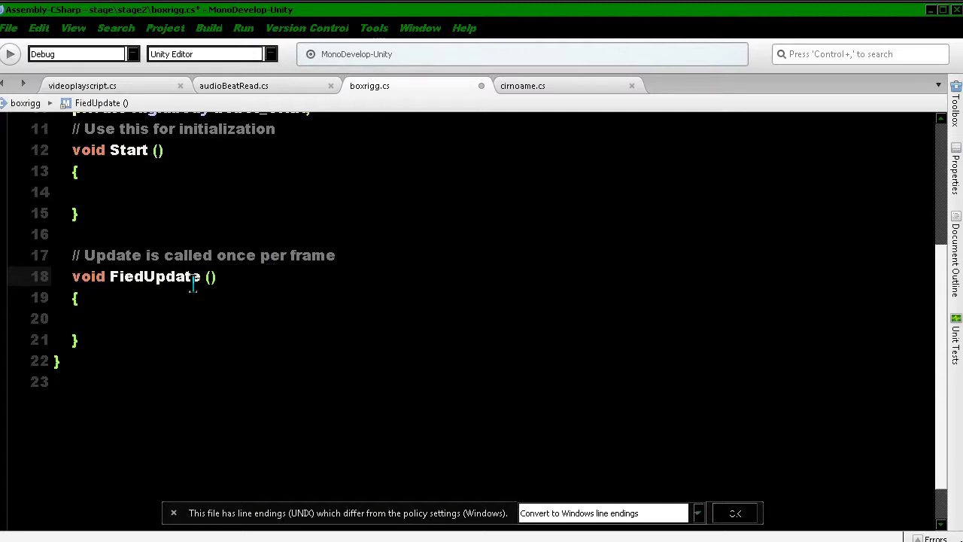
text(x)
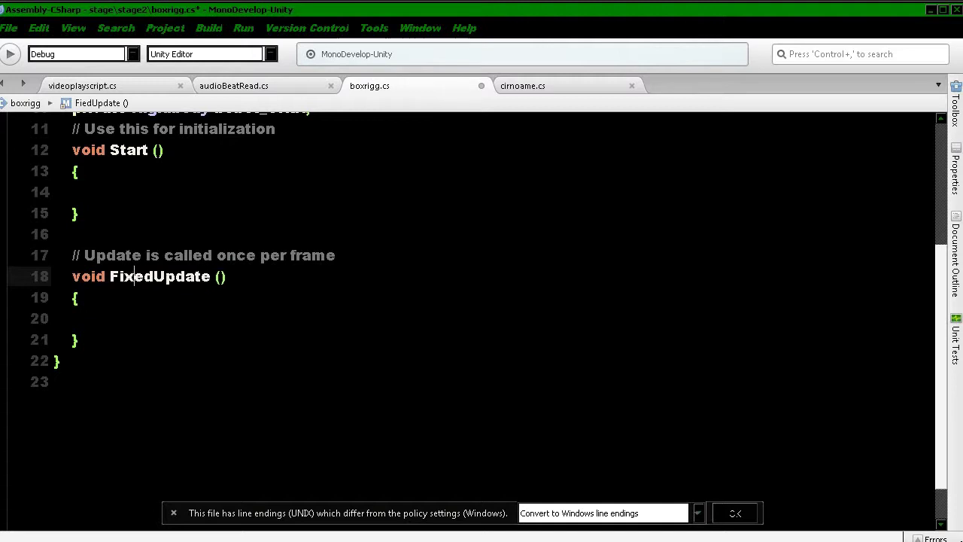
Paste the copied Horizontal-axis Translate call into FixedUpdate's empty body.
click(150, 319)
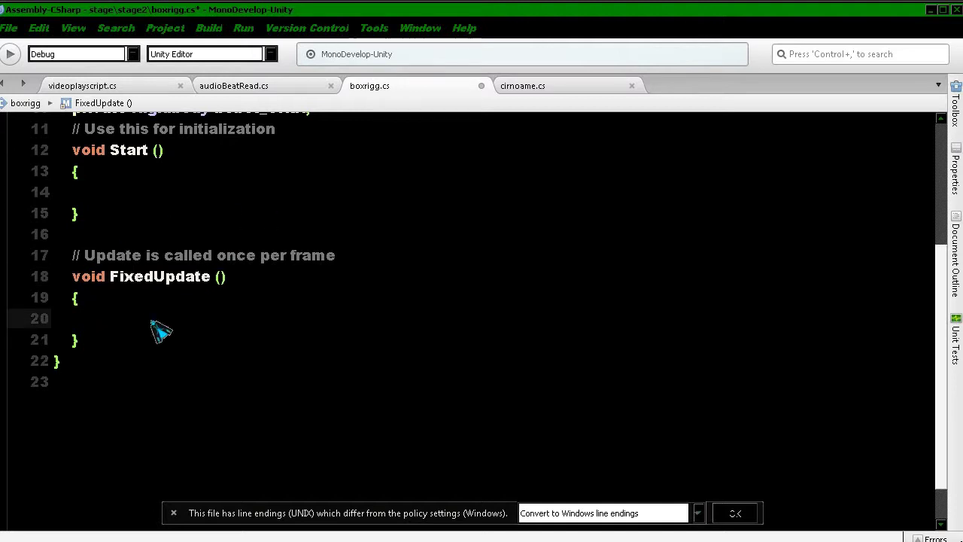
right_click(151, 321)
click(189, 395)
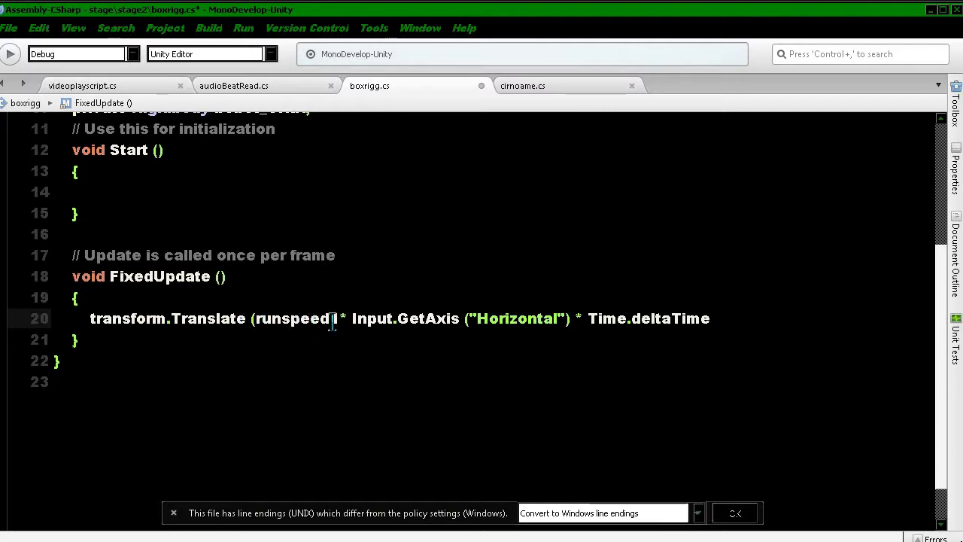
click(548, 84)
scroll(314, 228, up, 3)
scroll(310, 248, up, 6)
scroll(308, 256, up, 2)
scroll(307, 269, down, 2)
scroll(226, 286, down, 2)
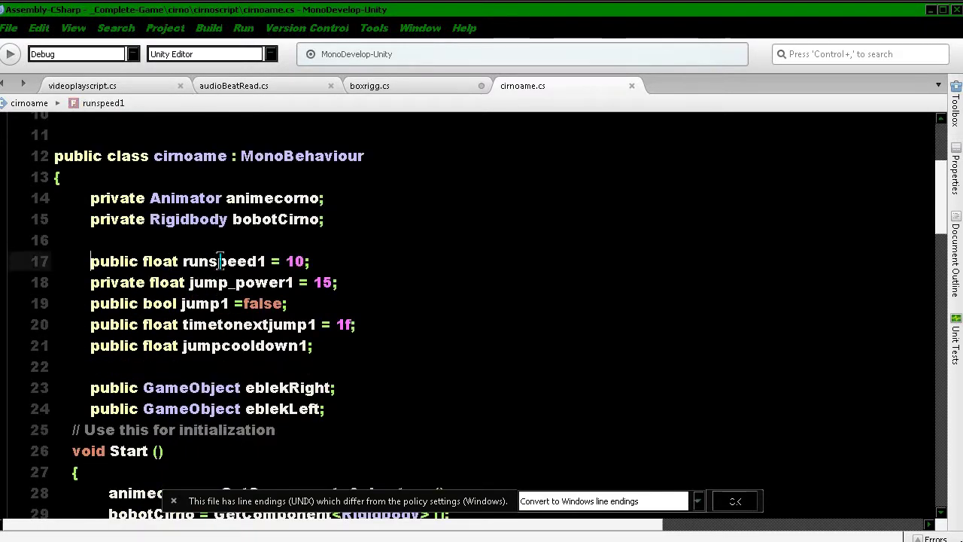
Copy cirnoame's public float runspeed1 = 10 declaration onto a new line below bobot_VRtx.
drag(89, 261, 310, 262)
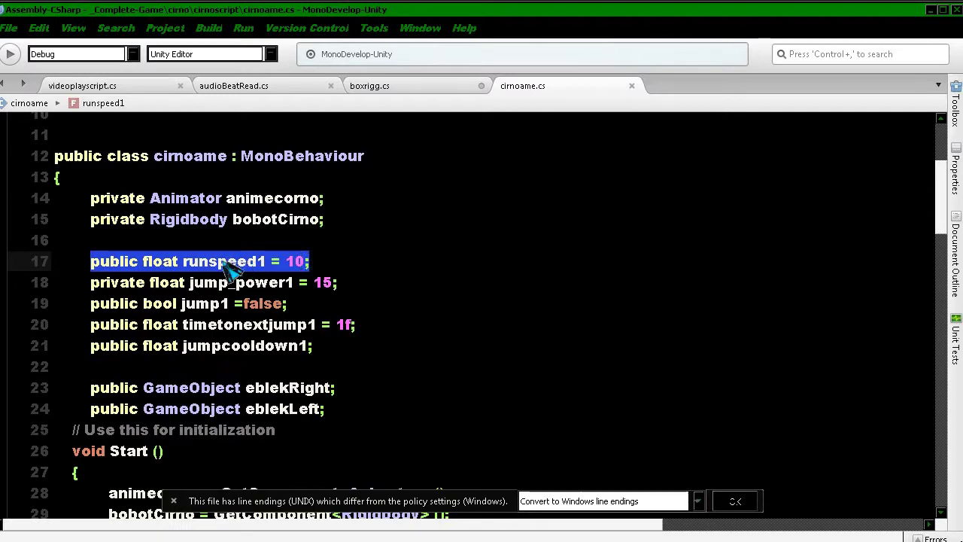
right_click(223, 264)
click(256, 318)
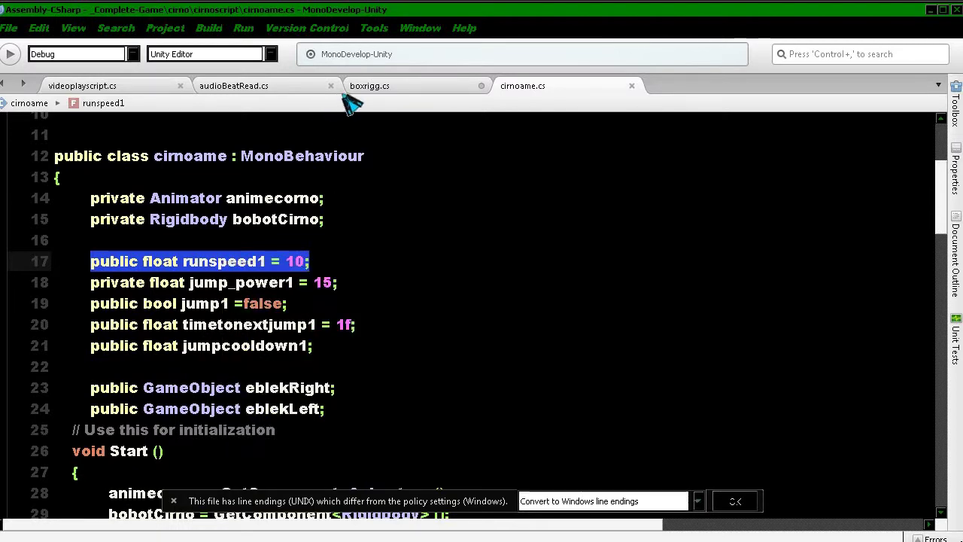
click(390, 89)
scroll(188, 276, up, 3)
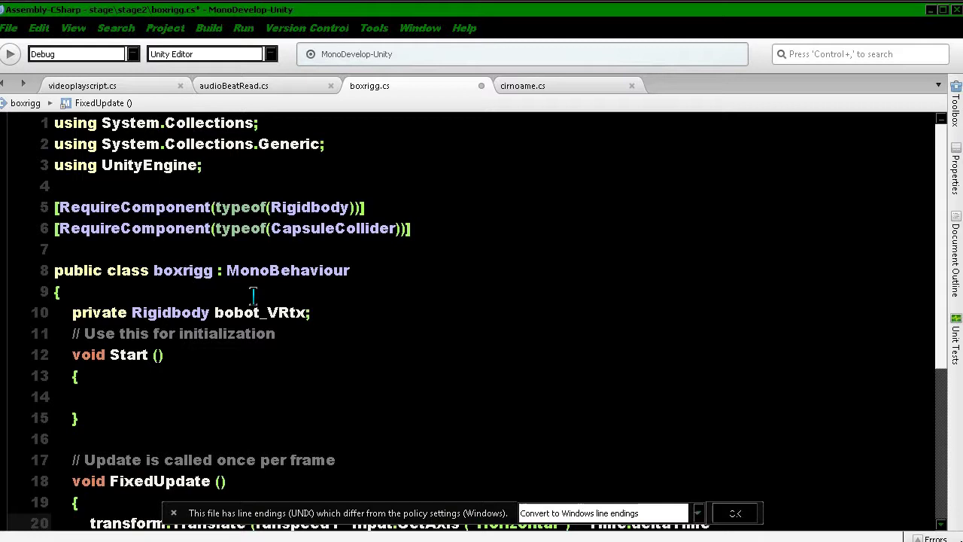
click(338, 317)
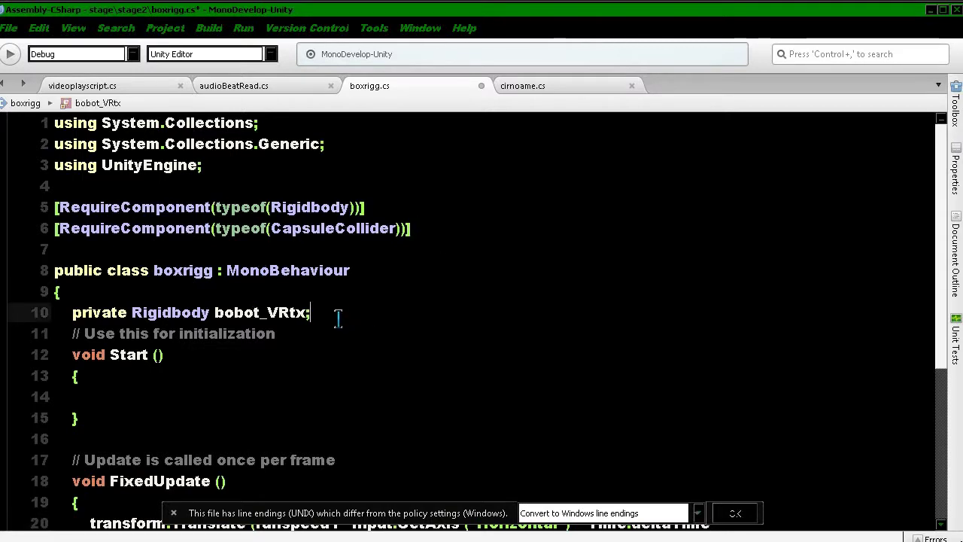
key(Return)
right_click(87, 335)
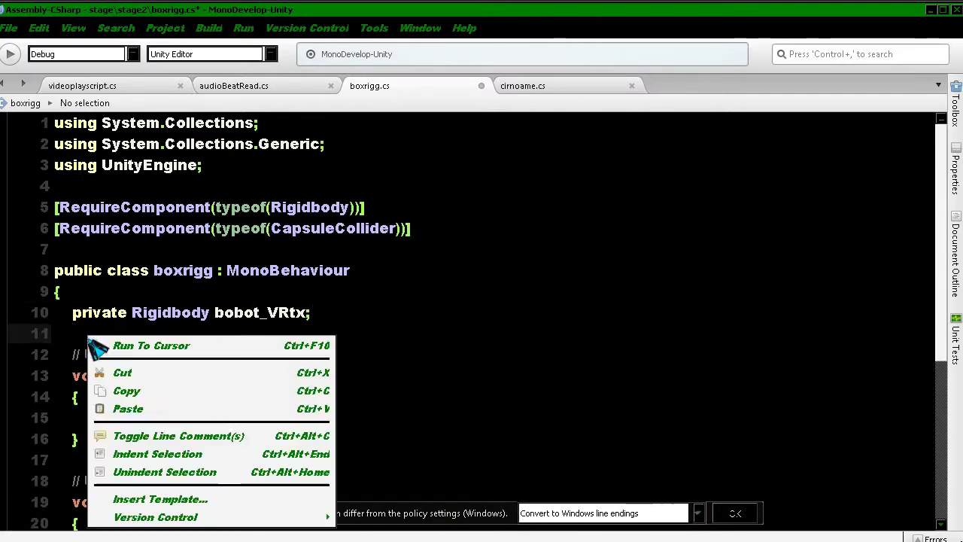
click(149, 409)
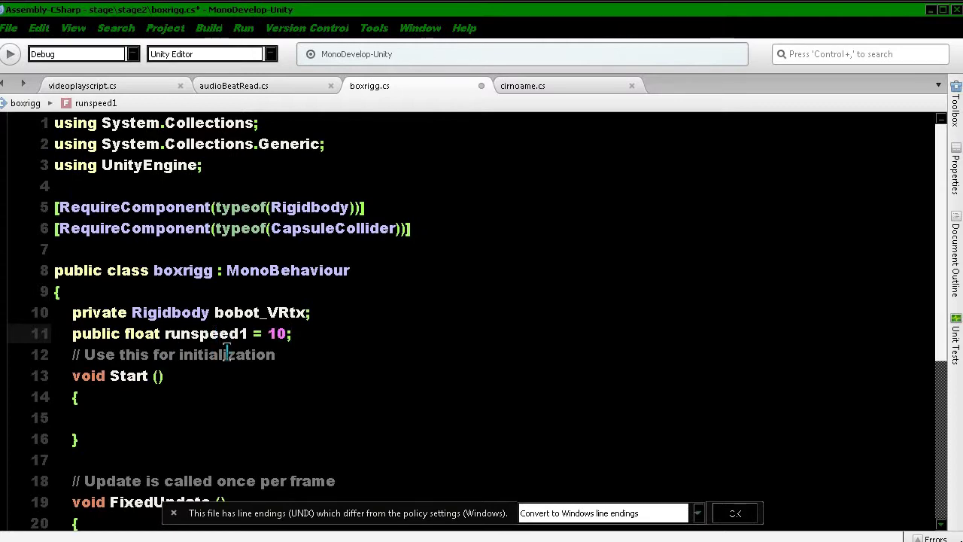
Check the runspeed1 reference in boxrigg's line 21 Translate call.
scroll(227, 355, down, 1)
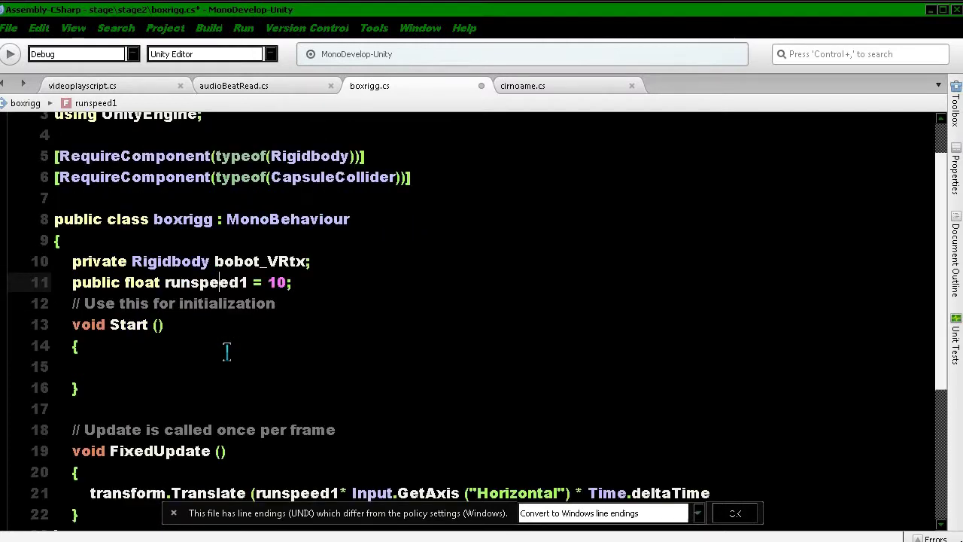
scroll(186, 367, down, 2)
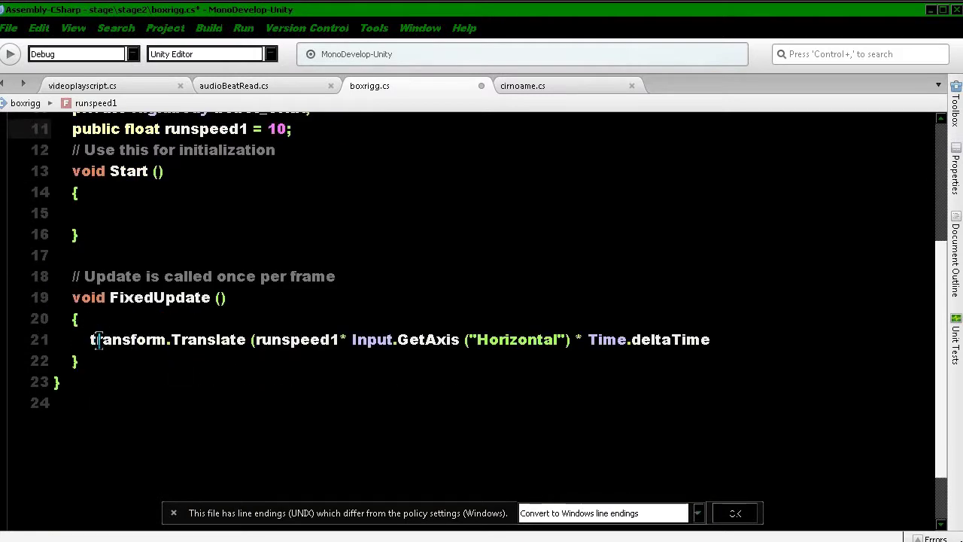
click(98, 339)
click(272, 339)
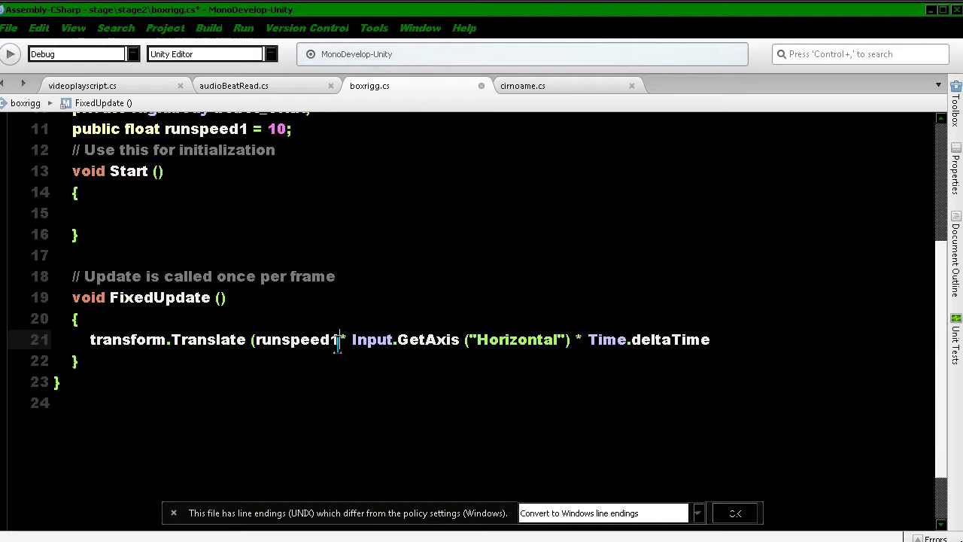
scroll(309, 306, up, 2)
scroll(254, 247, up, 2)
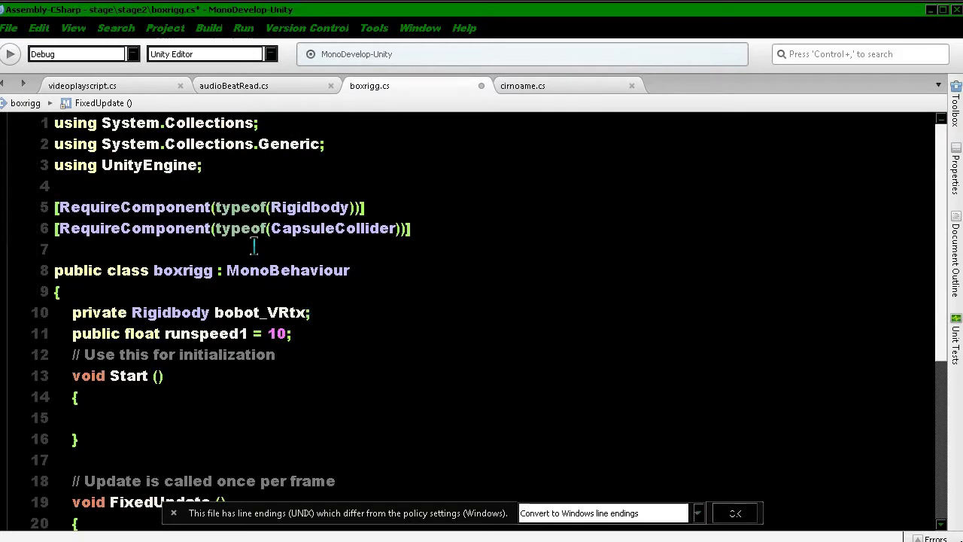
Rename runspeed1 to runspeedf on lines 11 and 21.
click(246, 334)
key(BackSpace)
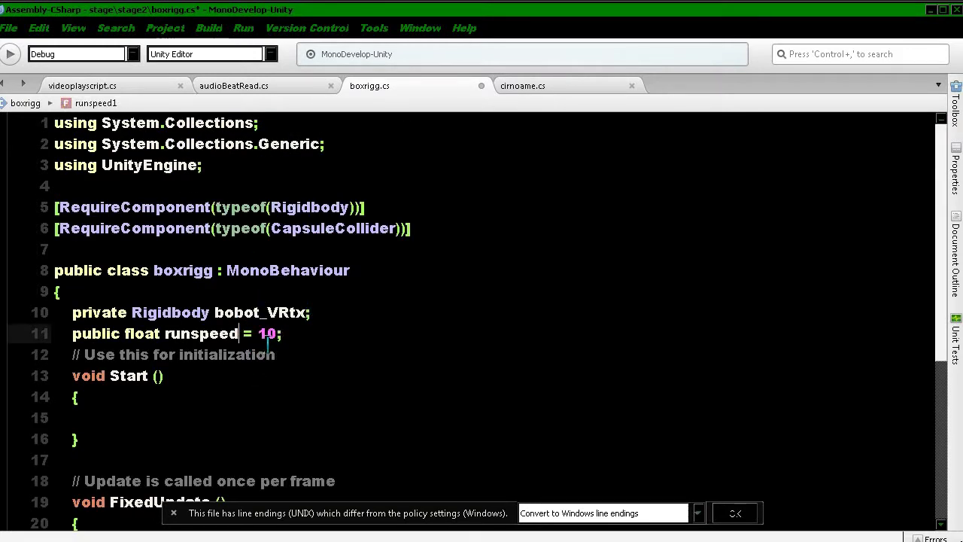
text(f)
scroll(308, 324, down, 4)
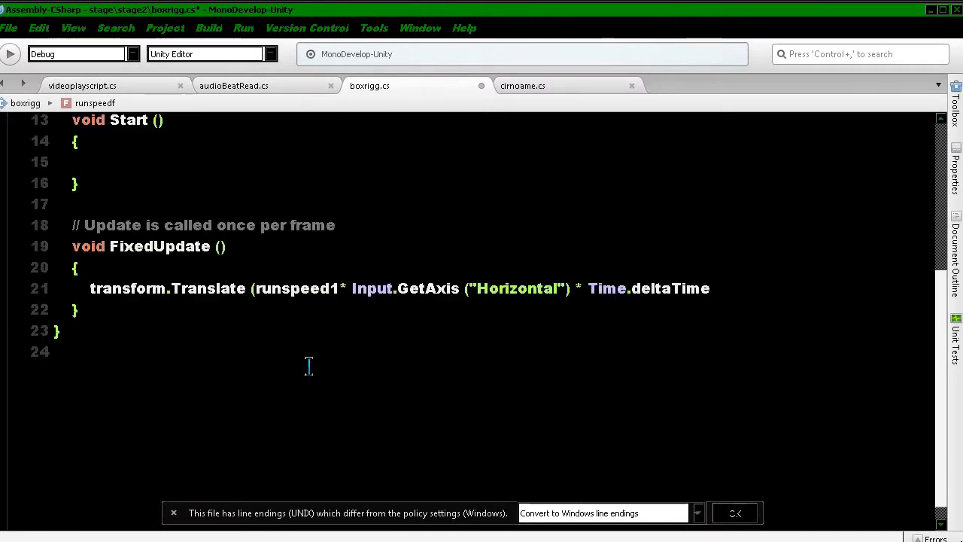
click(337, 288)
key(BackSpace)
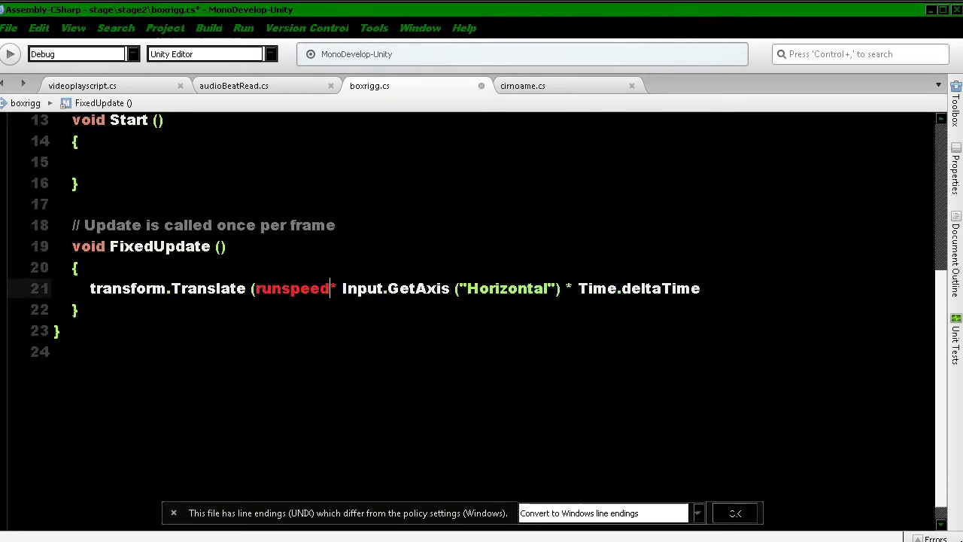
text(f)
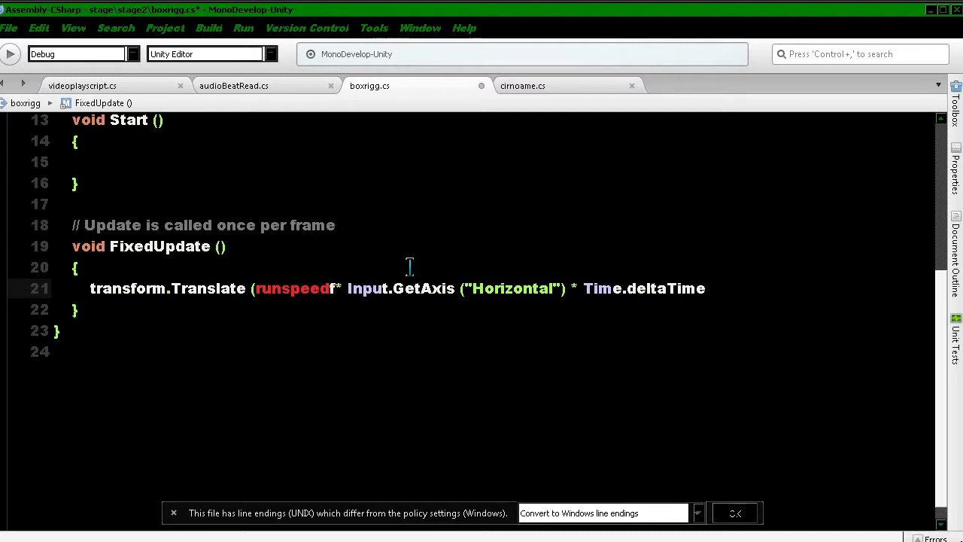
End line 21 with ');' and build the project, which reports 2 errors.
click(708, 288)
text())
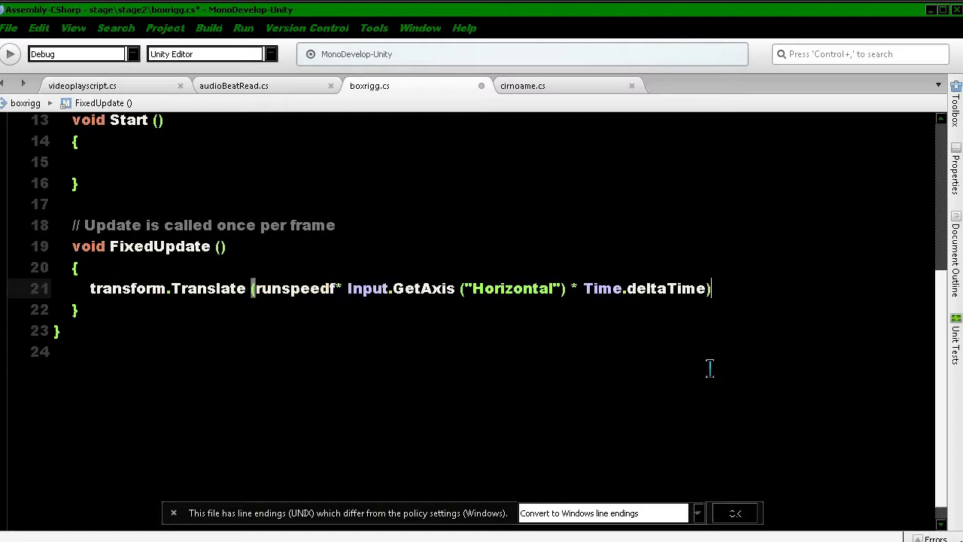
text(;)
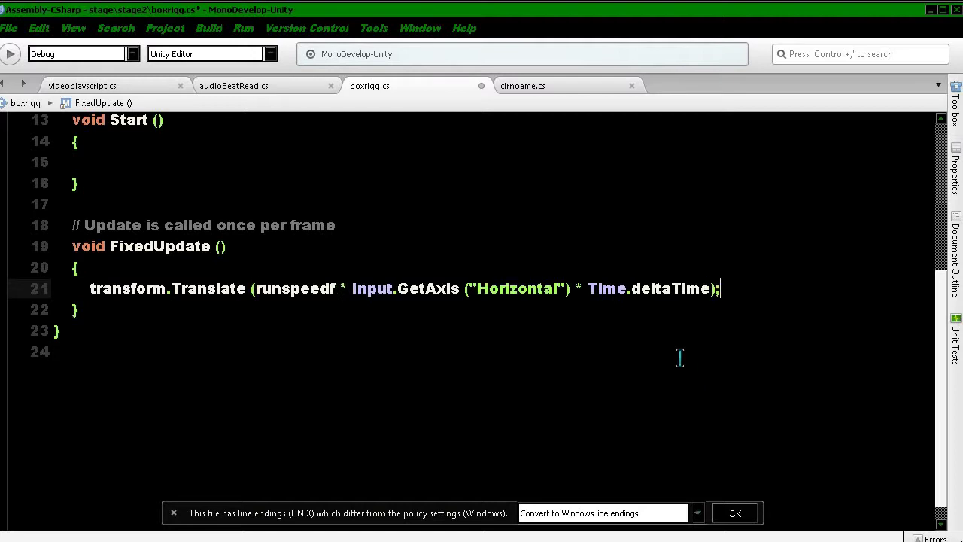
click(10, 55)
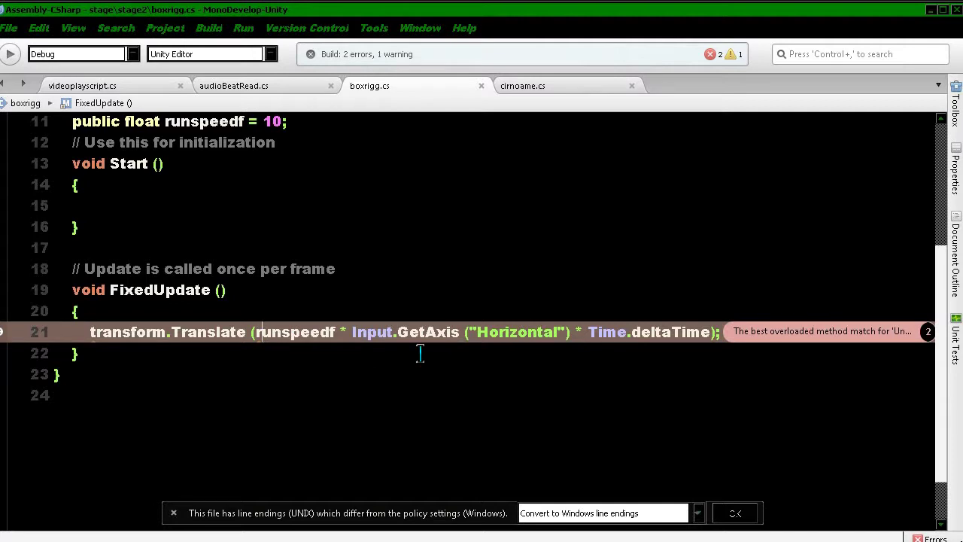
Read line 21's 'best overloaded method match' error and scroll through boxrigg.cs.
mouse_move(765, 337)
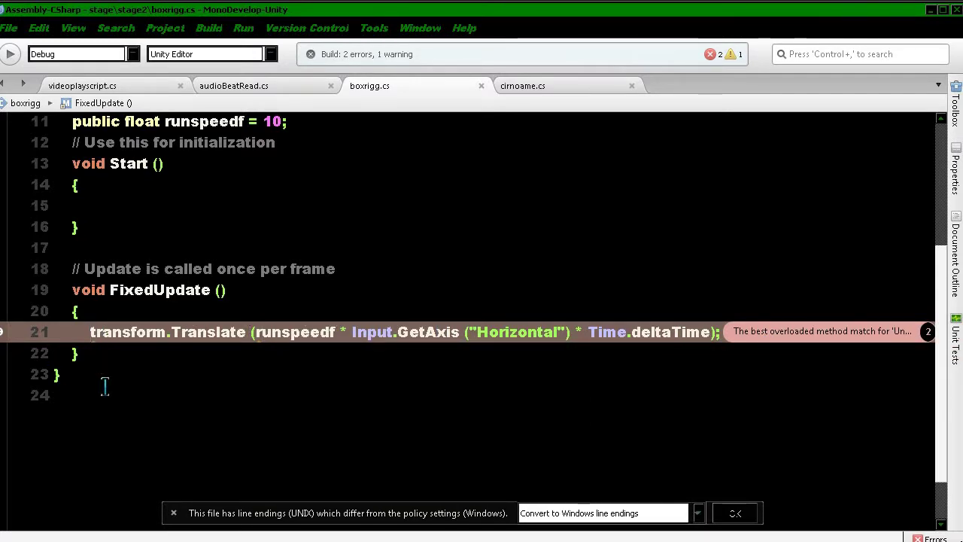
scroll(187, 361, up, 2)
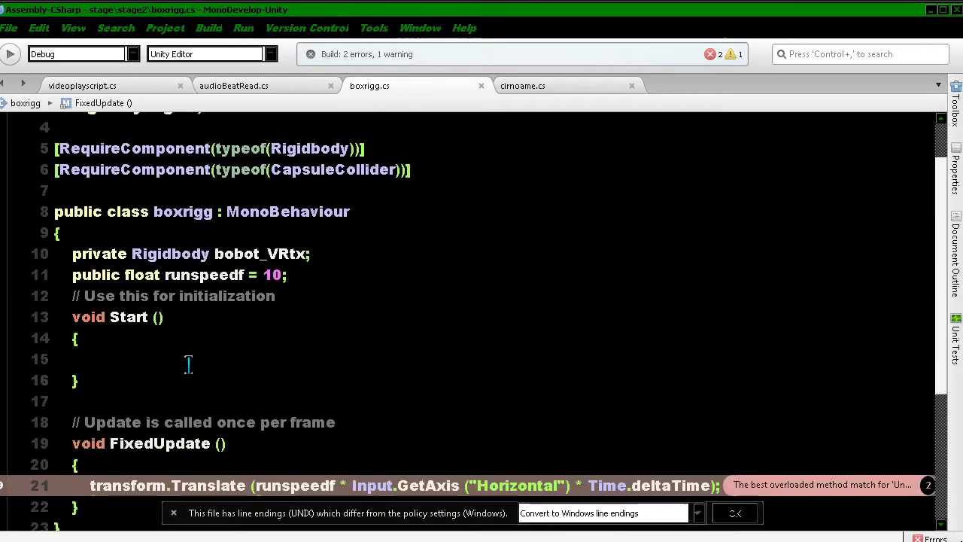
scroll(187, 364, up, 2)
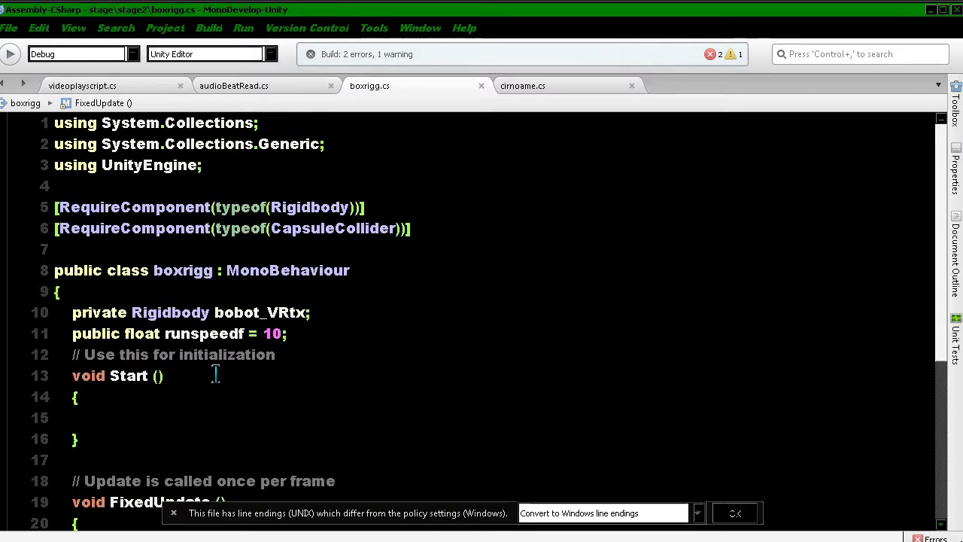
scroll(215, 374, down, 1)
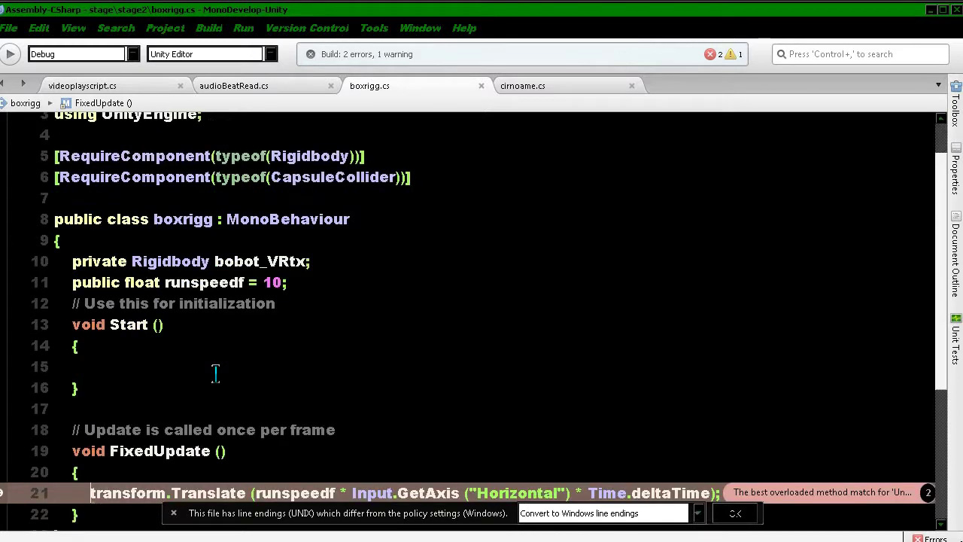
scroll(216, 374, down, 1)
scroll(215, 374, down, 1)
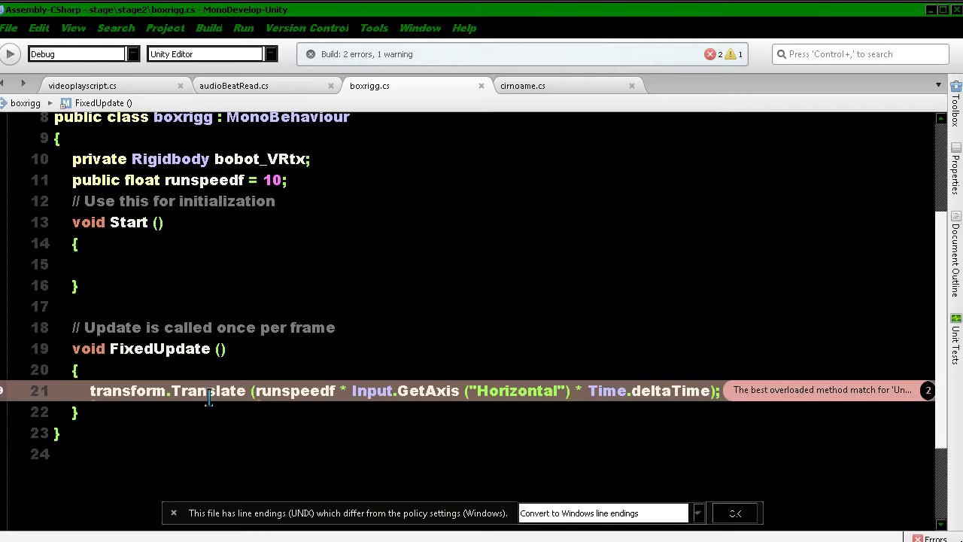
Inspect cirnoame's line 45 Translate arguments: runspeed1 Horizontal term, 0f, then a Vertical term.
click(547, 87)
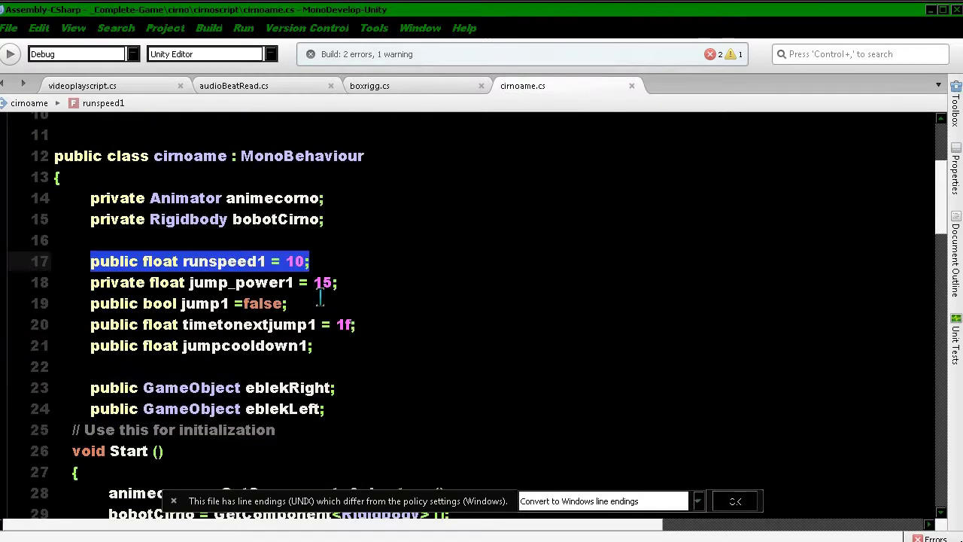
scroll(350, 351, down, 2)
scroll(352, 351, down, 4)
scroll(352, 351, down, 2)
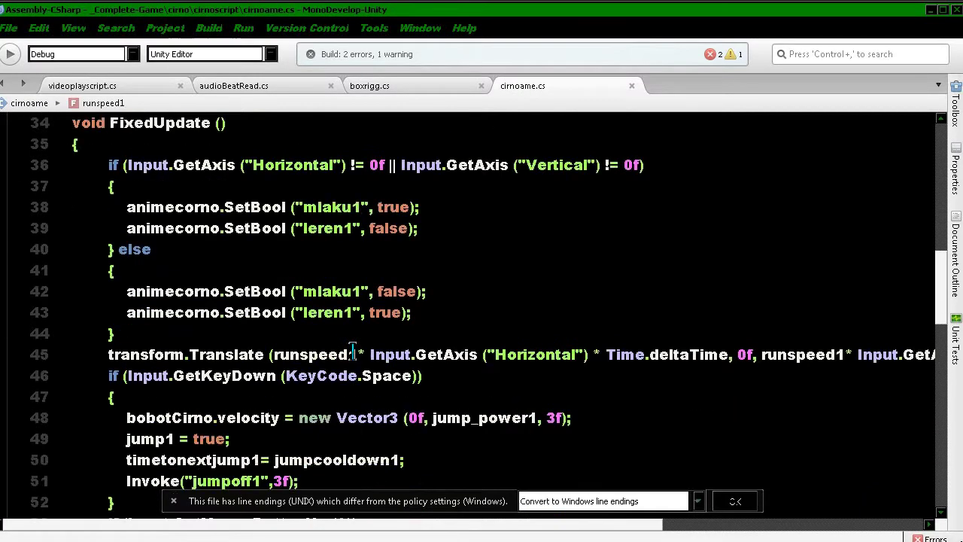
scroll(395, 529, right, 2)
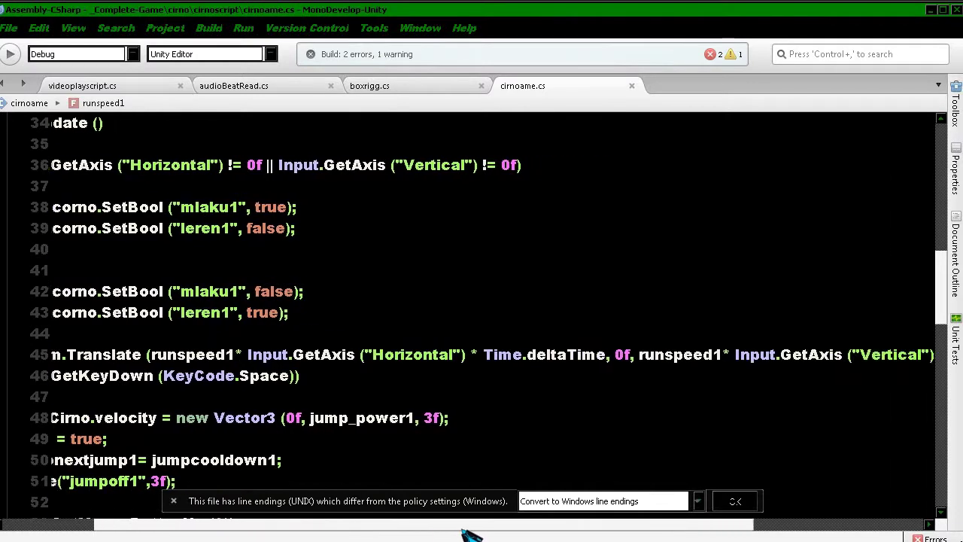
scroll(406, 529, right, 2)
scroll(440, 529, left, 1)
drag(440, 531, 384, 538)
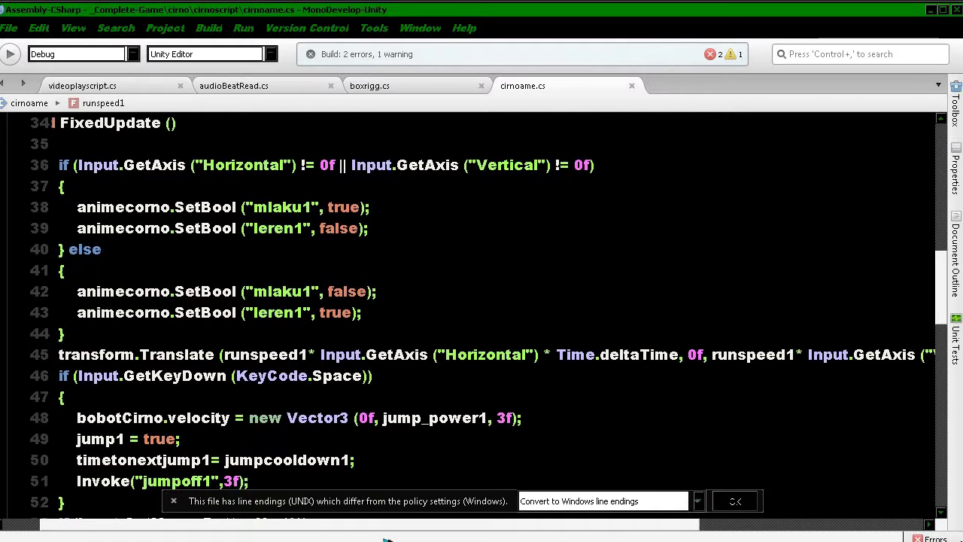
click(680, 354)
click(235, 354)
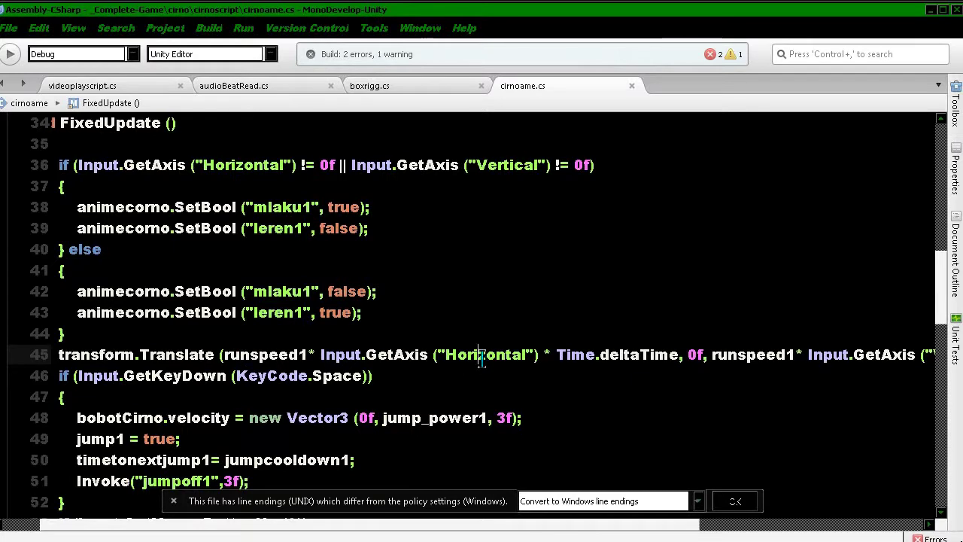
click(694, 354)
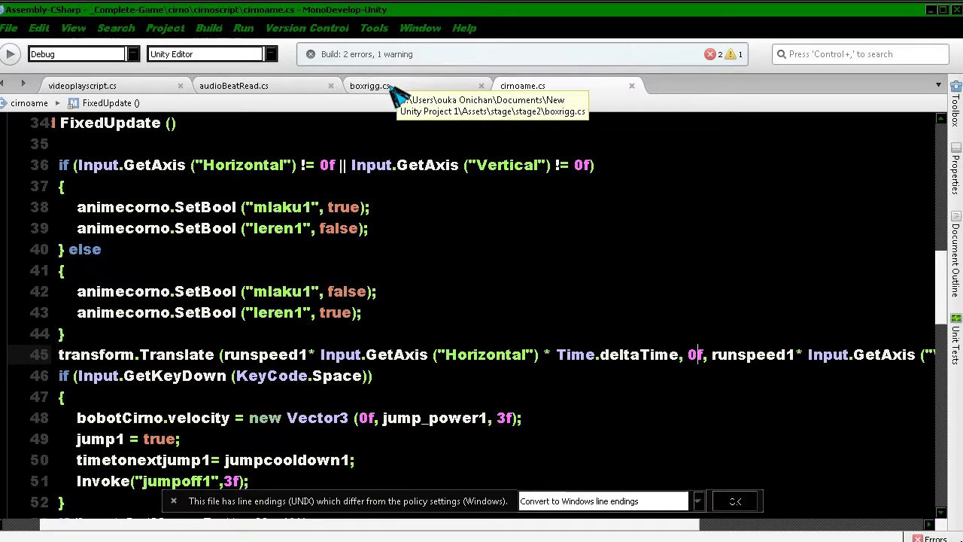
click(392, 84)
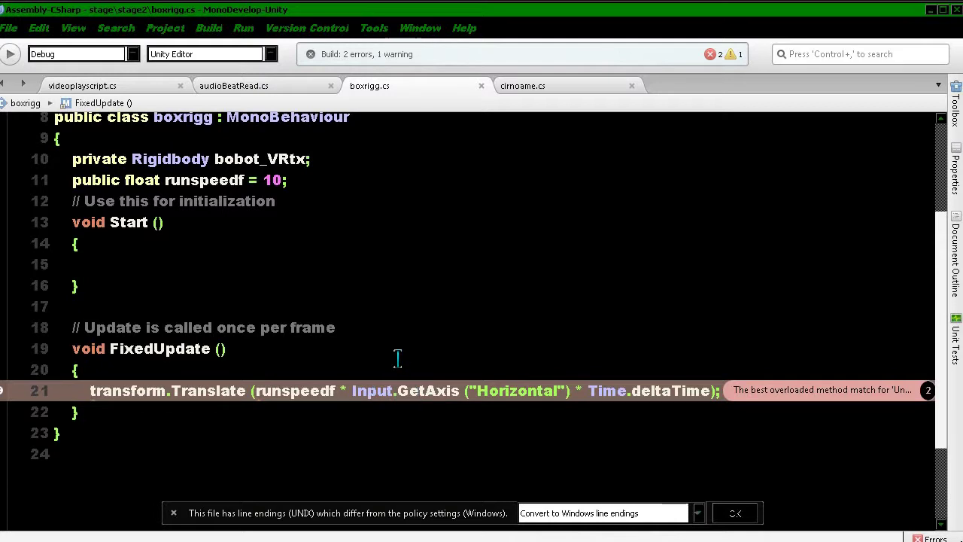
click(448, 390)
text(,)
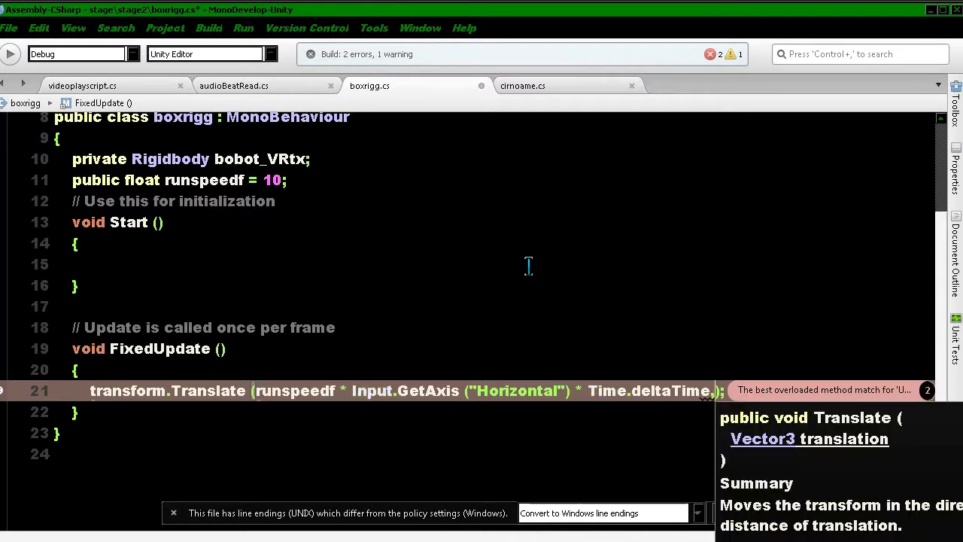
text(0f)
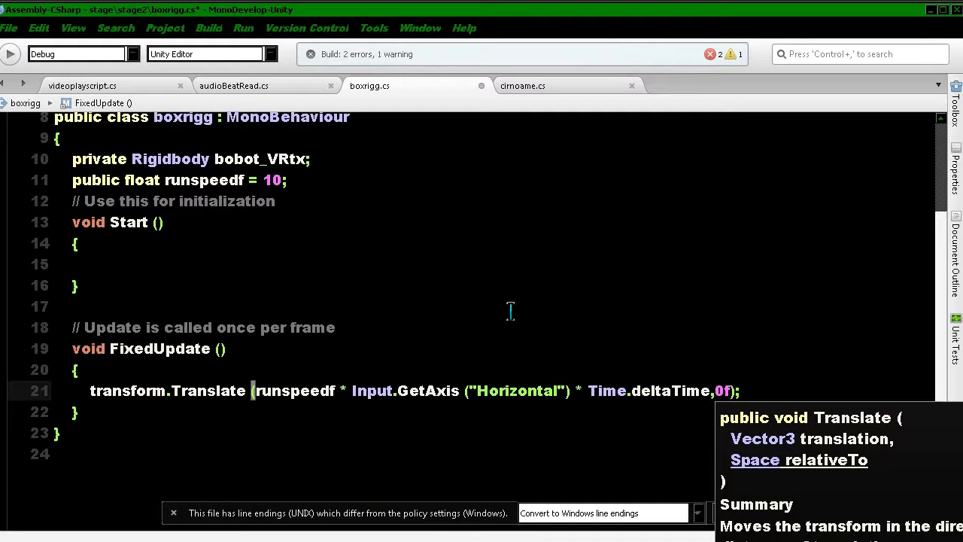
click(750, 390)
click(14, 58)
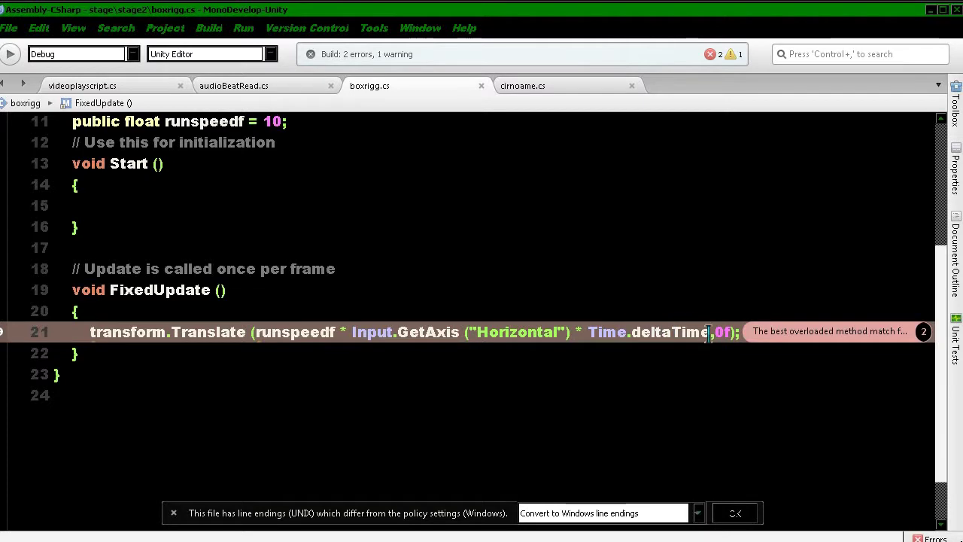
click(732, 333)
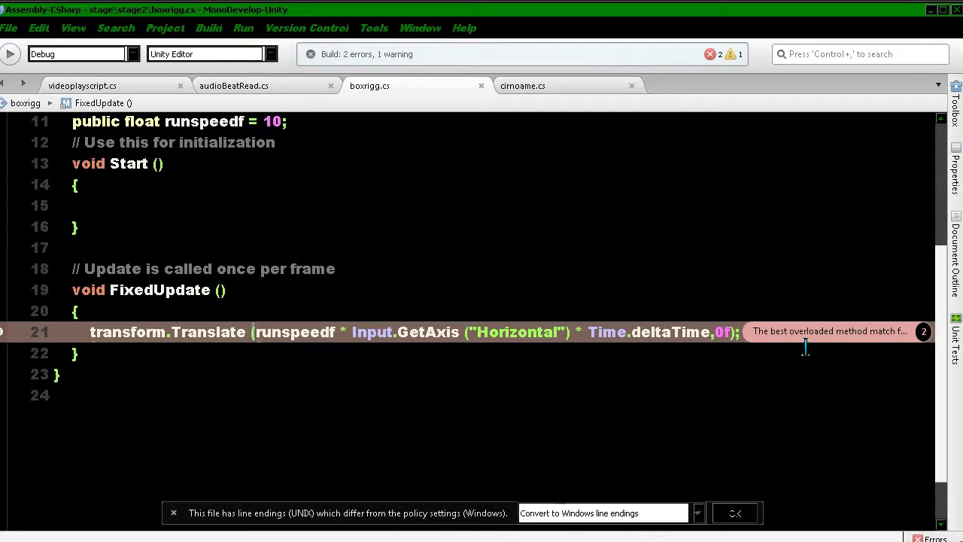
mouse_move(813, 337)
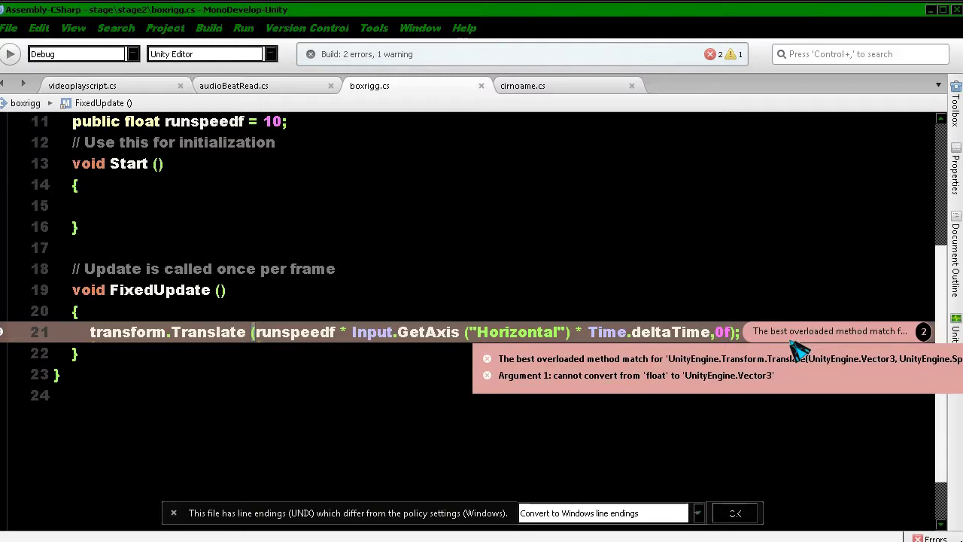
click(565, 88)
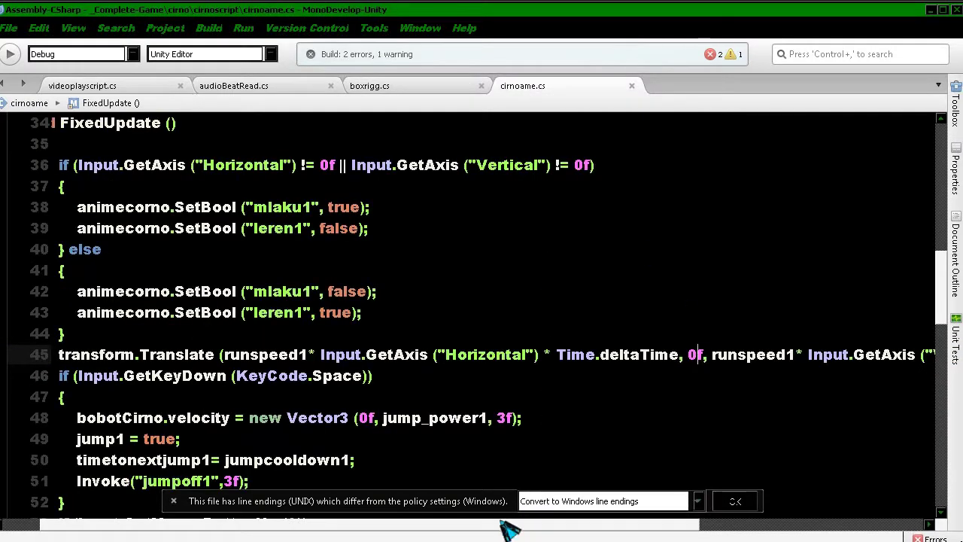
mouse_move(505, 529)
mouse_down()
mouse_move(659, 522)
mouse_move(504, 519)
mouse_move(557, 508)
mouse_up()
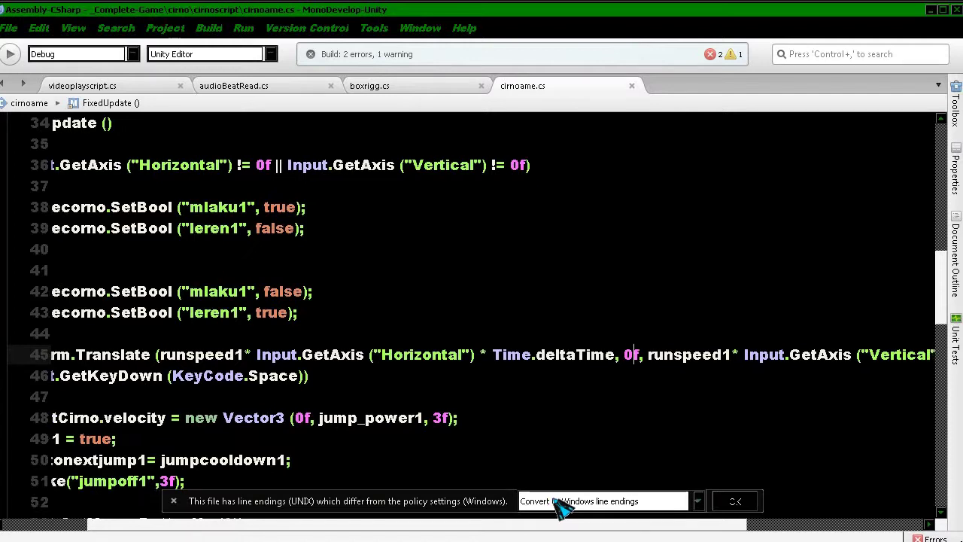
drag(553, 508, 489, 516)
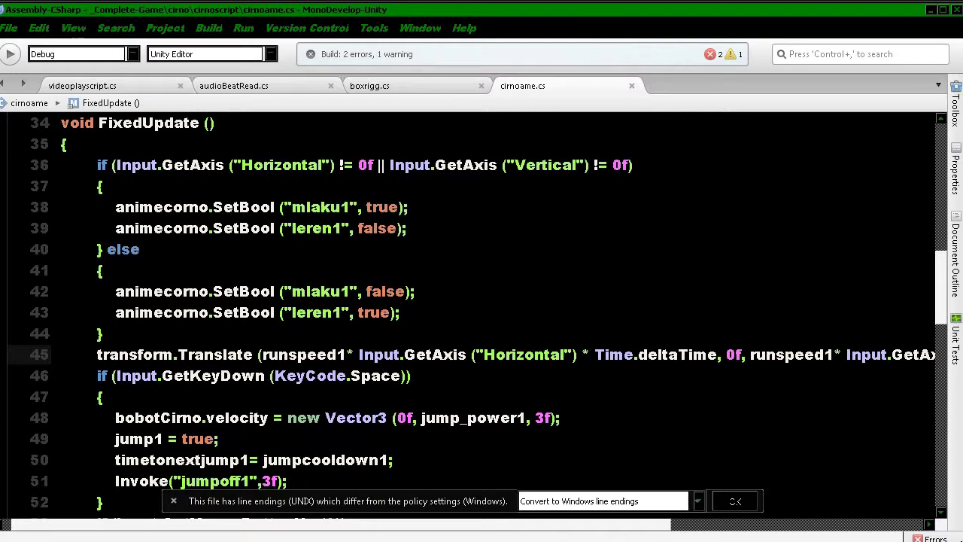
key(ctrl+Tab)
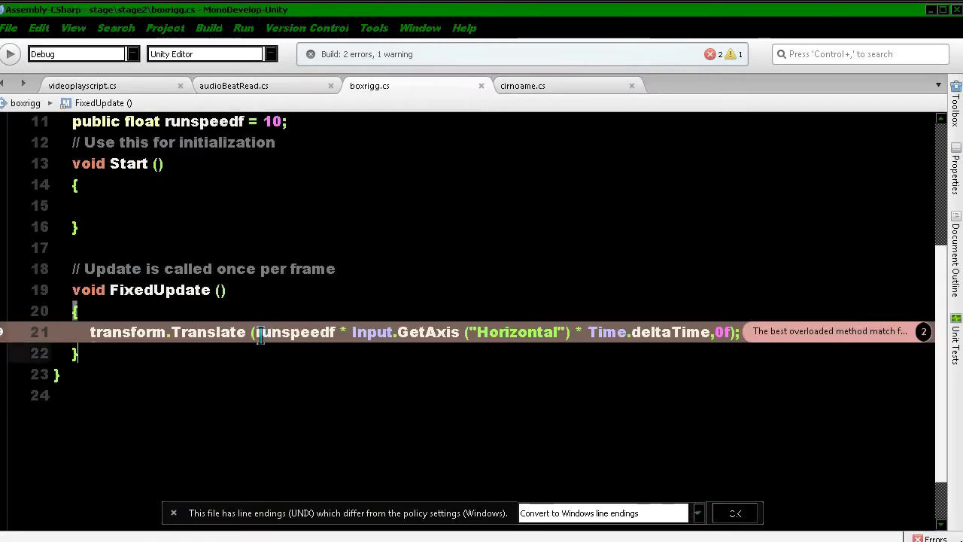
Cut the Translate arguments from line 21 of boxrigg.cs, leaving 'transform.Translate ('.
drag(256, 333, 751, 340)
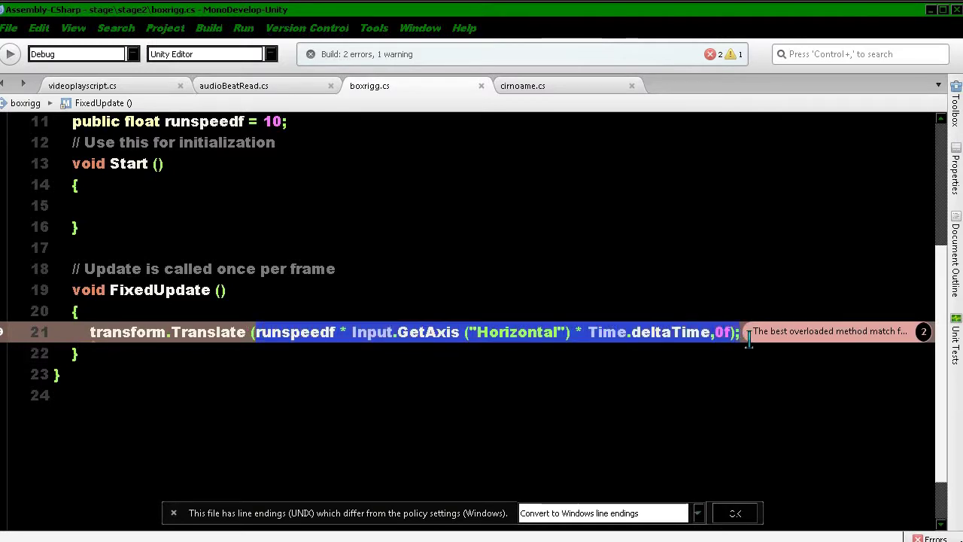
right_click(682, 340)
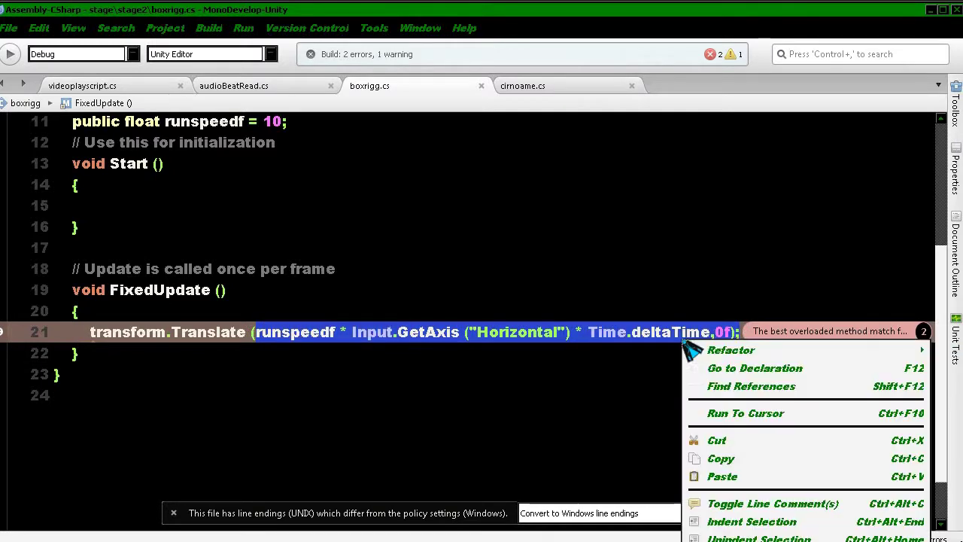
click(721, 442)
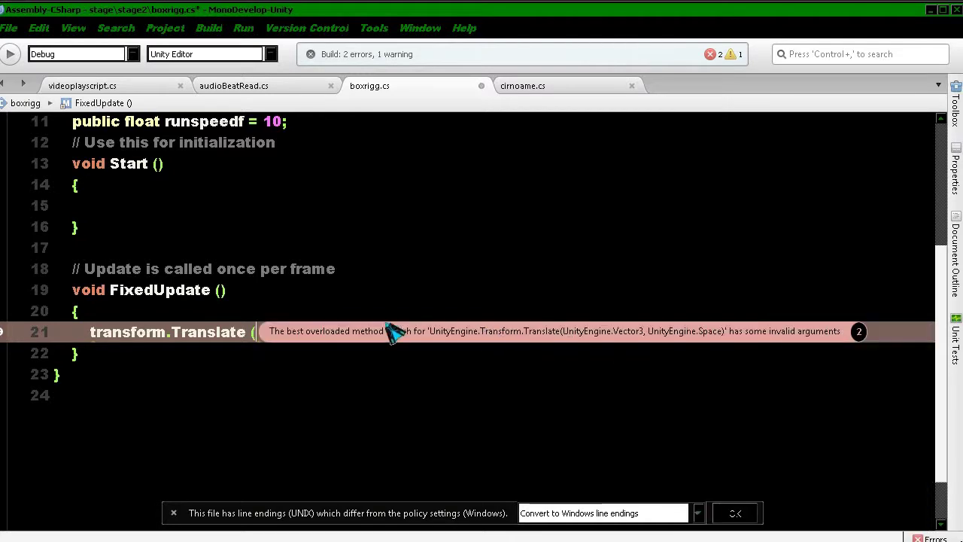
click(223, 290)
Copy the Translate arguments from line 45 of cirnoame.cs.
click(577, 86)
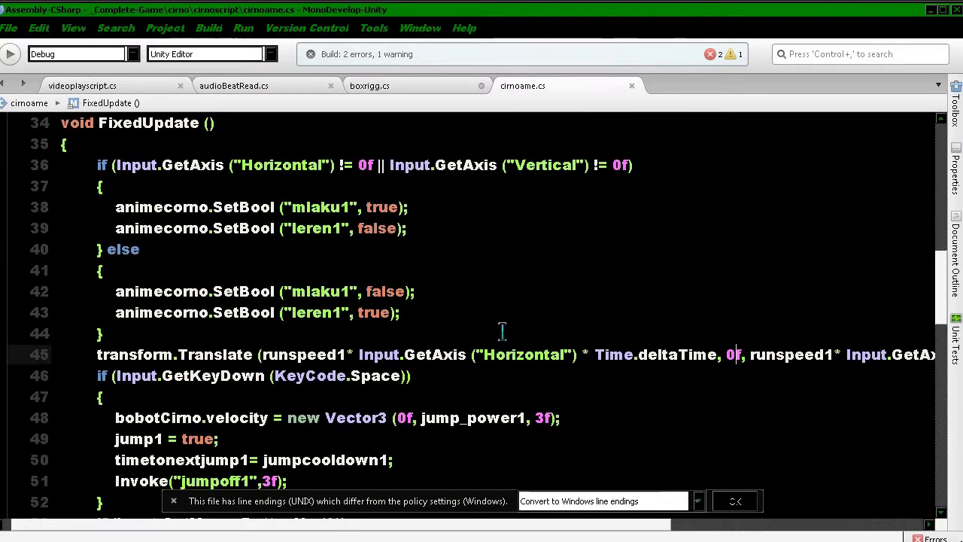
drag(410, 532, 583, 532)
click(511, 354)
scroll(200, 378, right, 2)
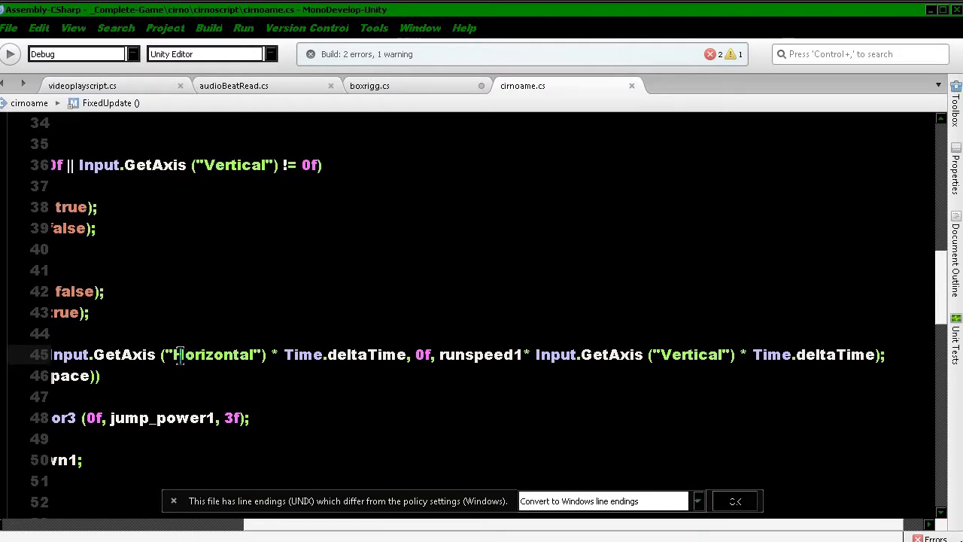
drag(164, 354, 889, 342)
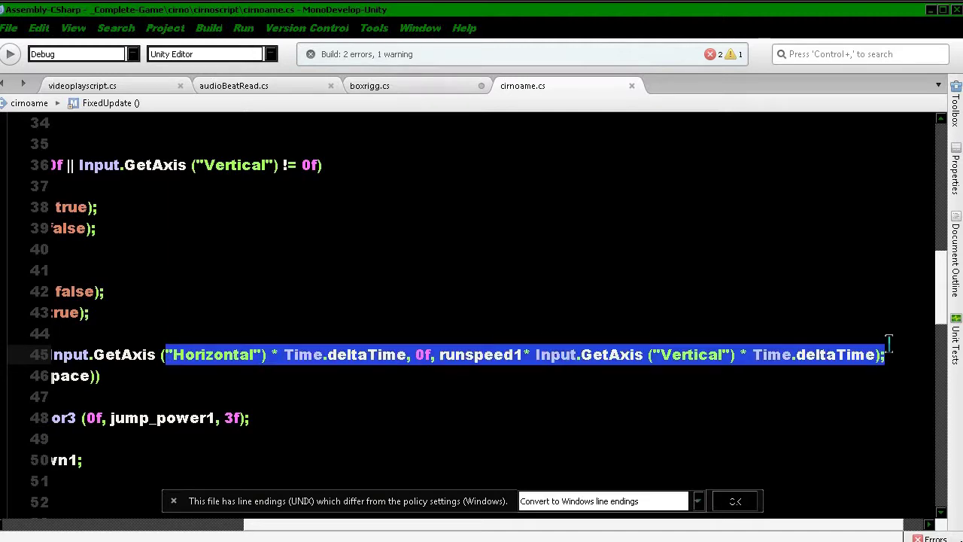
right_click(828, 358)
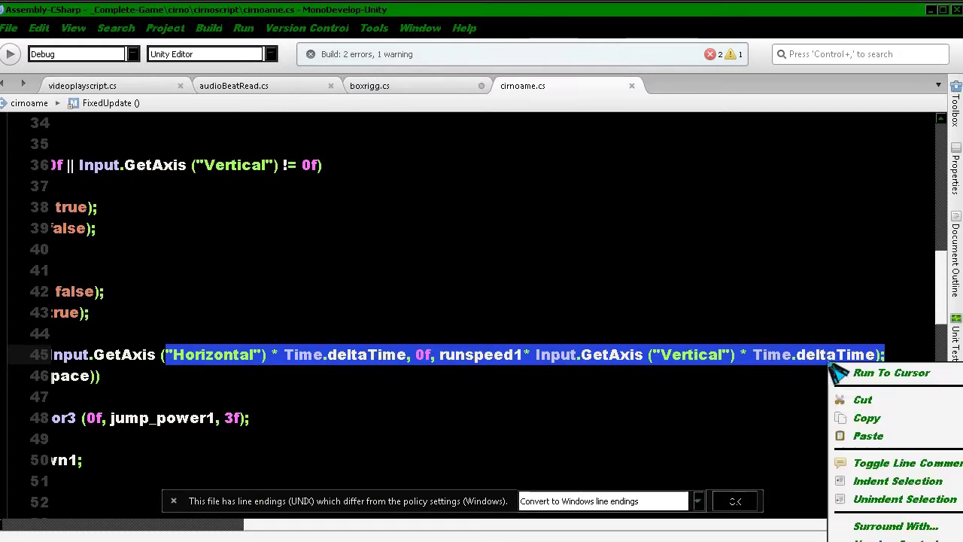
click(860, 420)
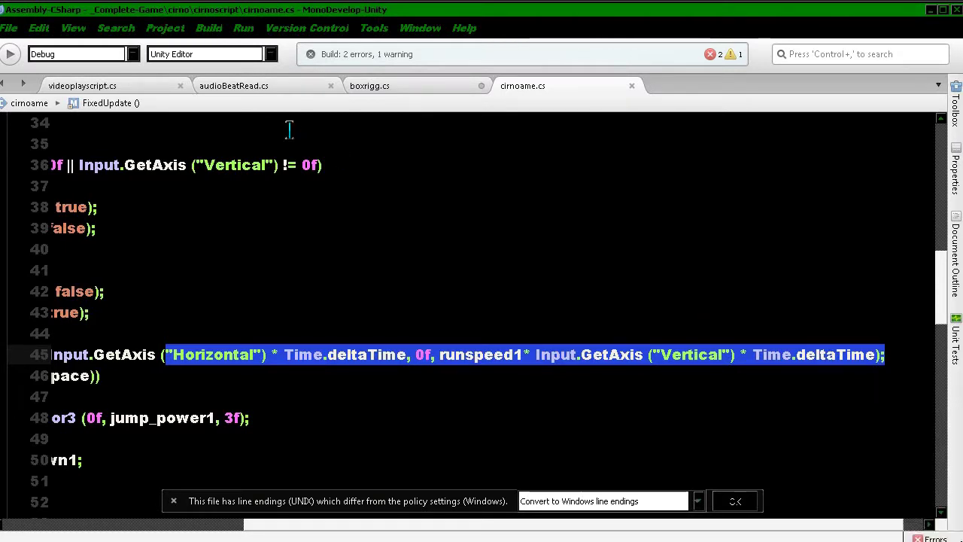
Paste the copied arguments after 'Translate (' on boxrigg.cs line 21.
click(384, 89)
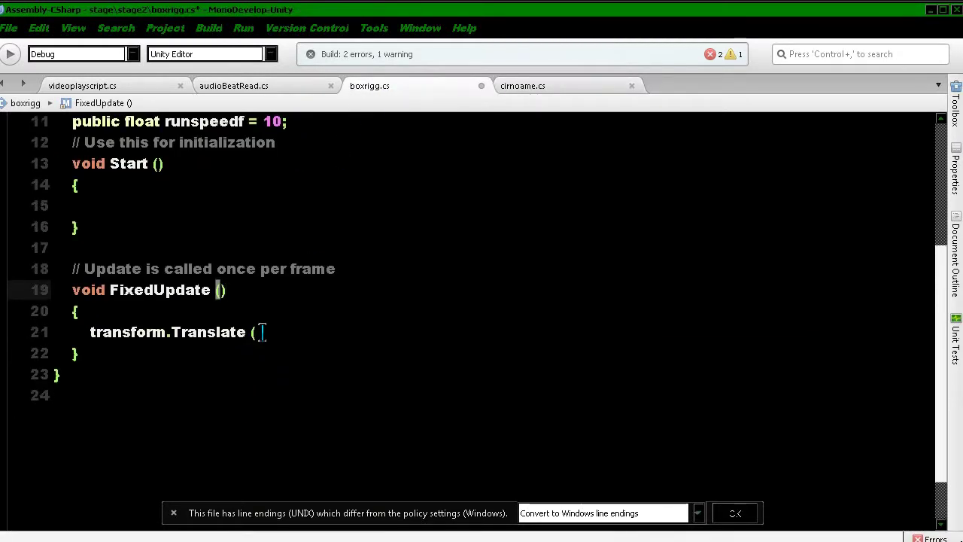
click(269, 334)
right_click(269, 334)
click(301, 409)
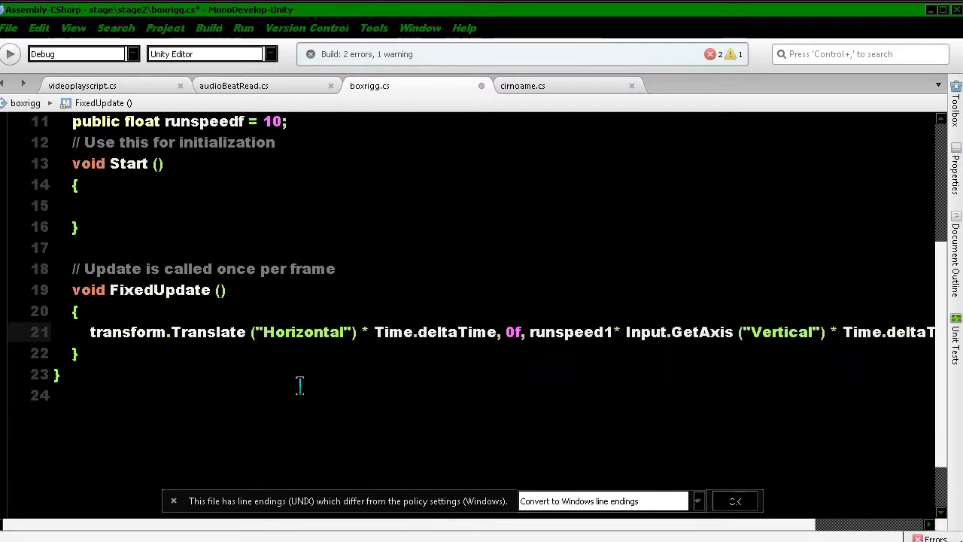
drag(380, 525, 493, 525)
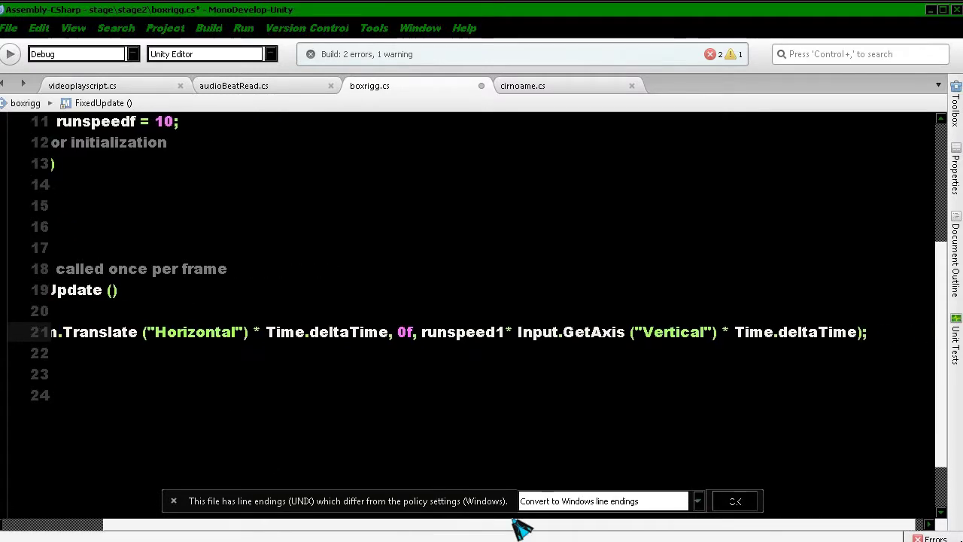
click(849, 332)
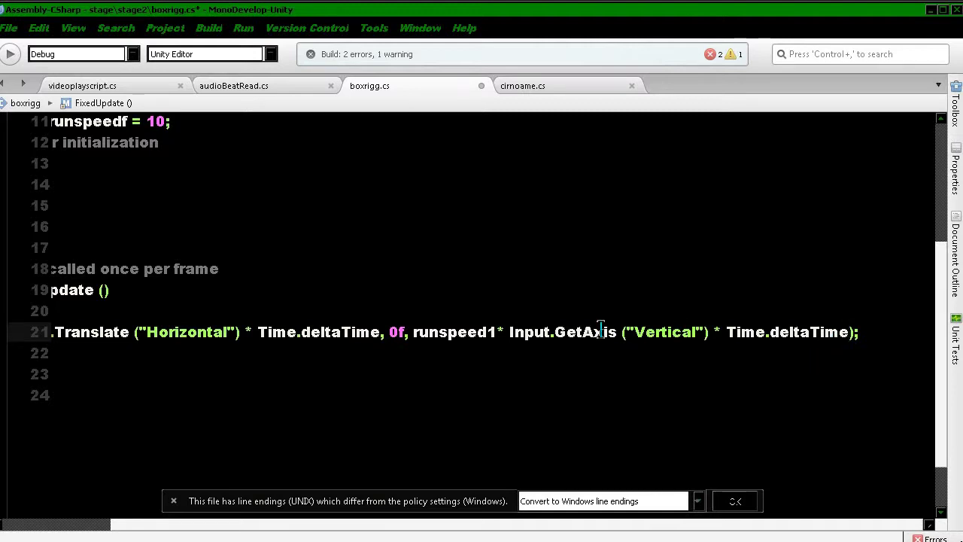
Add a closing parenthesis to line 21's Translate call.
mouse_move(164, 331)
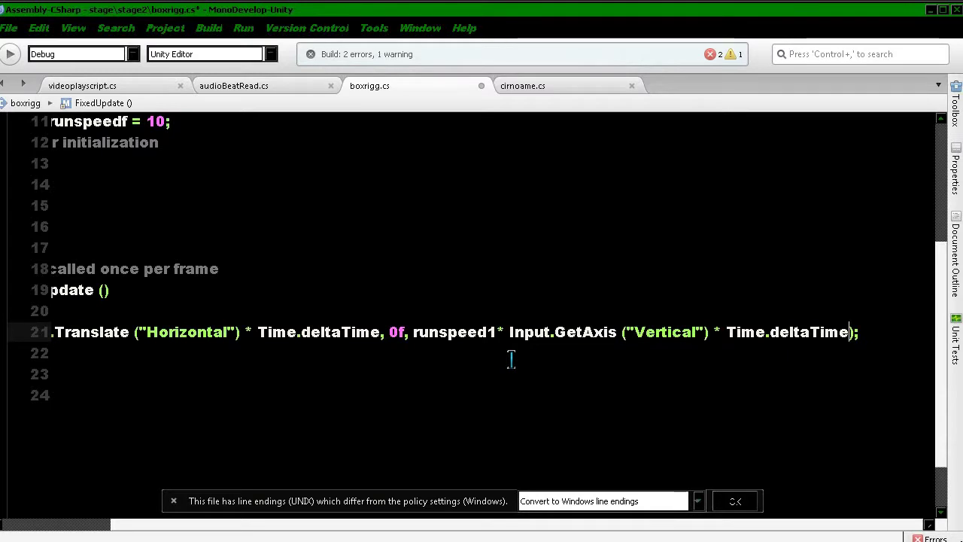
click(416, 331)
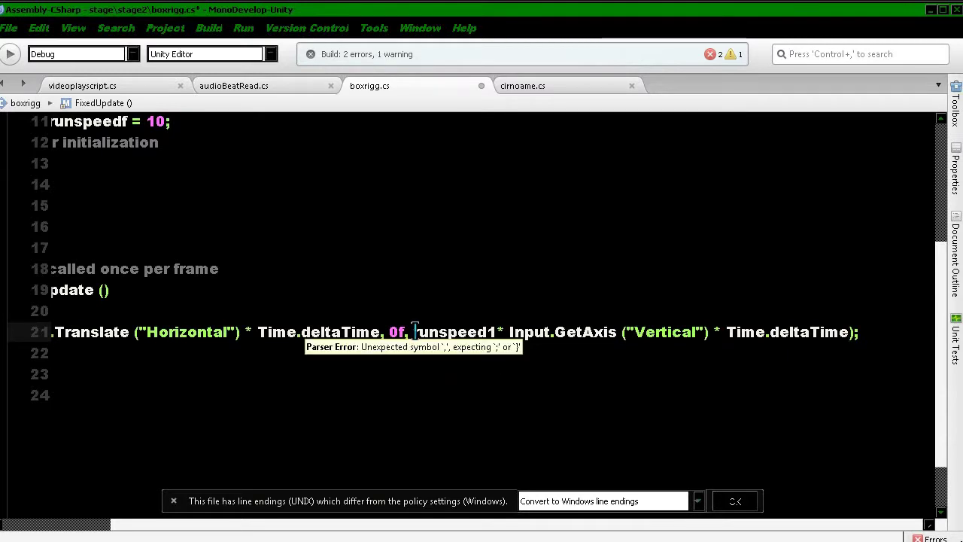
drag(412, 332, 666, 345)
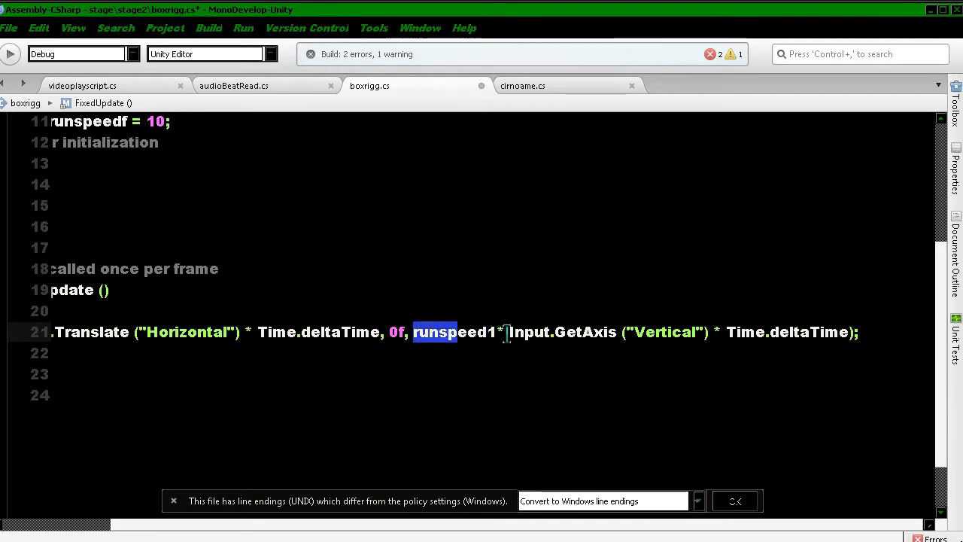
drag(477, 525, 707, 525)
click(856, 374)
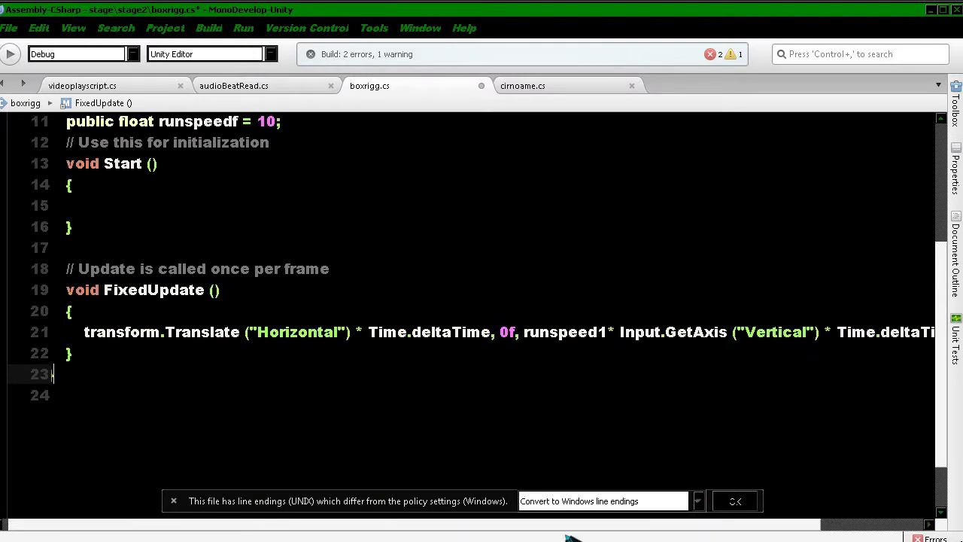
drag(552, 531, 752, 532)
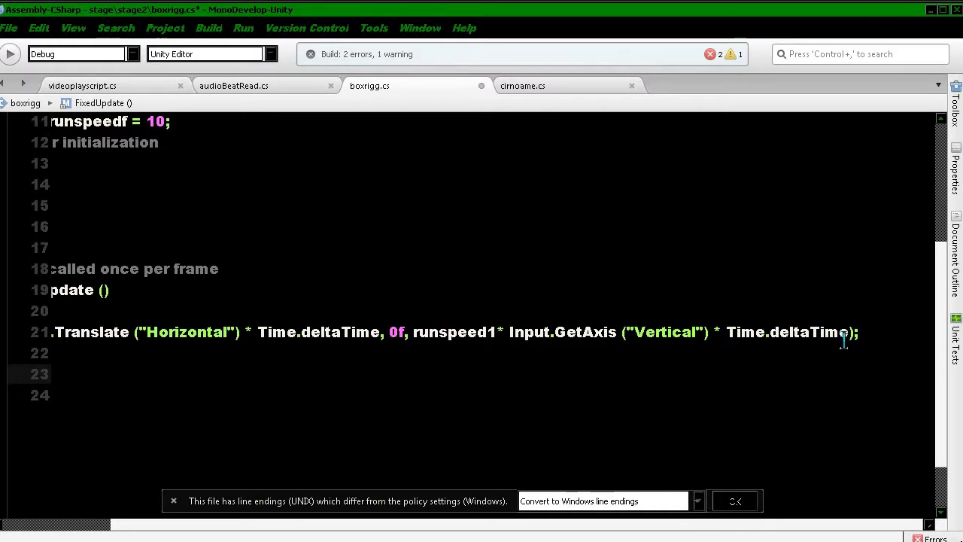
text())
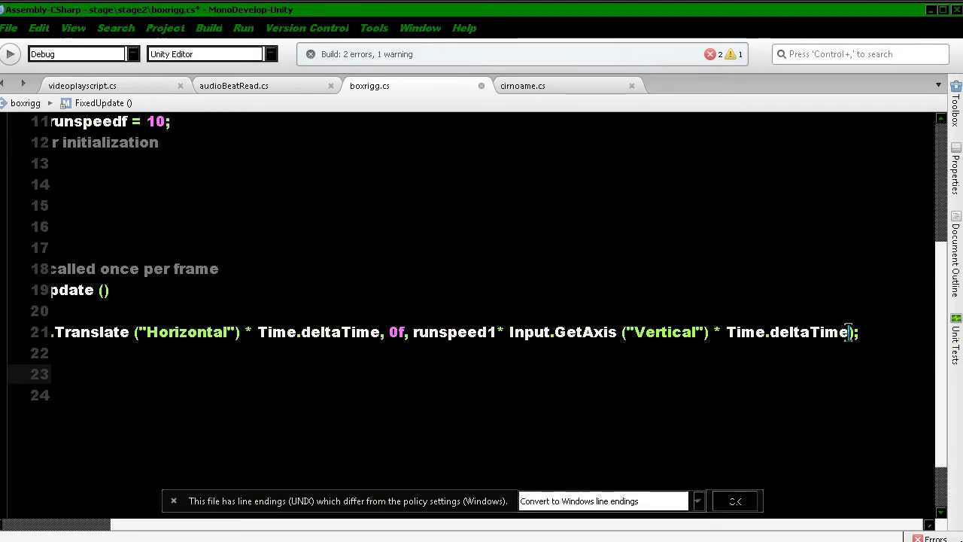
Replace the runspeed1 and Vertical-axis arguments on line 21 with 0f.
drag(849, 332, 457, 332)
click(456, 336)
click(390, 332)
key(shift+End)
drag(409, 323, 508, 332)
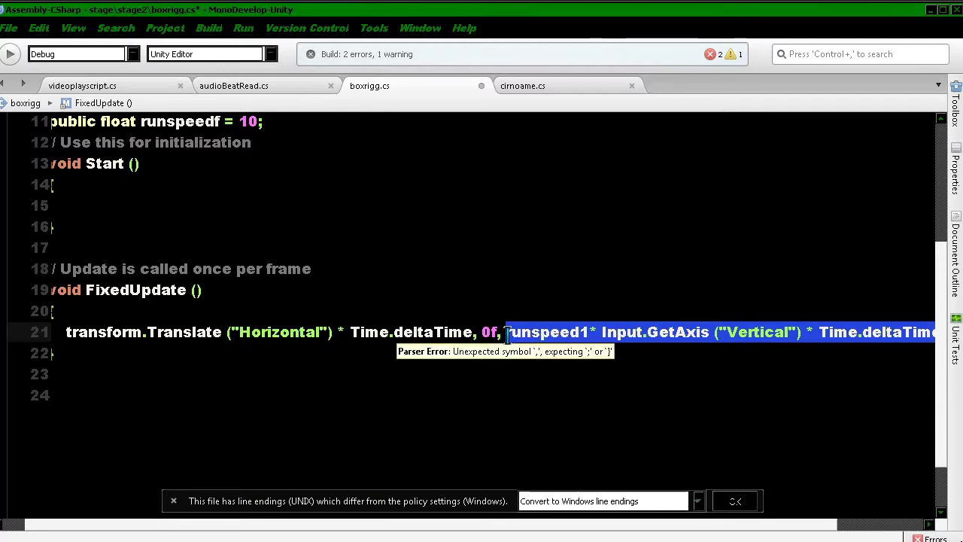
key(BackSpace)
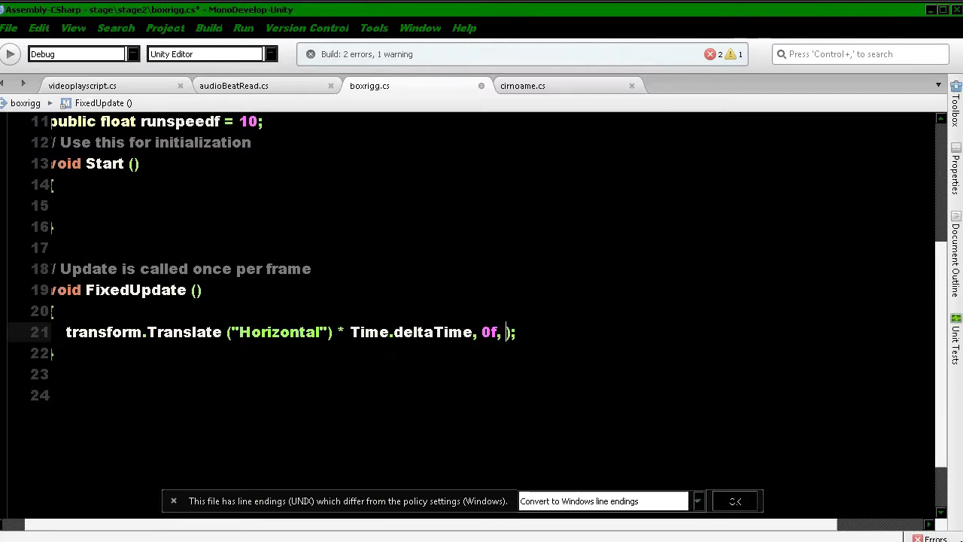
text(0f)
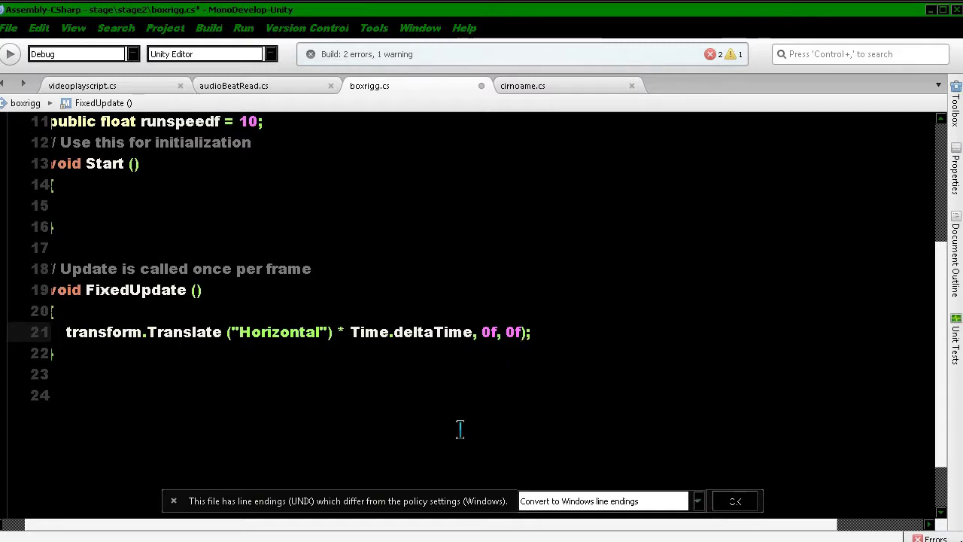
drag(520, 525, 482, 526)
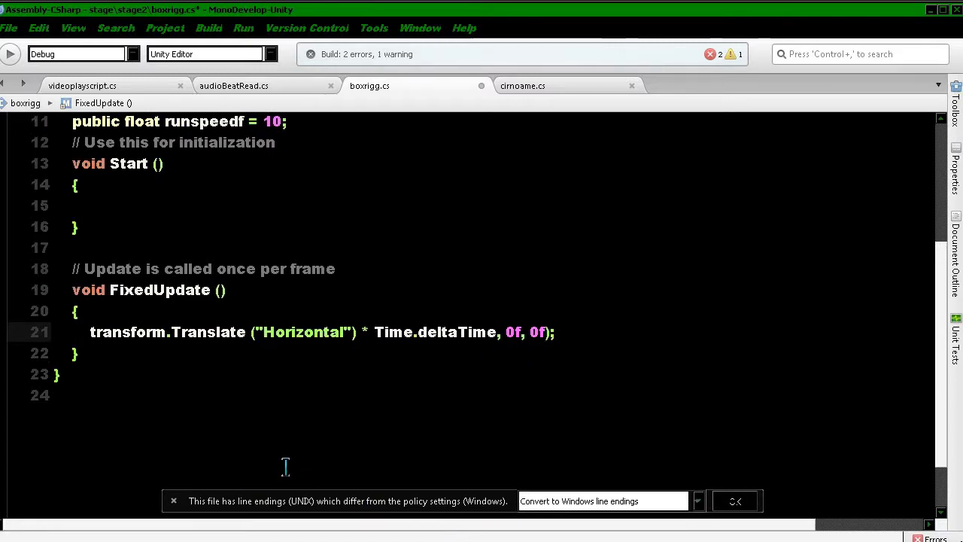
Build the script and inspect line 21's Translate arguments to locate the error.
click(86, 332)
click(11, 54)
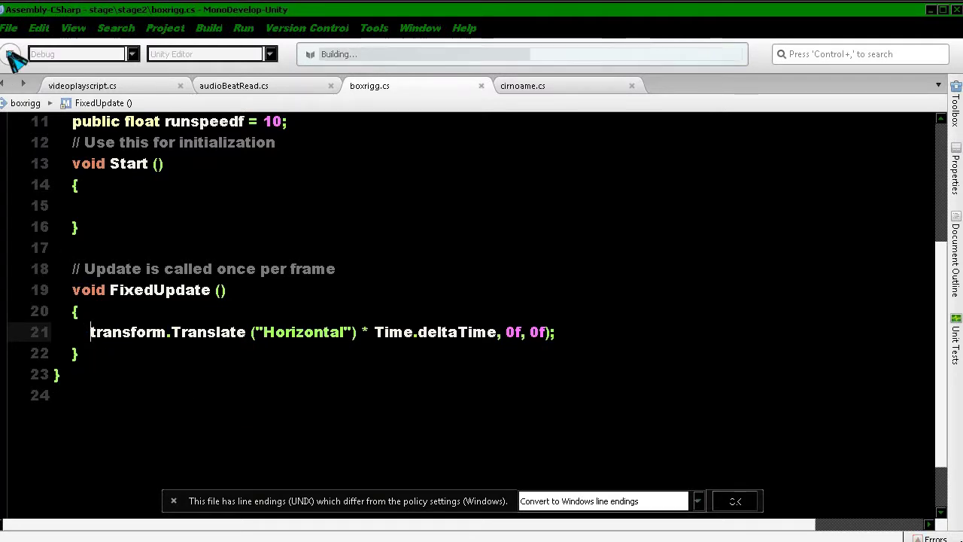
click(520, 336)
key(Left)
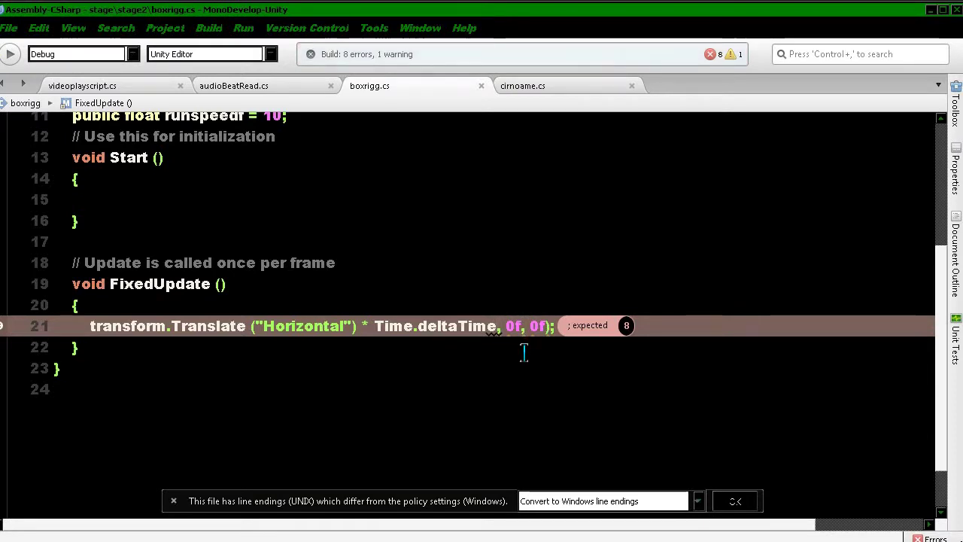
click(531, 326)
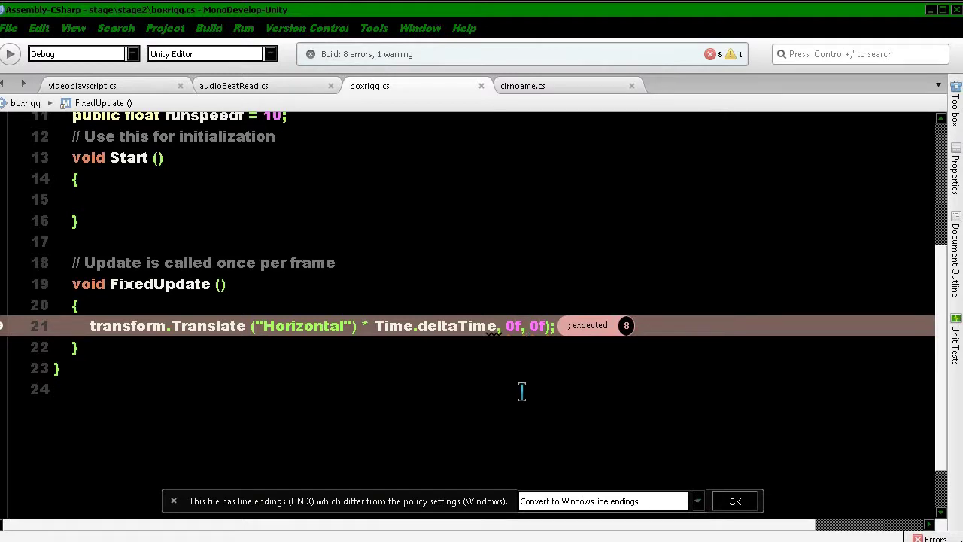
click(505, 326)
click(170, 326)
Delete the stray ')' before the semicolon on line 21 and rebuild, leaving 6 errors.
click(256, 328)
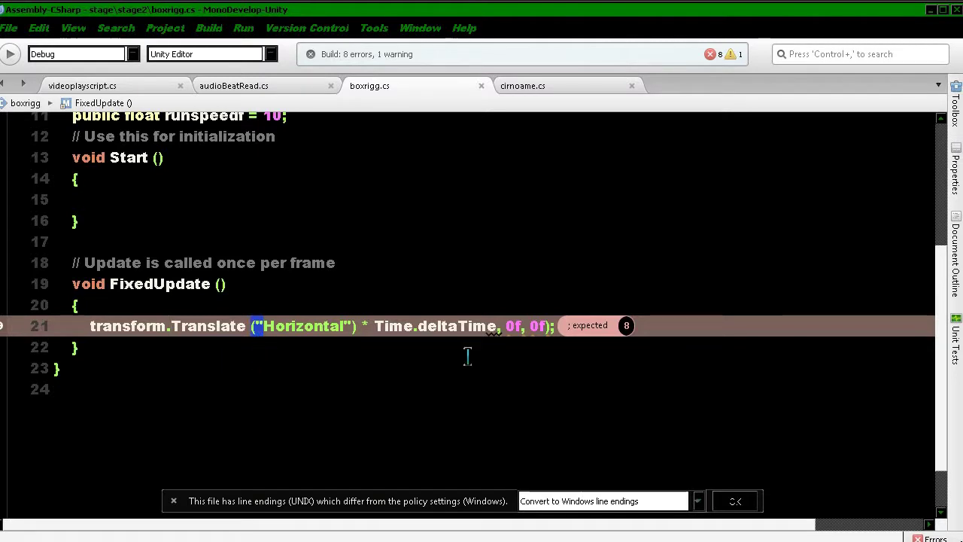
click(551, 325)
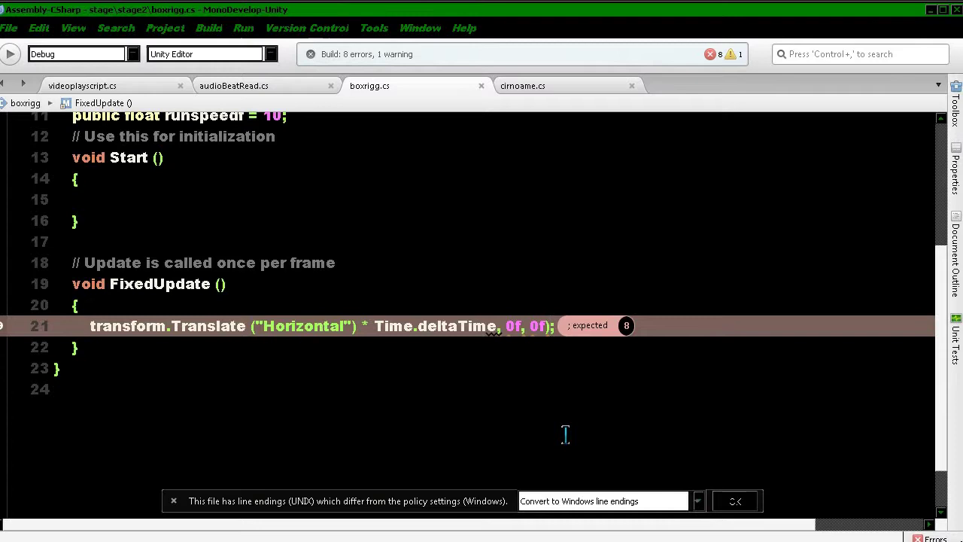
key(BackSpace)
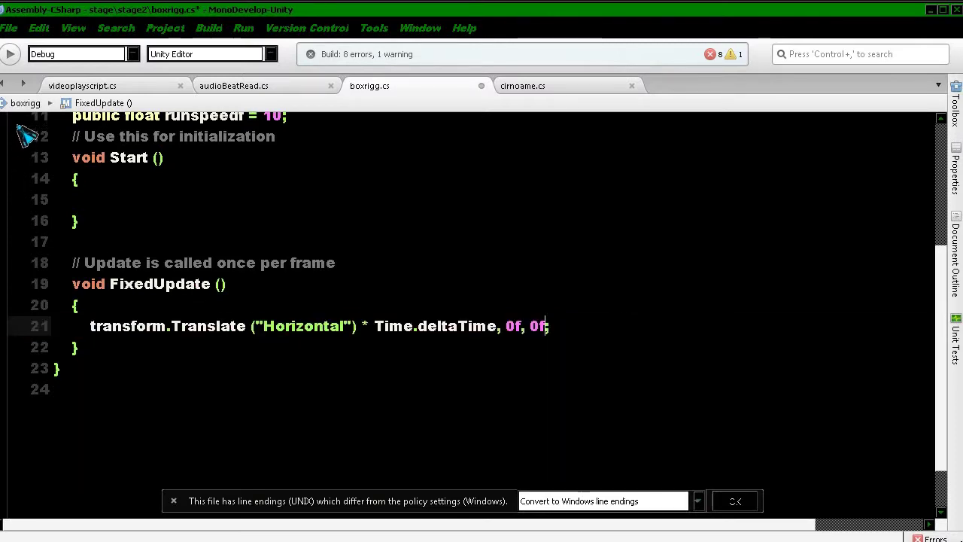
click(11, 55)
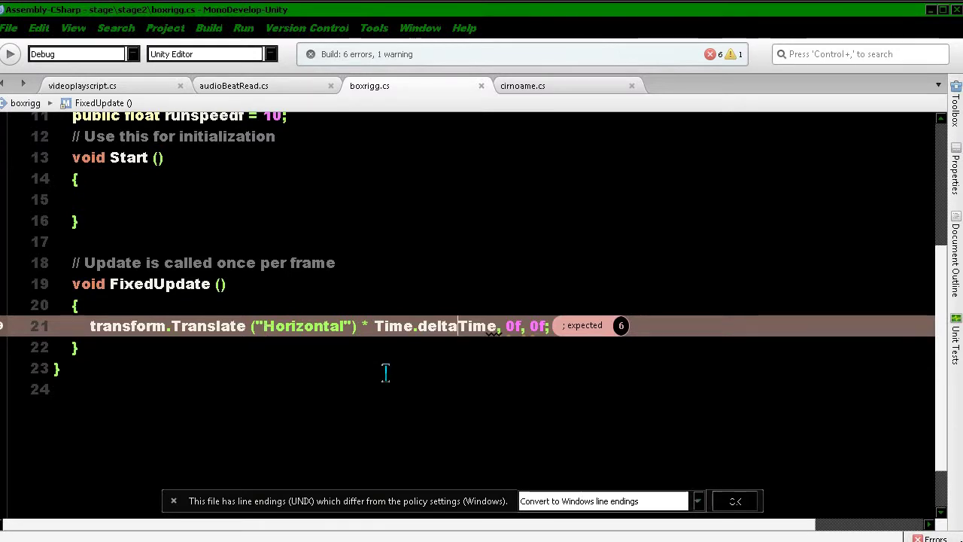
click(504, 326)
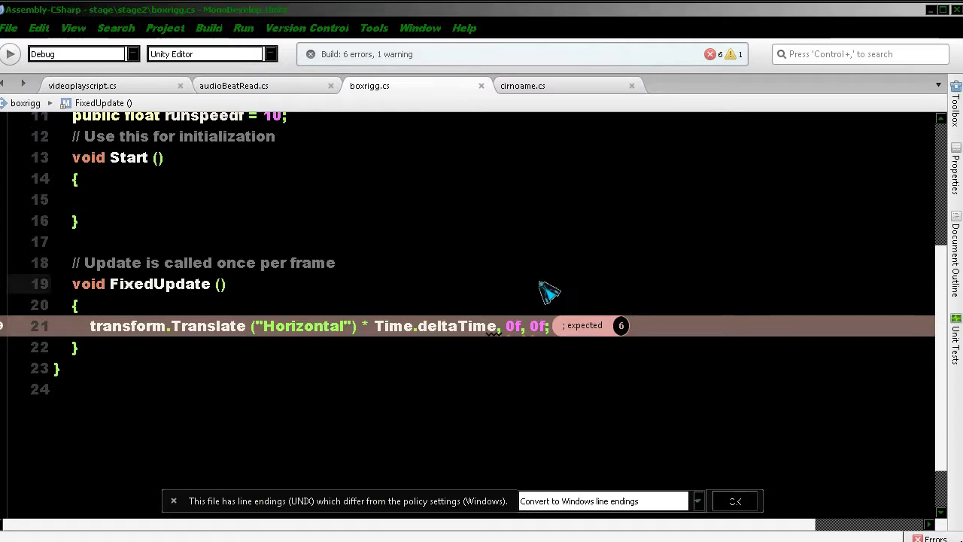
Comment out line 21 with // and add an empty line 22 below it.
click(83, 335)
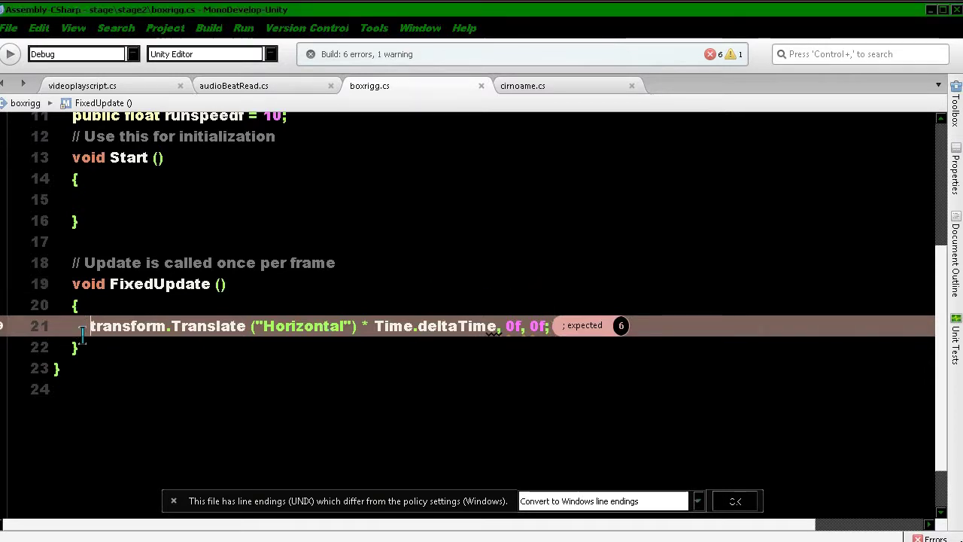
text(//)
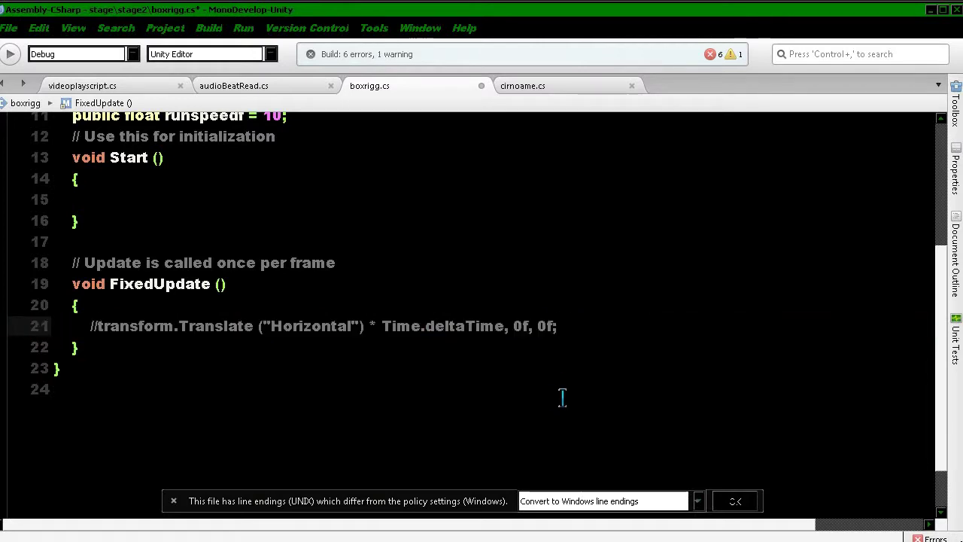
key(Return)
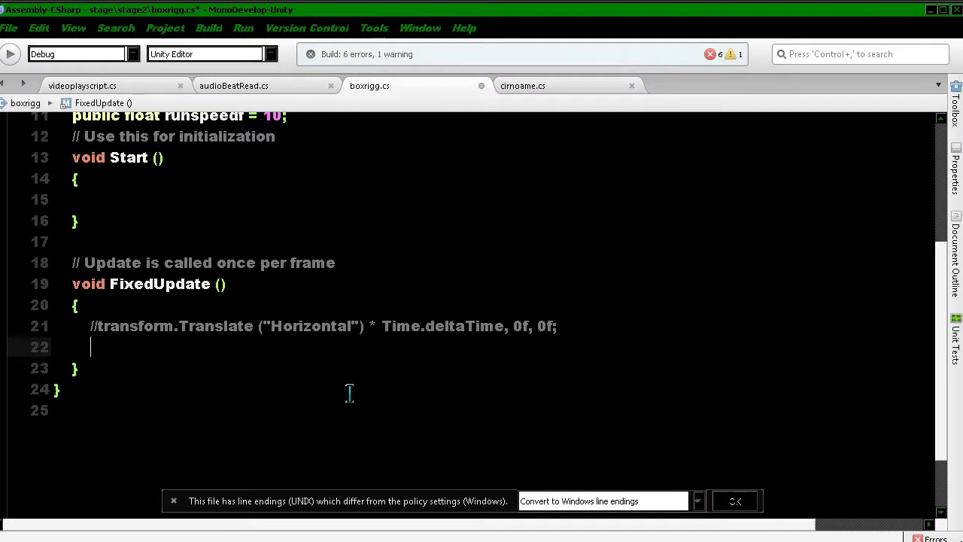
scroll(348, 394, up, 3)
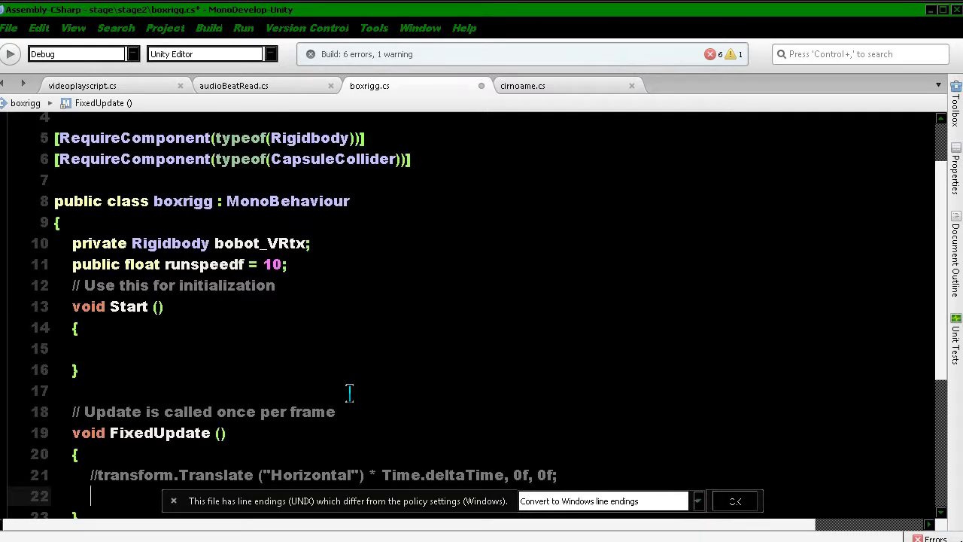
Write bobot_VRtx.transform.Translate(Input.GetAxis(Horizontal on line 22, accepting autocompletions.
scroll(349, 392, down, 1)
scroll(349, 392, down, 1)
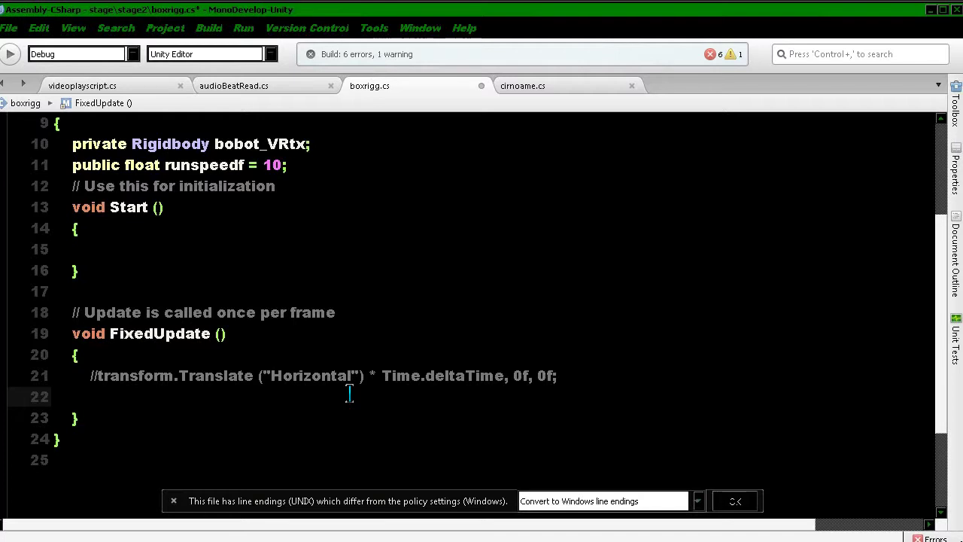
text(bo)
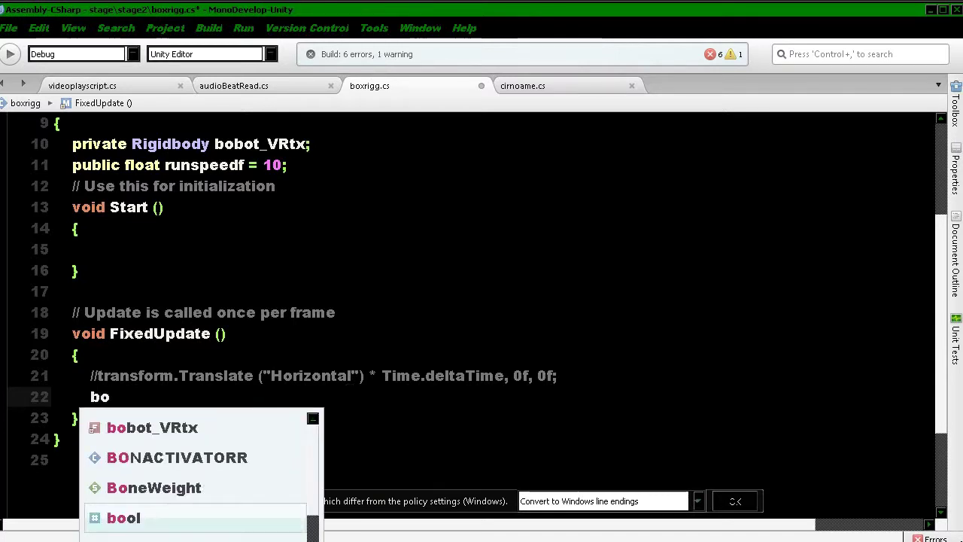
text(bot)
key(Return)
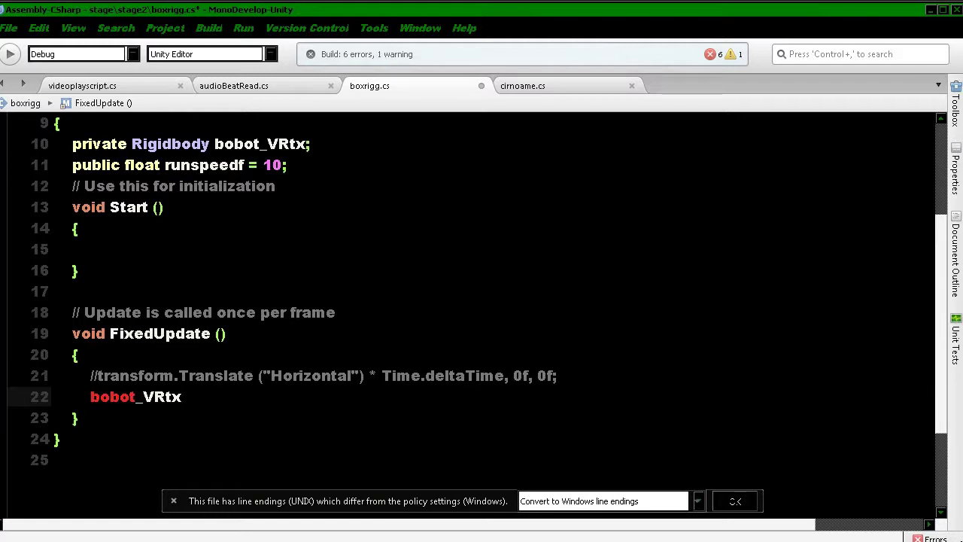
text(.tra)
key(Return)
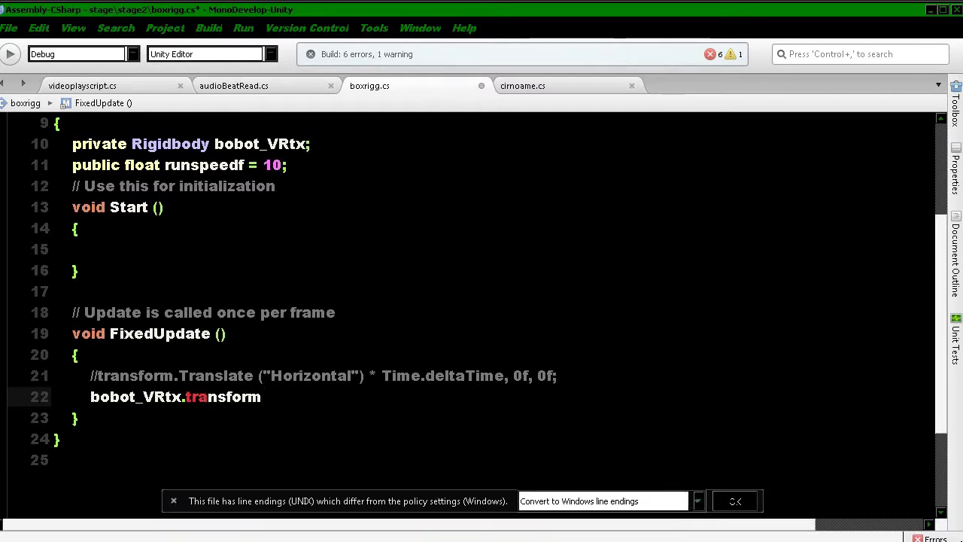
text(.)
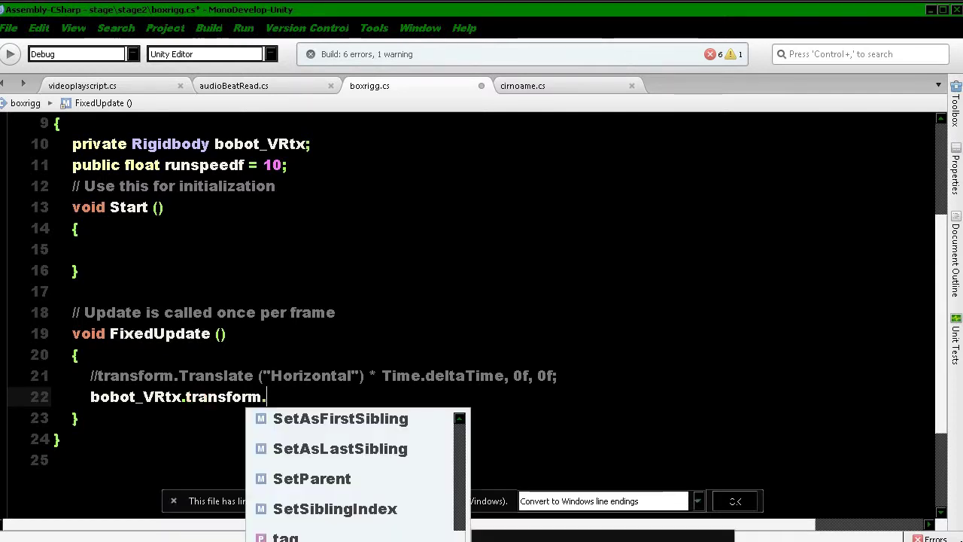
text(Tra)
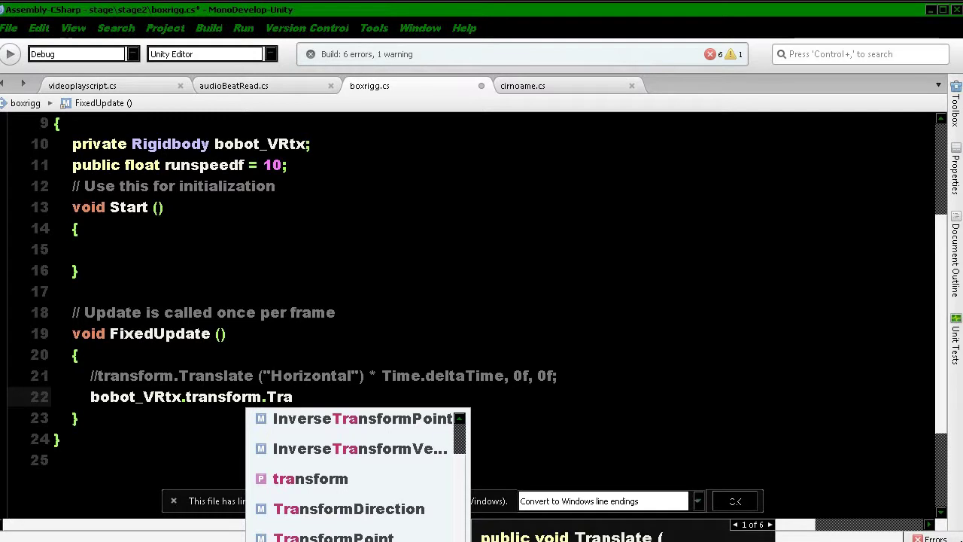
text(ns)
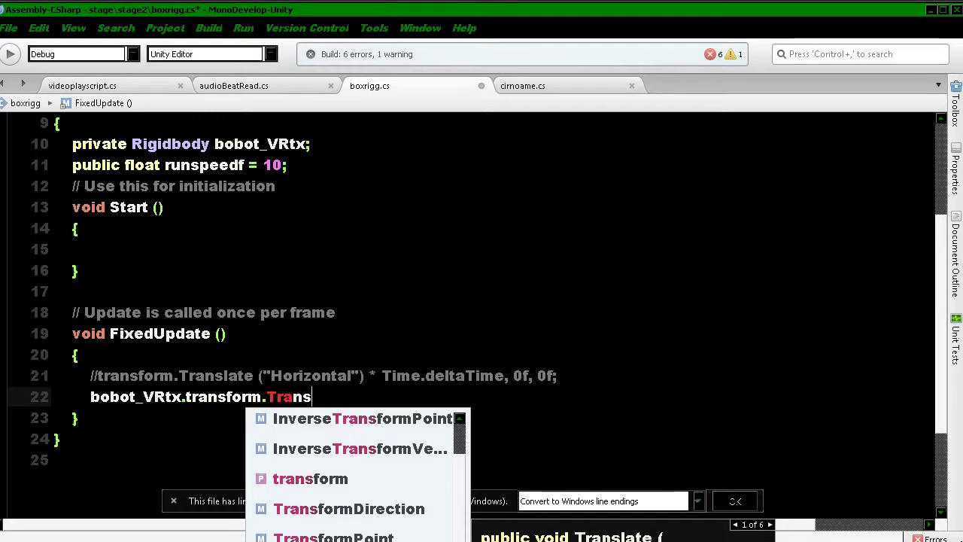
text(late)
key(Escape)
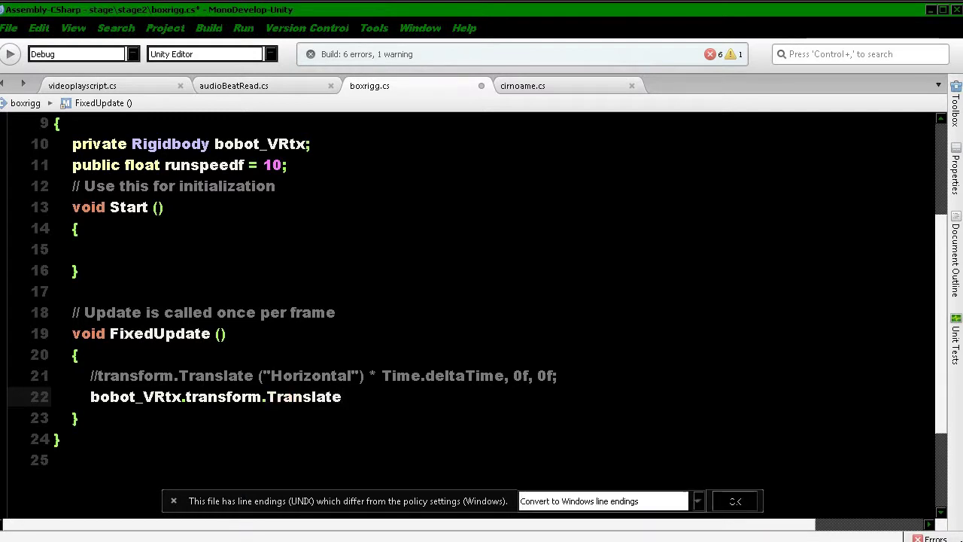
text(()
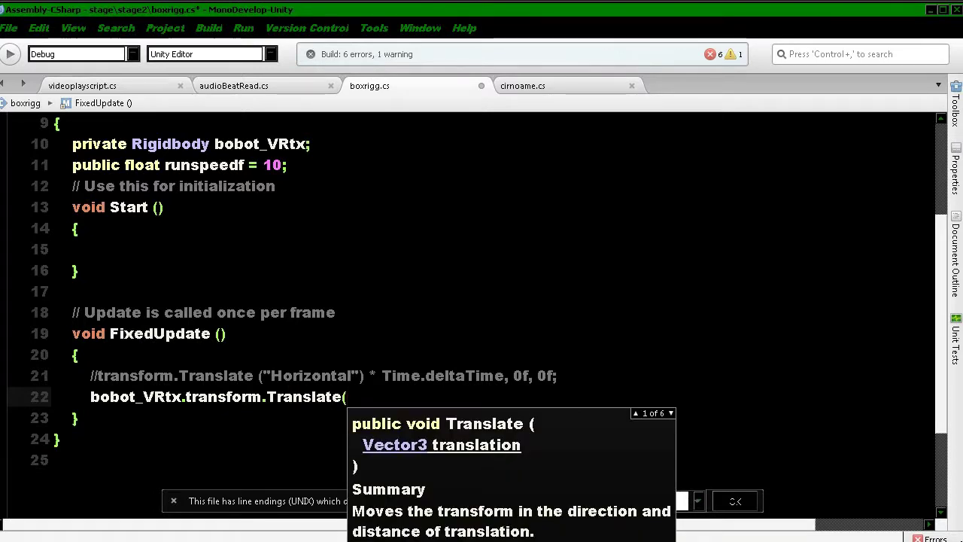
text(In)
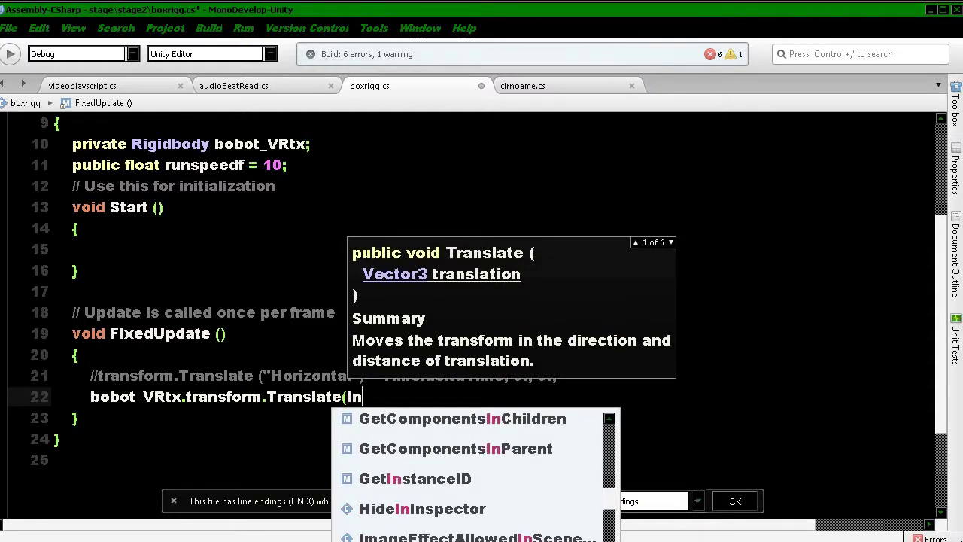
text(put)
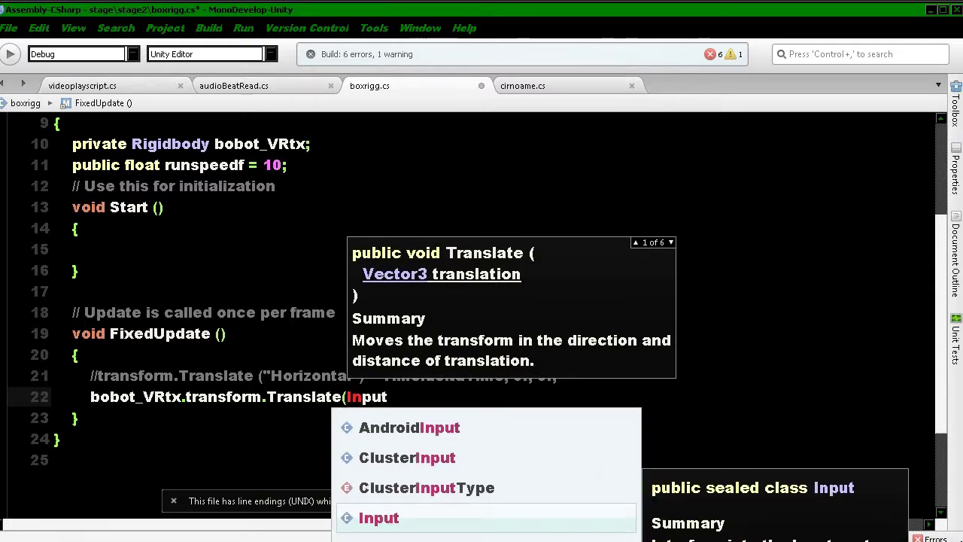
key(Escape)
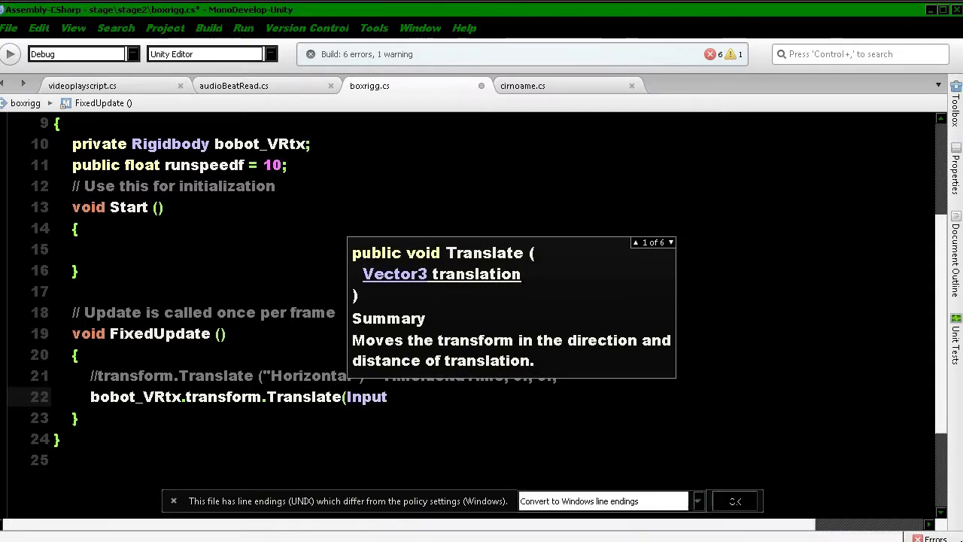
text(.)
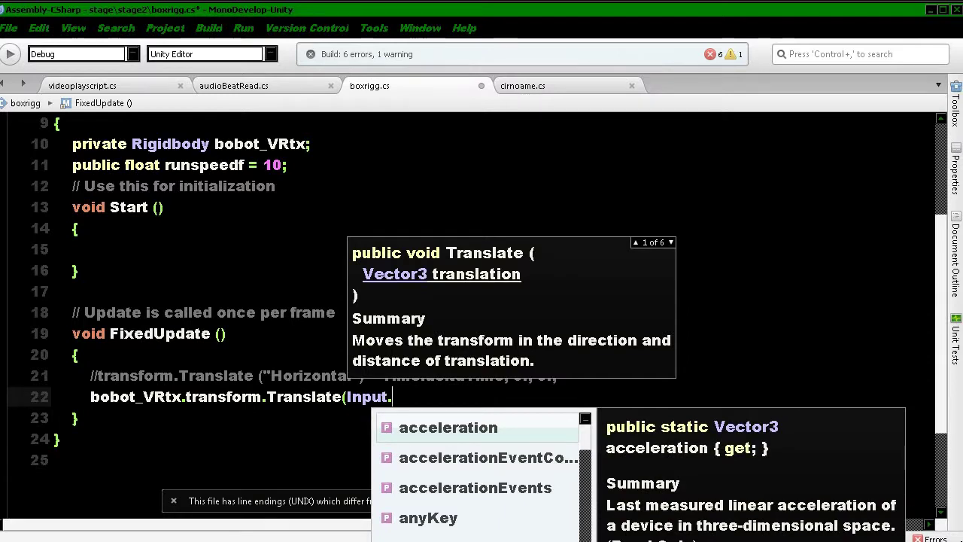
text(Getaxis)
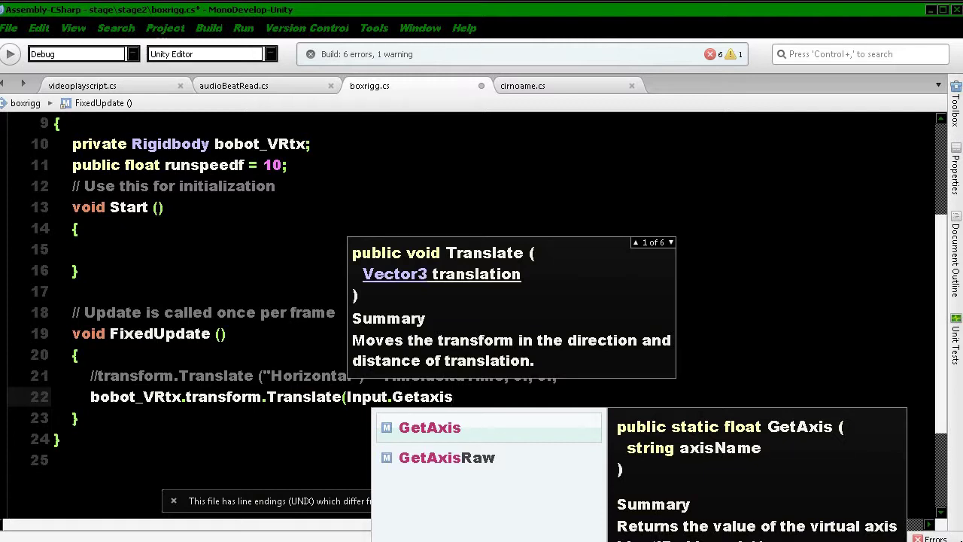
text(()
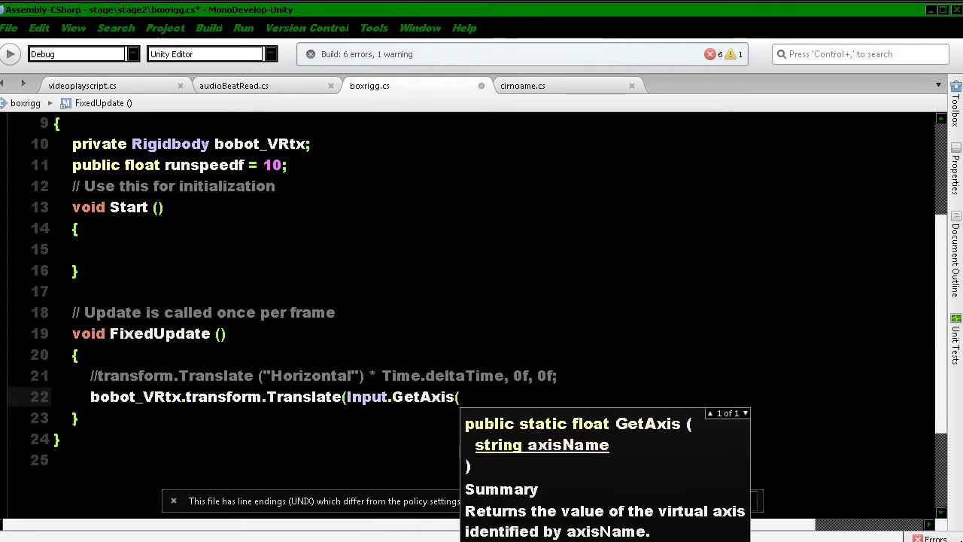
text(H)
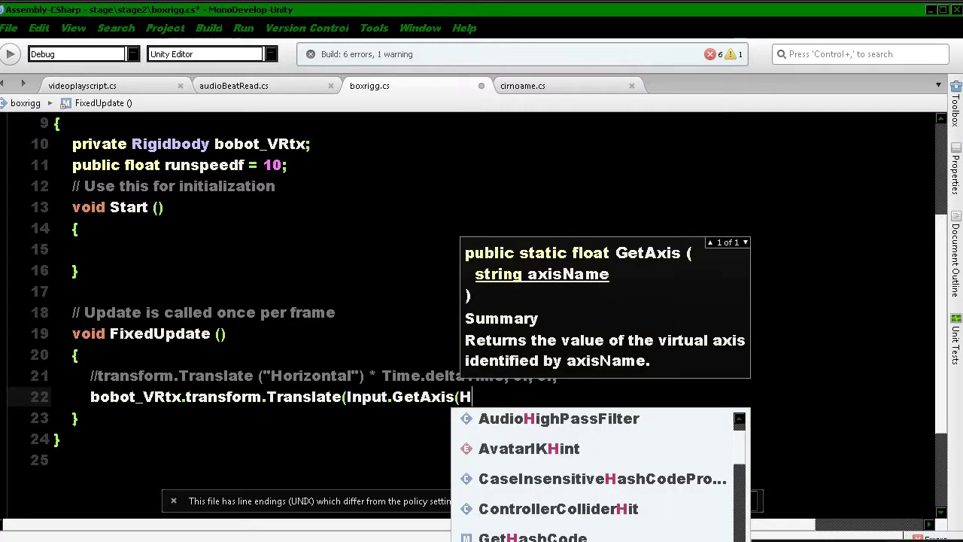
text(orizontal)
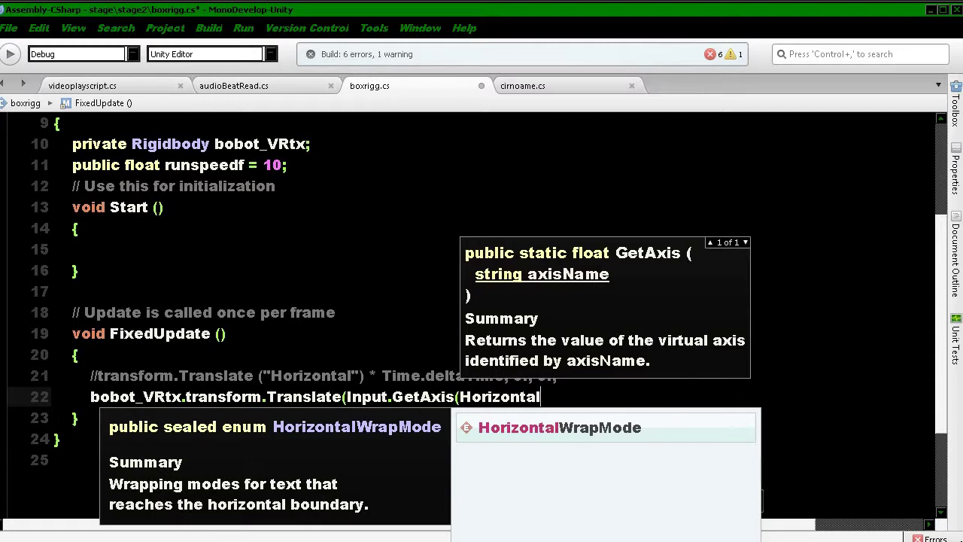
Wrap Horizontal in quotes and close the GetAxis call on line 22.
key(Escape)
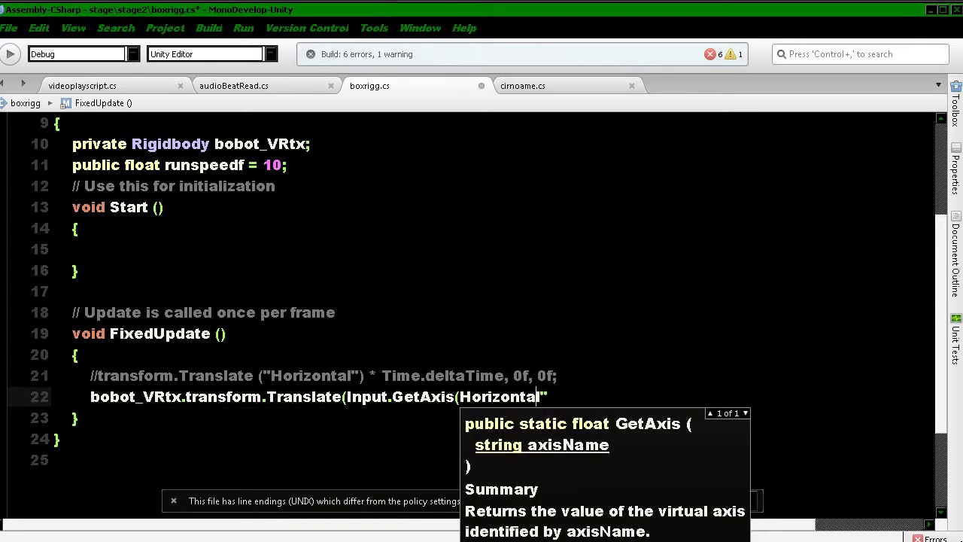
key(Left)
key(Left)
key(Left)
key(Left)
key(Left)
text(")
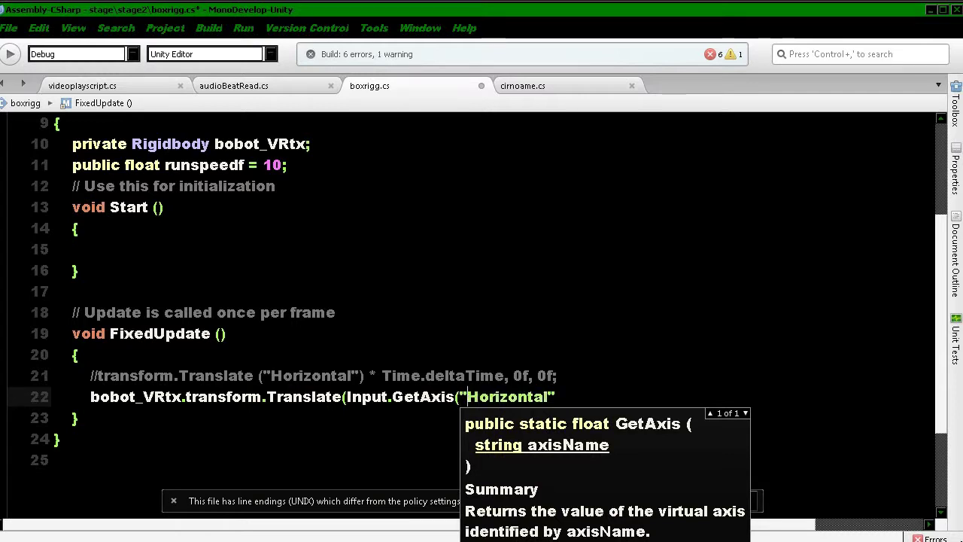
key(Right)
key(Right)
text(")
text())
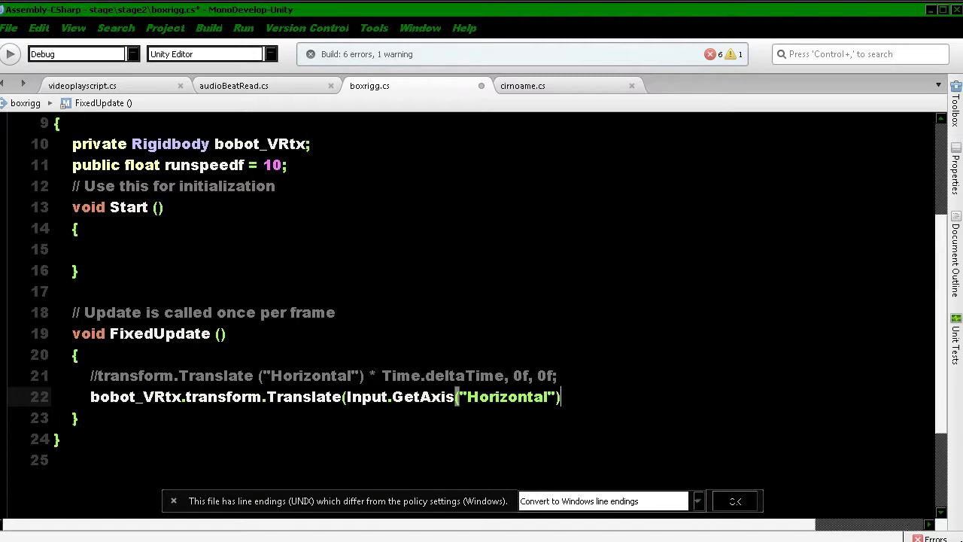
Append *Time.deltaTime,0f,0f); to line 22's Translate call.
text(*t)
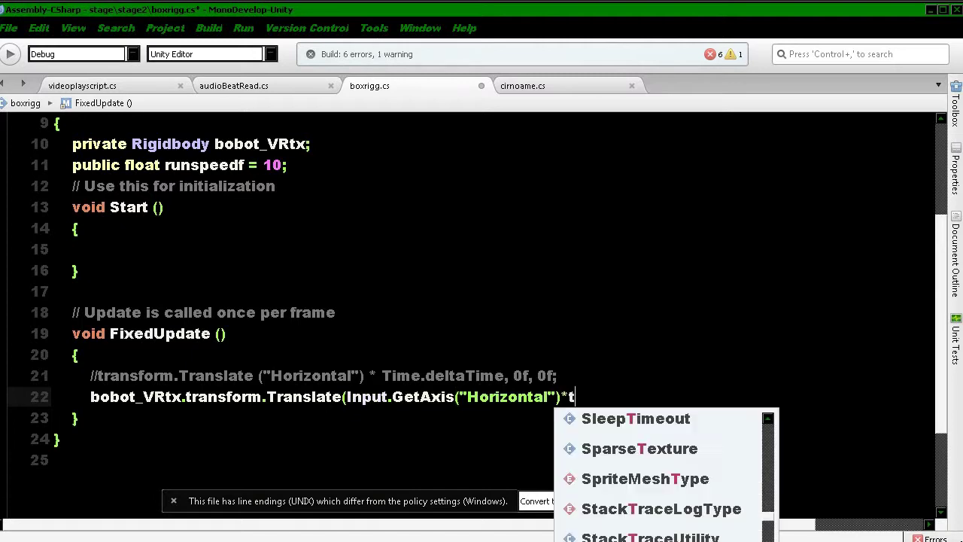
text(ime)
key(Return)
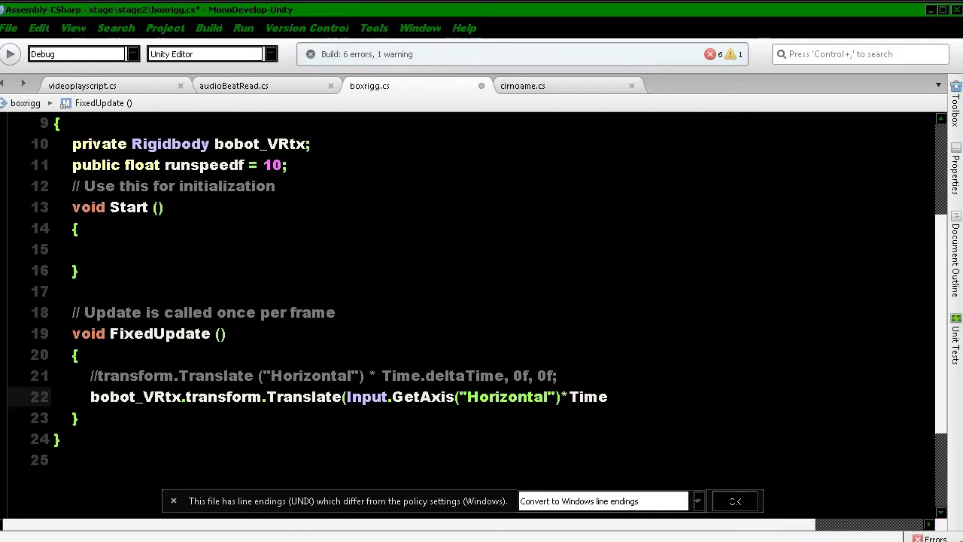
text(.delta)
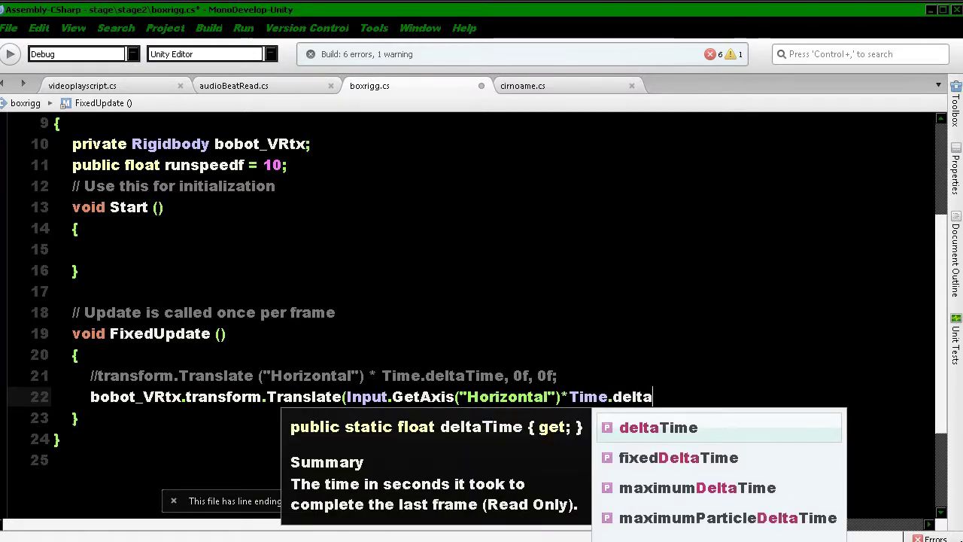
key(Return)
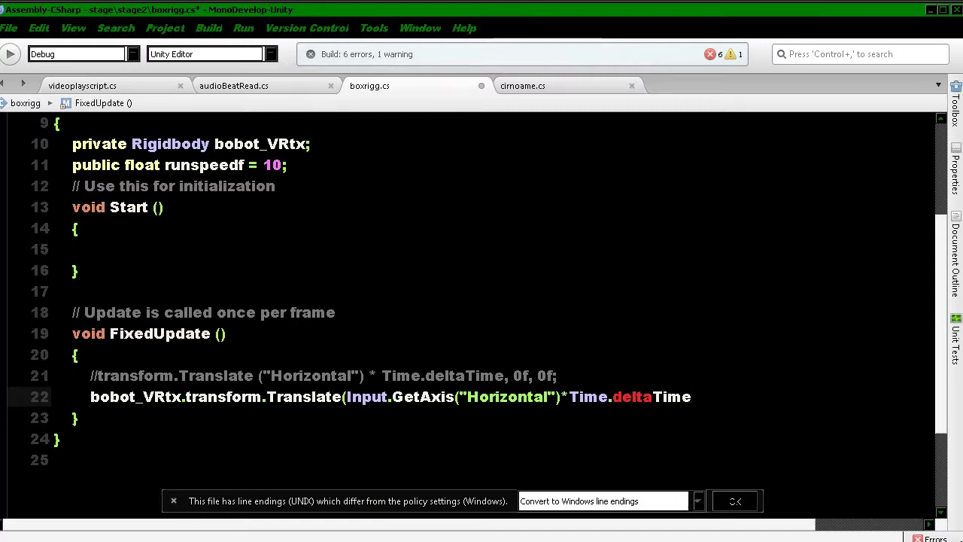
text(,)
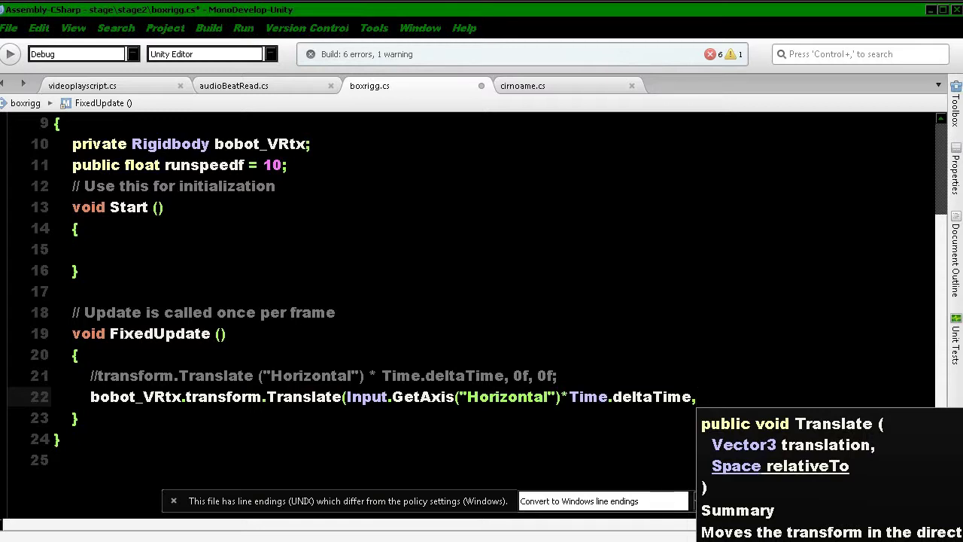
text(0f)
text(,0f)
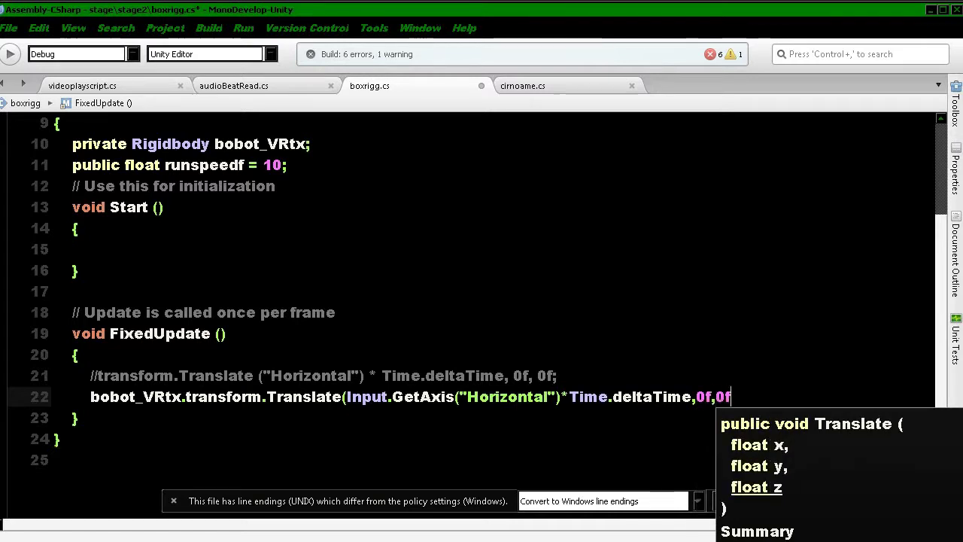
text())
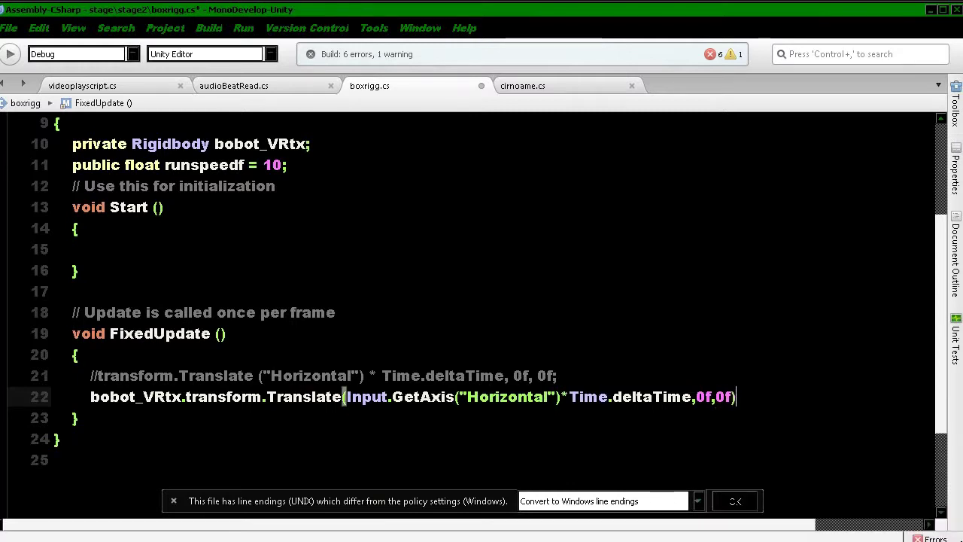
text(;)
Run then stop boxrigg.cs, and close the Solution, Watch, Locals, Breakpoints, Threads and Call Stack pads.
click(9, 55)
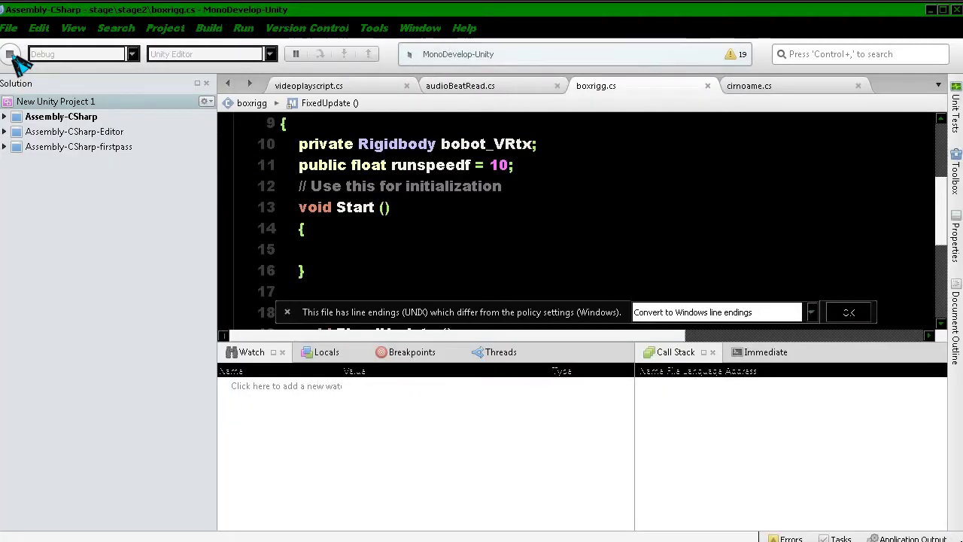
click(15, 58)
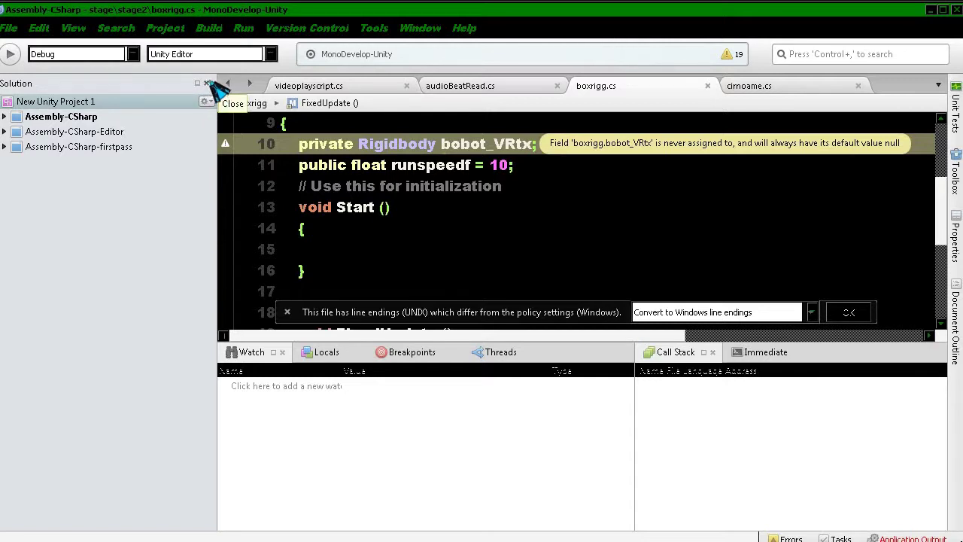
click(208, 83)
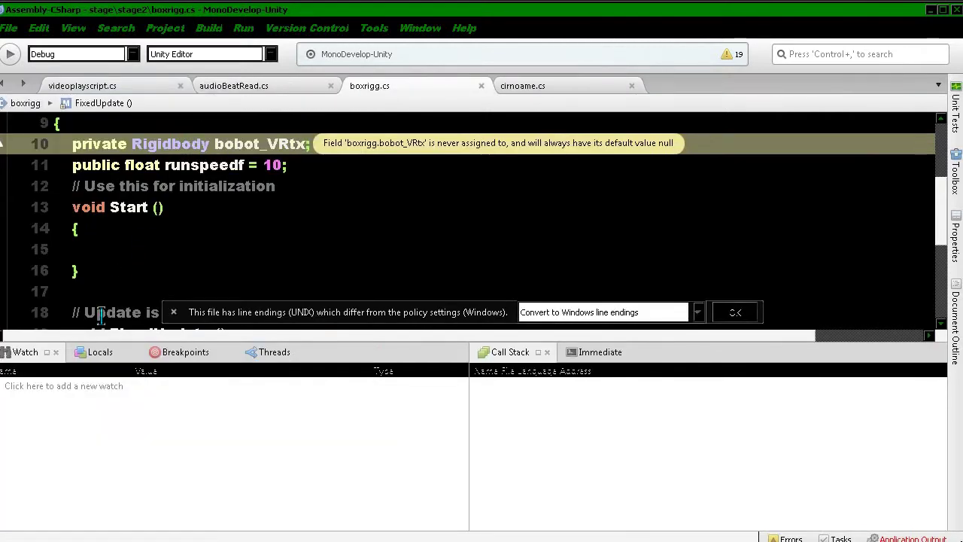
click(55, 351)
click(58, 351)
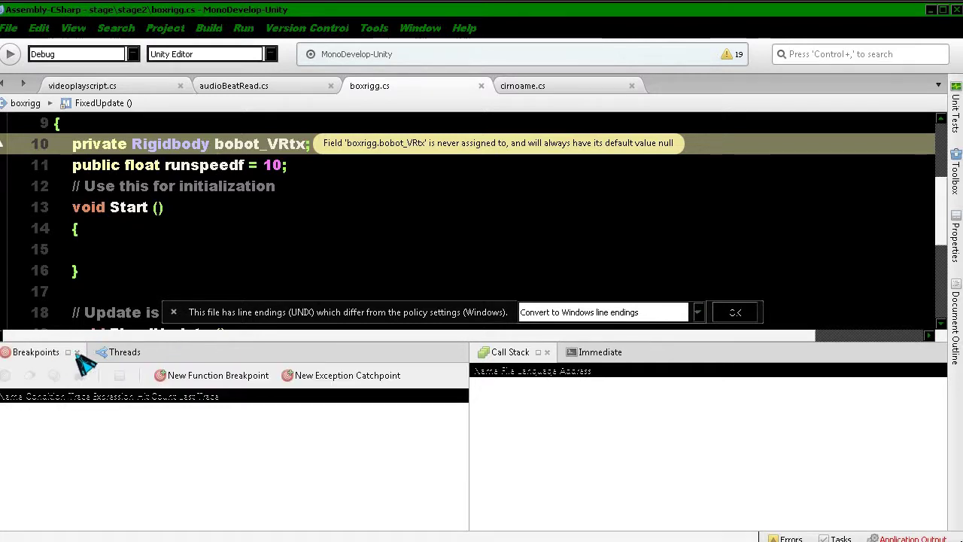
click(76, 352)
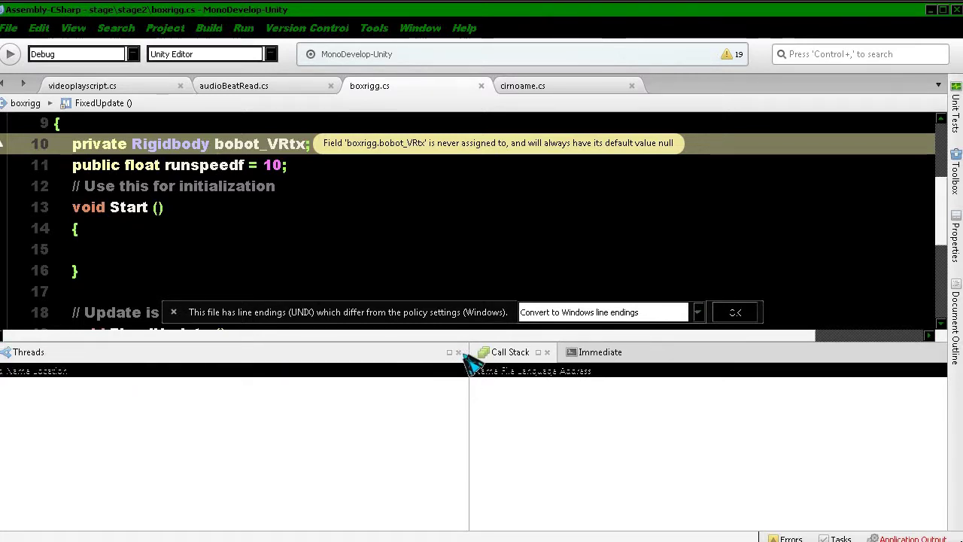
click(458, 353)
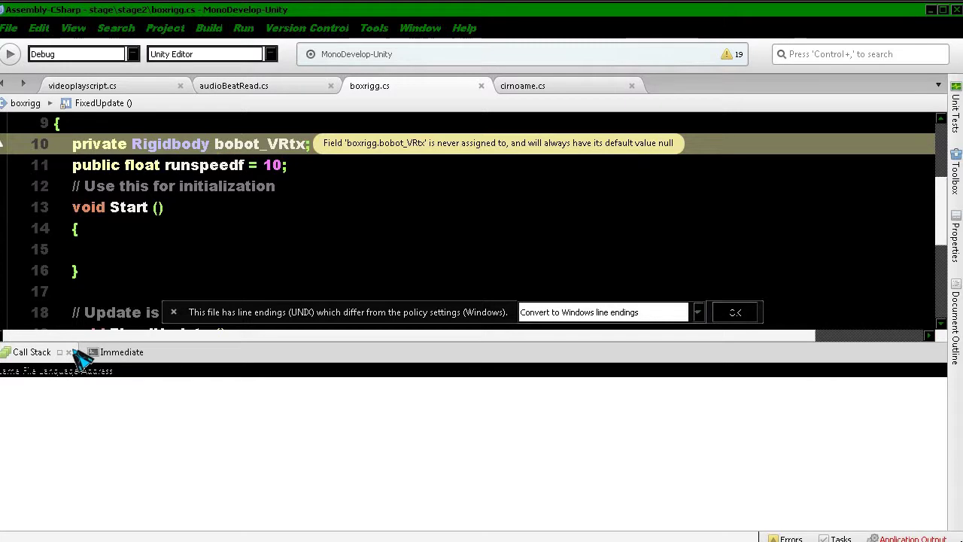
click(70, 351)
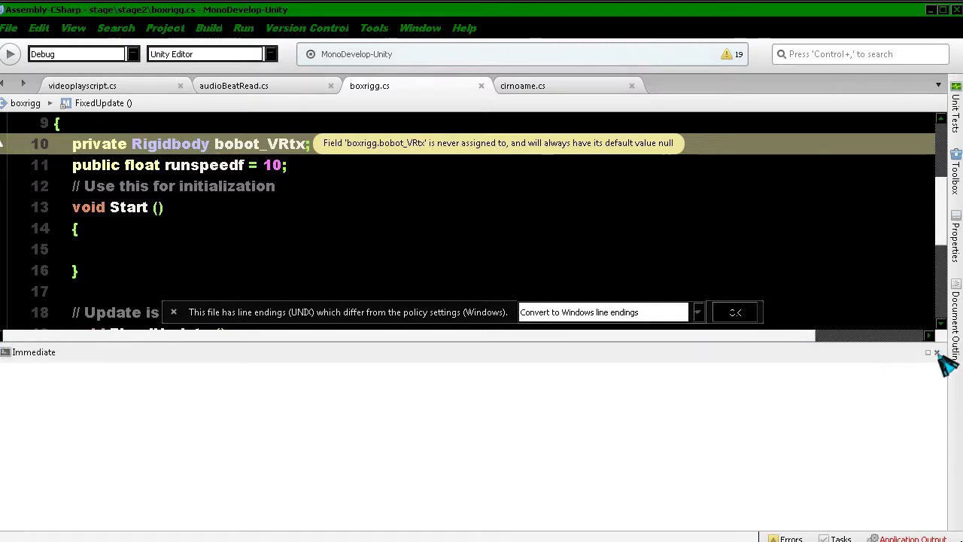
click(937, 352)
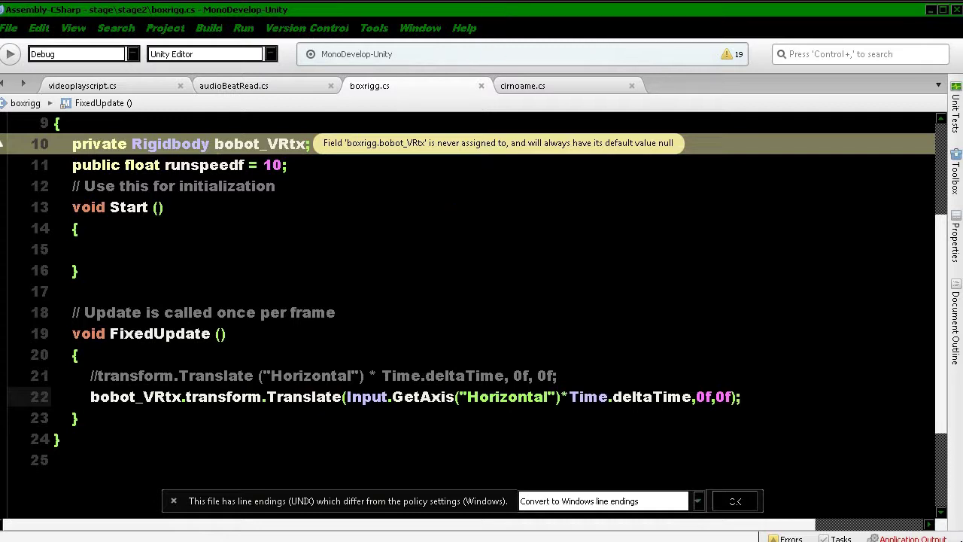
Switch to Unity and select Cylinder to view its Boxrigg script with Runspeedf 10.
key(alt+Tab)
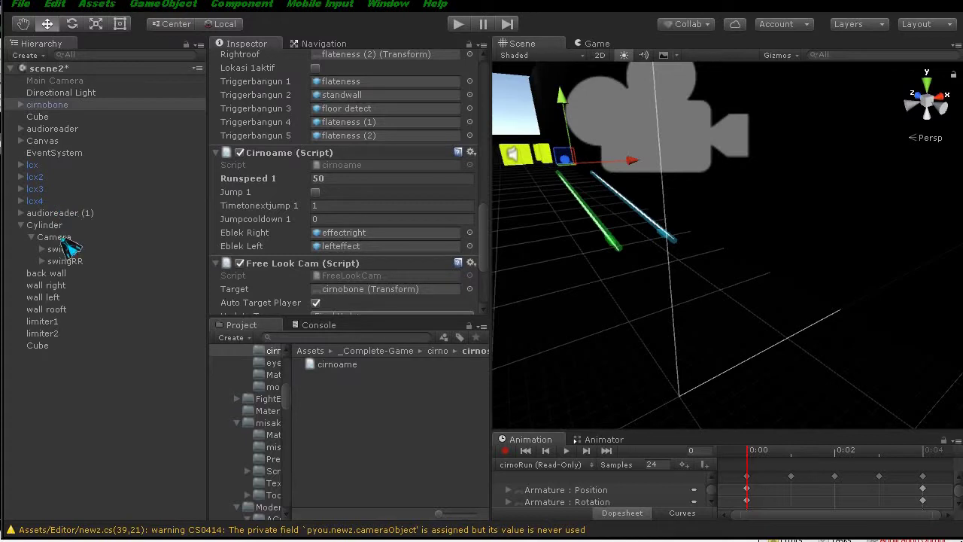
click(65, 226)
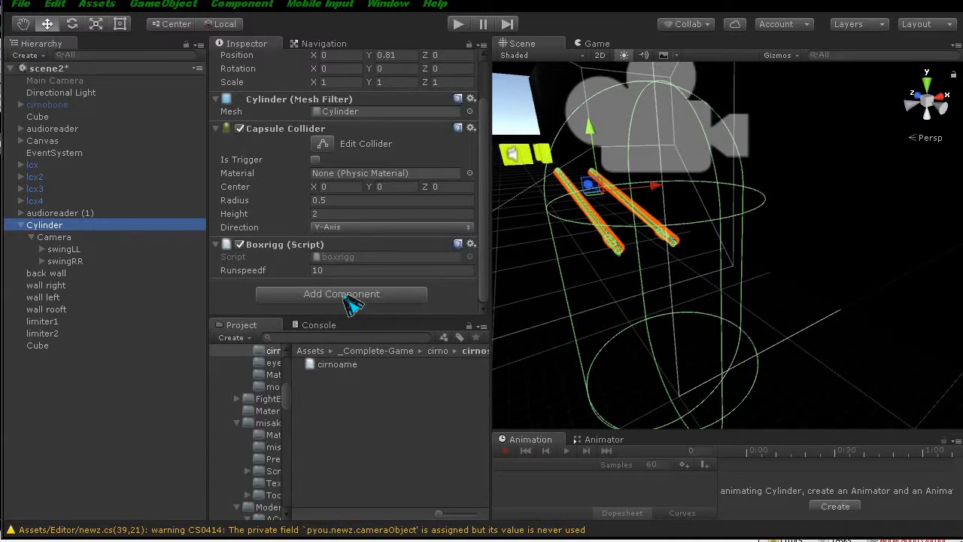
Add a Rigidbody component to the Cylinder by searching 'rig' in Add Component.
click(351, 298)
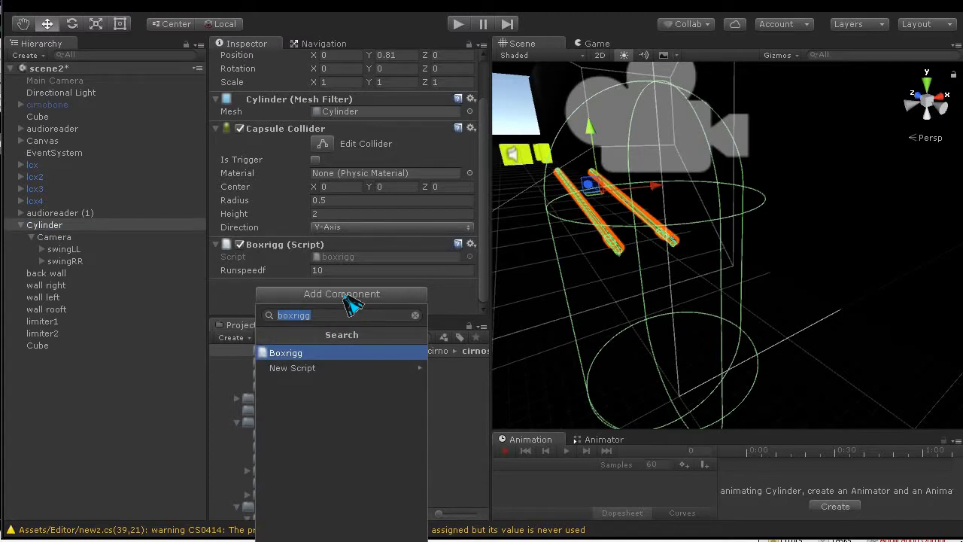
text(rig)
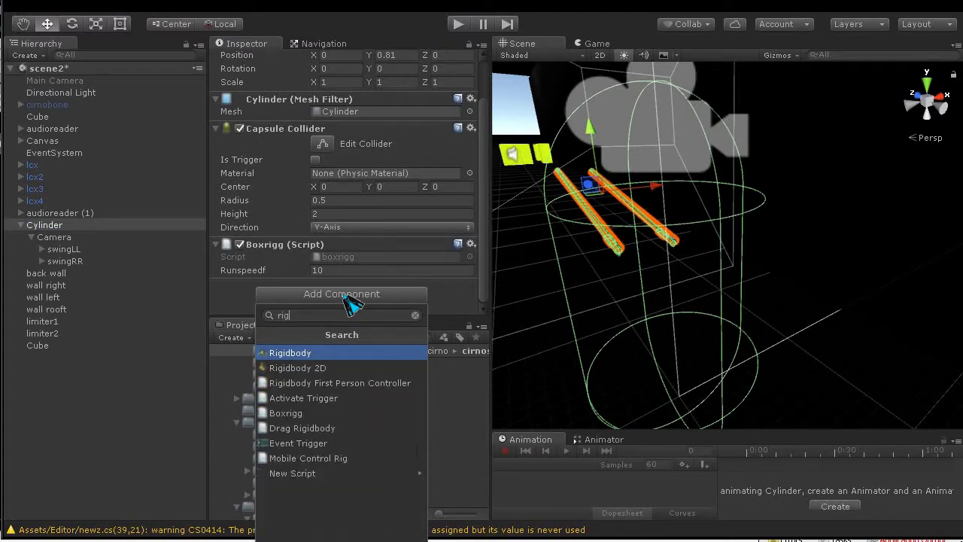
key(Return)
scroll(376, 264, down, 3)
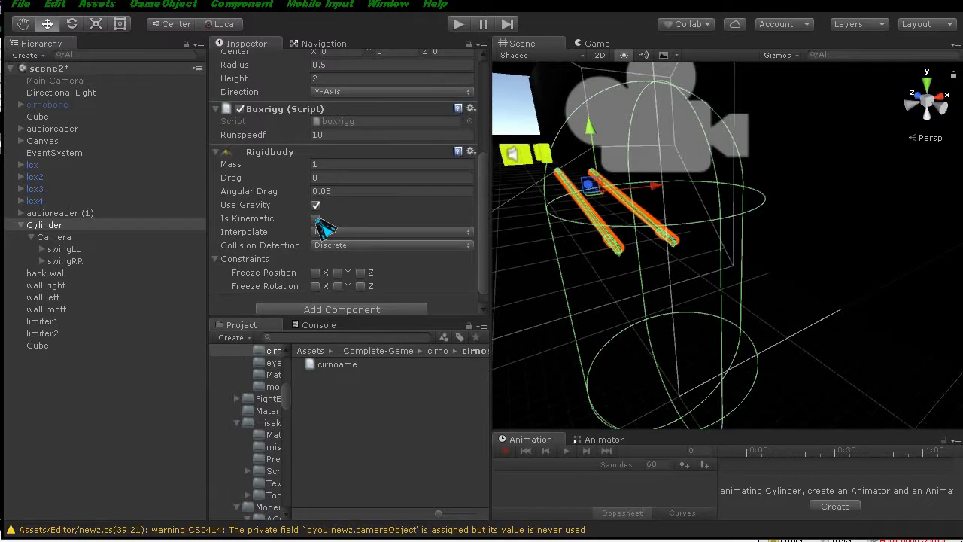
Make the Cylinder's Rigidbody kinematic, freeze its X and Z rotation, and start Play mode.
click(316, 218)
click(316, 286)
click(362, 286)
click(457, 24)
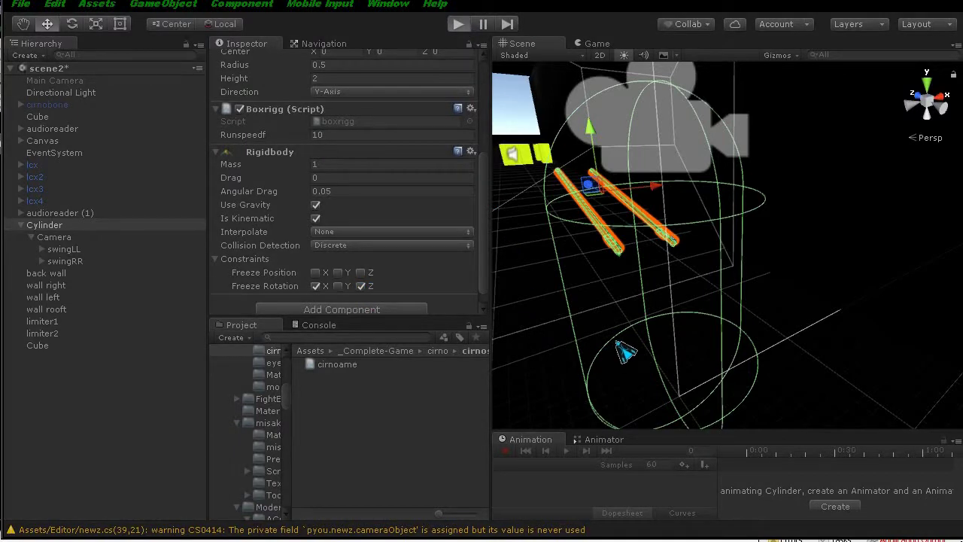
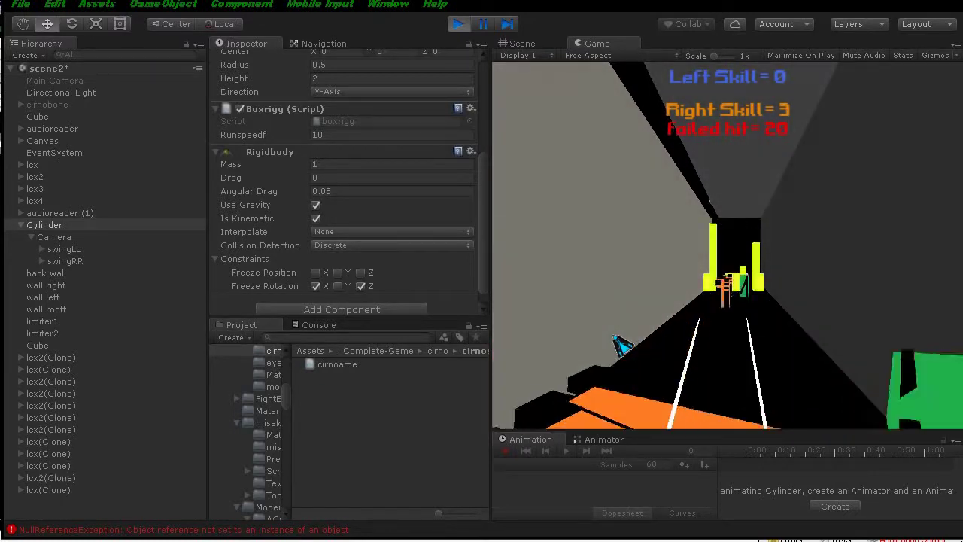
Stop the scene2 play test and scroll down the Cylinder rig's Inspector.
click(458, 30)
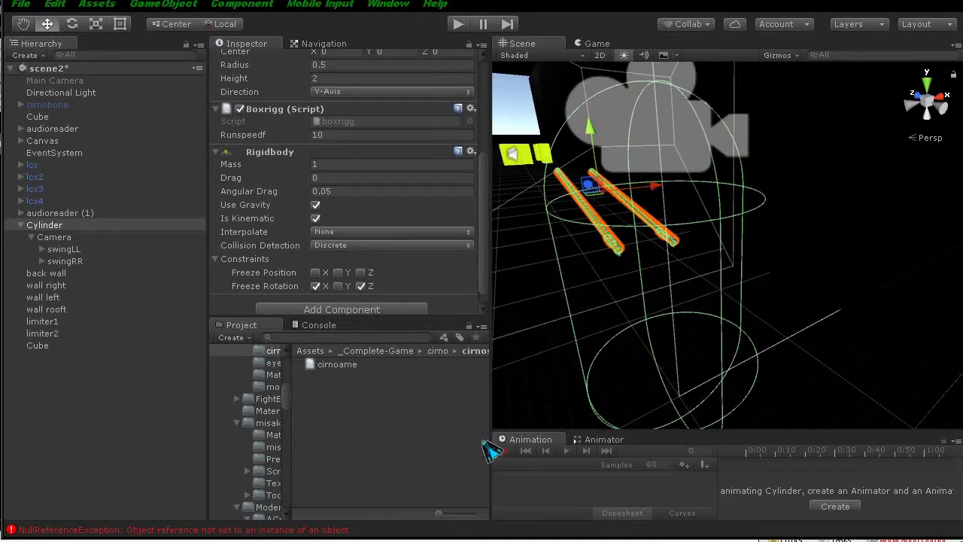
scroll(409, 233, down, 1)
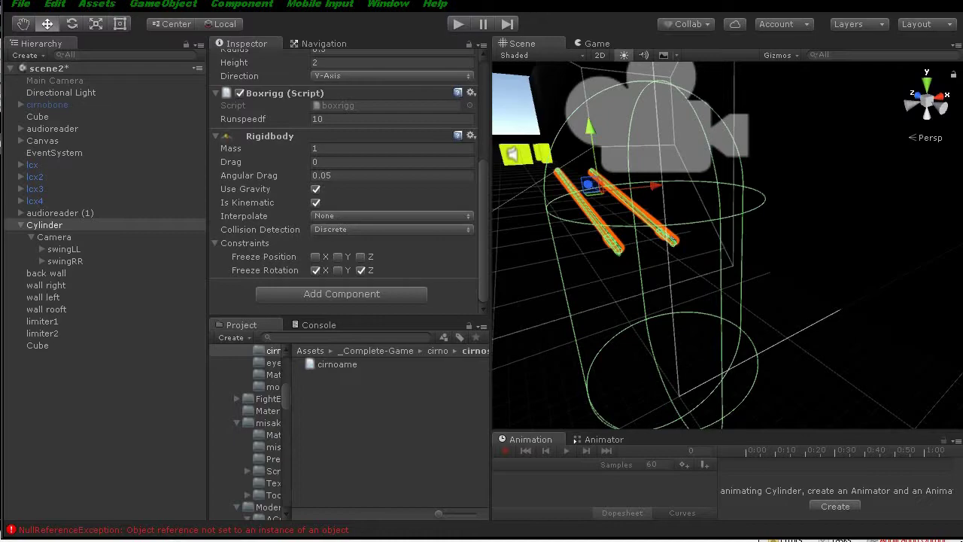
In boxrigg.cs, select and copy the code on line 22.
key(alt+Tab)
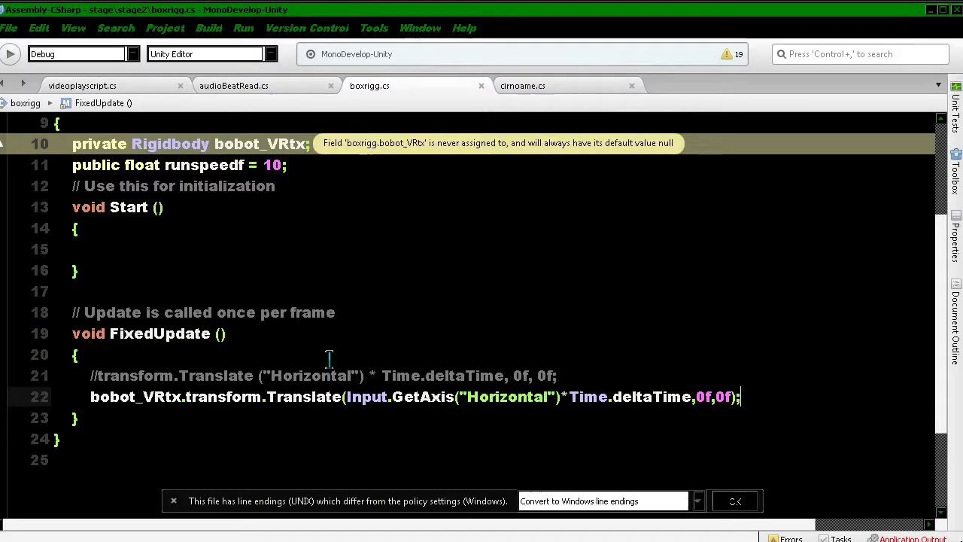
key(Up)
key(Up)
key(Up)
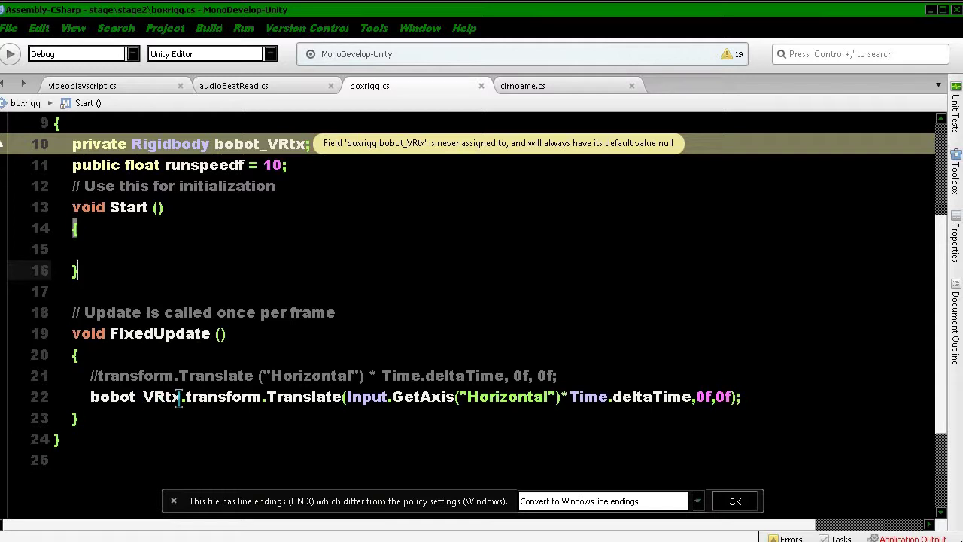
mouse_move(179, 397)
mouse_move(94, 396)
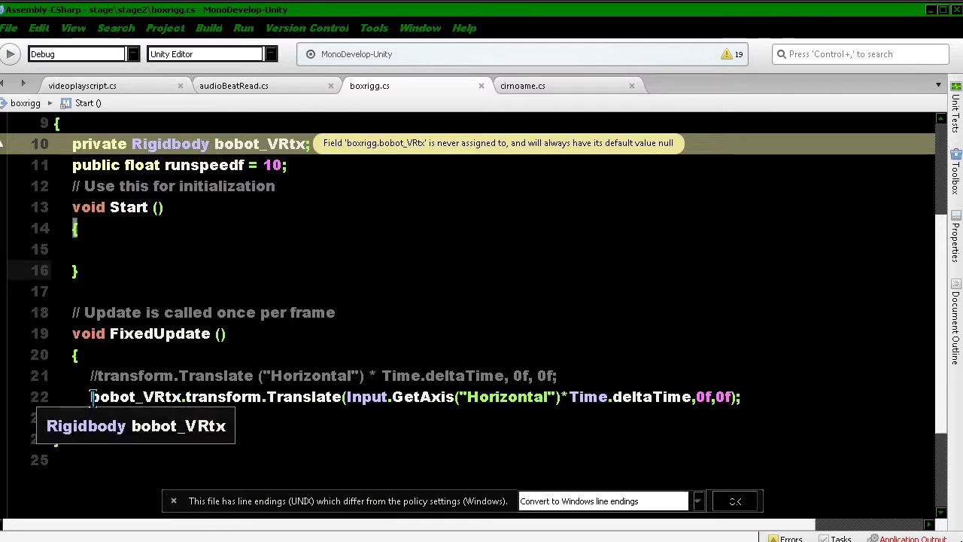
drag(91, 396, 186, 394)
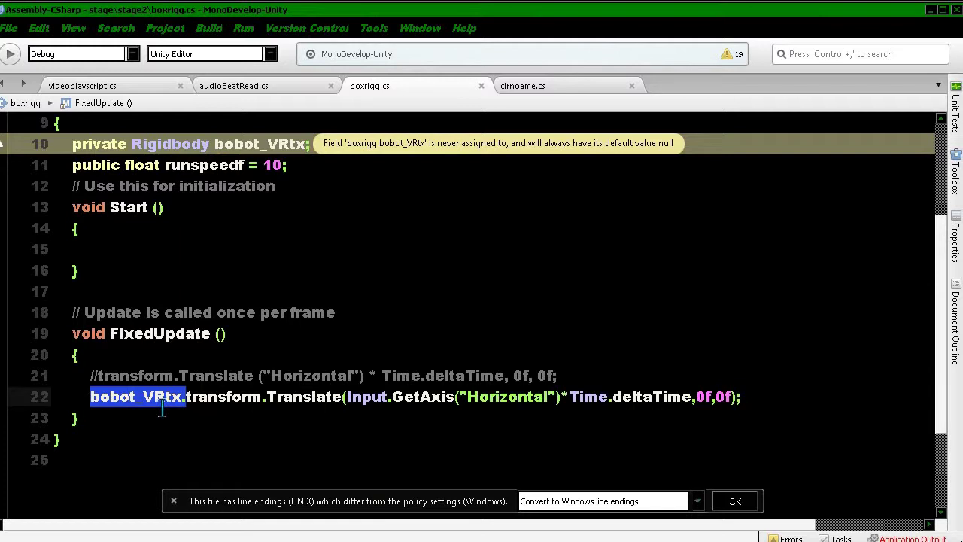
click(91, 397)
drag(92, 396, 735, 399)
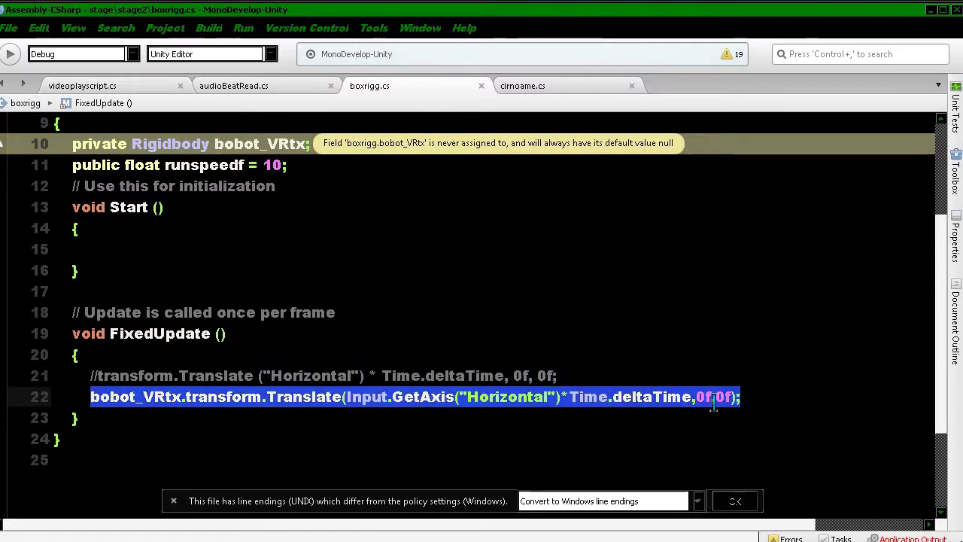
right_click(715, 402)
click(767, 524)
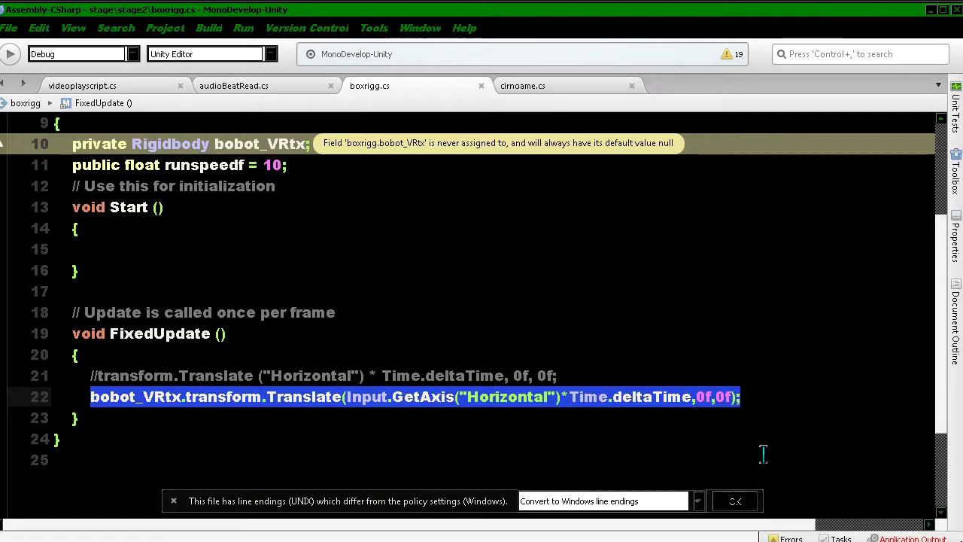
Comment out the bobot_VRtx. prefix so line 22 calls transform.Translate directly, then rebuild.
click(758, 400)
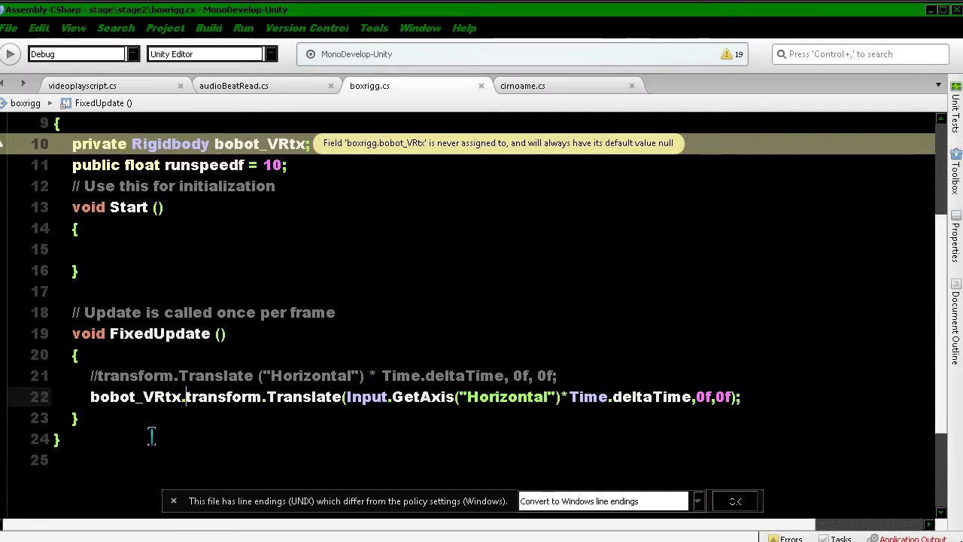
key(Return)
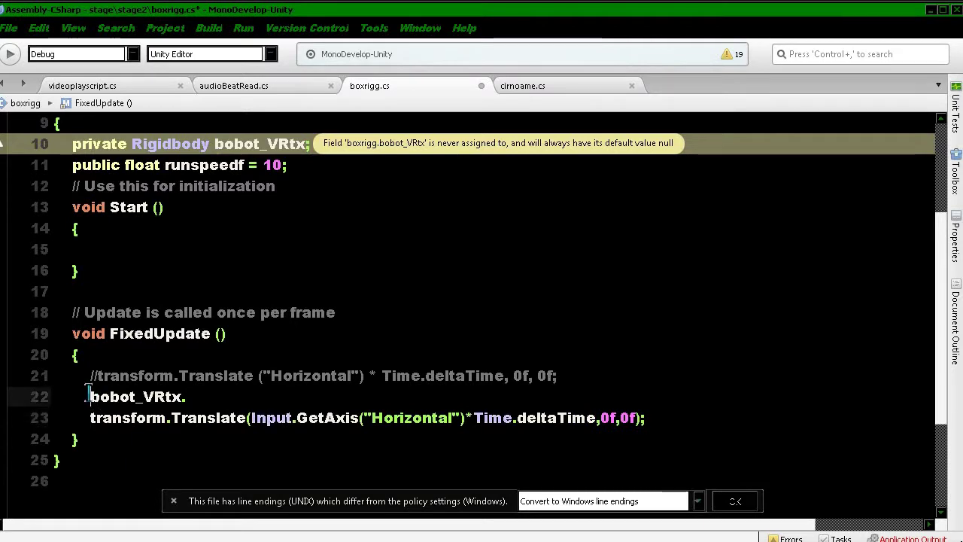
text(//)
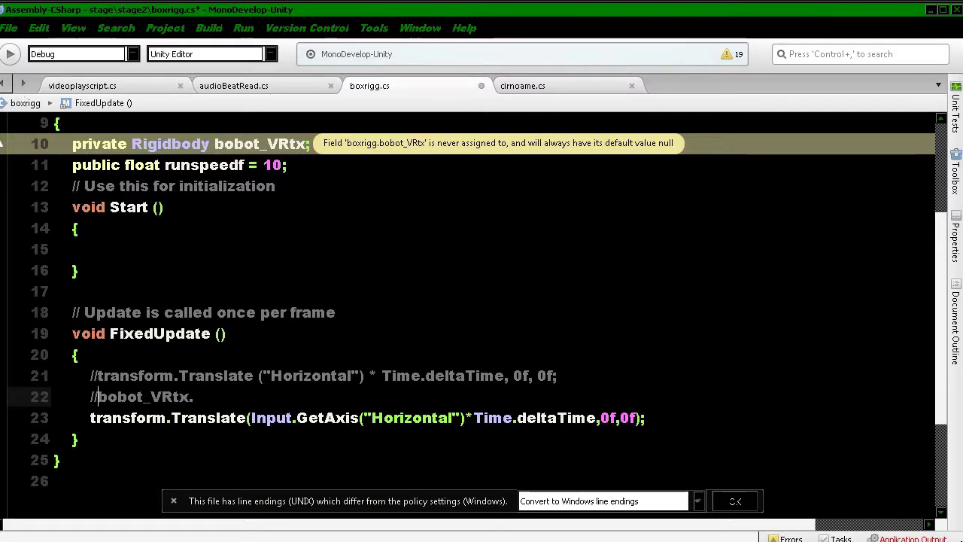
click(11, 52)
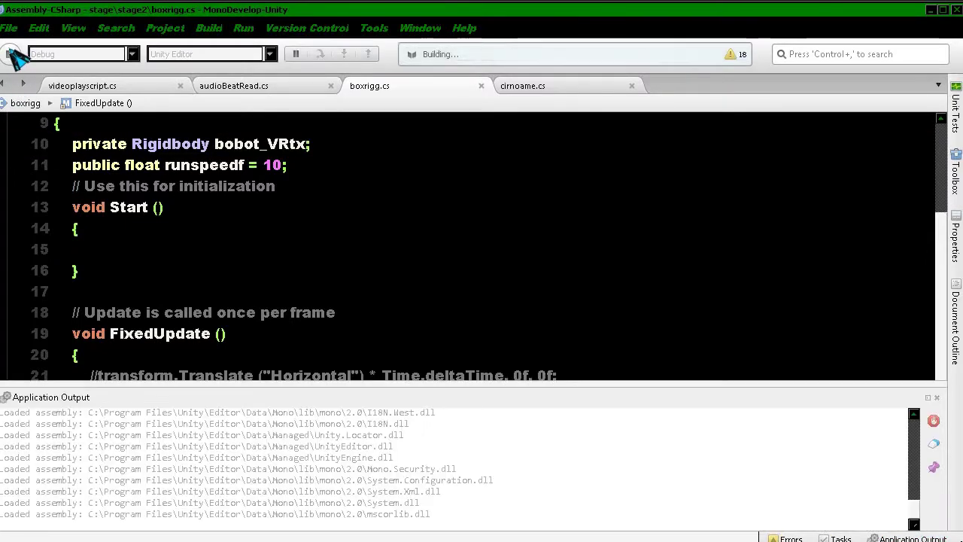
Return to Unity and start a play test of the edited script.
click(931, 10)
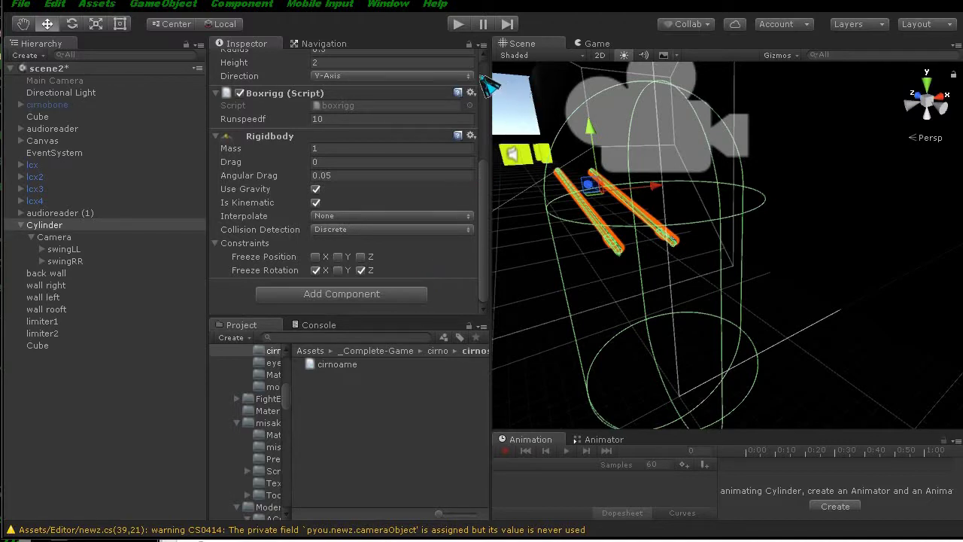
click(459, 25)
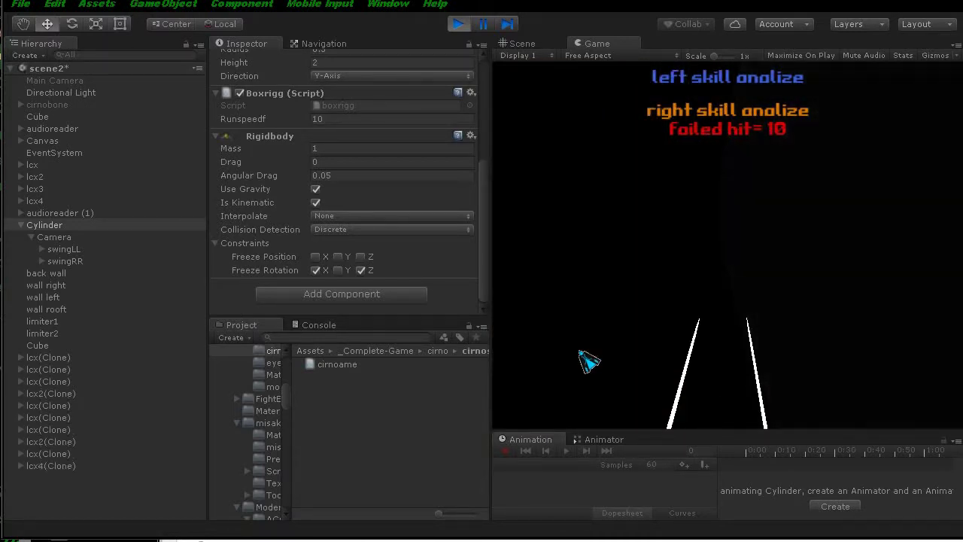
click(461, 337)
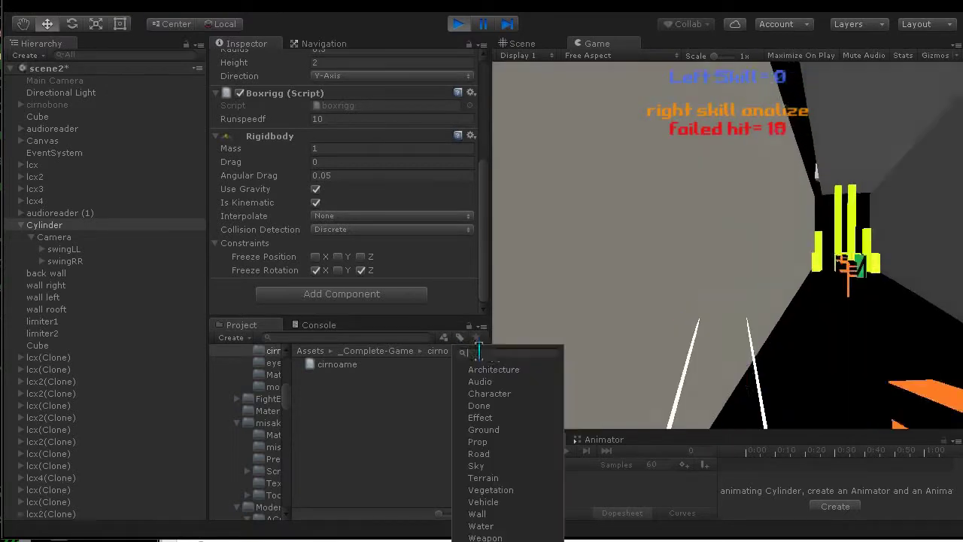
click(753, 397)
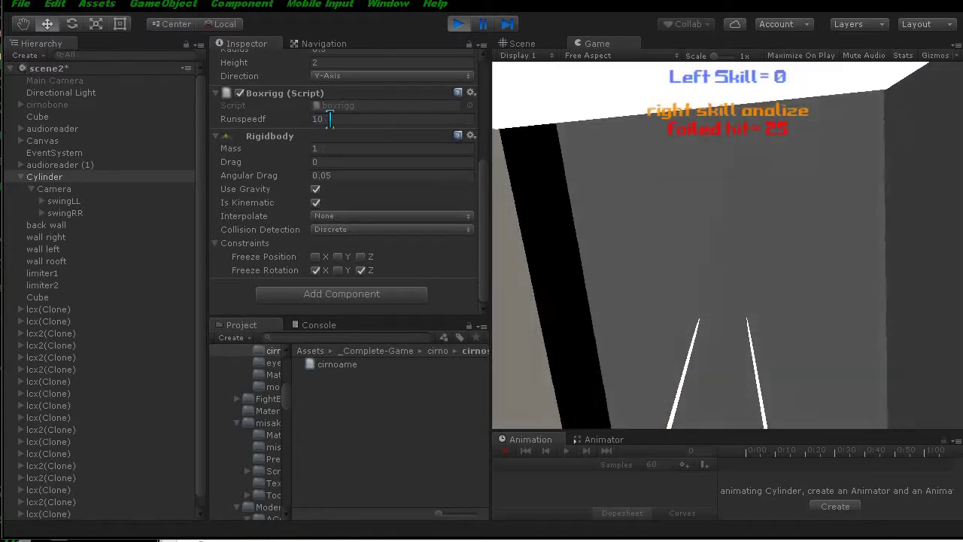
Set Runspeedf to 22 during play, then stop so it reverts to 10.
click(330, 119)
text(22)
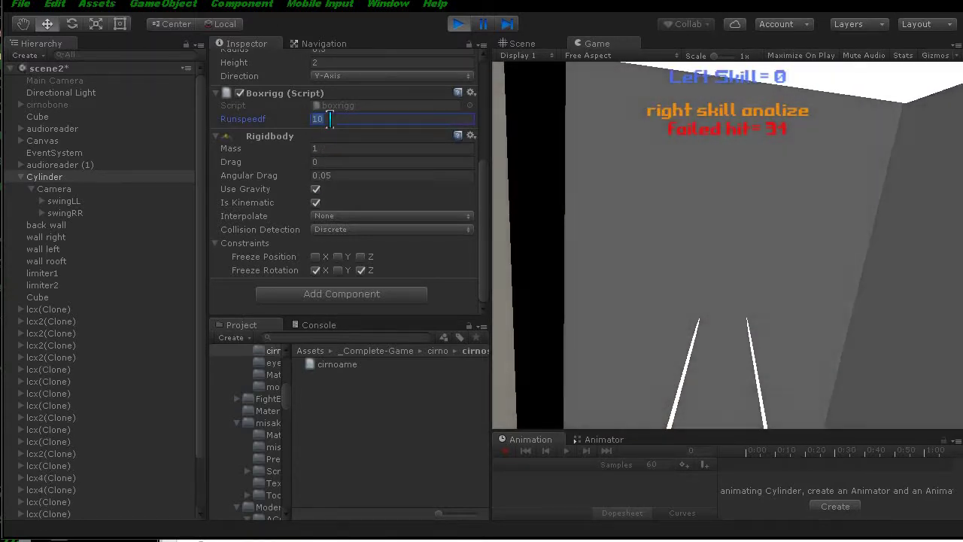
click(738, 384)
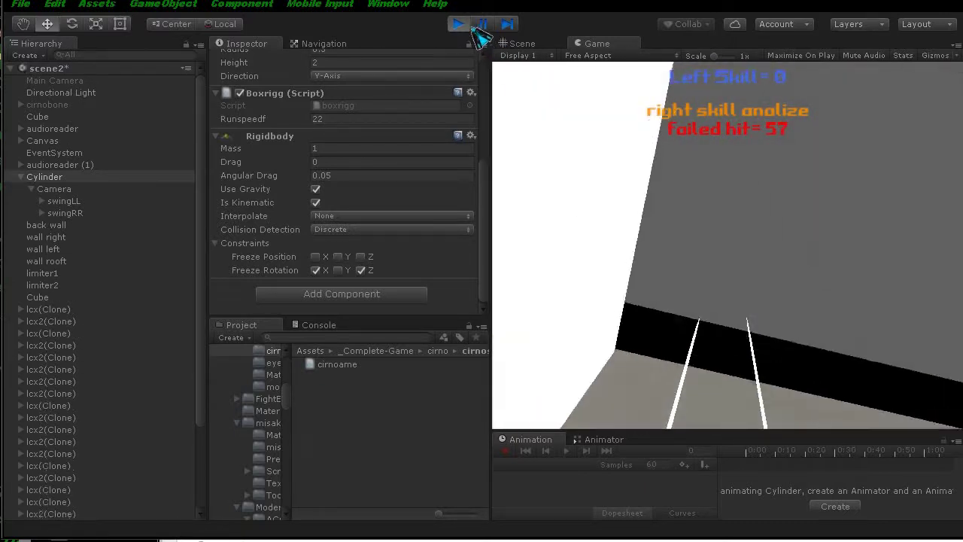
click(459, 24)
click(331, 119)
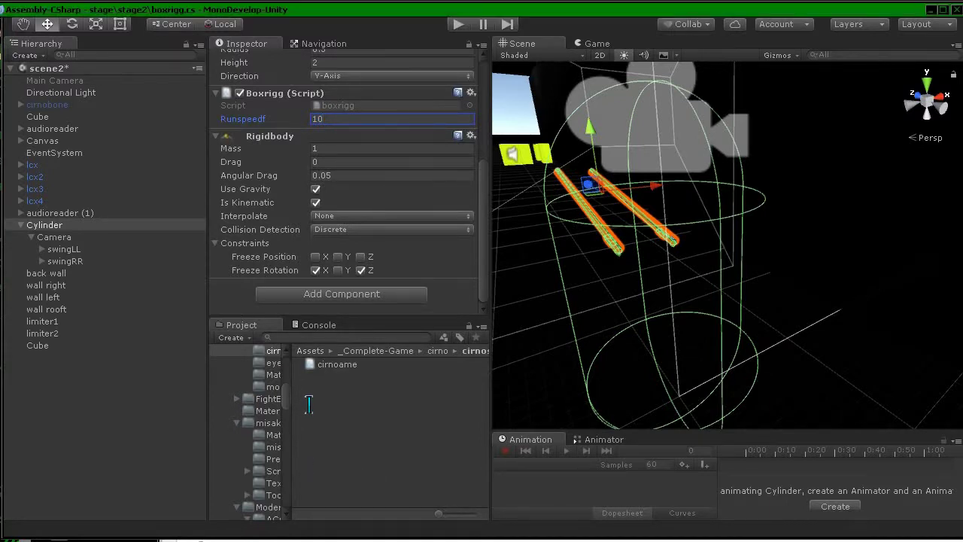
key(alt+Tab)
Multiply line 23's Translate movement by runspeedf and rebuild boxrigg.cs.
click(248, 419)
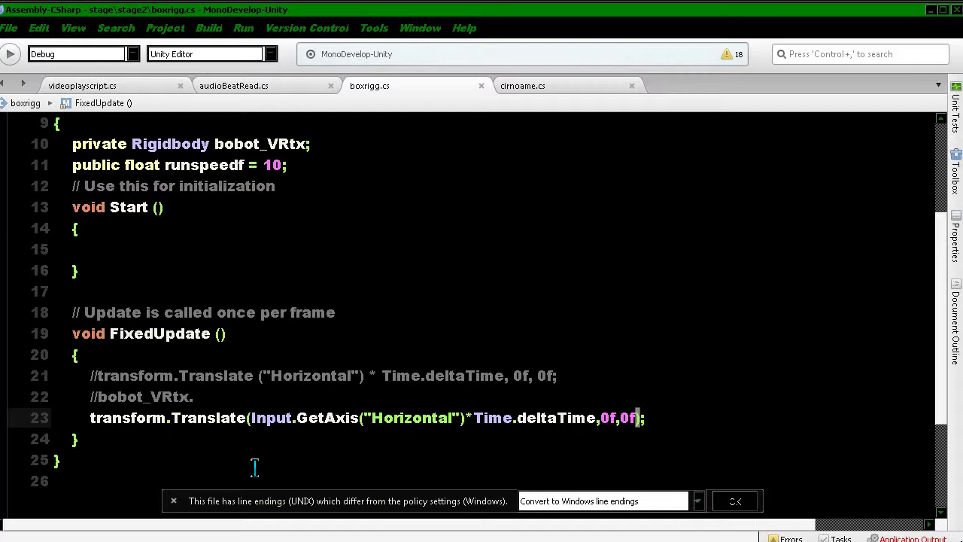
text(*)
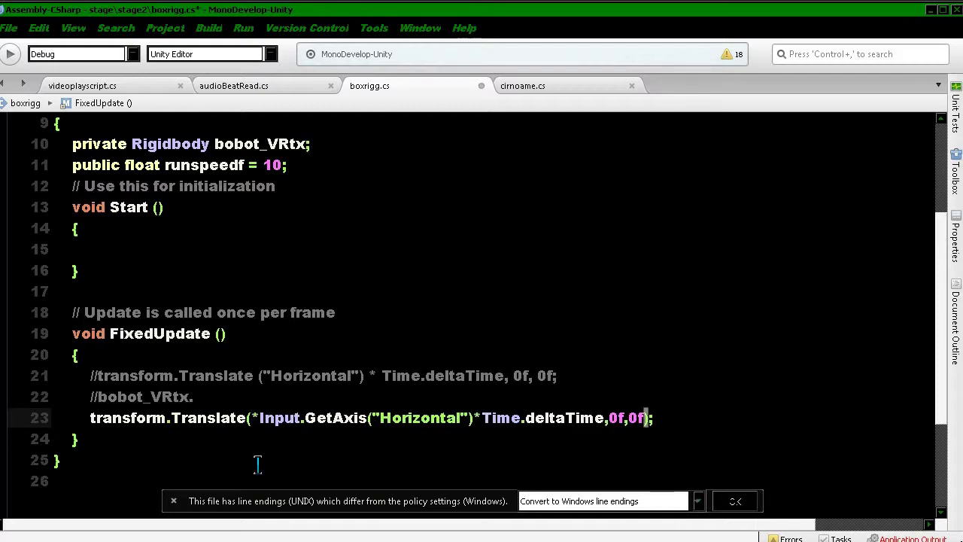
text(run)
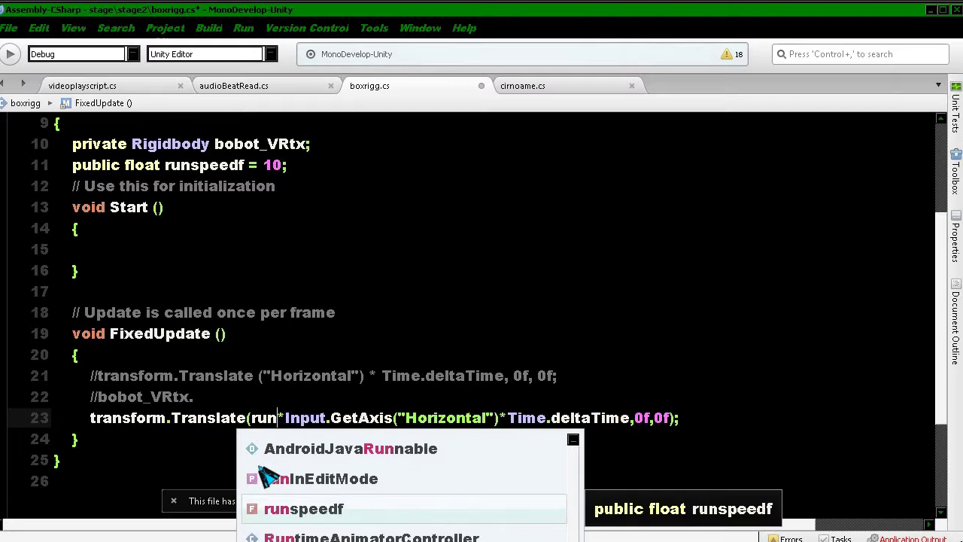
key(Return)
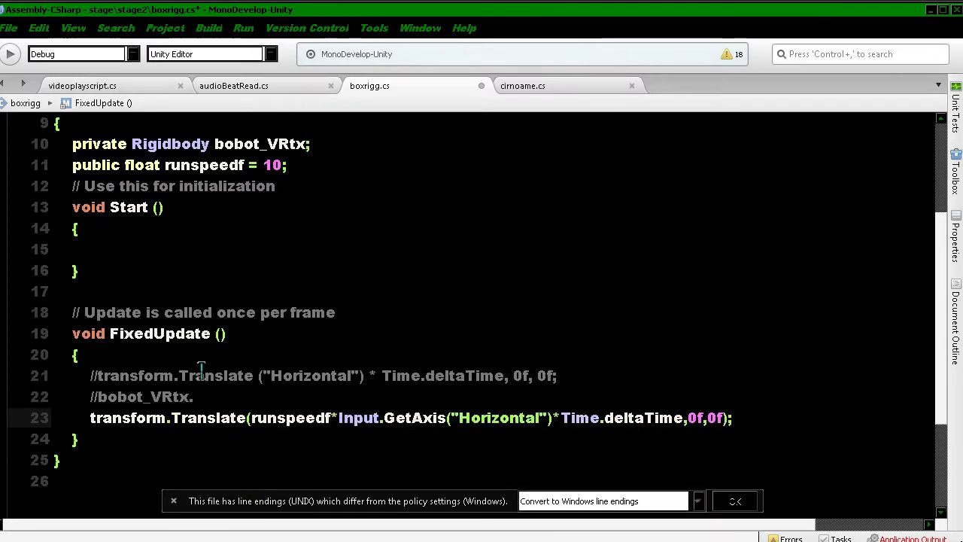
click(11, 54)
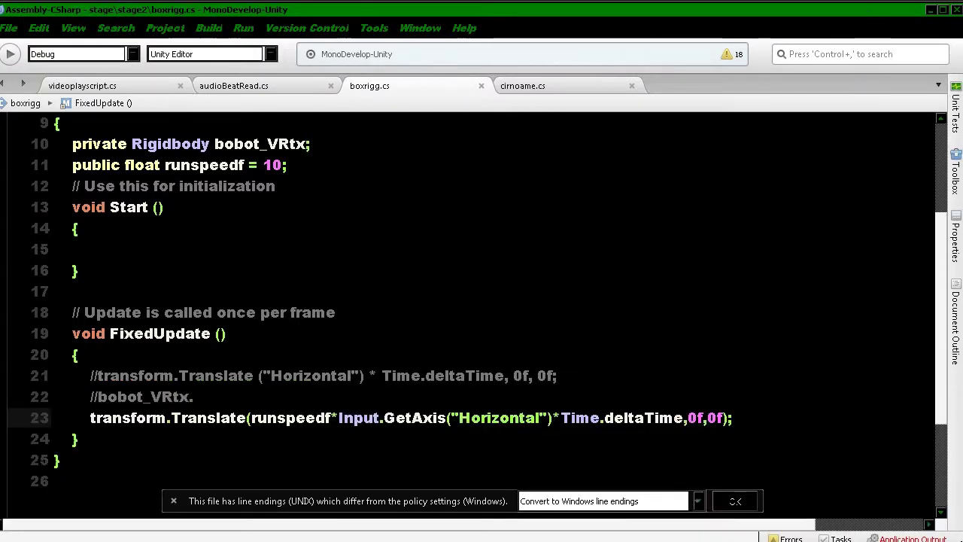
key(alt+Tab)
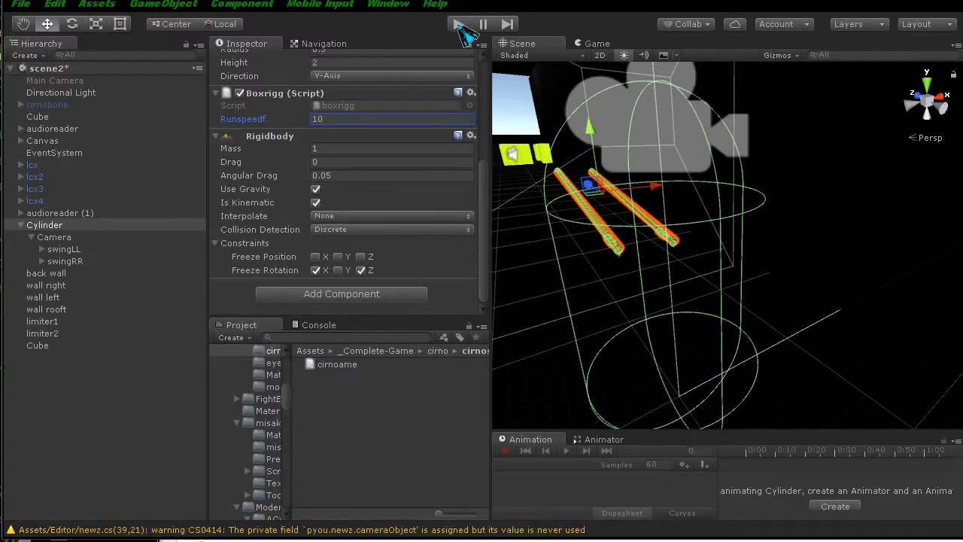
click(456, 25)
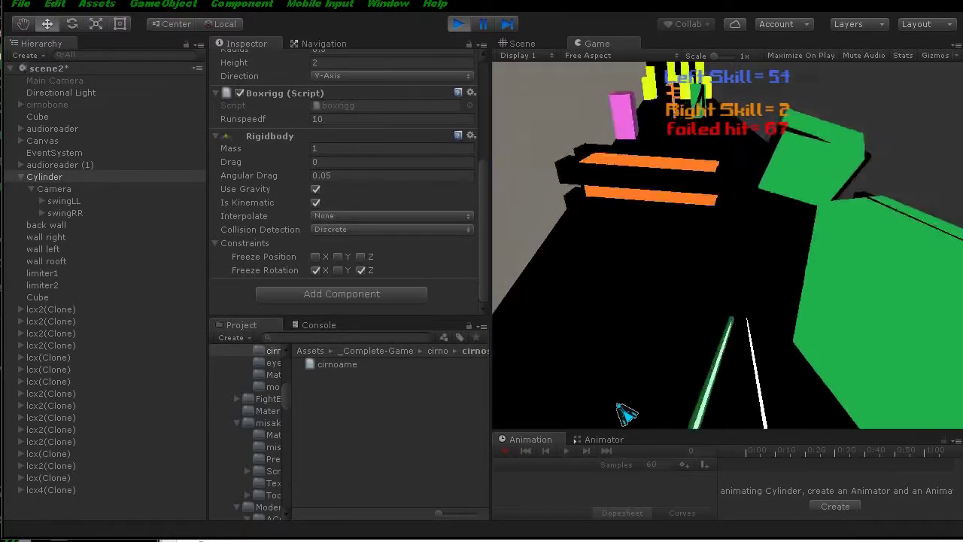
click(457, 24)
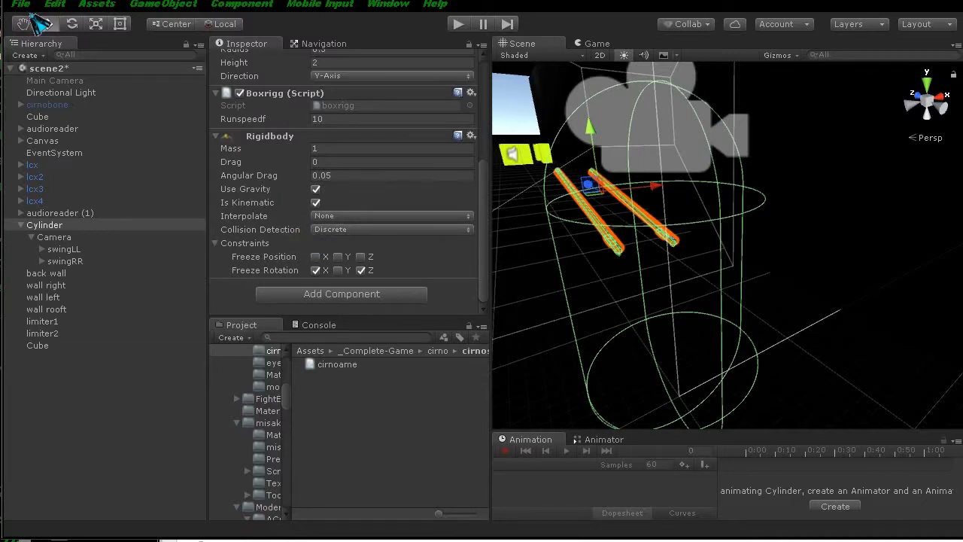
click(315, 202)
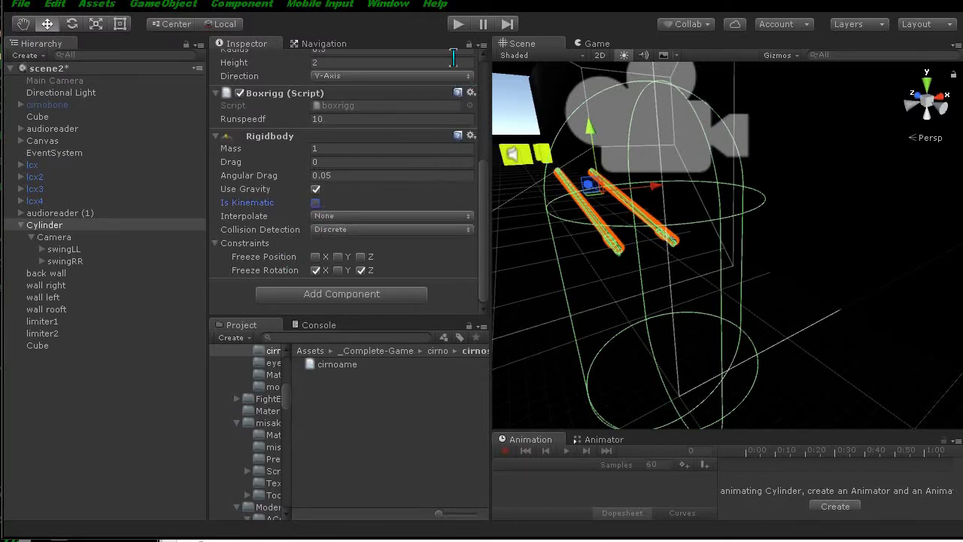
click(461, 25)
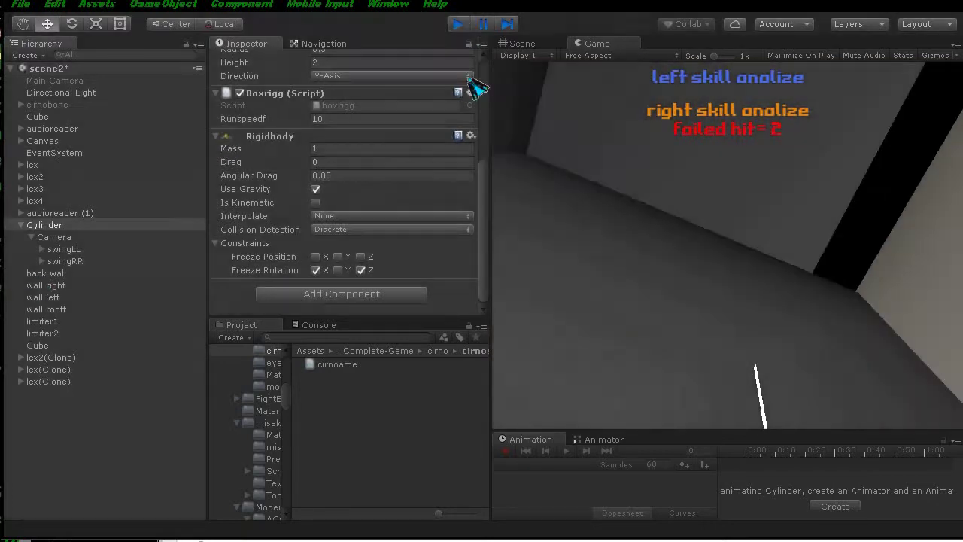
key(ctrl+p)
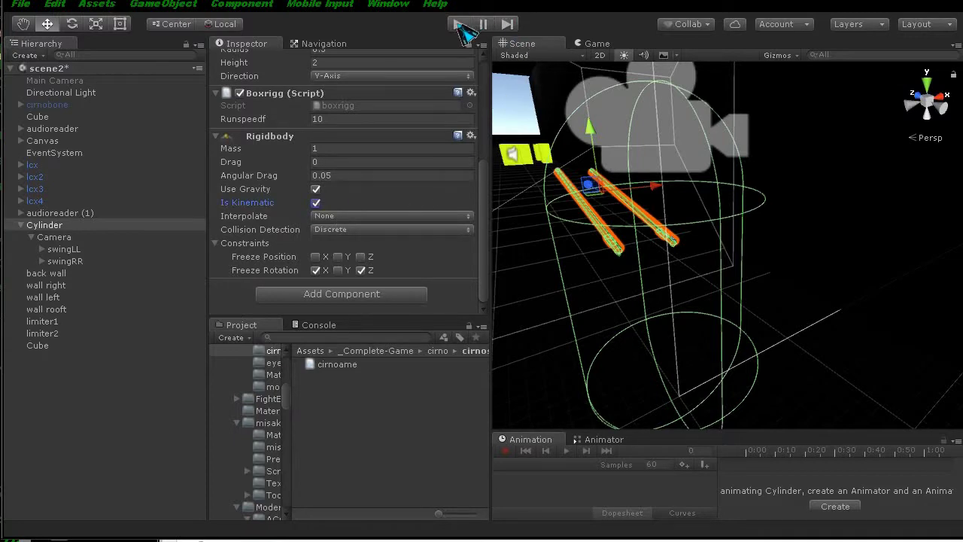
Run another play test with Is Kinematic on, then stop it.
click(459, 26)
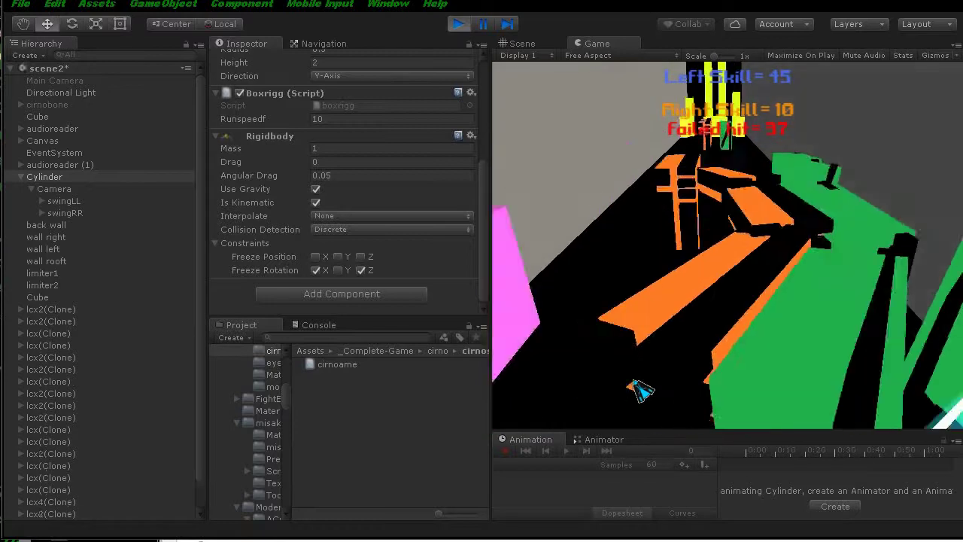
right_click(636, 455)
click(639, 428)
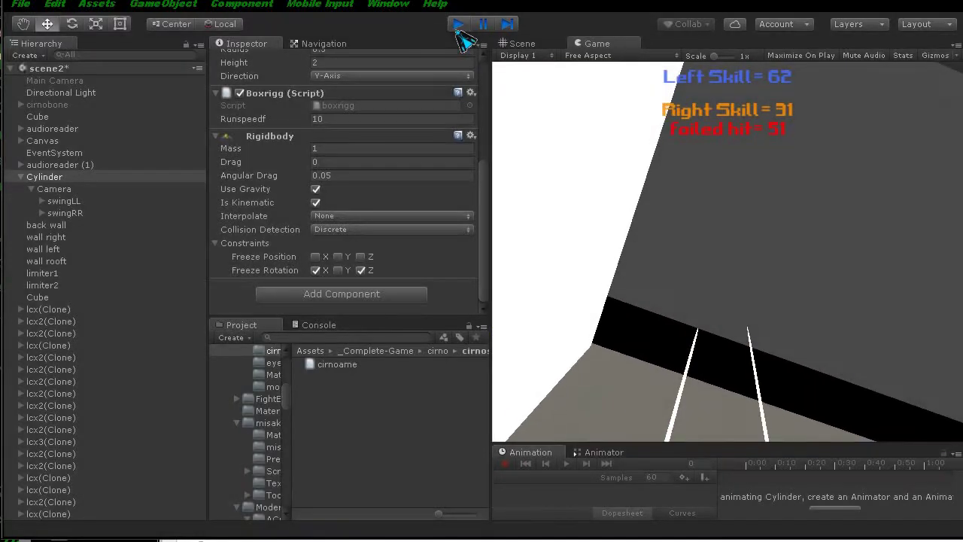
click(459, 25)
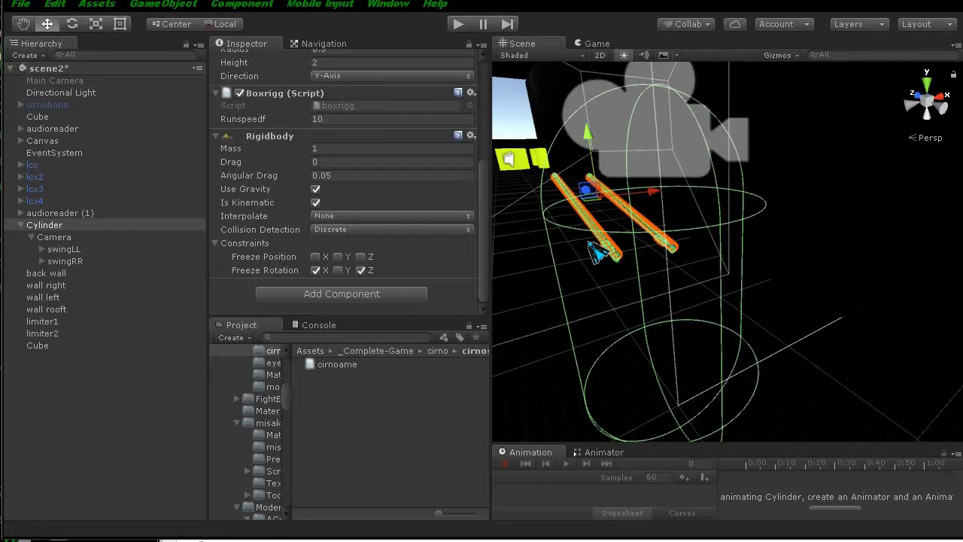
Save scene2 with File > Save Scenes.
click(23, 6)
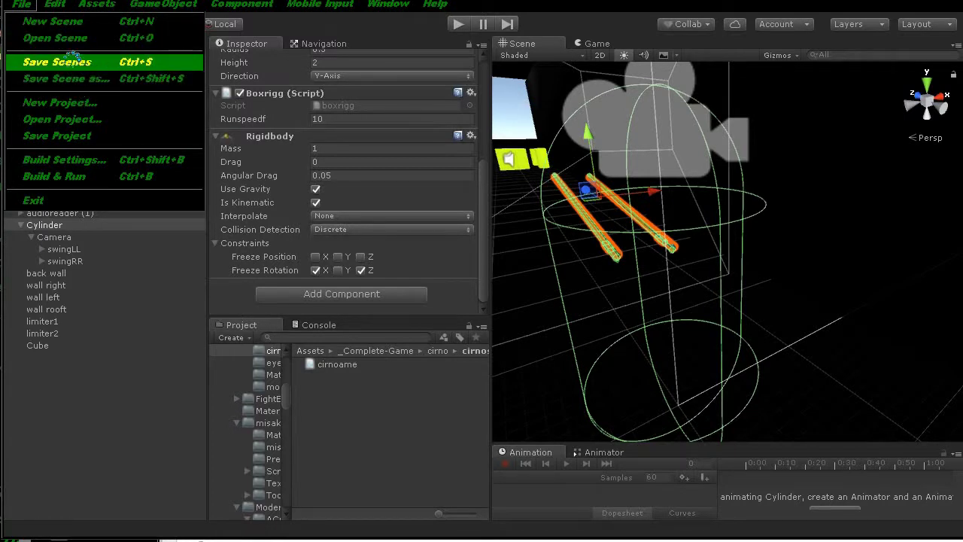
click(73, 58)
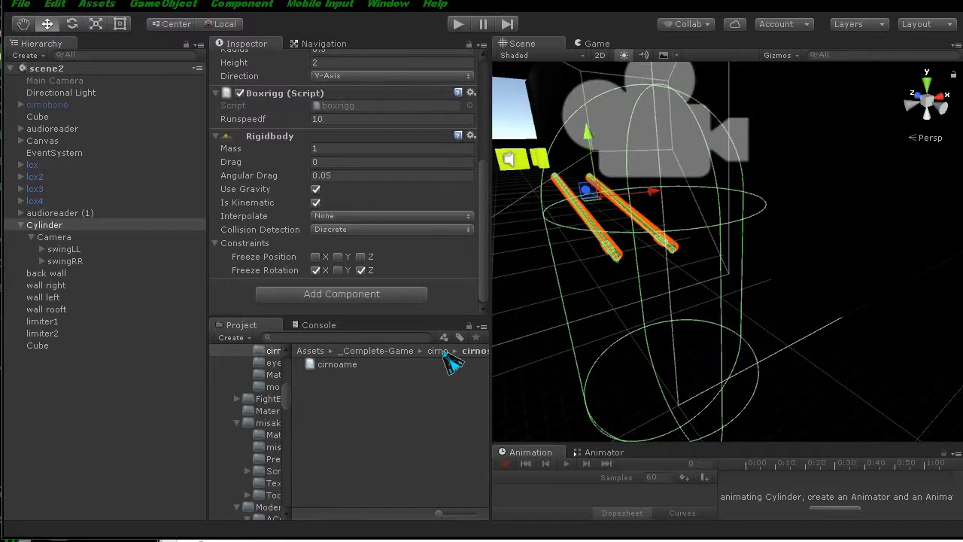
Go up from cirno to the Assets root and open the stage folder.
click(438, 351)
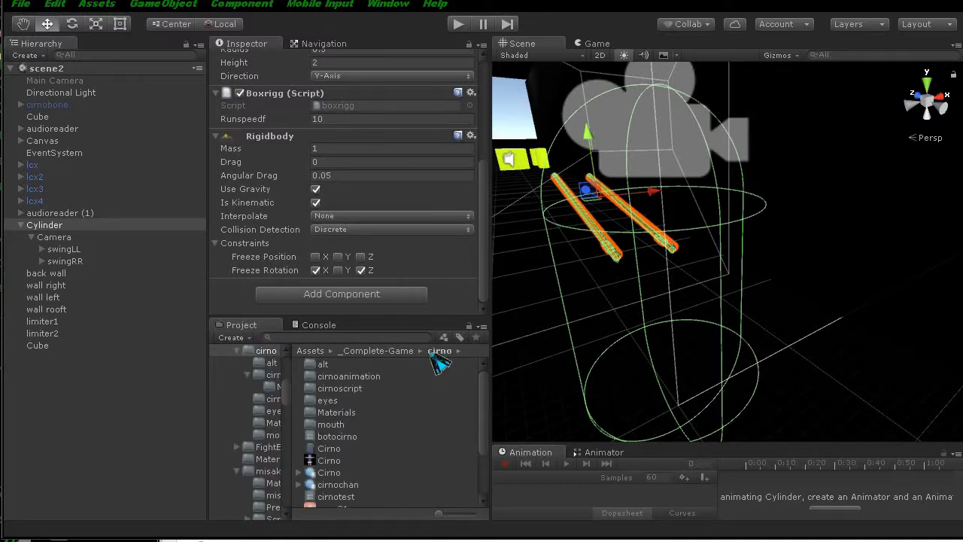
click(391, 350)
click(333, 351)
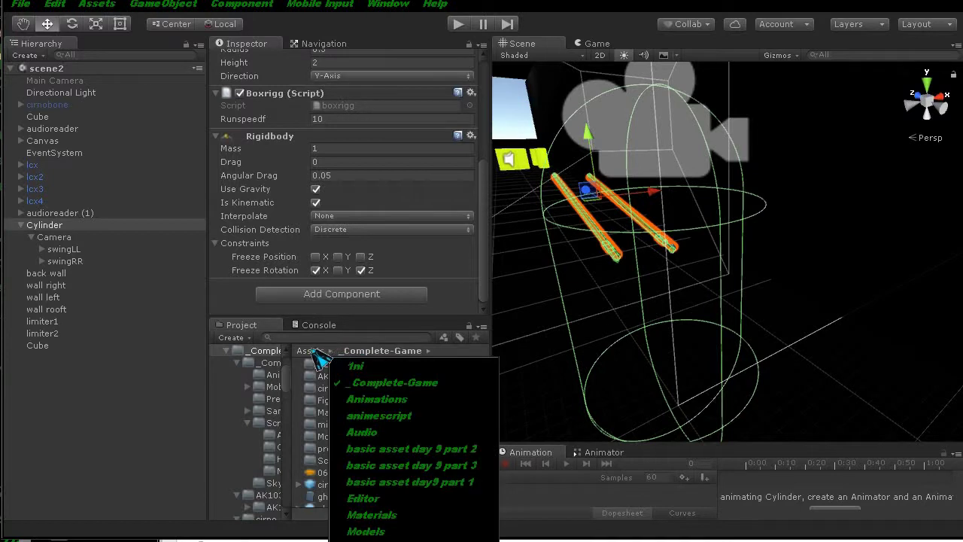
click(310, 351)
click(351, 465)
scroll(351, 465, down, 3)
scroll(346, 452, down, 1)
scroll(340, 438, up, 1)
double_click(329, 430)
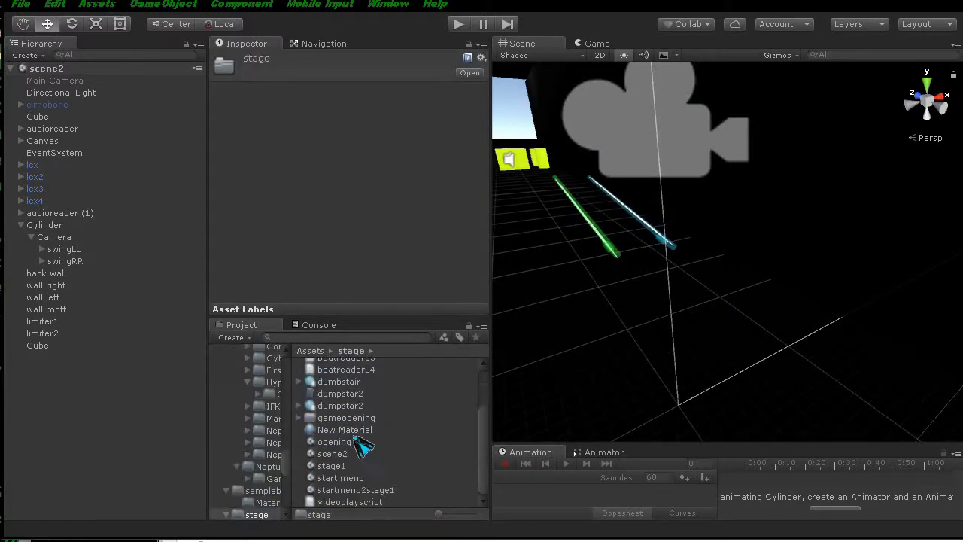
scroll(388, 452, up, 2)
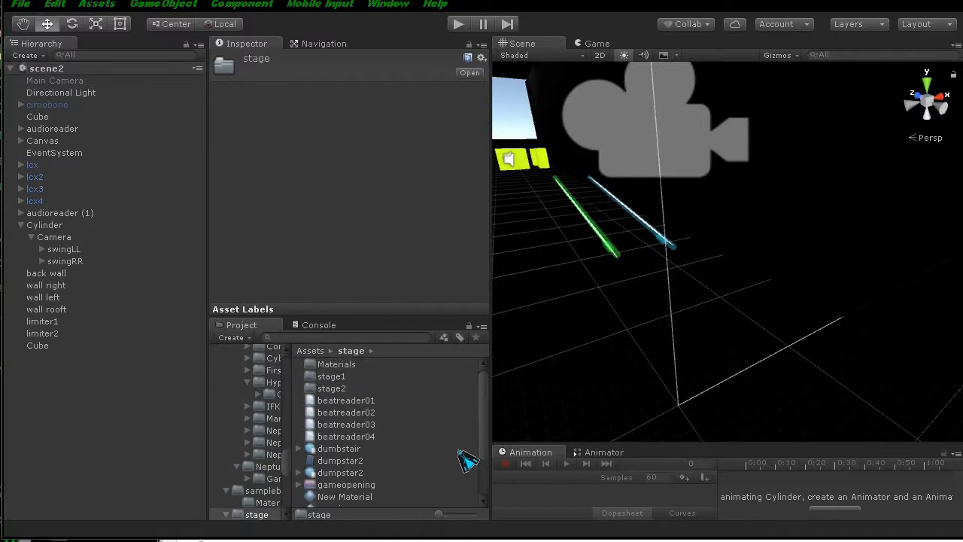
scroll(468, 461, down, 2)
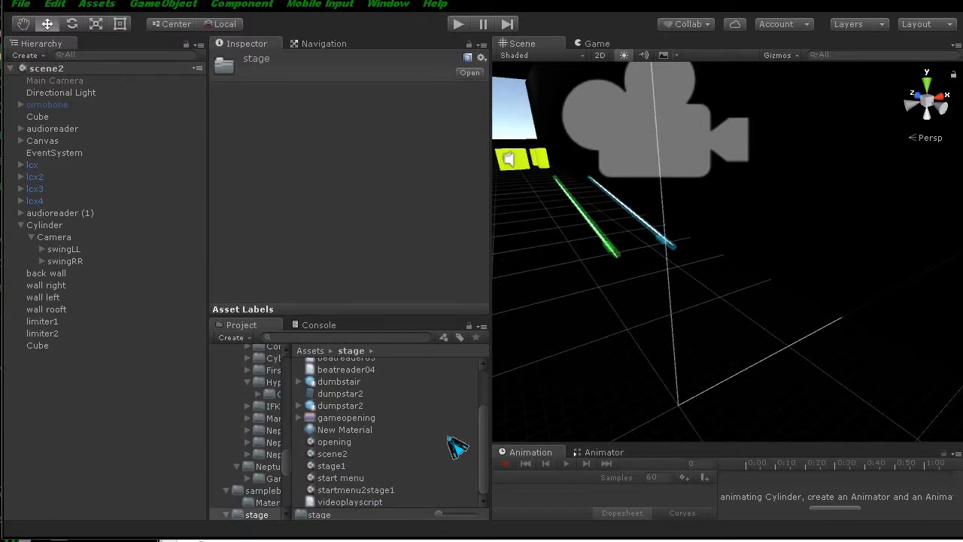
right_click(449, 442)
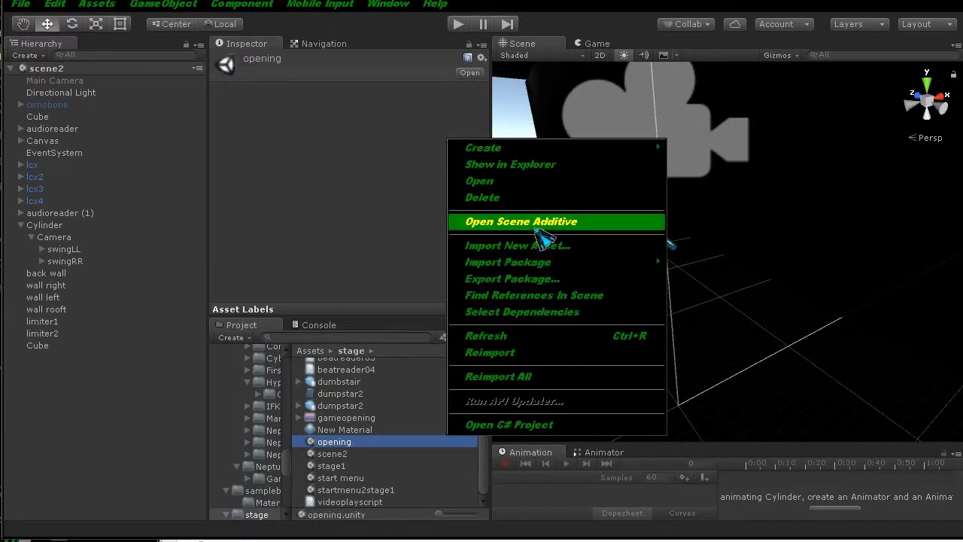
Add a new folder named stage3 inside the stage folder.
mouse_move(619, 148)
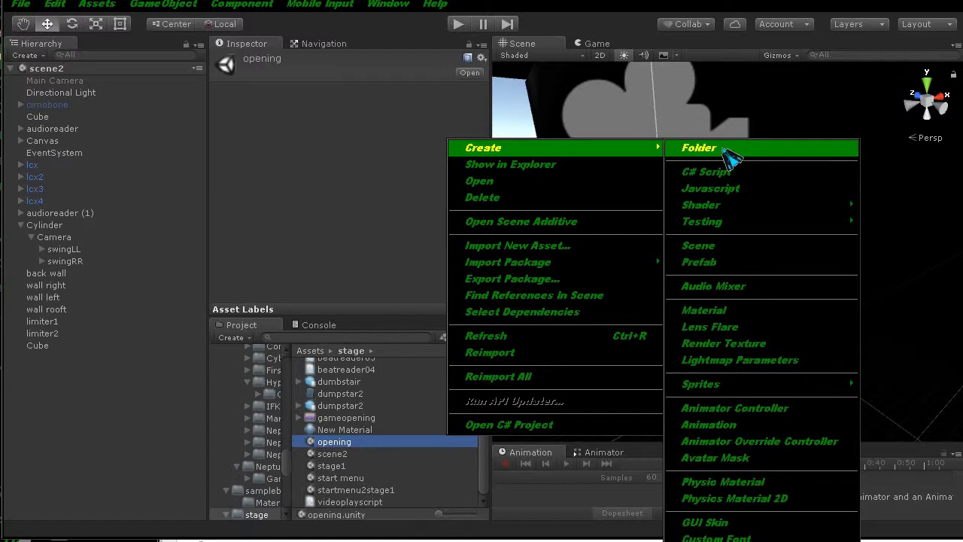
click(700, 149)
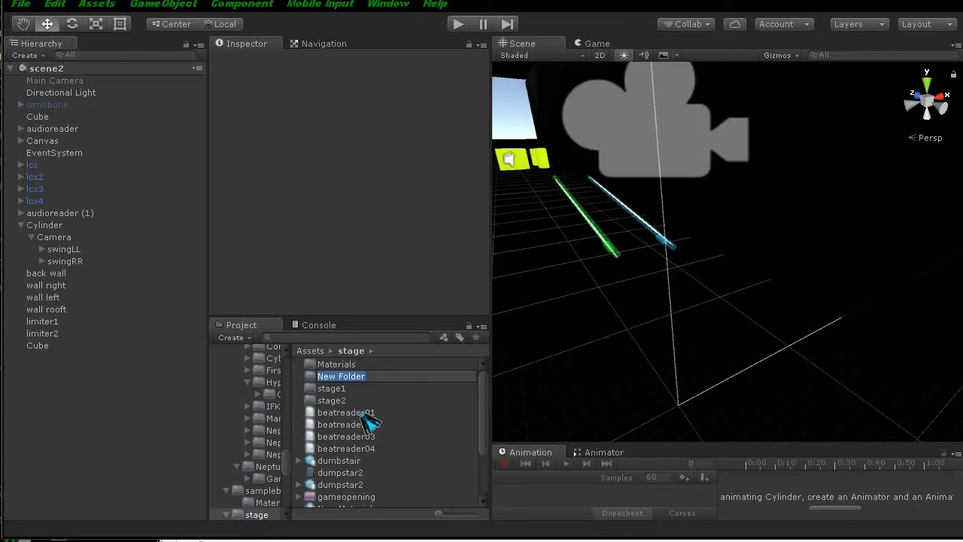
text(stage3)
key(Return)
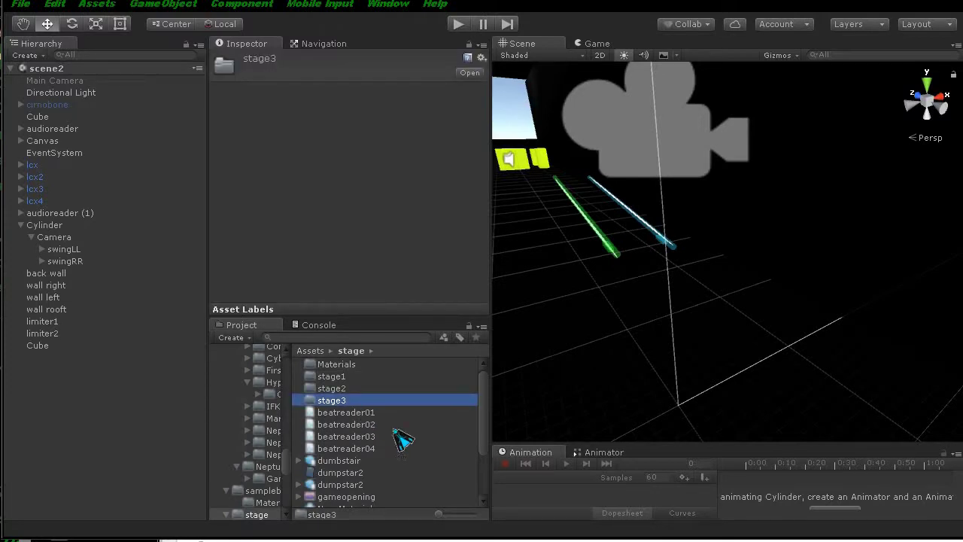
scroll(399, 440, down, 3)
Create a new scene asset with Create > Scene and name it stage3.
right_click(428, 466)
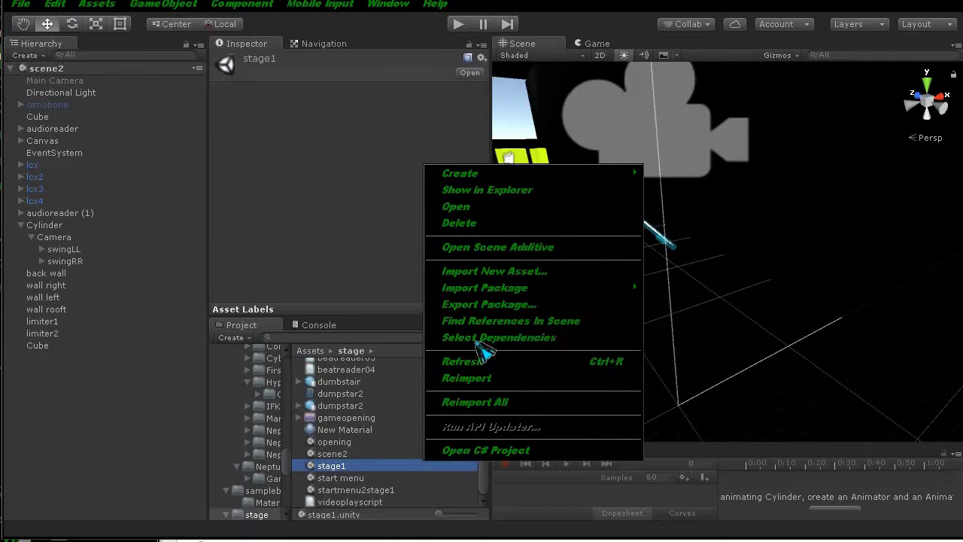
mouse_move(528, 176)
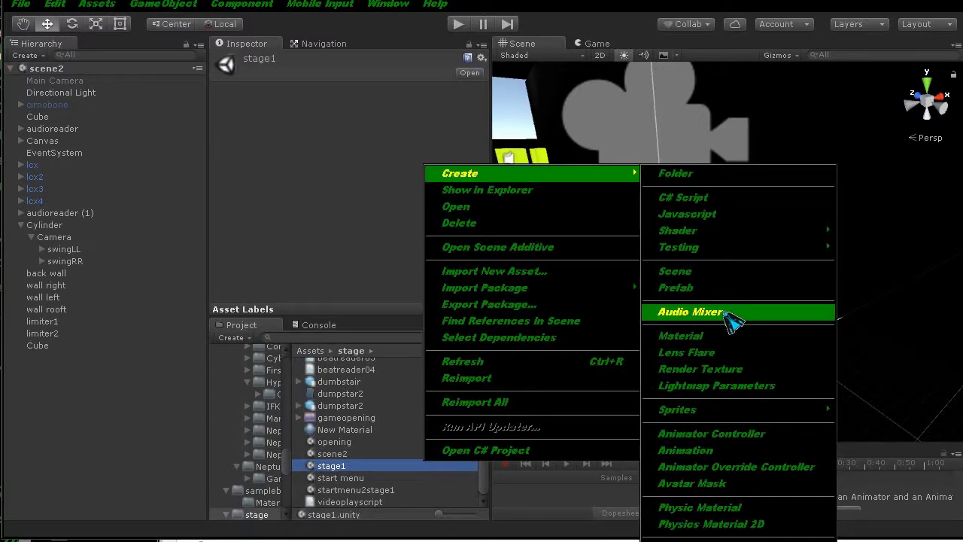
click(726, 272)
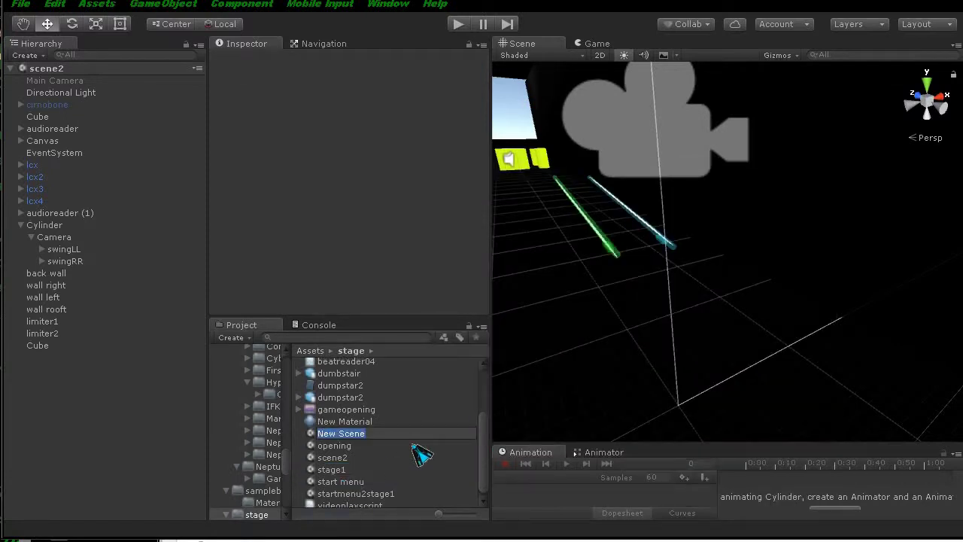
text(stage3)
key(Return)
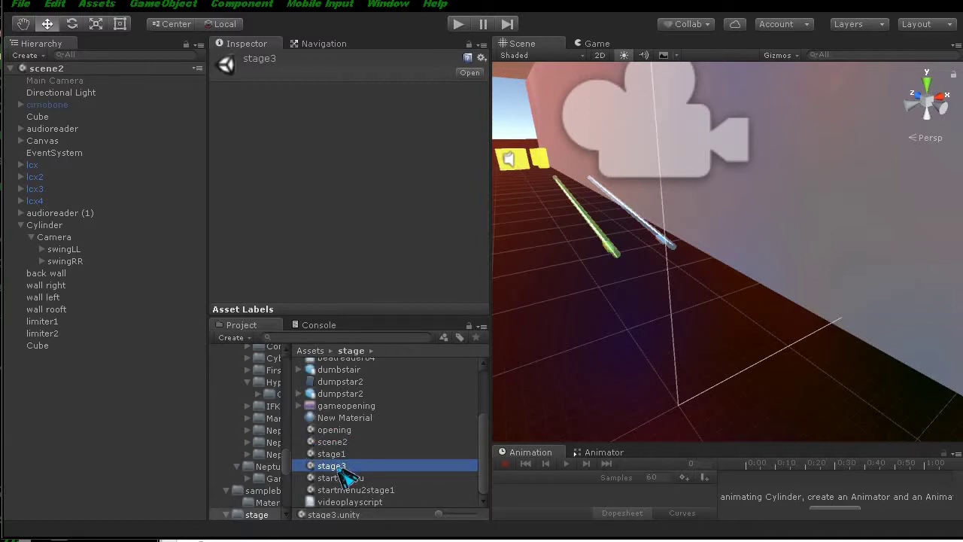
Open the stage3 scene with its default Main Camera and Directional Light.
double_click(341, 466)
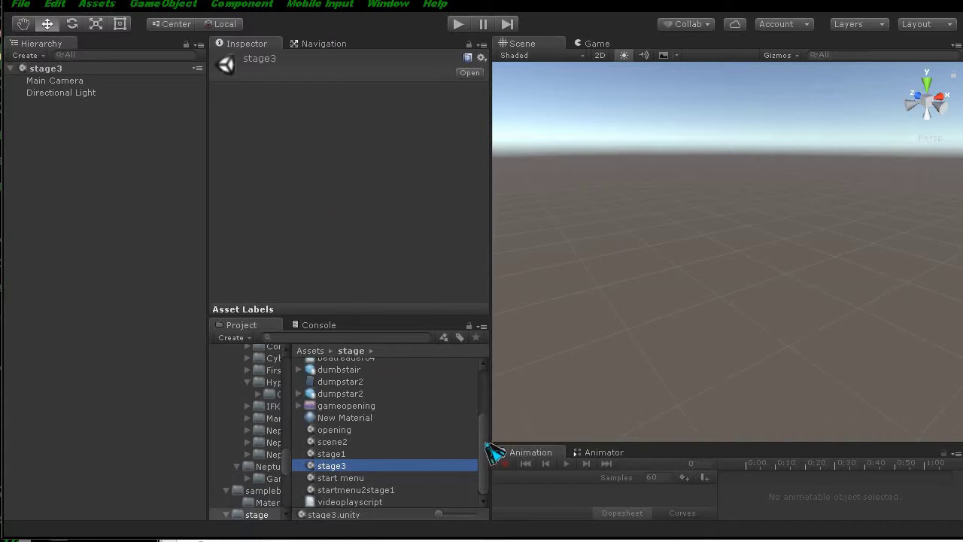
drag(484, 444, 483, 378)
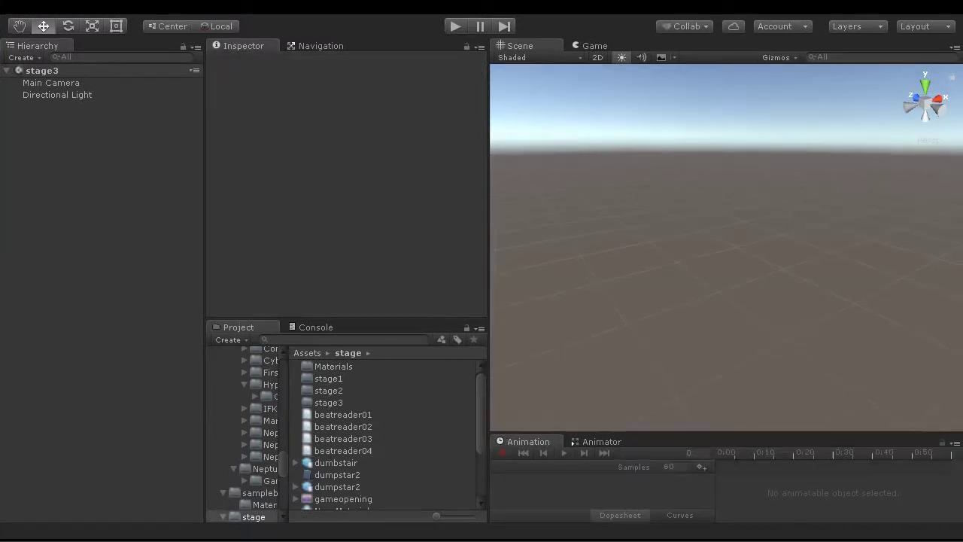
Choose akibanation2.unitypackage from Assets > Import Package > Custom Package to import.
click(159, 6)
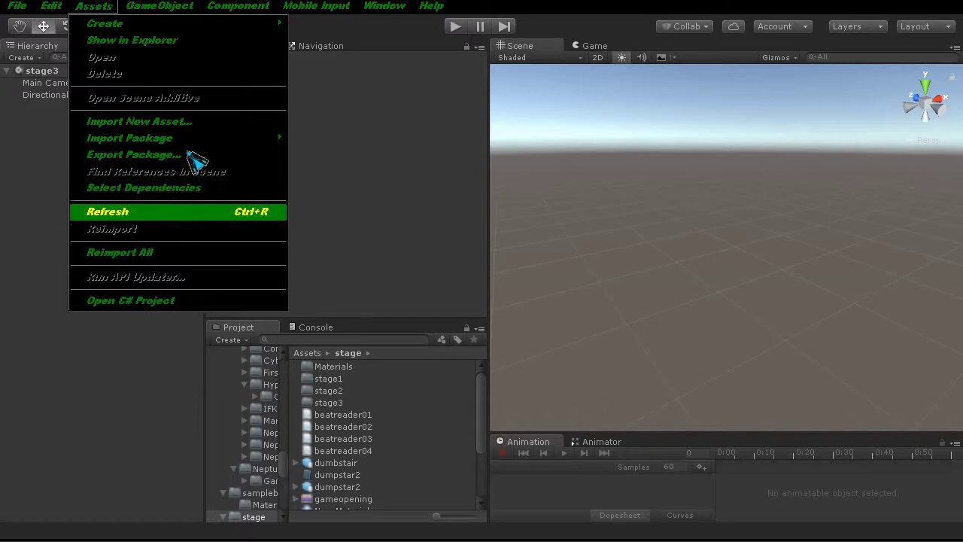
click(340, 137)
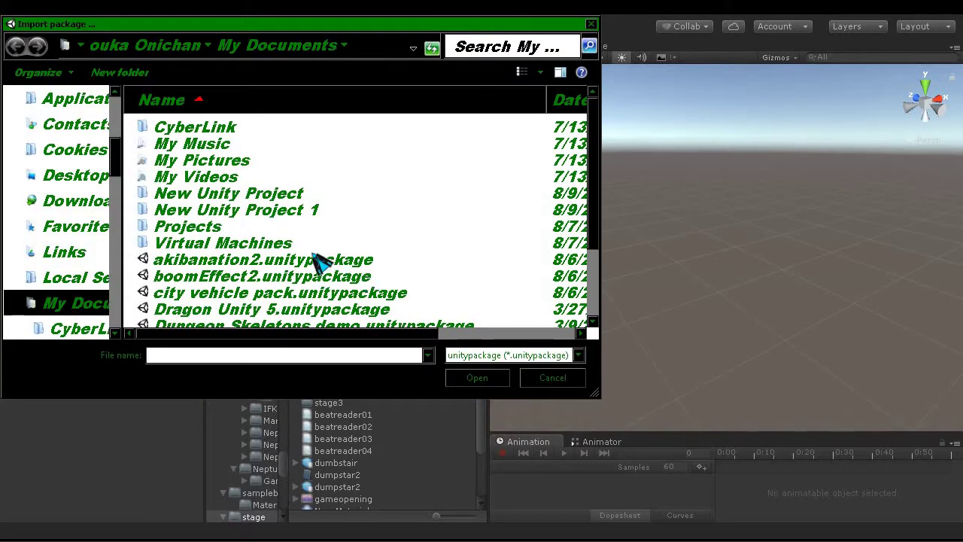
click(322, 261)
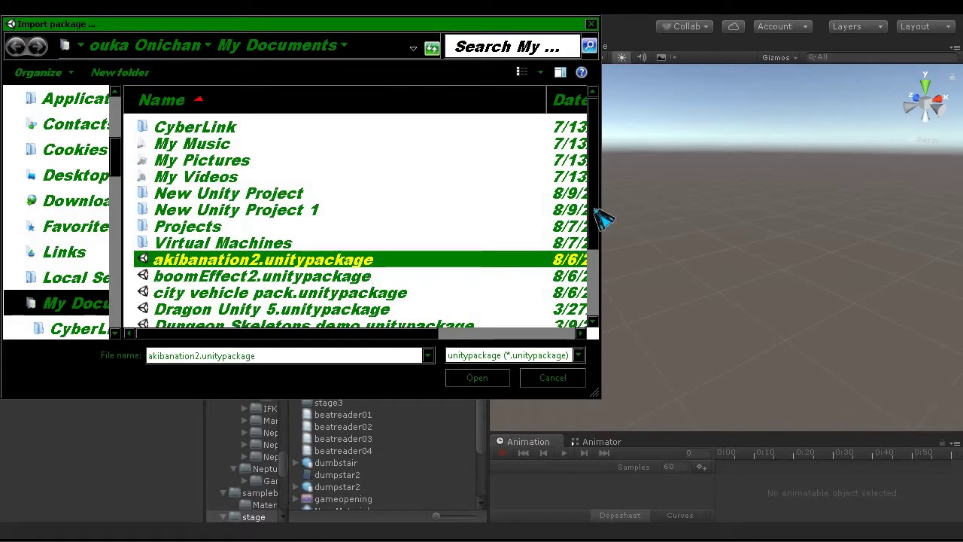
scroll(586, 253, down, 1)
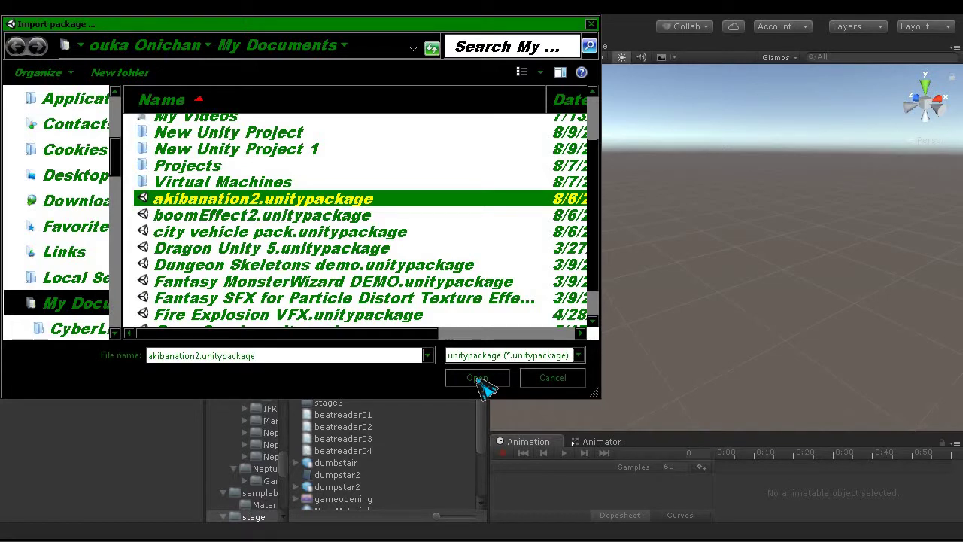
click(481, 381)
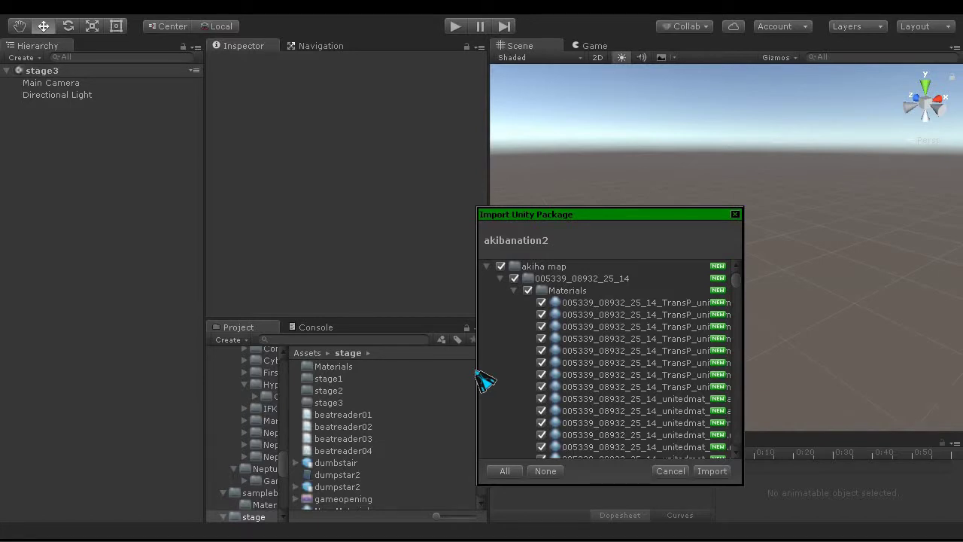
Import all akibanation2 assets, including the akiha map materials and Sunny textures.
scroll(640, 354, down, 3)
scroll(639, 354, up, 3)
scroll(629, 365, down, 5)
scroll(613, 384, down, 5)
scroll(662, 398, down, 5)
scroll(700, 369, down, 5)
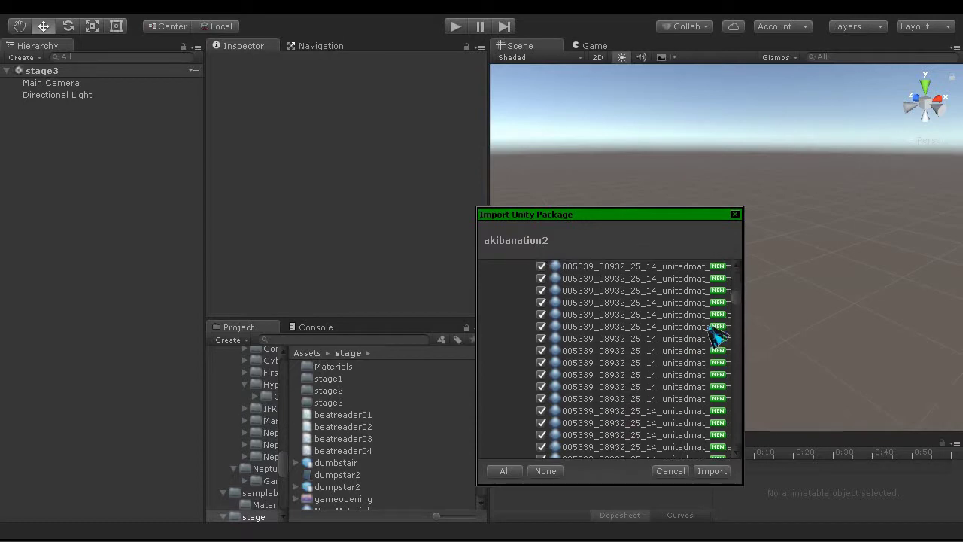
drag(737, 301, 748, 452)
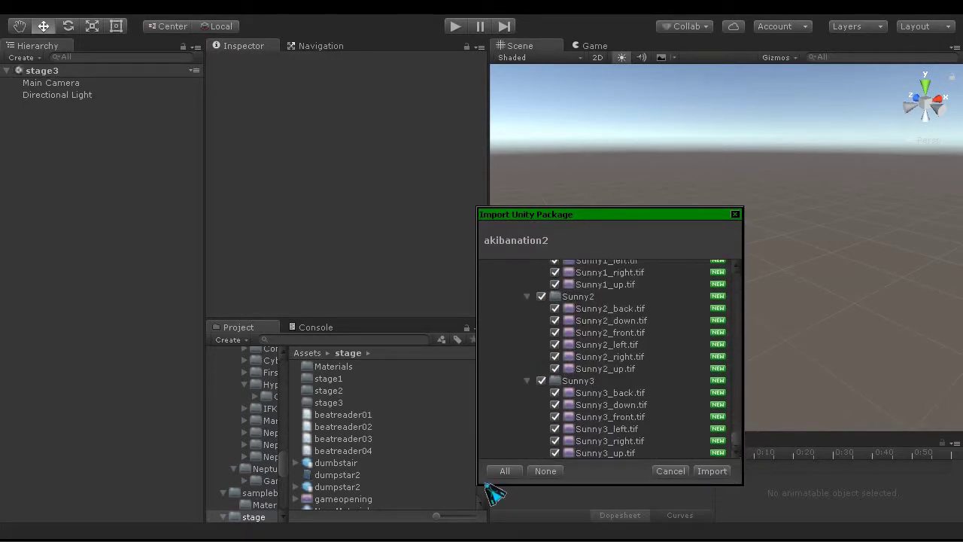
click(713, 473)
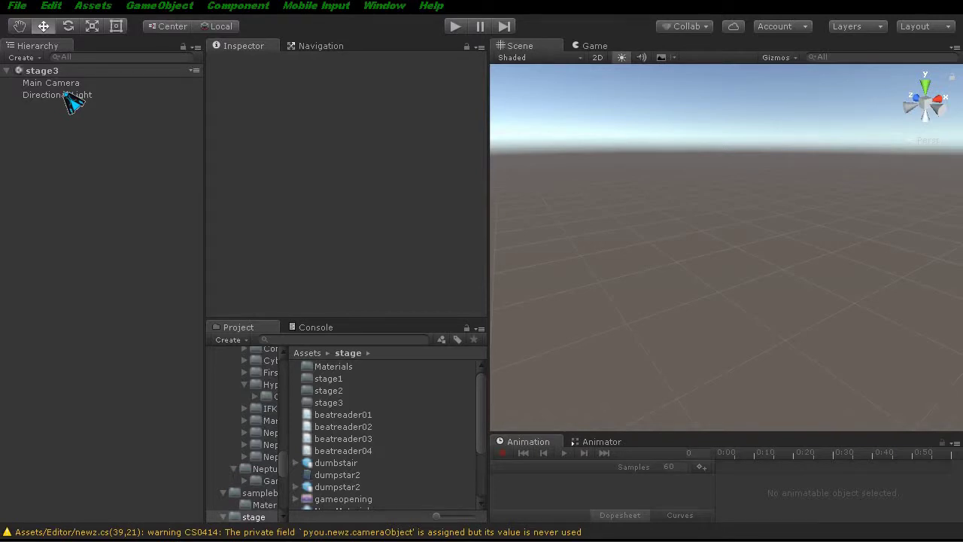
Select the Directional Light, then return the Project browser to the top-level Assets folder.
click(73, 104)
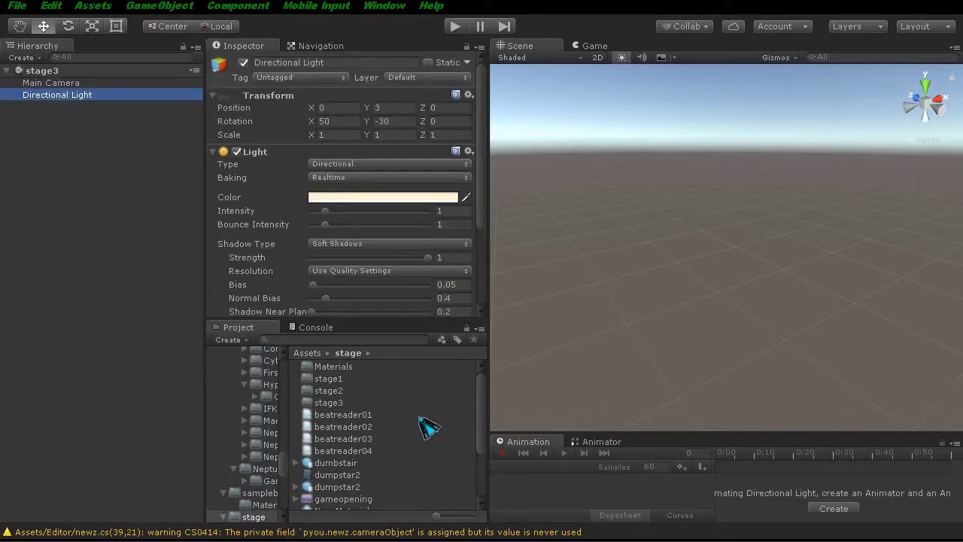
scroll(427, 427, down, 3)
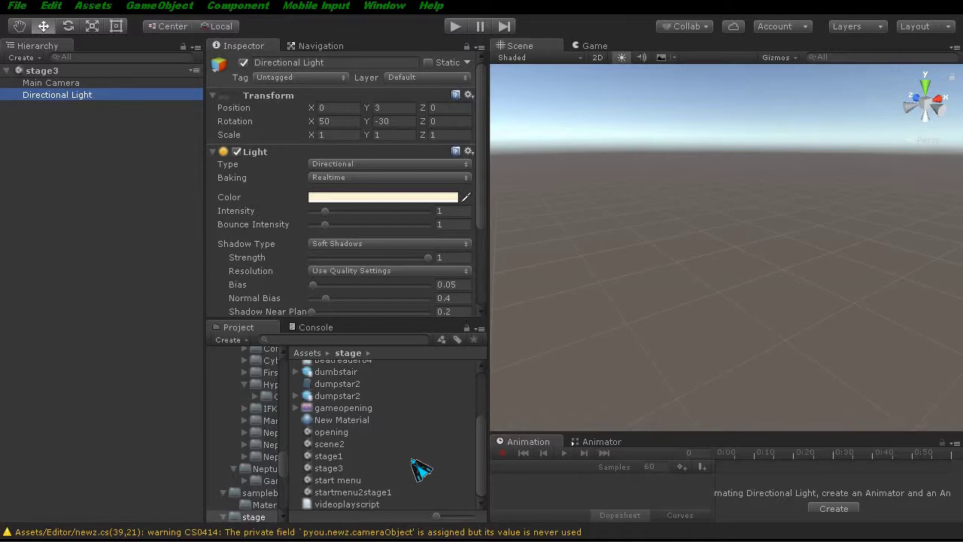
scroll(422, 468, up, 3)
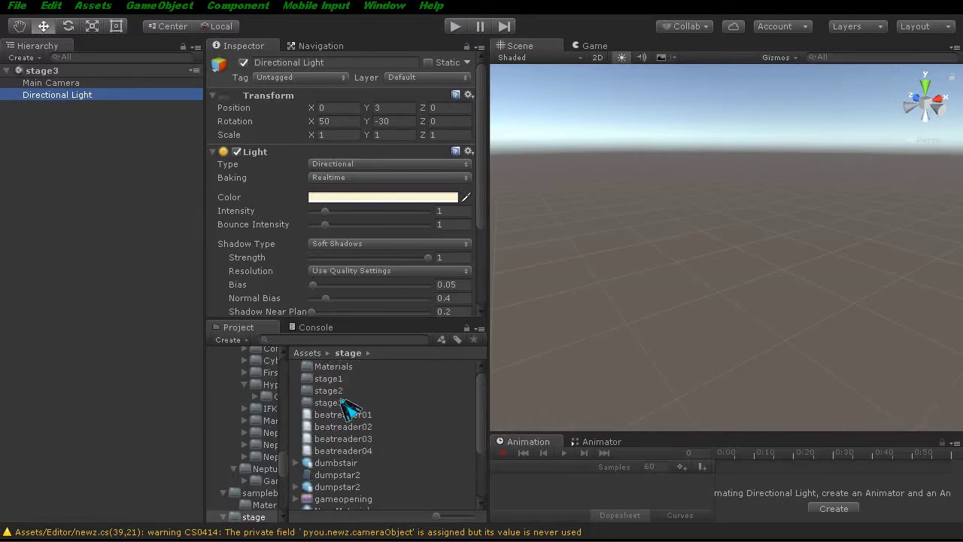
scroll(348, 407, down, 2)
scroll(344, 402, up, 2)
scroll(374, 426, down, 2)
scroll(374, 426, down, 2)
scroll(393, 441, up, 2)
scroll(394, 441, up, 2)
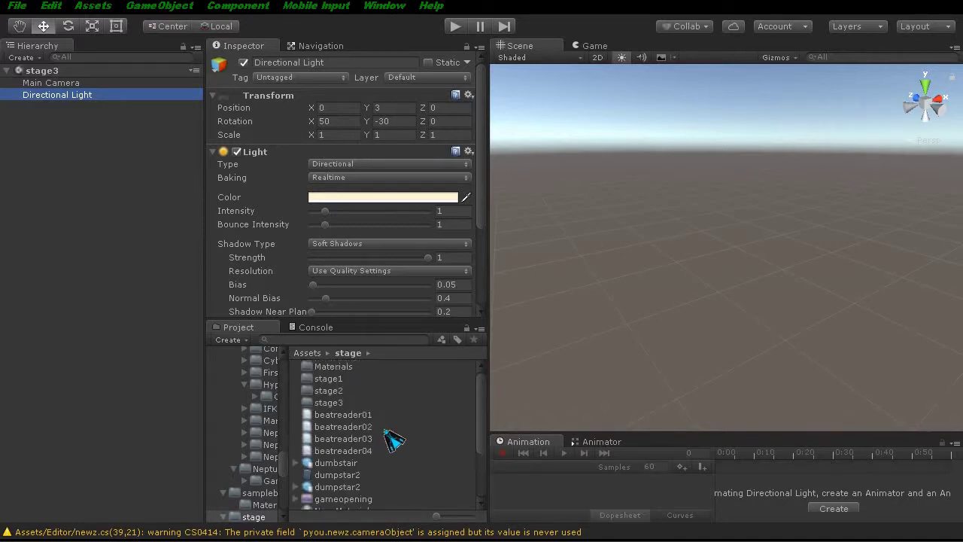
click(308, 353)
Open akiha map > Skyboxes and preview Sunny2, StarryNight, Overcast2, MoonShine and Eerie skyboxes.
click(356, 393)
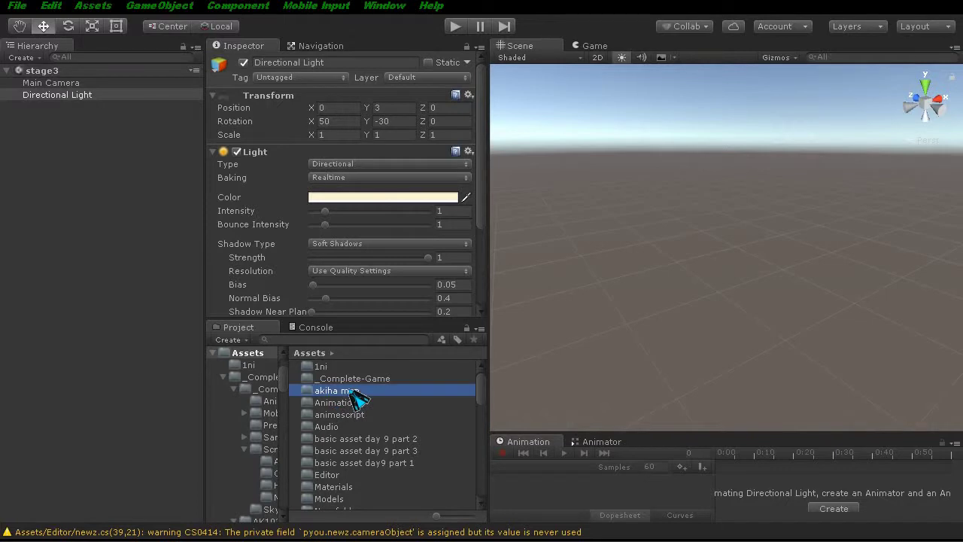
double_click(357, 397)
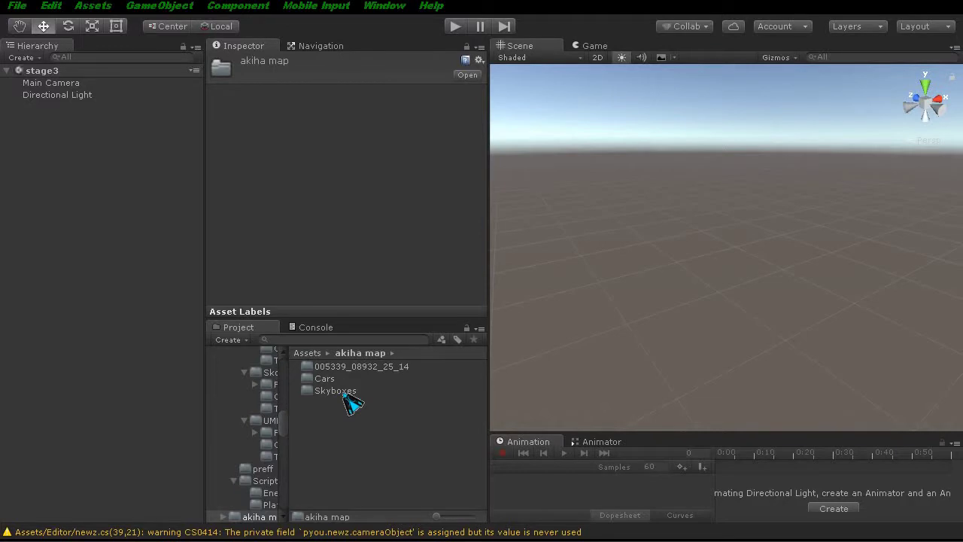
double_click(344, 392)
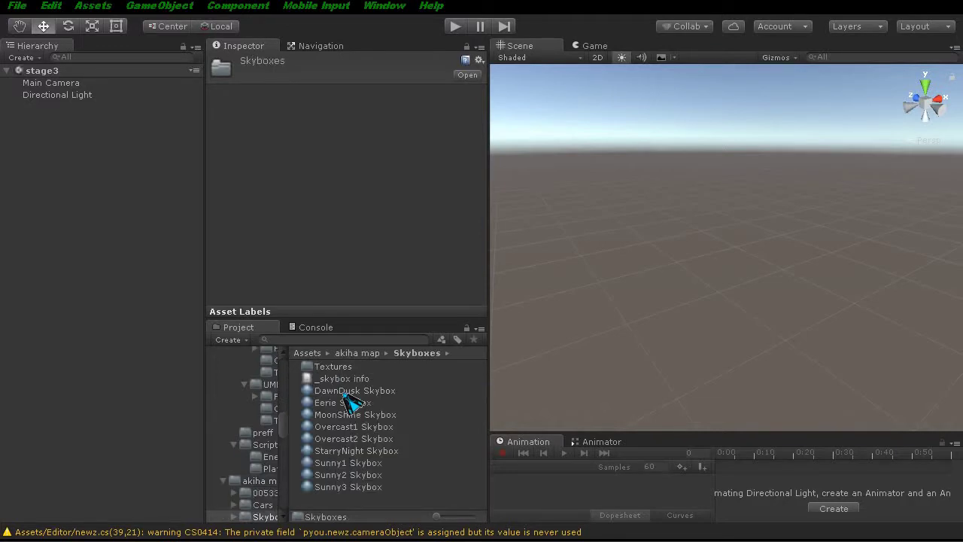
click(352, 475)
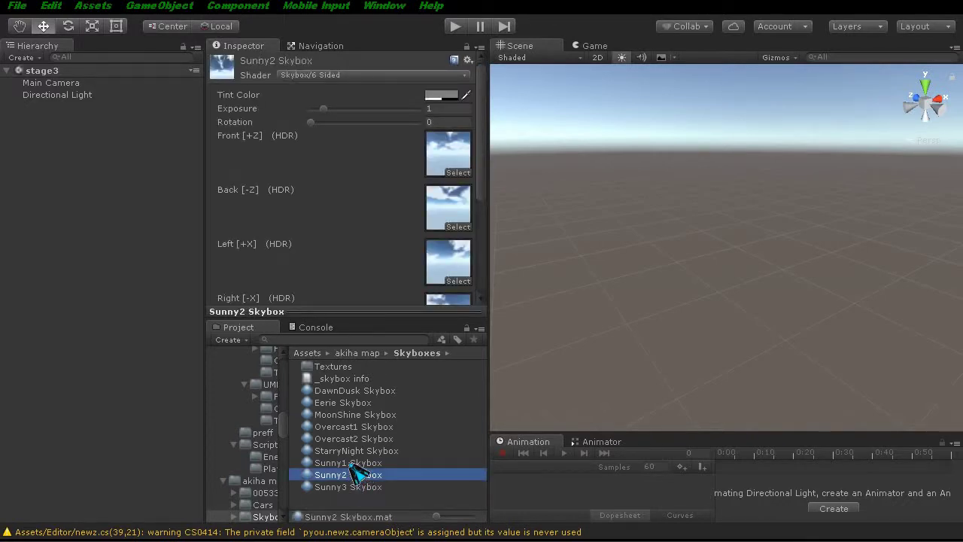
click(350, 464)
click(349, 454)
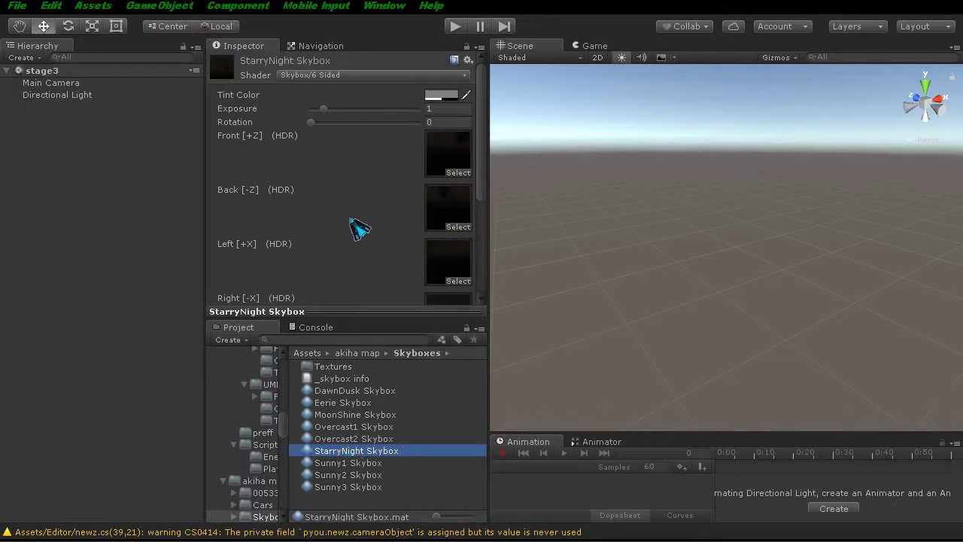
scroll(360, 228, down, 5)
click(351, 438)
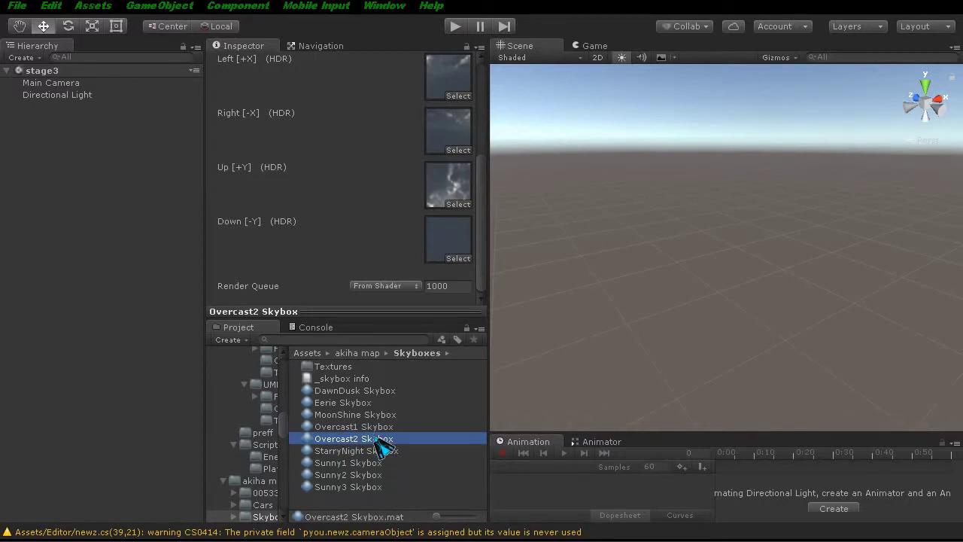
click(361, 419)
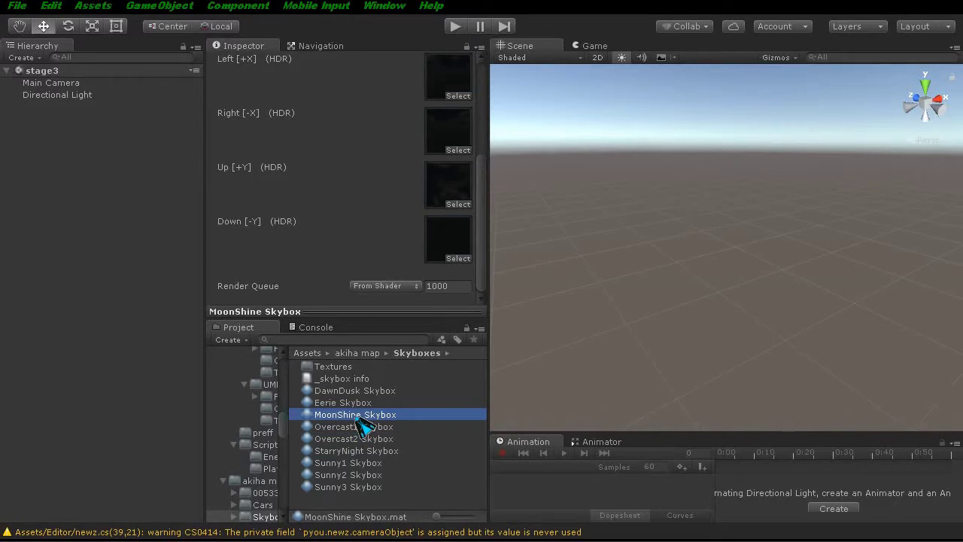
click(344, 403)
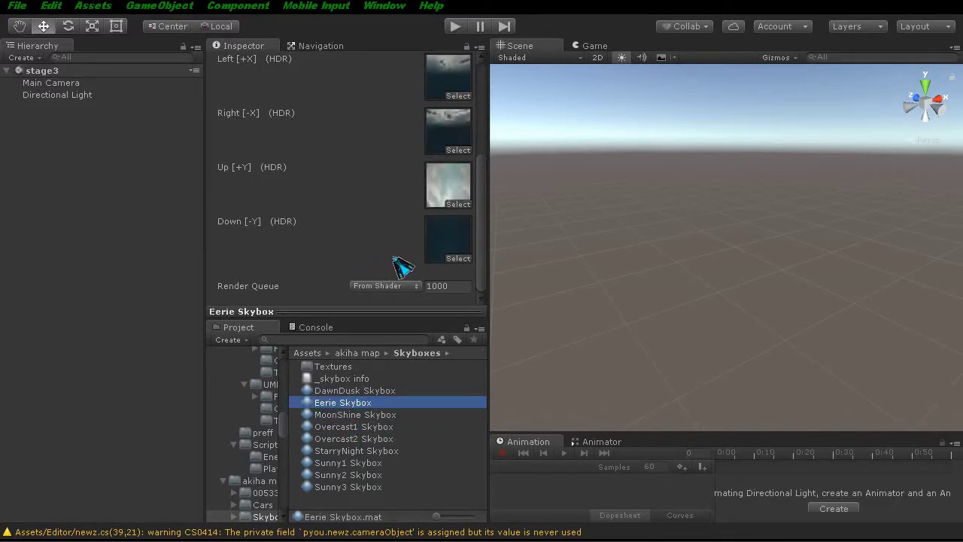
Set Eerie Skybox's Down [-Y] face texture to Eerie_down.
click(459, 258)
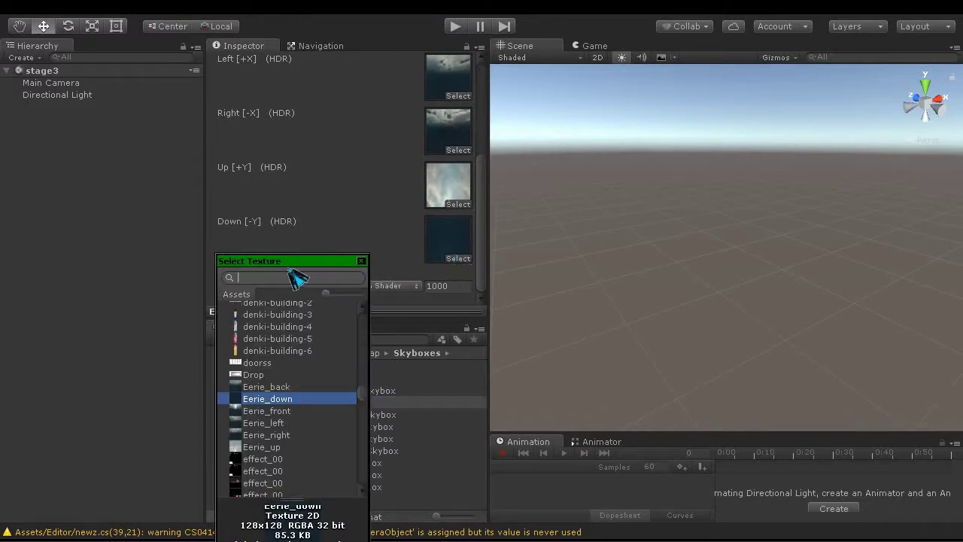
mouse_move(317, 267)
mouse_down()
mouse_move(247, 311)
mouse_move(360, 213)
mouse_up()
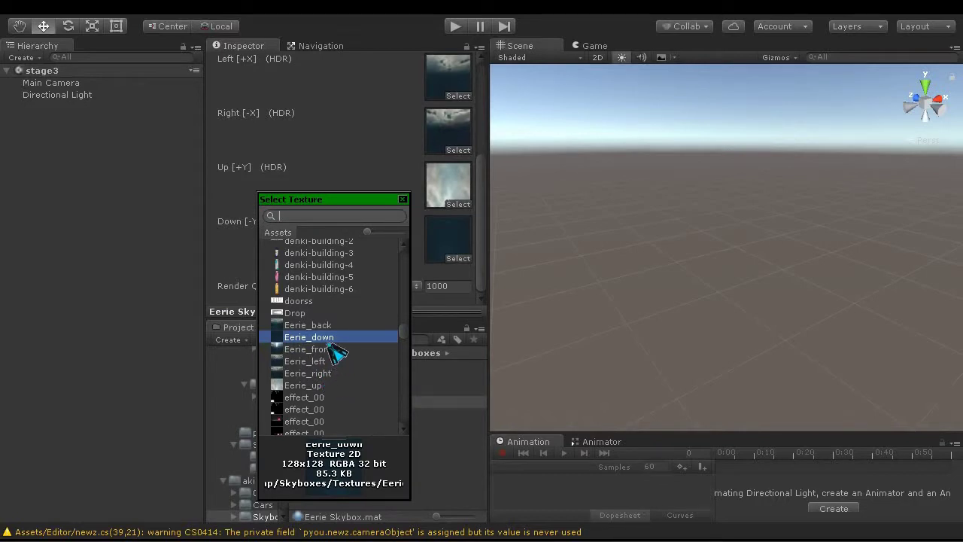
click(403, 199)
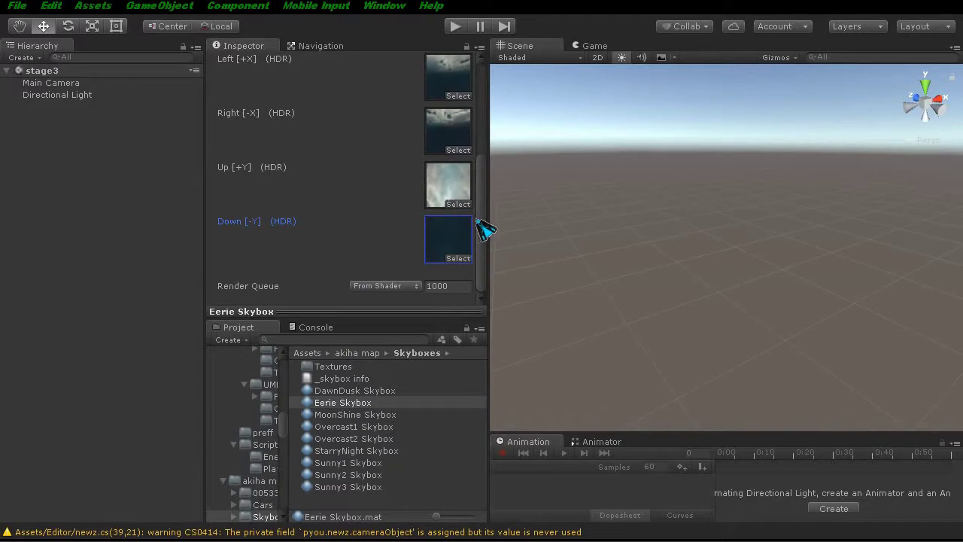
drag(479, 226, 480, 109)
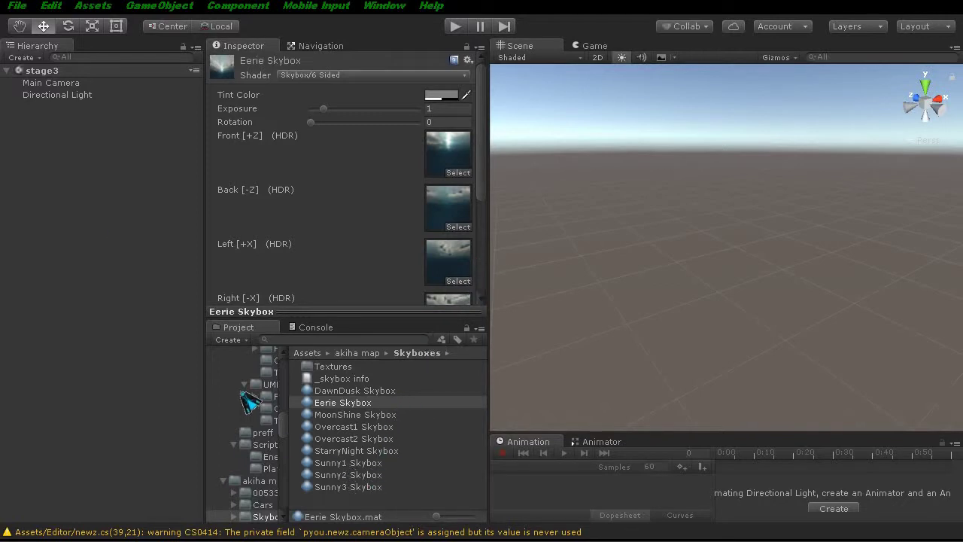
click(124, 228)
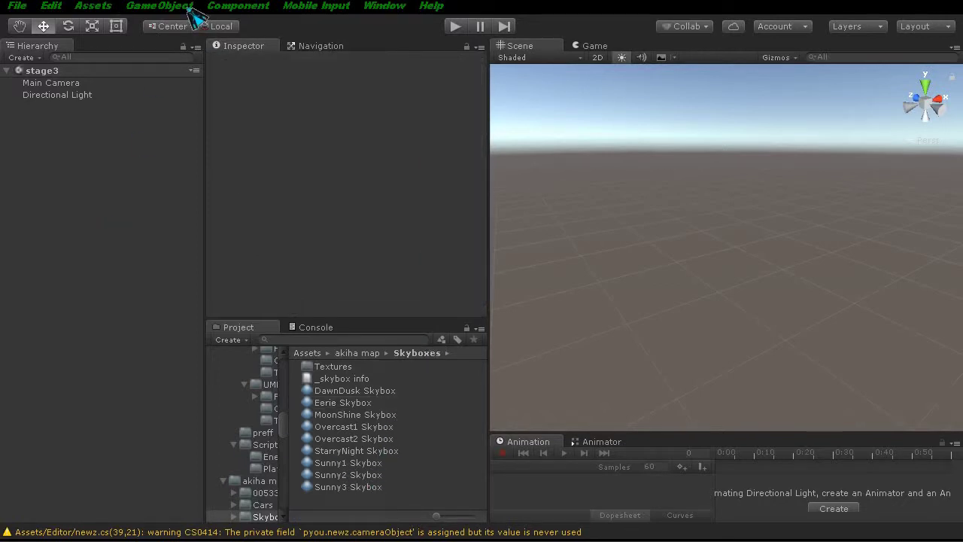
Open Window > Lighting and dock it beside the Hierarchy, widening the scene view.
click(226, 8)
mouse_move(385, 8)
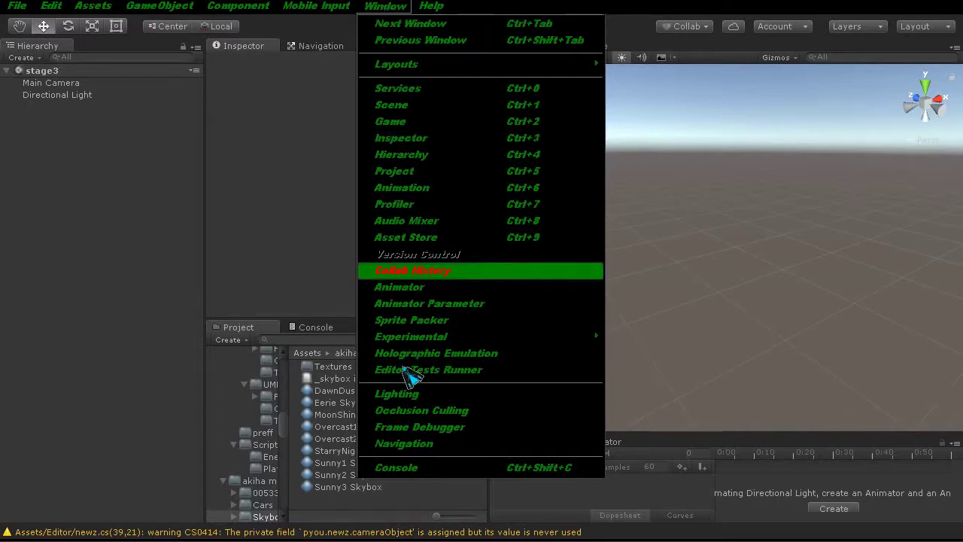
click(408, 397)
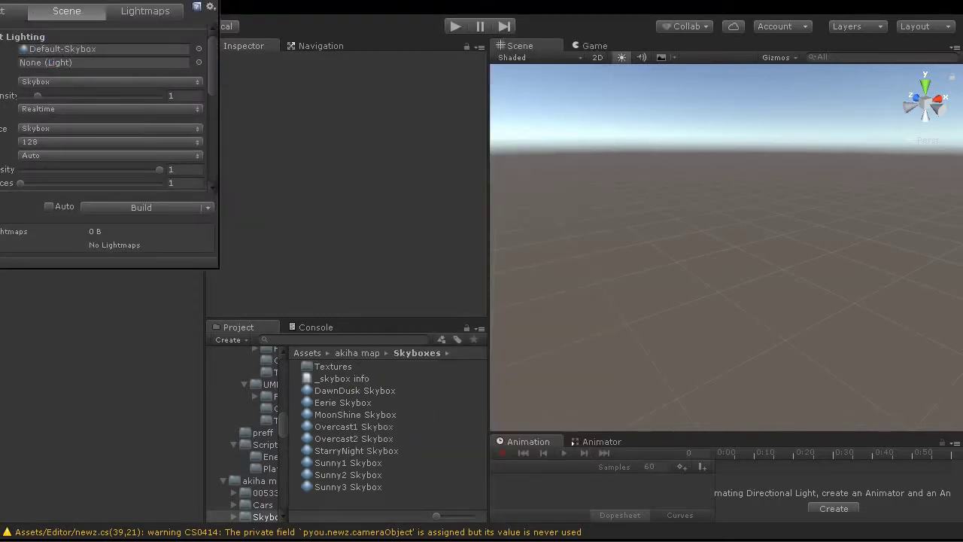
drag(75, 57, 215, 136)
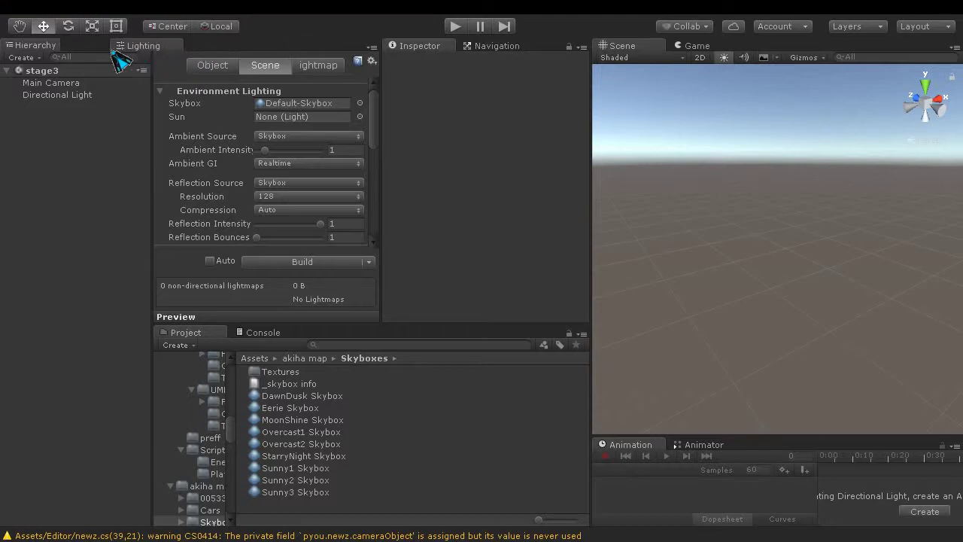
drag(203, 53, 90, 46)
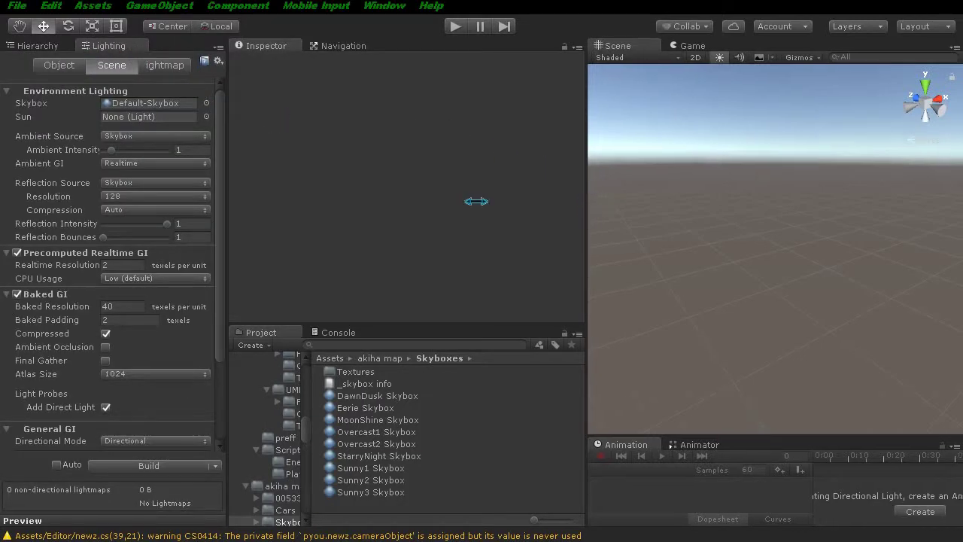
drag(591, 197, 391, 199)
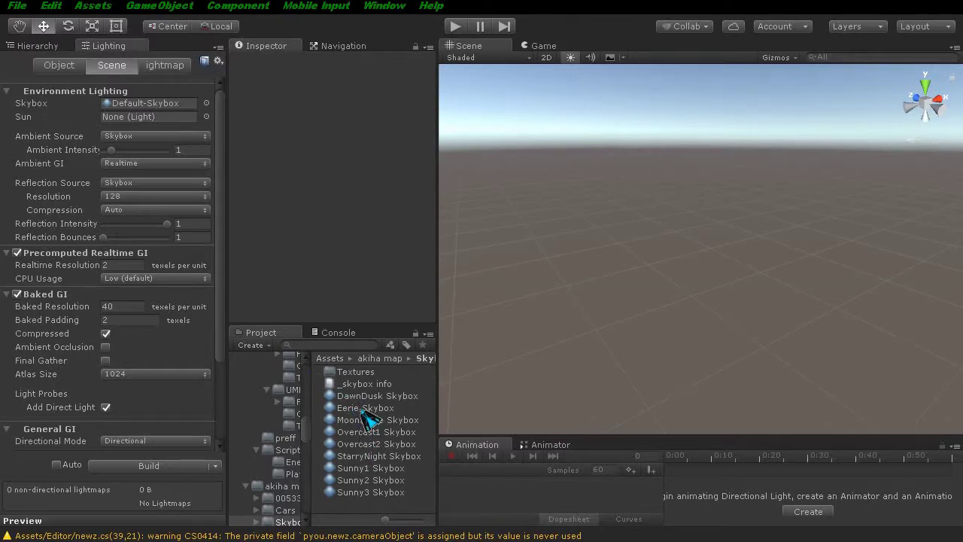
Assign Eerie Skybox as the scene's environment skybox and preview it in the Game view.
drag(359, 413, 149, 110)
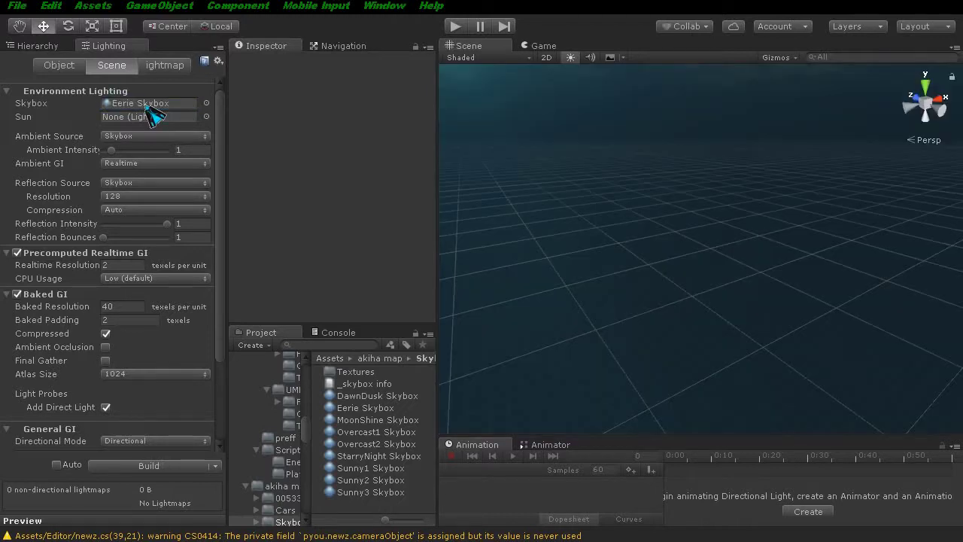
right_drag(563, 230, 551, 164)
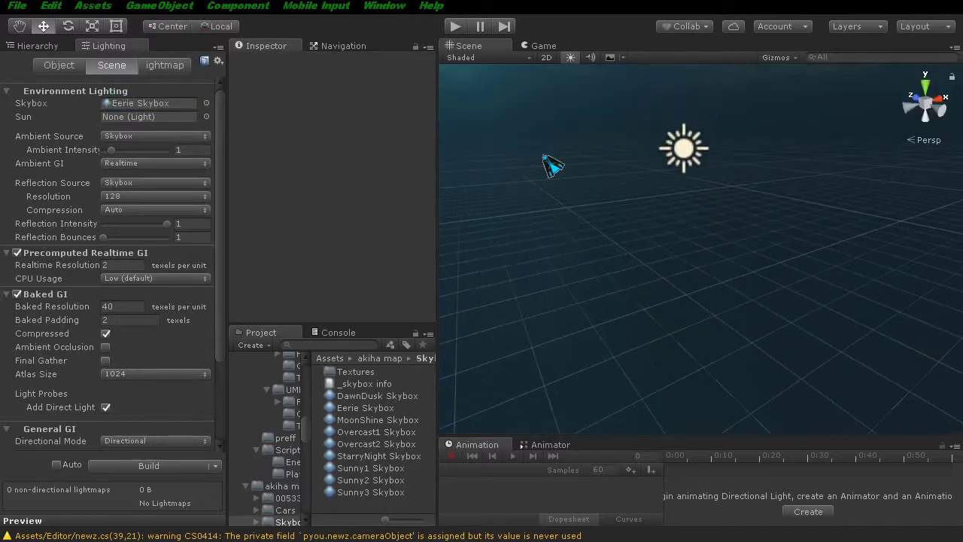
click(542, 48)
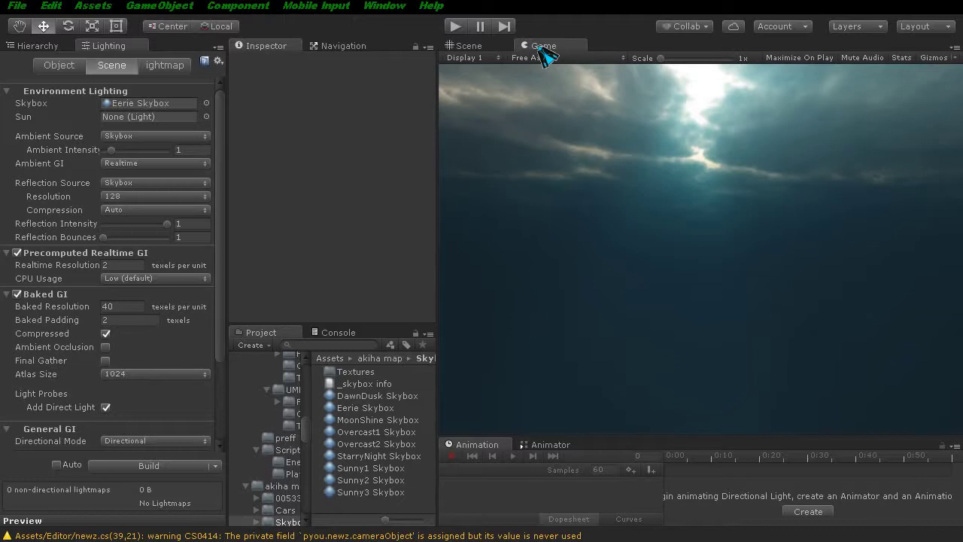
click(463, 47)
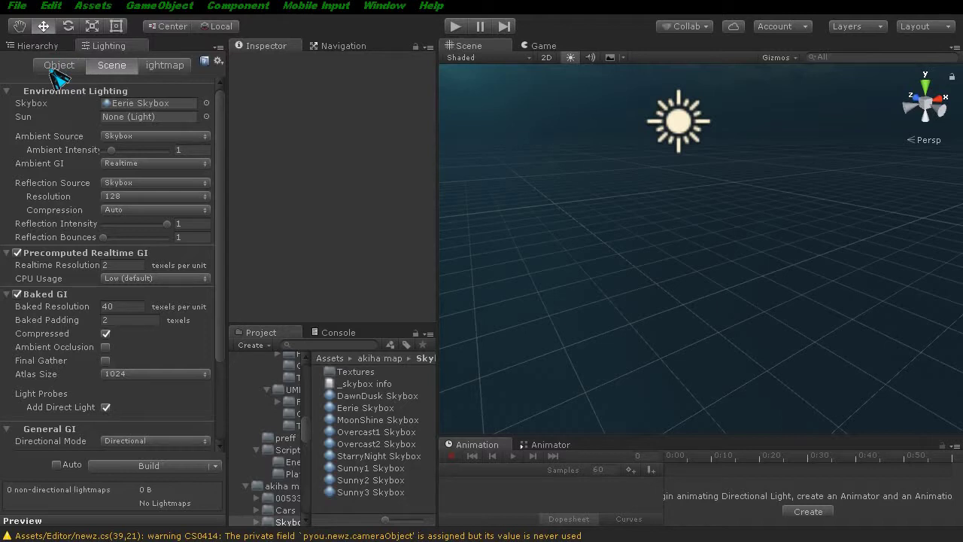
click(52, 68)
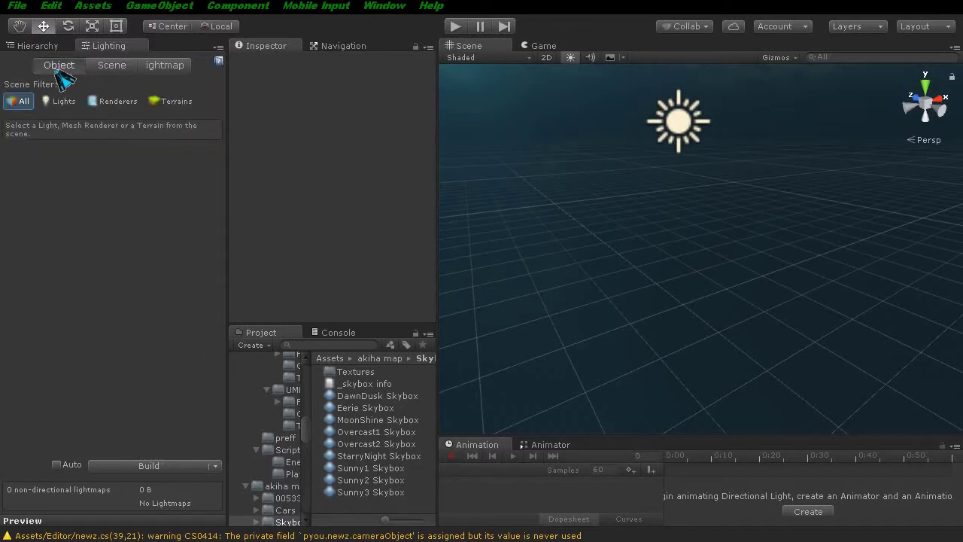
click(124, 66)
click(38, 46)
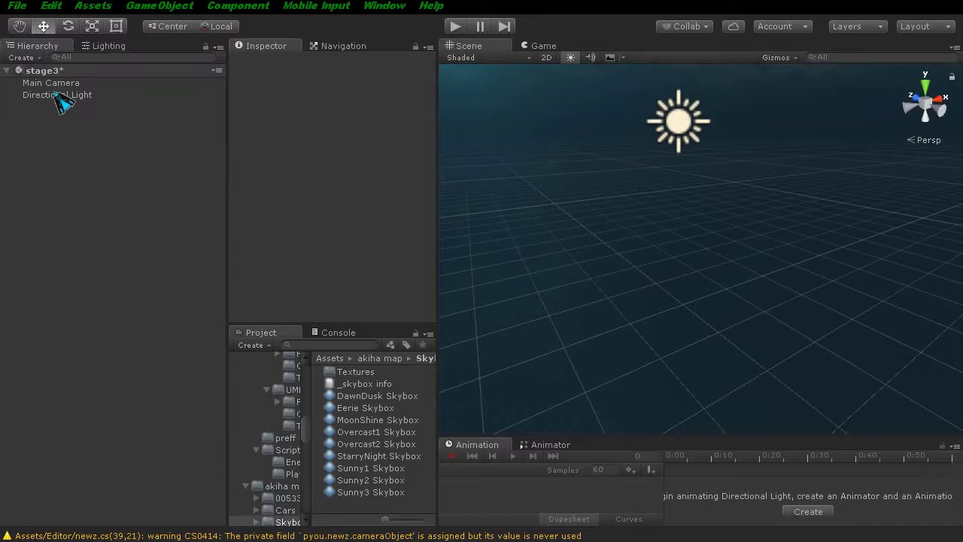
click(382, 359)
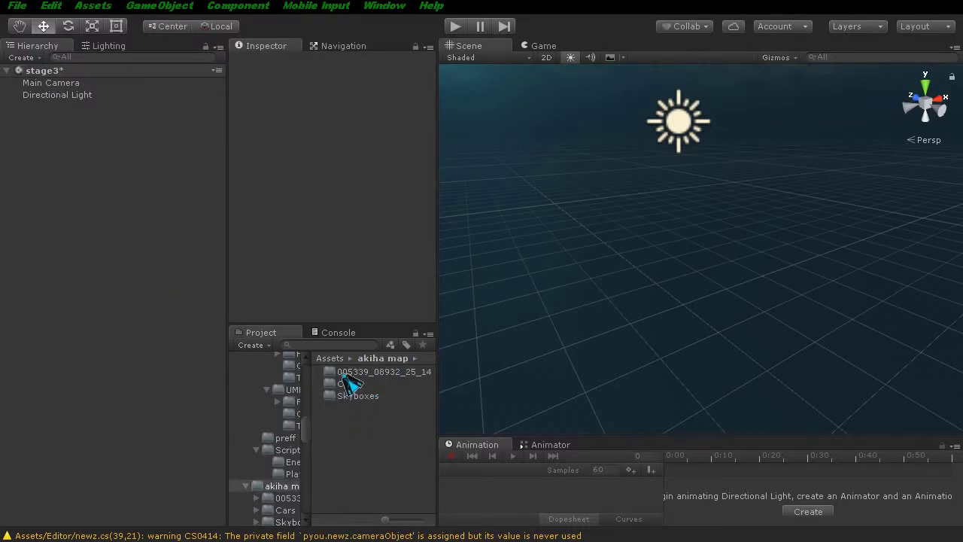
click(369, 377)
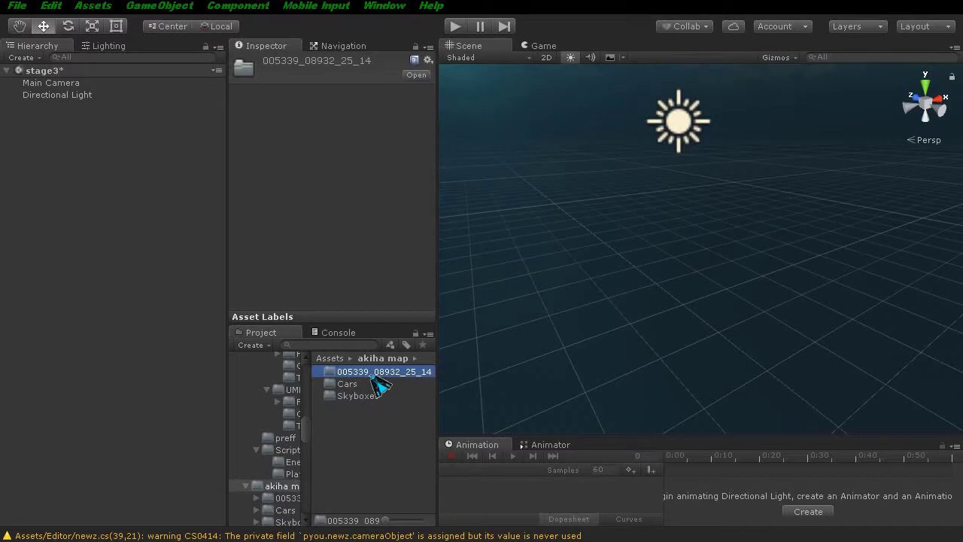
double_click(372, 376)
click(364, 385)
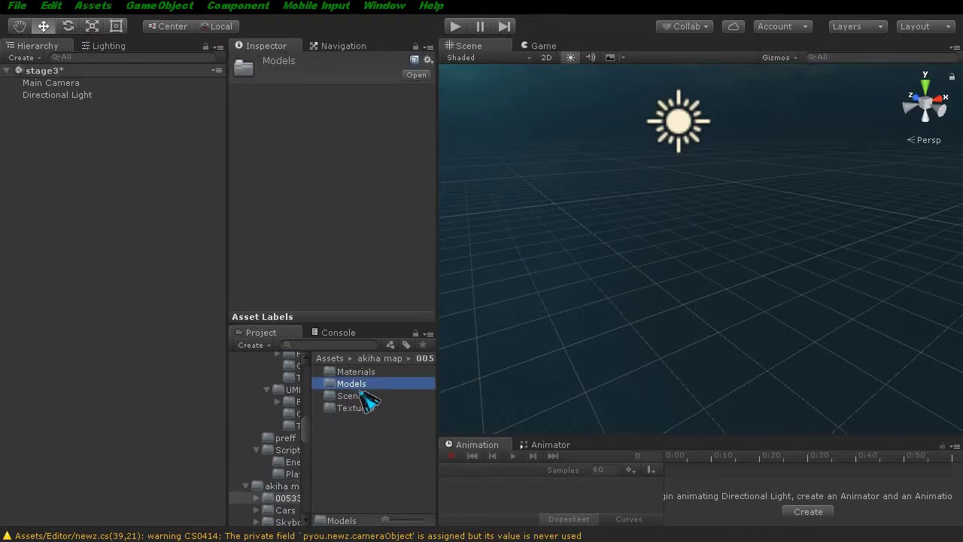
double_click(361, 385)
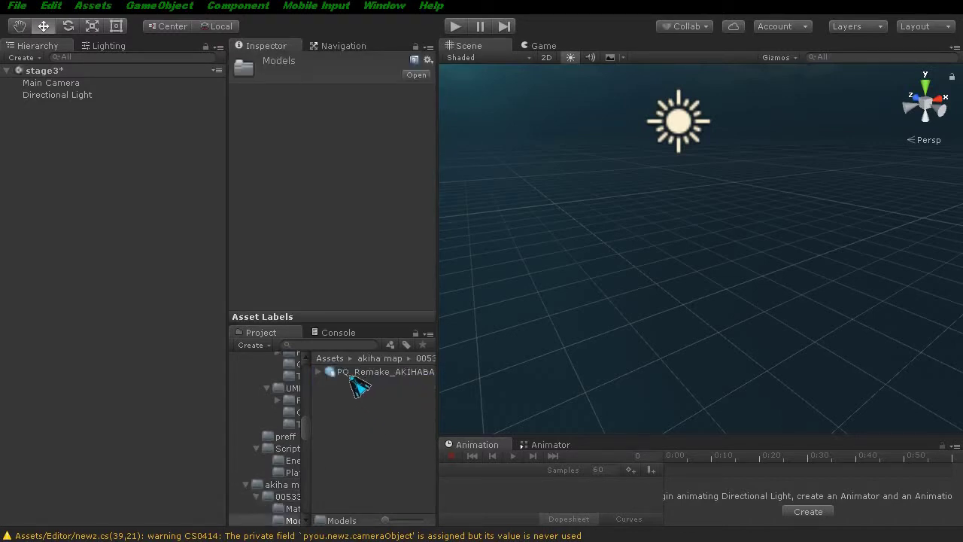
drag(327, 372, 74, 300)
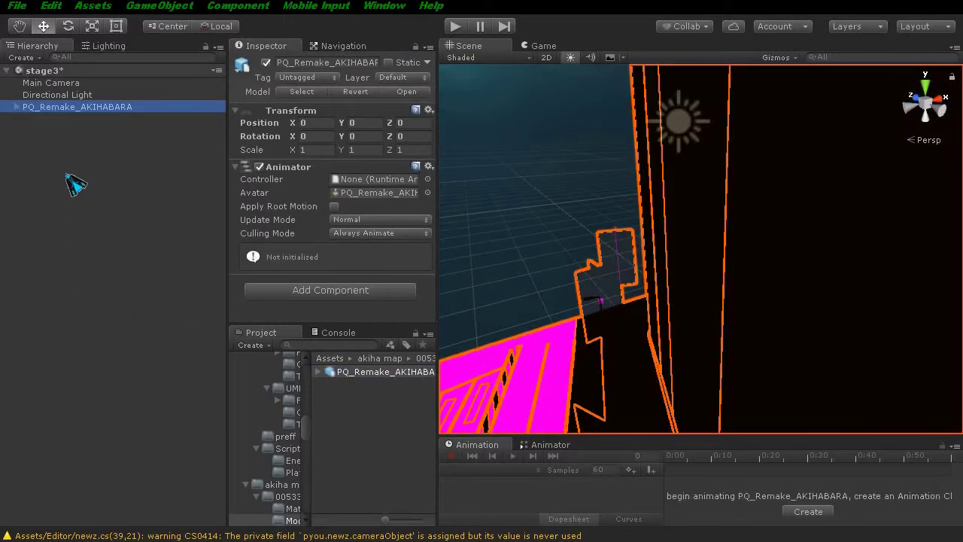
scroll(659, 274, down, 3)
scroll(659, 275, down, 3)
scroll(659, 275, down, 3)
scroll(659, 275, down, 3)
scroll(658, 275, down, 4)
scroll(659, 274, down, 4)
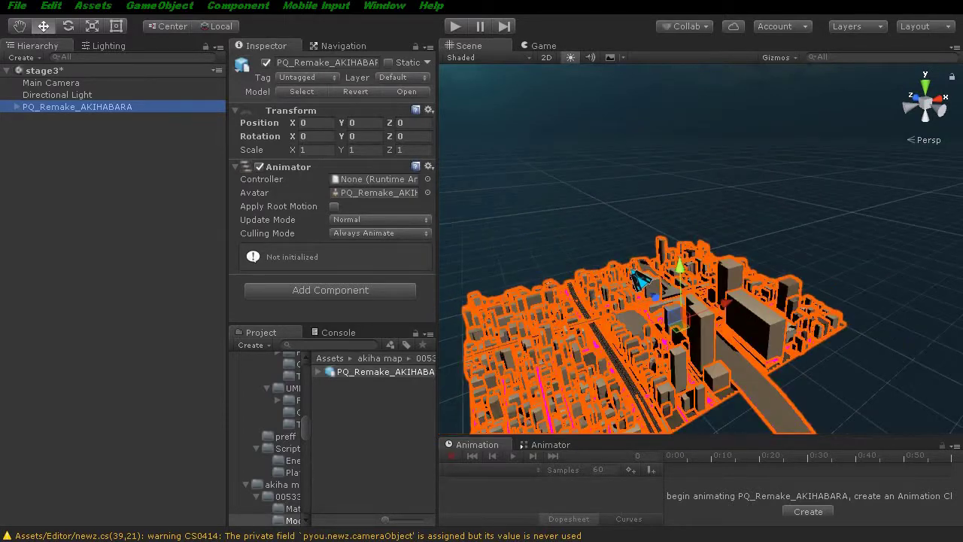
scroll(659, 274, down, 3)
middle_drag(658, 275, 659, 255)
scroll(659, 256, up, 2)
scroll(660, 256, up, 3)
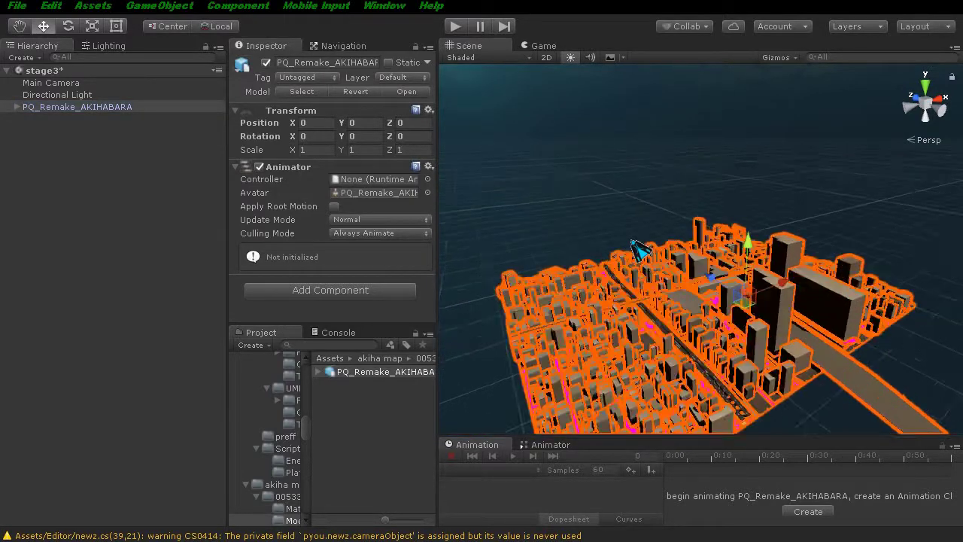
scroll(659, 256, up, 3)
scroll(659, 256, up, 2)
scroll(634, 244, up, 2)
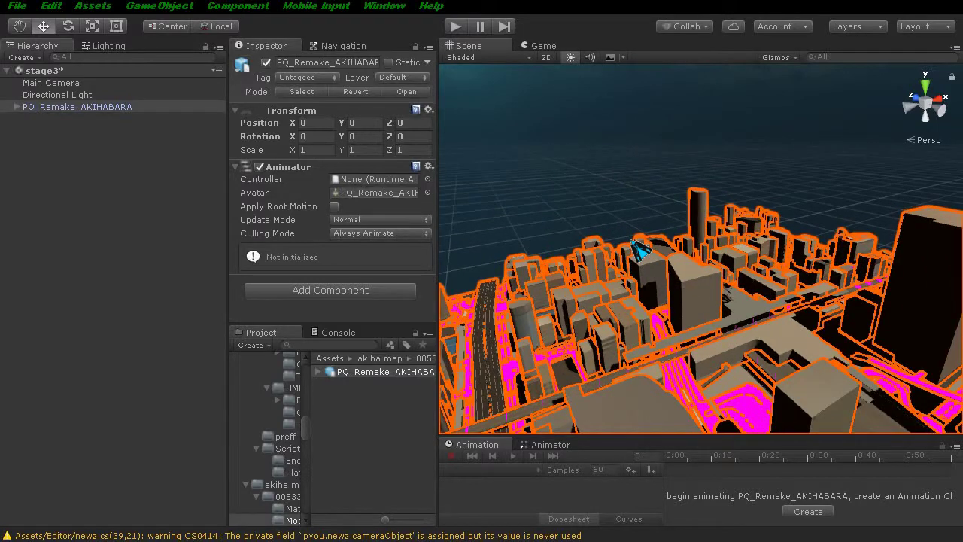
scroll(640, 251, down, 2)
scroll(639, 250, down, 2)
scroll(639, 250, down, 2)
scroll(639, 251, down, 1)
scroll(638, 250, down, 2)
middle_drag(638, 250, 745, 196)
scroll(700, 177, up, 5)
scroll(617, 254, up, 3)
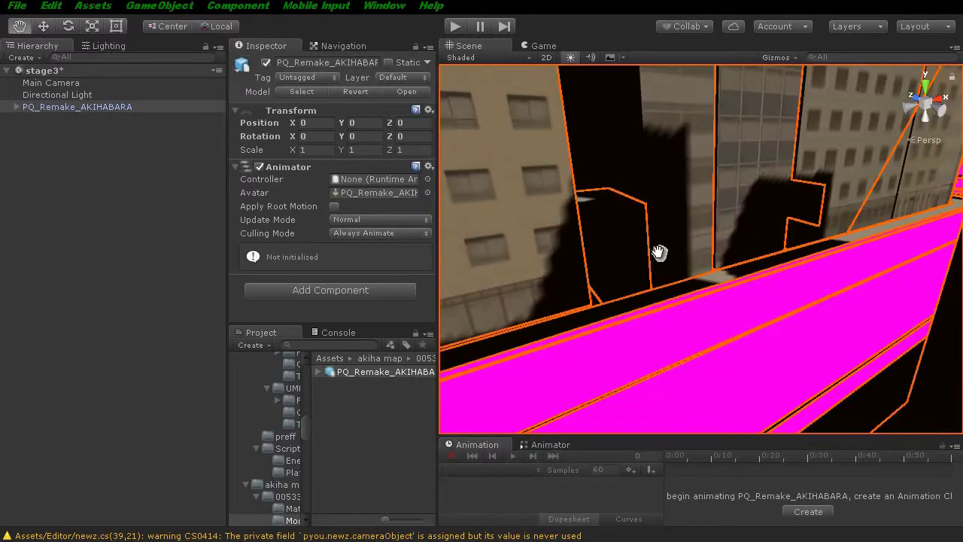
scroll(662, 253, down, 2)
scroll(716, 276, down, 3)
middle_drag(715, 275, 744, 277)
scroll(703, 262, up, 3)
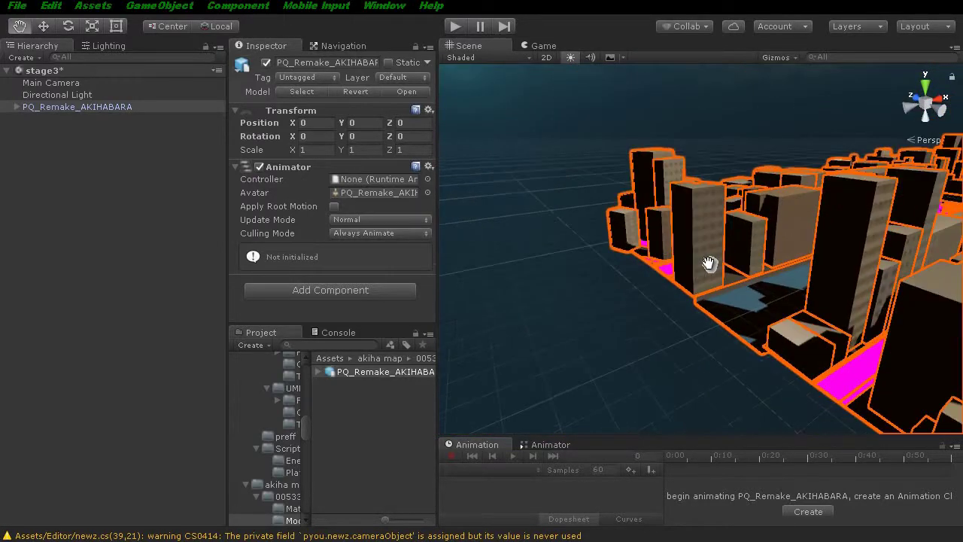
scroll(752, 301, up, 3)
scroll(882, 333, up, 2)
middle_drag(882, 339, 708, 295)
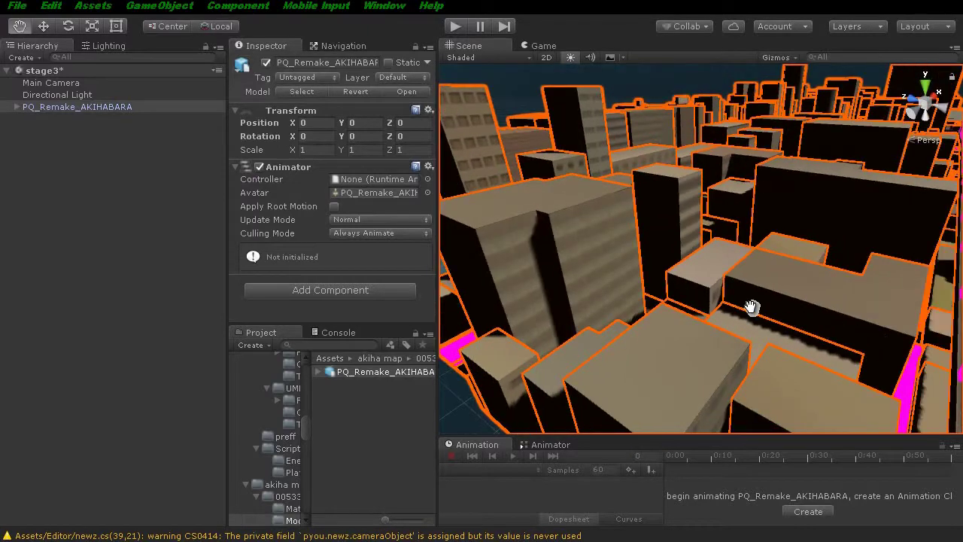
scroll(656, 281, up, 2)
scroll(664, 279, up, 3)
scroll(644, 338, down, 3)
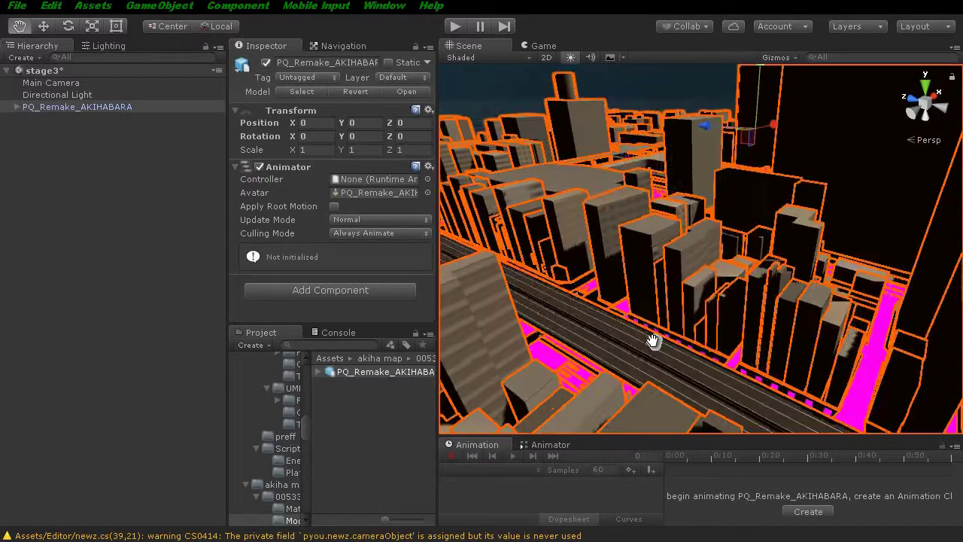
scroll(607, 319, up, 3)
scroll(624, 325, up, 2)
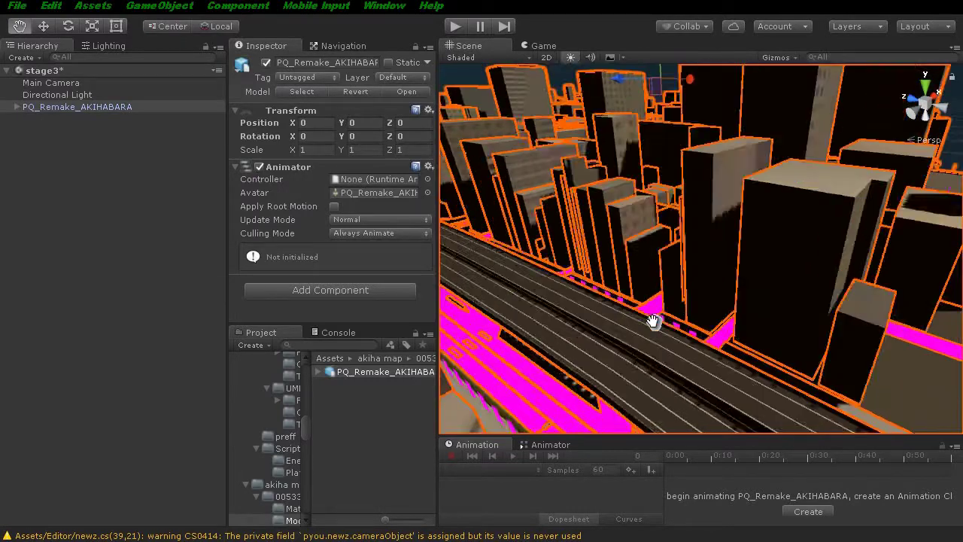
scroll(656, 319, up, 2)
middle_drag(649, 322, 650, 331)
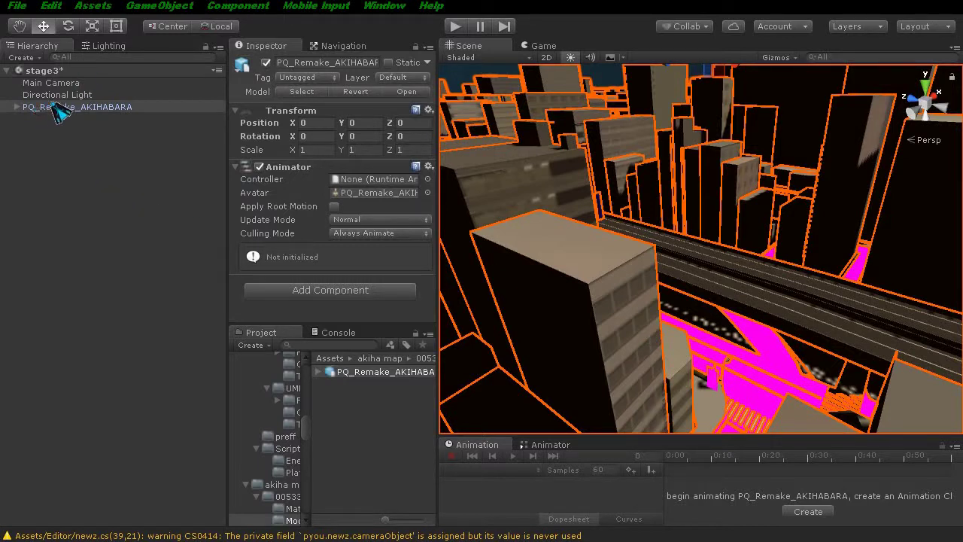
Expand PQ_Remake_AKIHABARA and select the 005339_08932_facilli mesh.
click(17, 107)
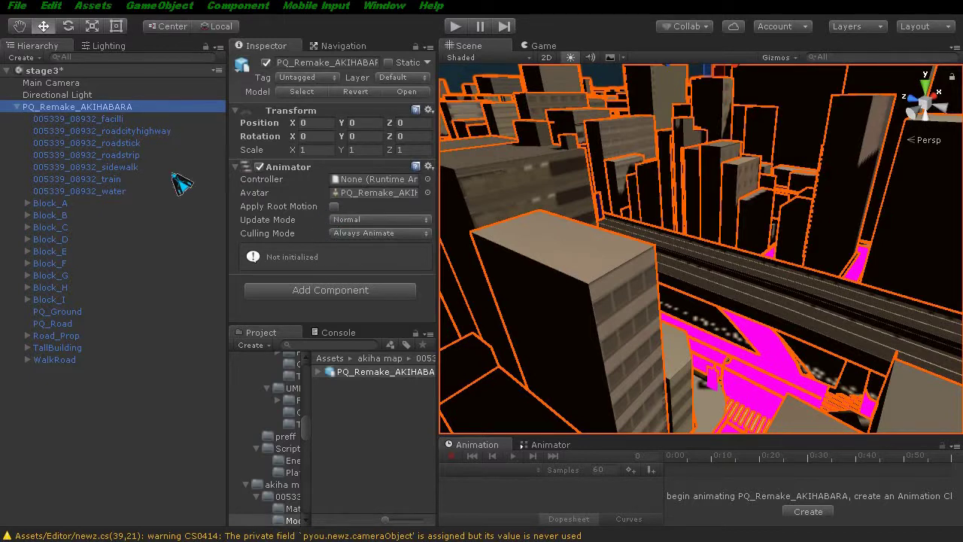
click(93, 120)
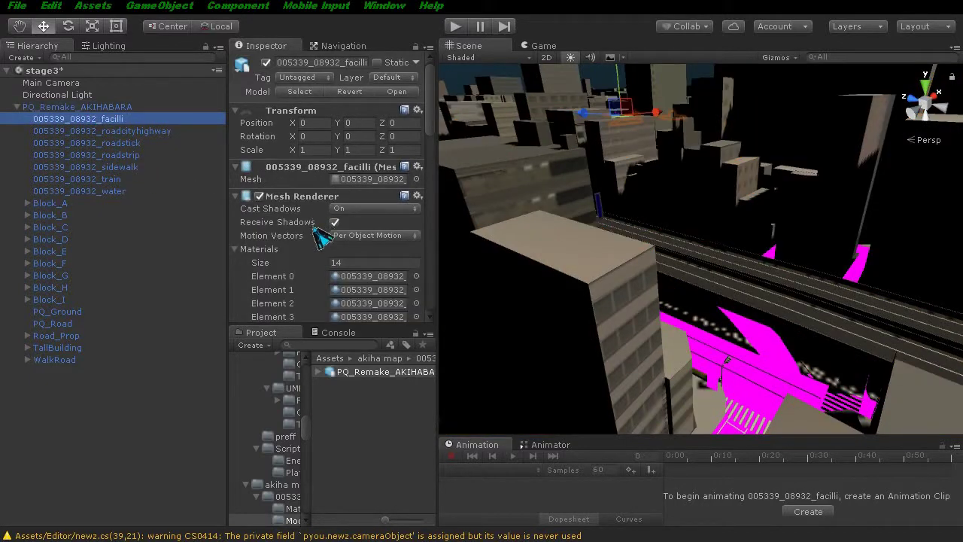
scroll(314, 242, down, 5)
scroll(315, 242, down, 5)
scroll(315, 242, down, 5)
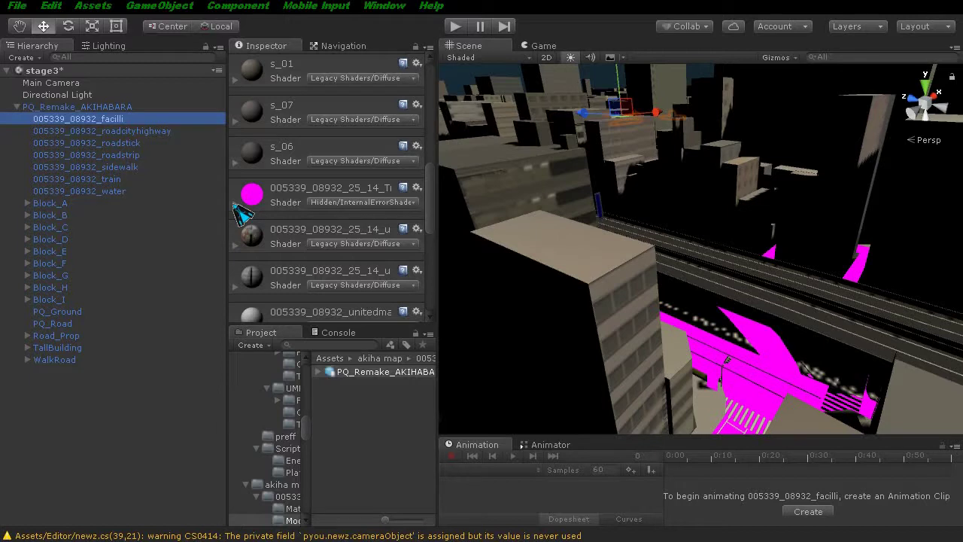
Switch facilli's pink 005339_08932_25_14 material to the Unlit/Texture shader.
click(236, 208)
click(350, 202)
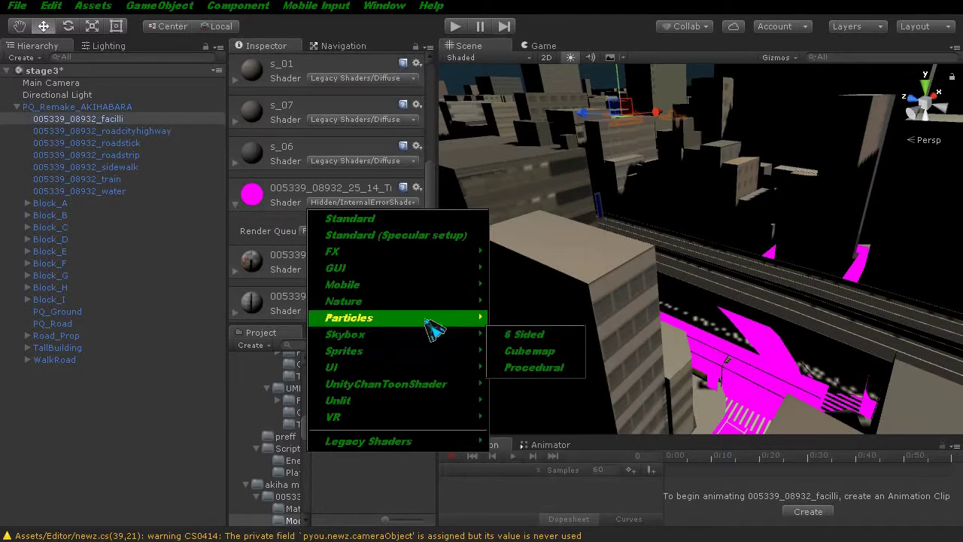
mouse_move(432, 327)
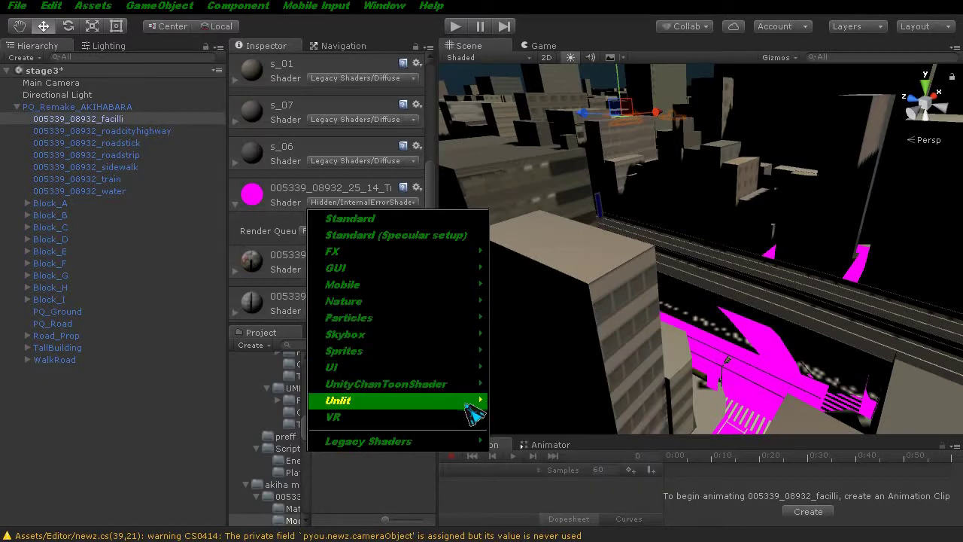
mouse_move(462, 407)
click(570, 419)
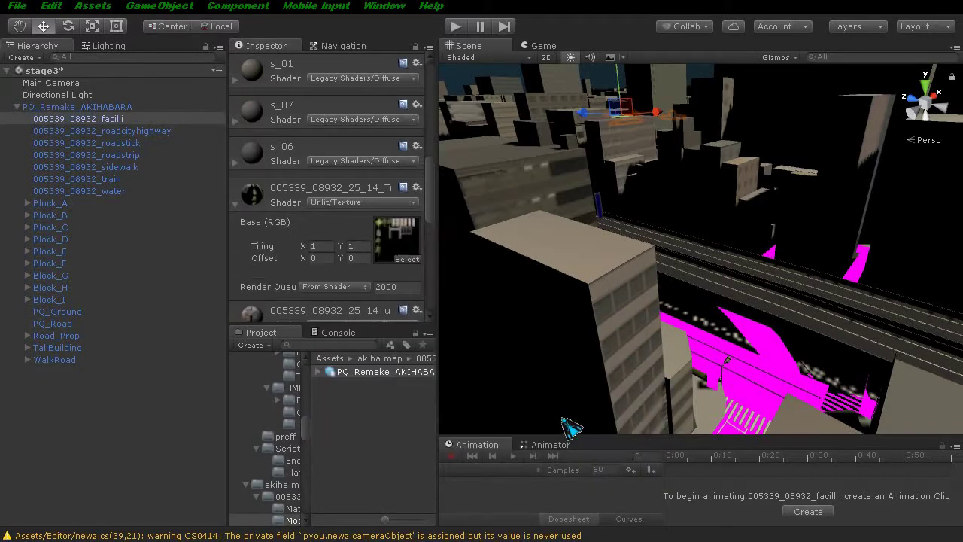
mouse_move(677, 238)
middle_down()
mouse_move(658, 236)
mouse_move(666, 239)
middle_up()
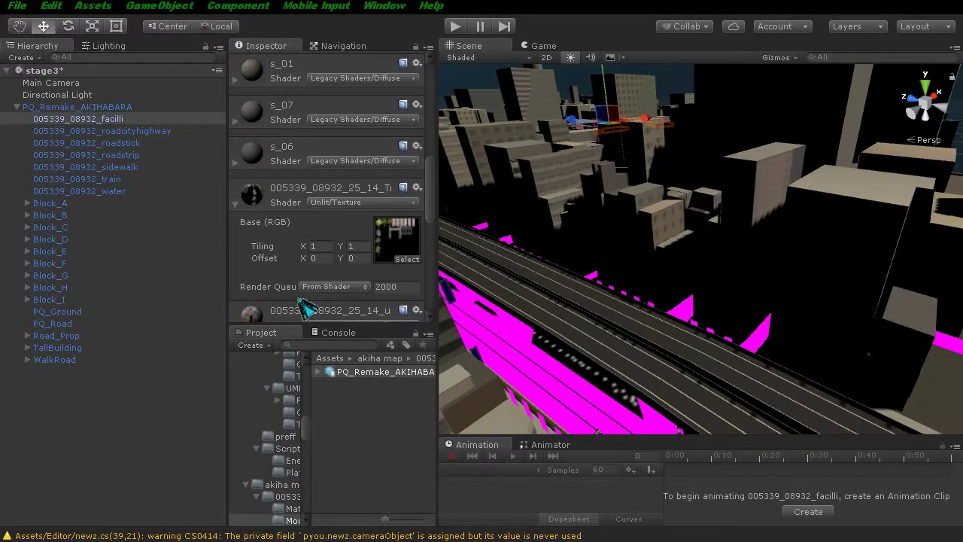
scroll(350, 226, down, 5)
scroll(346, 240, down, 5)
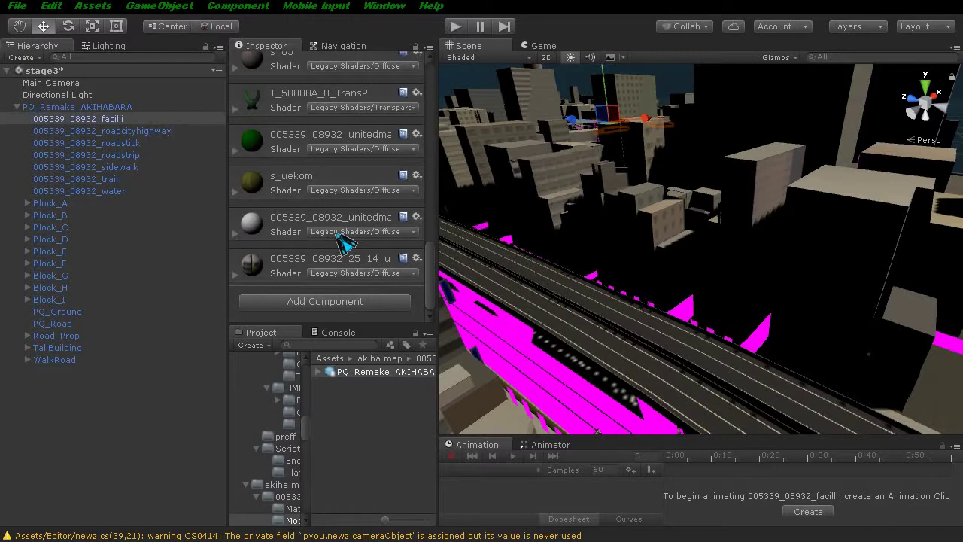
scroll(342, 241, up, 2)
scroll(342, 241, up, 2)
scroll(342, 240, up, 2)
scroll(342, 240, down, 6)
scroll(342, 241, up, 3)
scroll(342, 241, up, 3)
Inspect the materials on the 005339_08932_roadcityhighway mesh.
scroll(342, 241, up, 3)
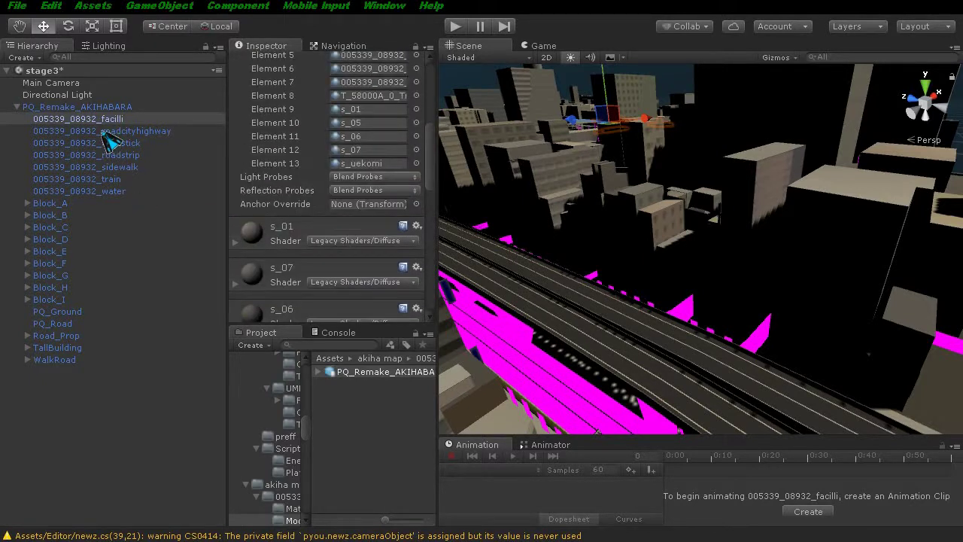
click(107, 132)
scroll(329, 190, down, 1)
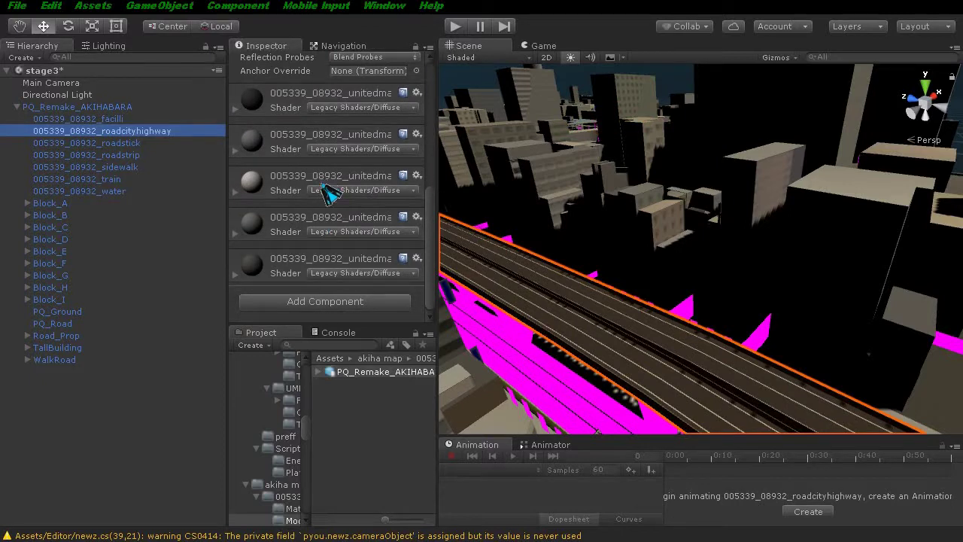
scroll(329, 194, up, 5)
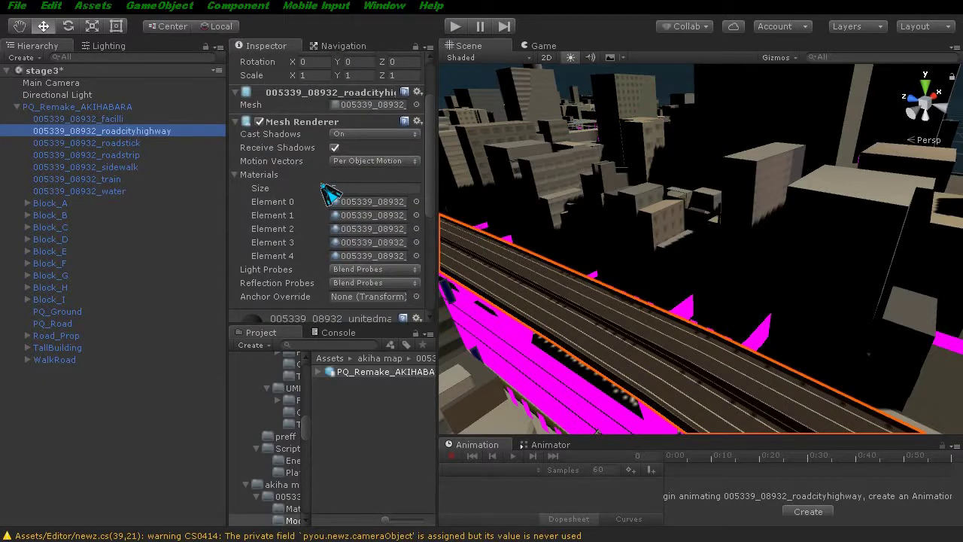
scroll(312, 224, up, 2)
scroll(311, 220, down, 5)
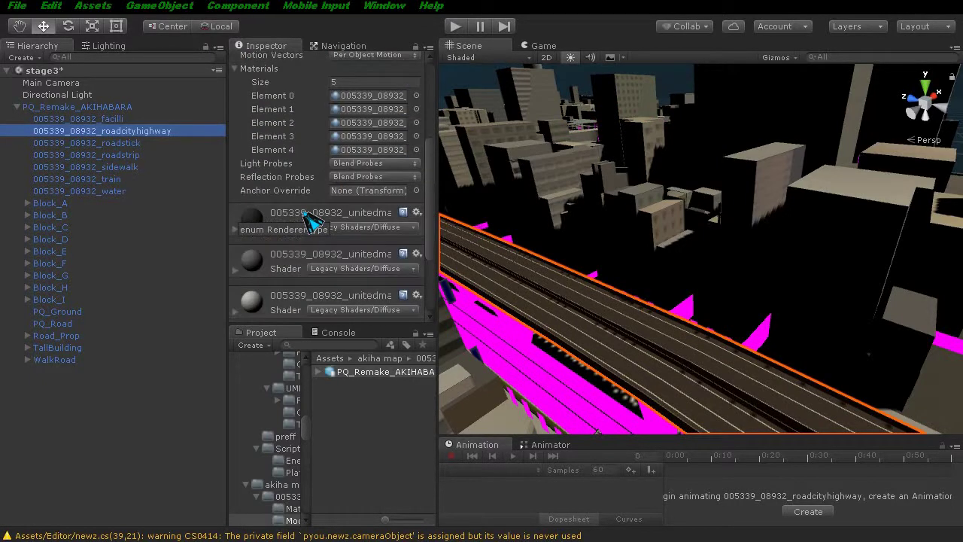
scroll(311, 216, down, 2)
Give the roadstick mesh's pink error material the Standard shader.
click(85, 145)
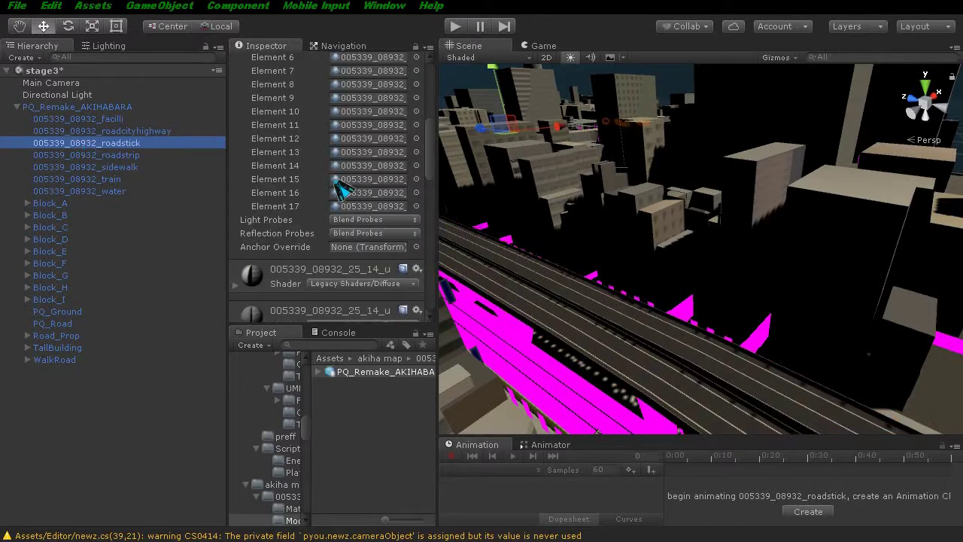
scroll(365, 199, up, 2)
scroll(366, 198, up, 4)
scroll(366, 200, down, 4)
scroll(362, 211, down, 5)
scroll(365, 214, down, 5)
scroll(361, 216, down, 3)
scroll(342, 211, up, 1)
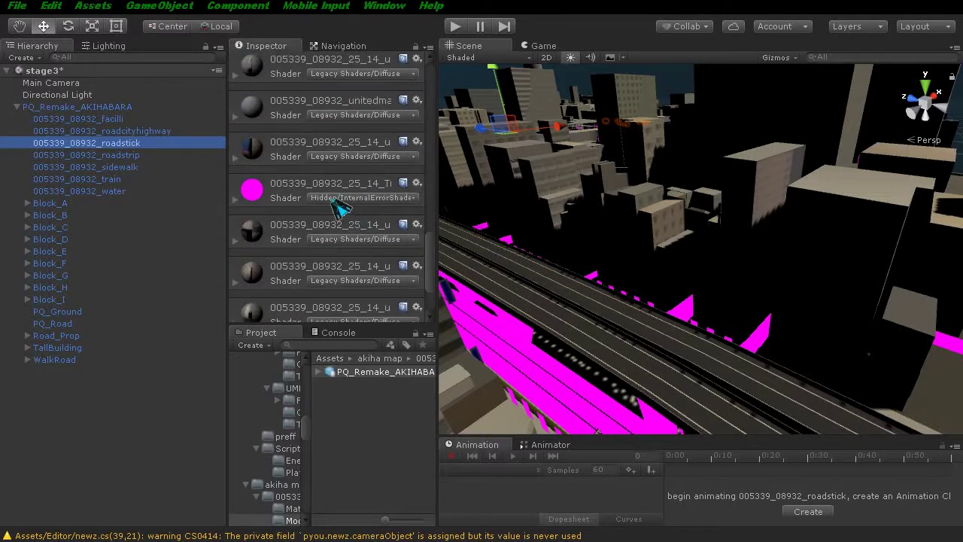
click(340, 202)
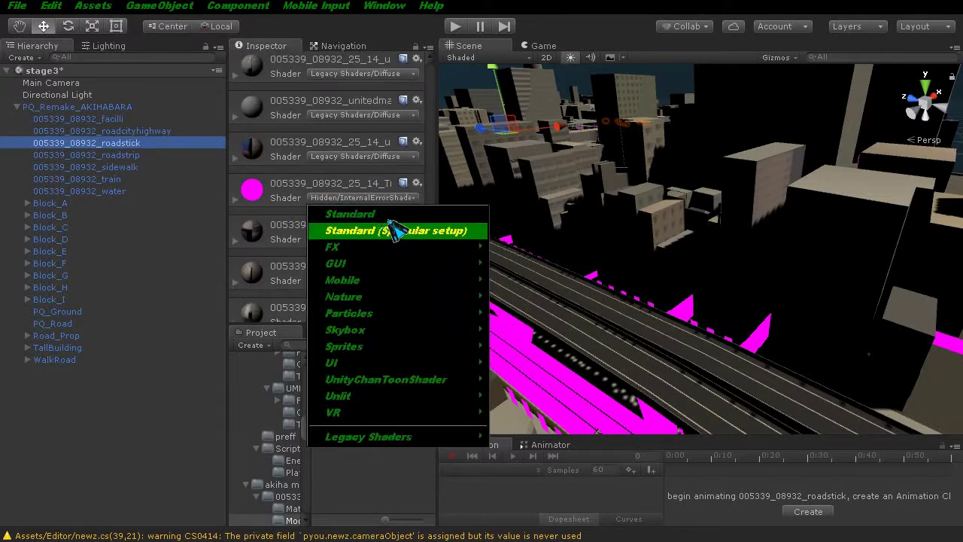
click(358, 216)
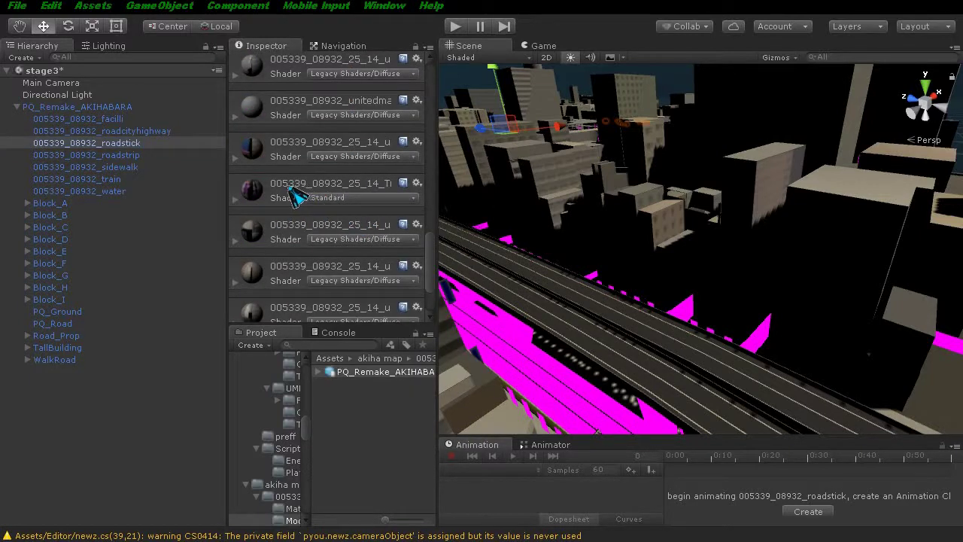
Inspect the materials on the roadstrip and sidewalk meshes.
click(85, 158)
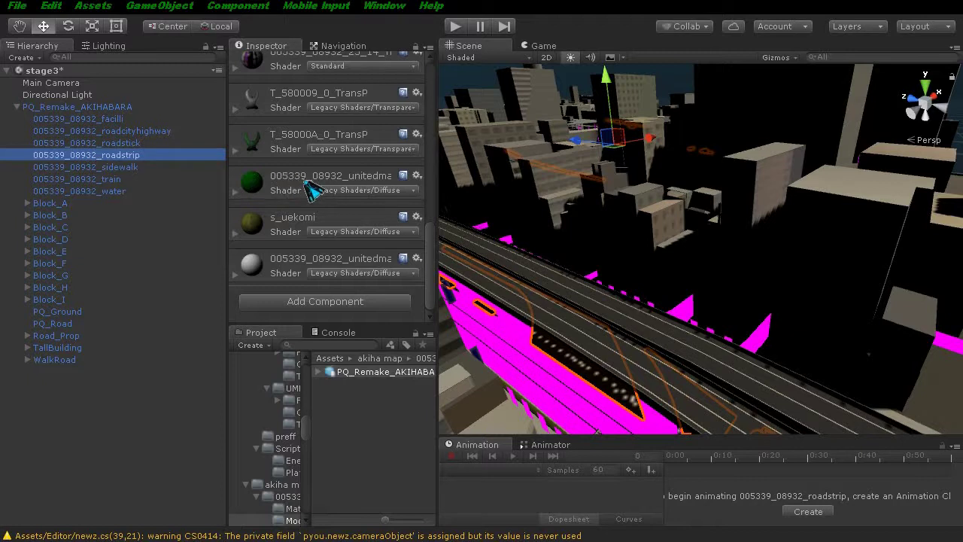
scroll(312, 190, up, 3)
scroll(315, 190, up, 2)
scroll(315, 189, down, 5)
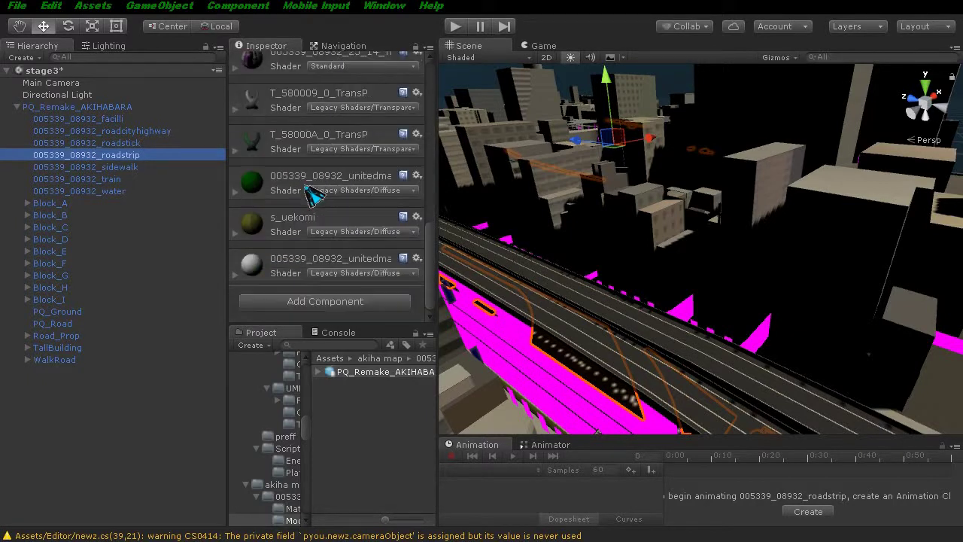
click(85, 168)
scroll(349, 169, up, 3)
scroll(350, 170, up, 2)
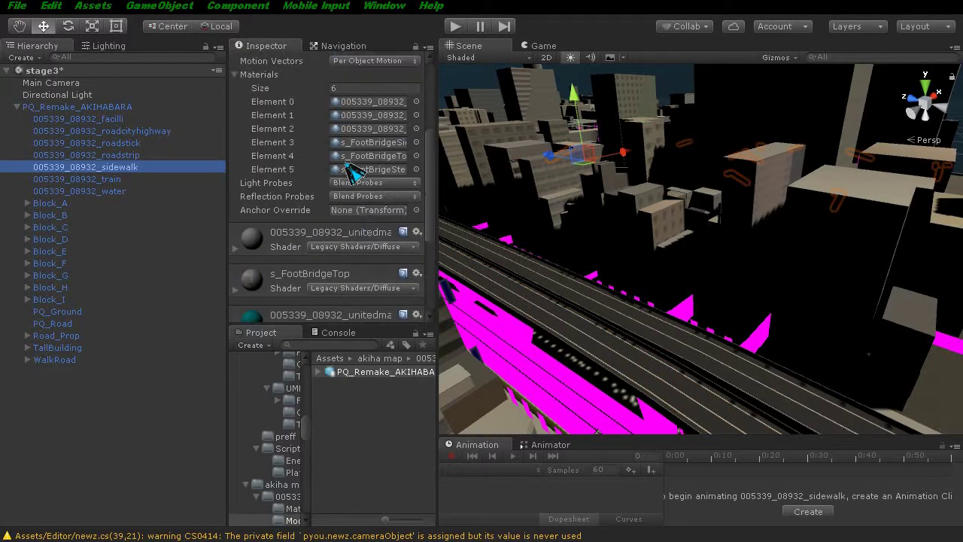
scroll(350, 169, down, 5)
Switch the train mesh's error material to Standard, then check the water mesh.
click(98, 180)
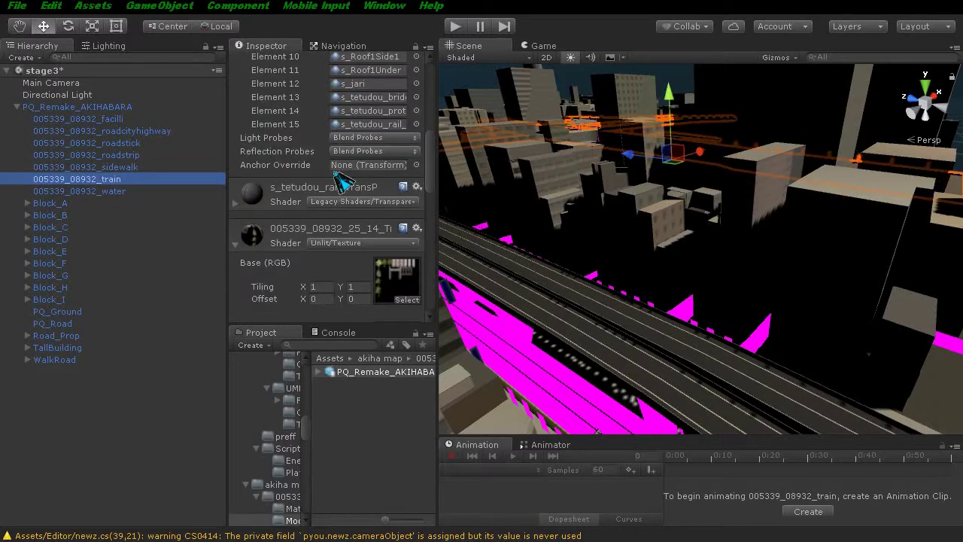
scroll(341, 181, down, 3)
scroll(340, 181, down, 3)
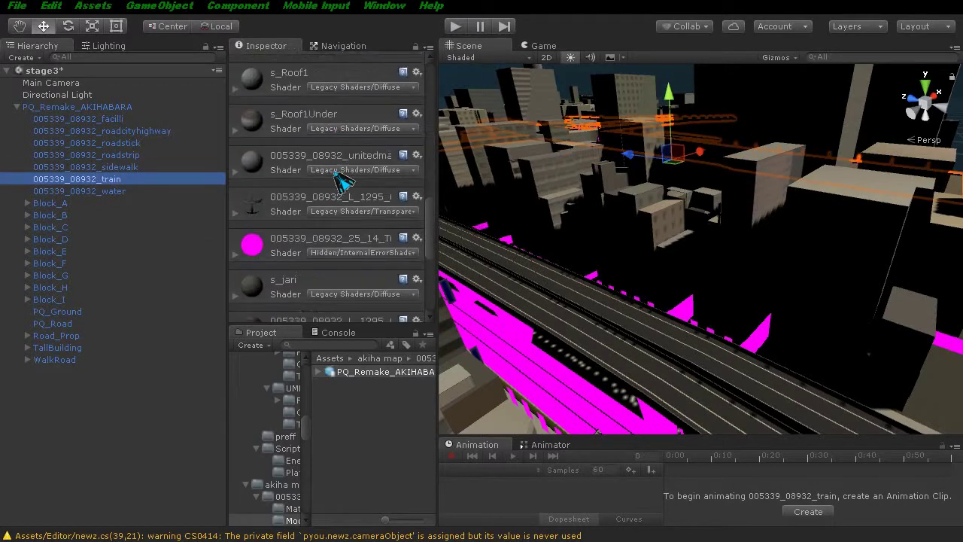
click(325, 258)
click(335, 265)
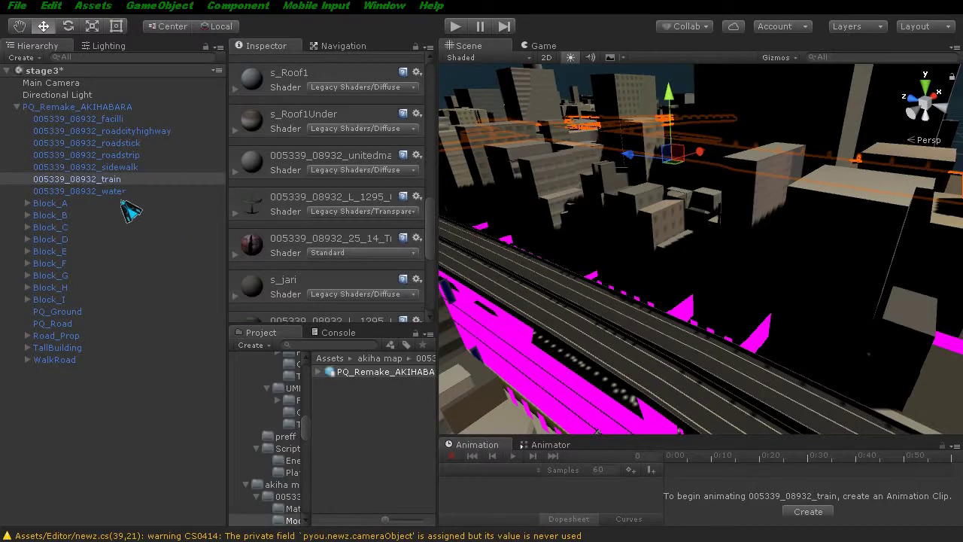
click(86, 193)
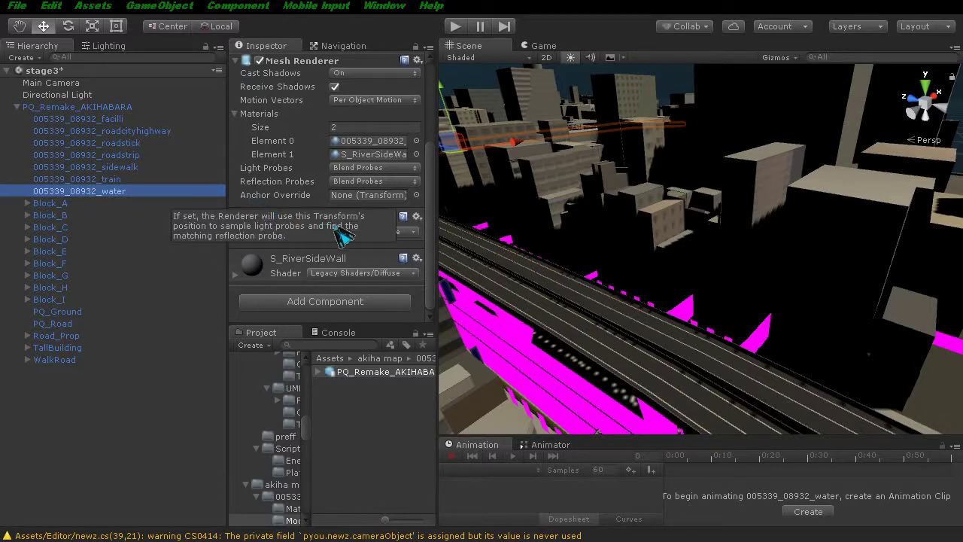
scroll(369, 242, up, 4)
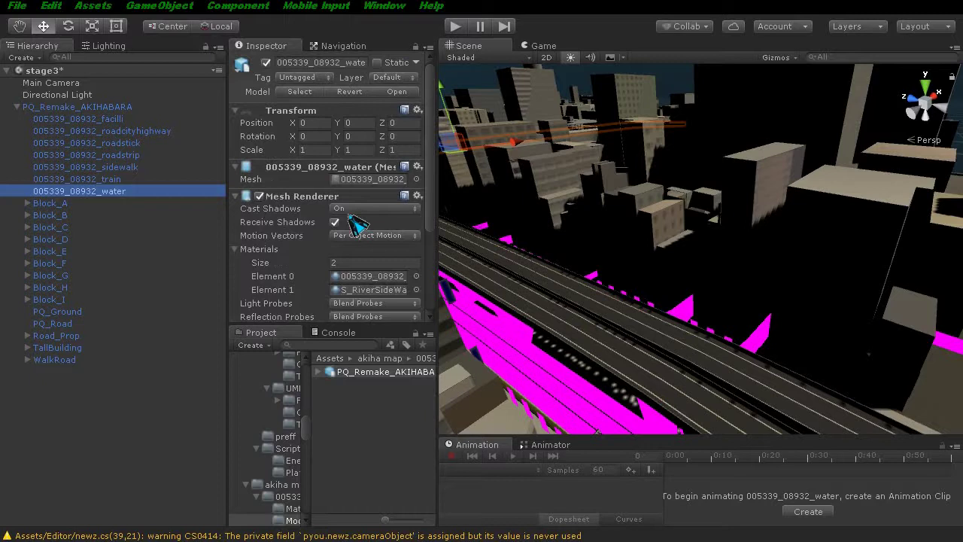
scroll(357, 224, down, 4)
Select road pieces in the scene, reaching Road_Prop's polySurface1149 and polySurface1146.
click(522, 354)
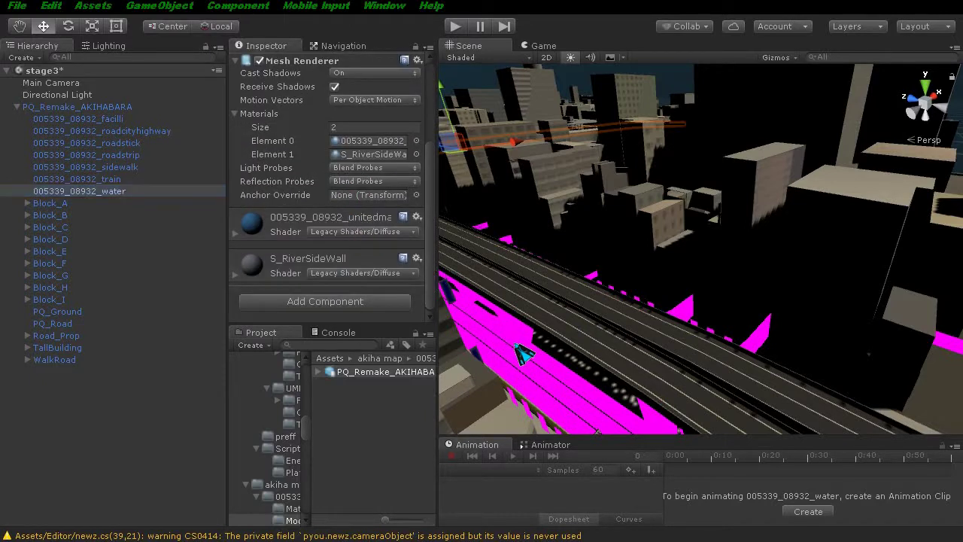
click(521, 353)
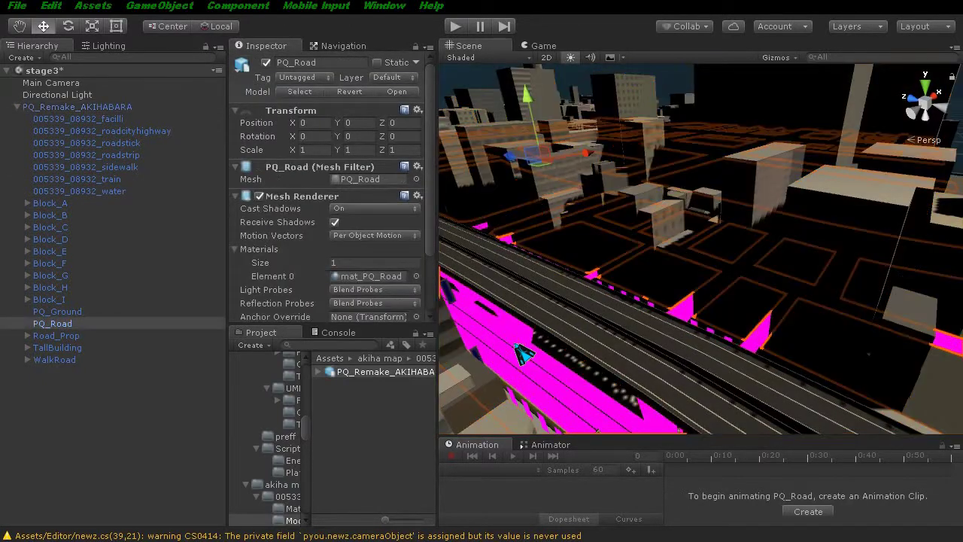
click(518, 352)
click(512, 347)
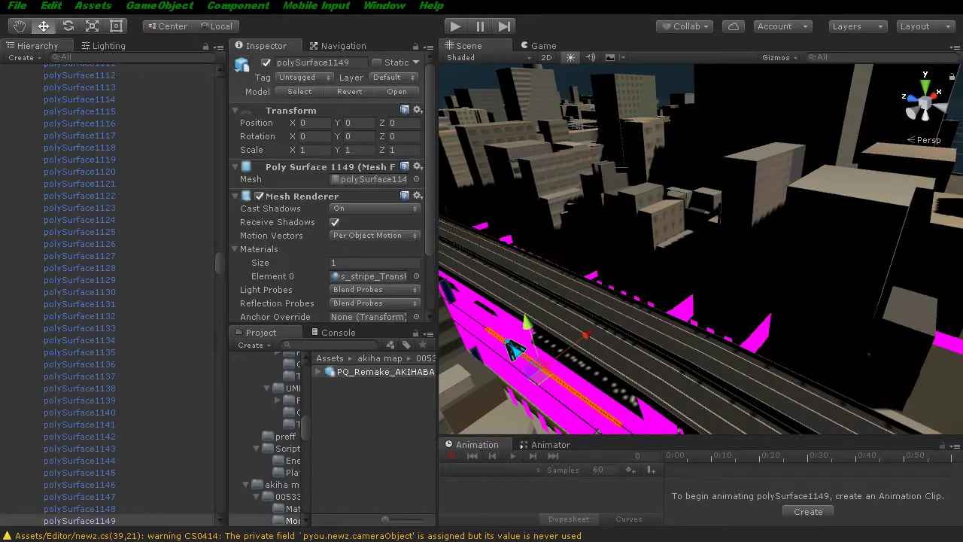
scroll(167, 349, down, 2)
scroll(336, 218, down, 3)
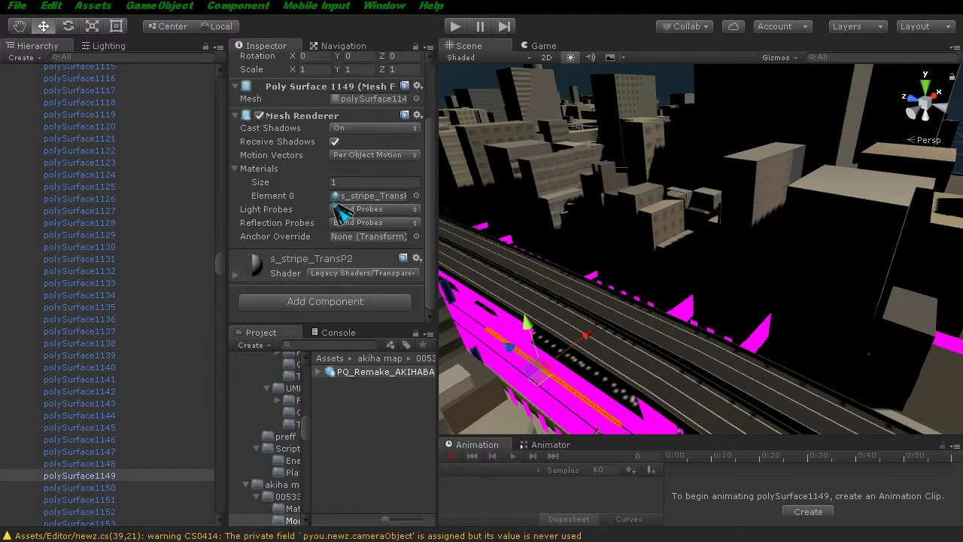
click(91, 440)
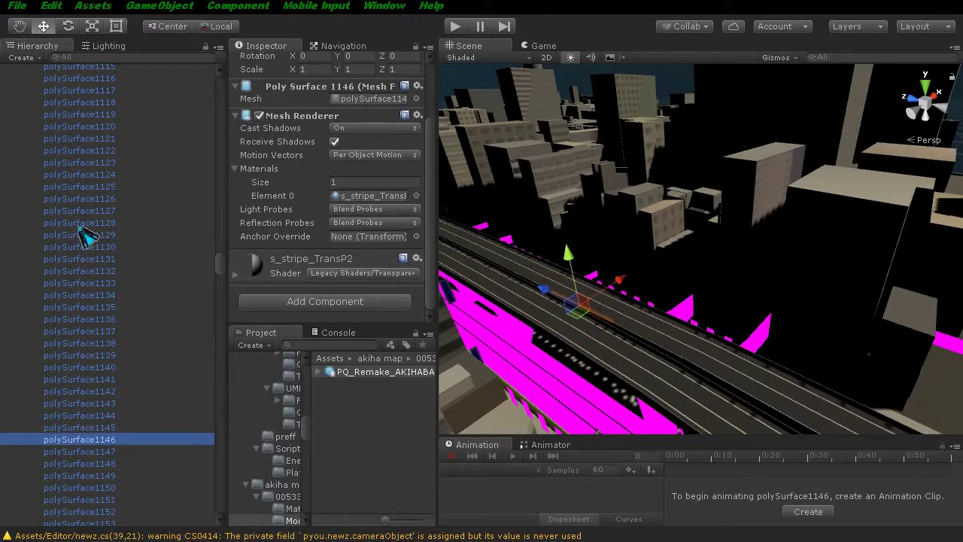
drag(218, 271, 213, 95)
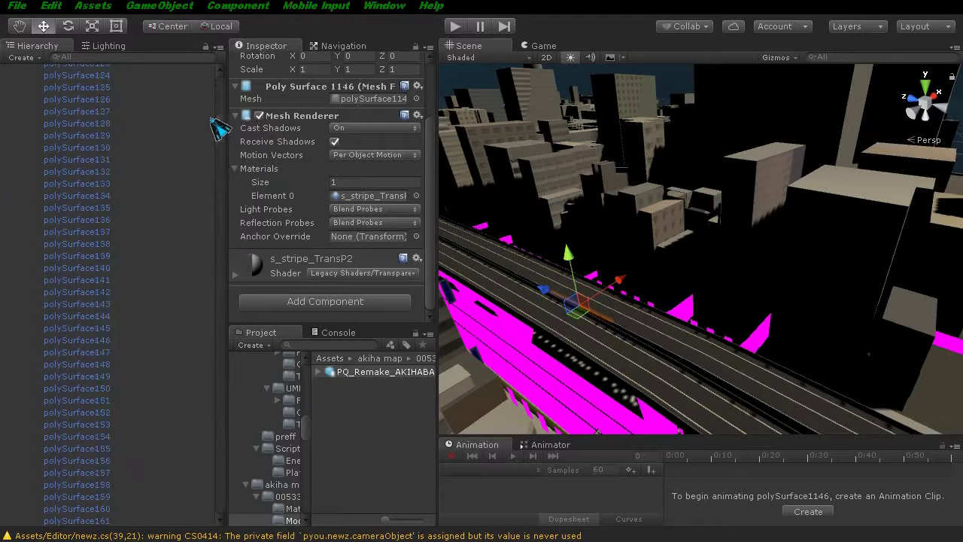
Switch polySurface1's 005339_08932_25_14 material to the Standard shader.
click(56, 158)
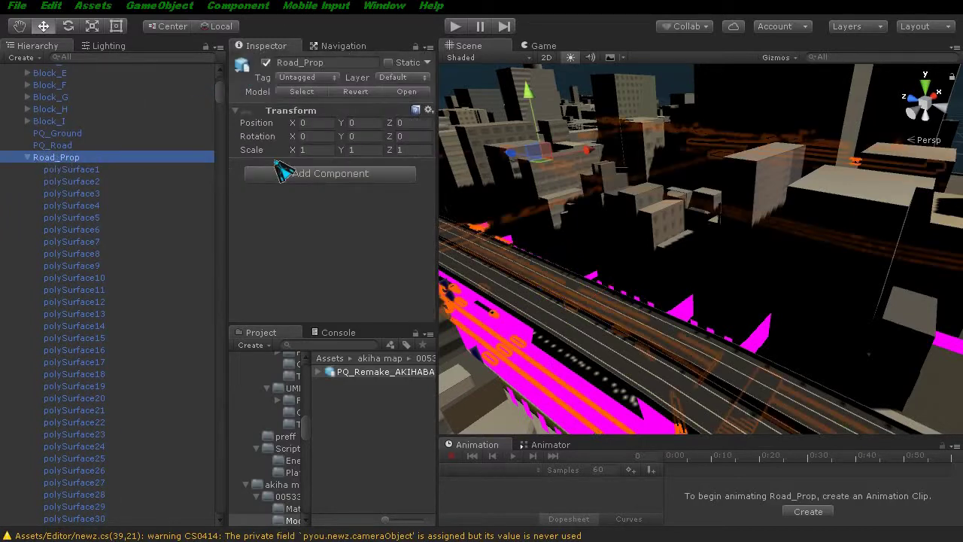
click(64, 171)
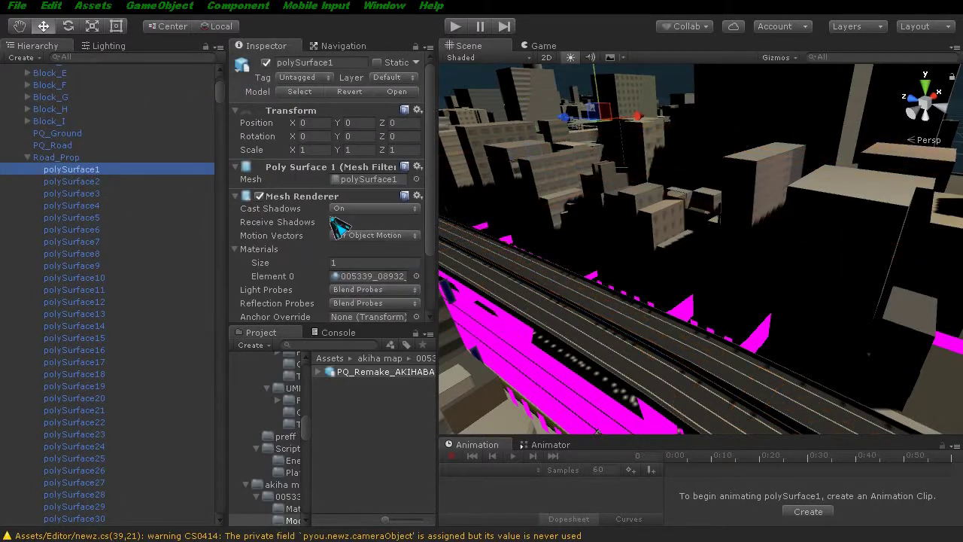
scroll(340, 227, down, 2)
click(343, 273)
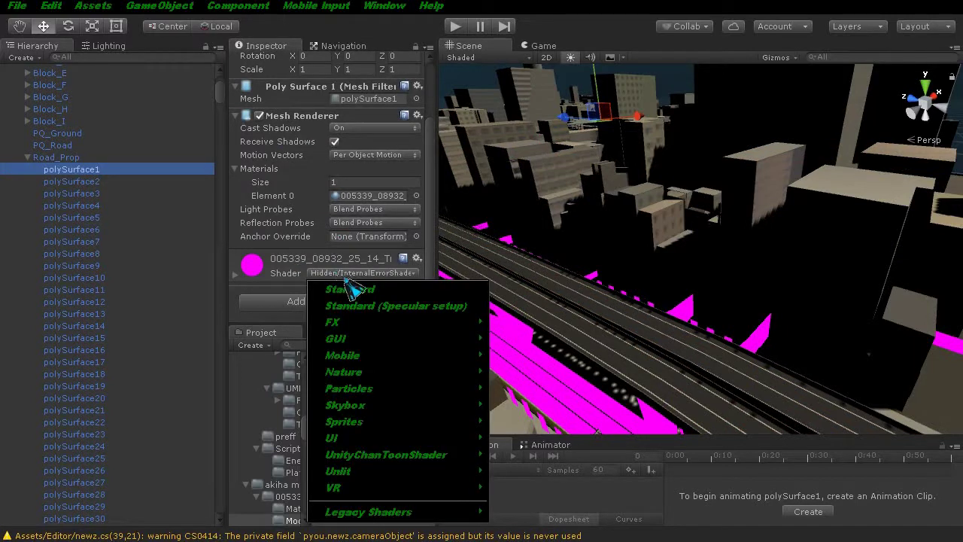
click(354, 290)
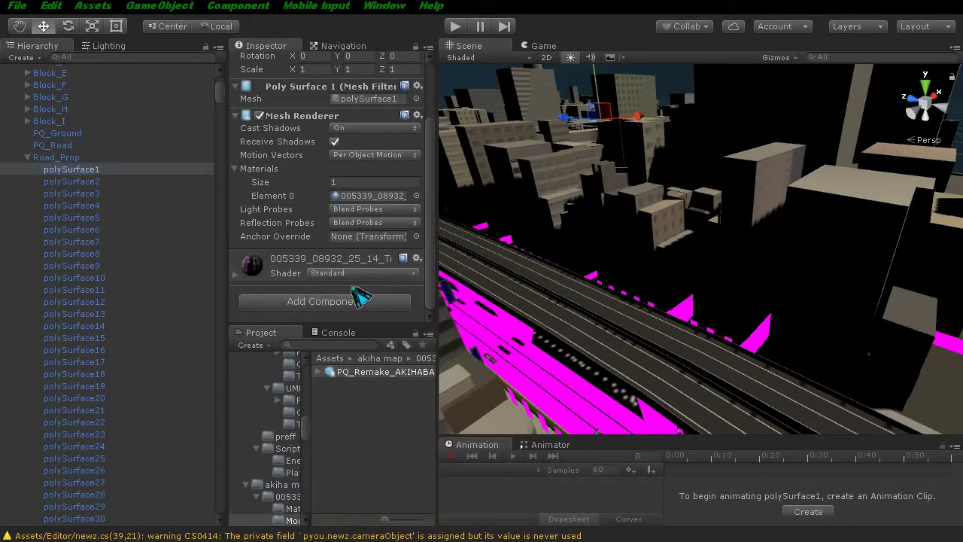
Step through the other Road_Prop pieces to confirm their materials, then select the city model.
click(70, 183)
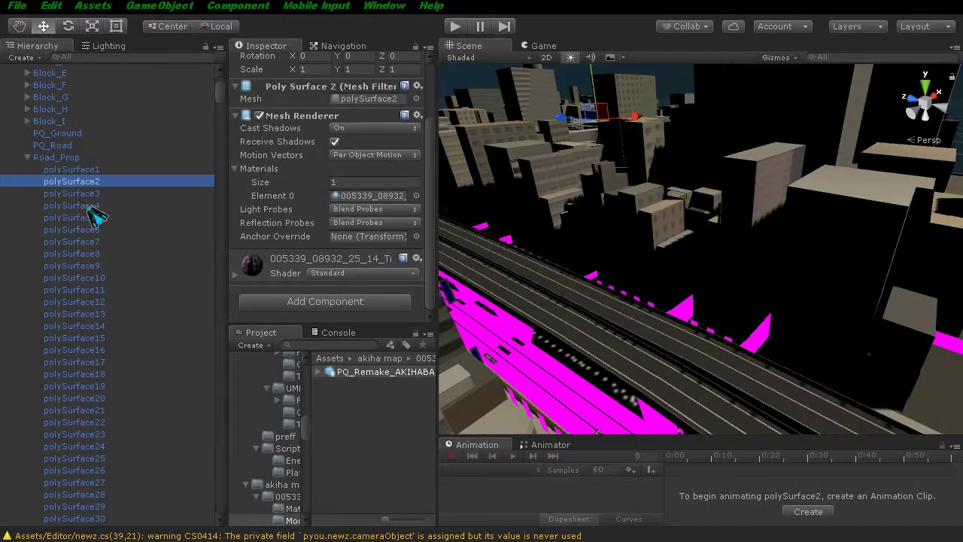
key(Down)
key(Down)
key(Down)
key(Down)
key(Down)
key(Down)
key(Down)
key(Down)
key(Down)
key(Down)
key(Down)
key(Down)
key(Down)
key(Down)
key(Down)
key(Down)
key(Down)
key(Down)
key(Down)
key(Down)
key(Down)
key(Down)
key(Down)
key(Down)
key(Down)
key(Down)
key(Down)
key(Down)
key(Down)
key(Down)
key(Down)
key(Down)
key(Down)
key(Down)
key(Down)
key(Down)
key(Down)
key(Down)
key(Down)
key(Down)
key(Down)
key(Down)
key(Down)
key(Down)
key(Down)
key(Down)
key(Down)
key(Down)
key(Down)
key(Down)
key(Down)
key(Down)
key(Down)
key(Down)
key(Down)
key(Down)
key(Down)
key(Down)
key(Down)
key(Down)
key(Down)
key(Down)
key(Down)
key(Up)
key(Up)
key(Up)
key(Up)
key(Down)
key(Down)
key(Down)
key(Down)
key(Down)
key(Down)
key(Down)
key(Down)
key(Down)
key(Down)
key(Down)
key(Down)
key(Down)
key(Down)
key(Down)
key(Down)
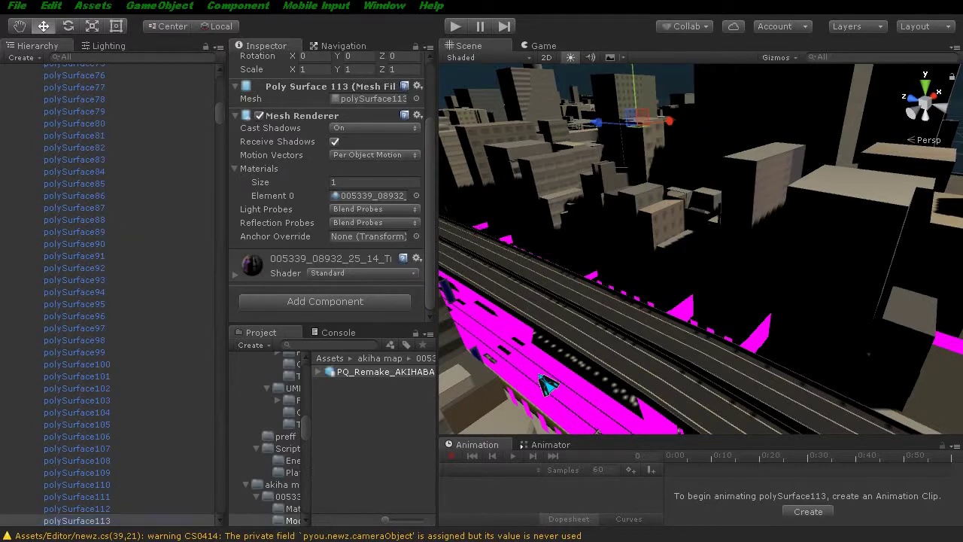
click(548, 386)
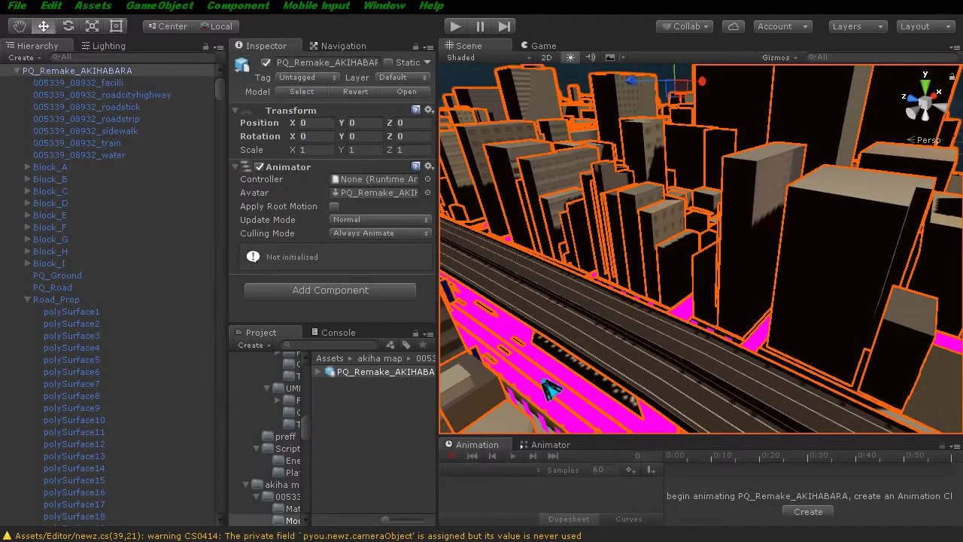
Select PQ_Road and give its mat_PQ_Road material the Standard shader.
click(550, 388)
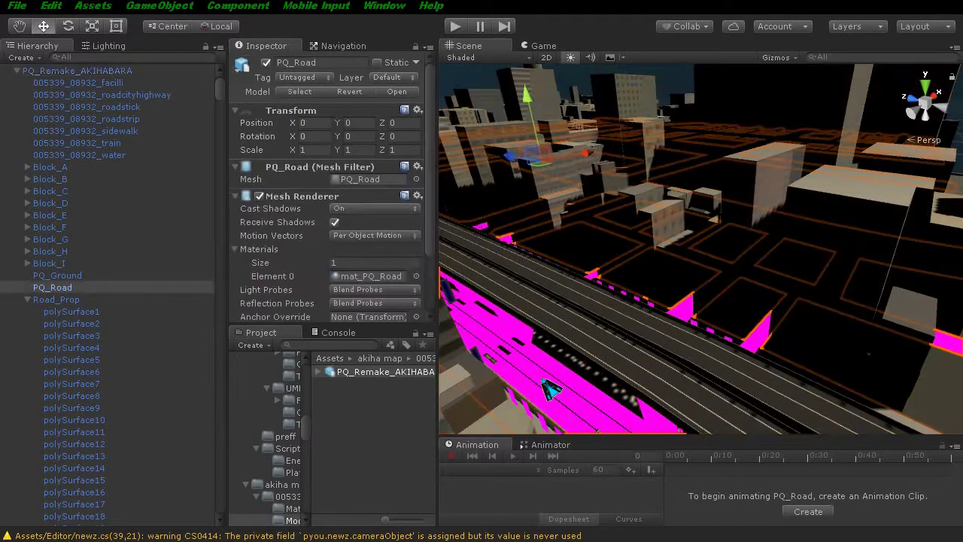
scroll(351, 263, down, 3)
click(335, 274)
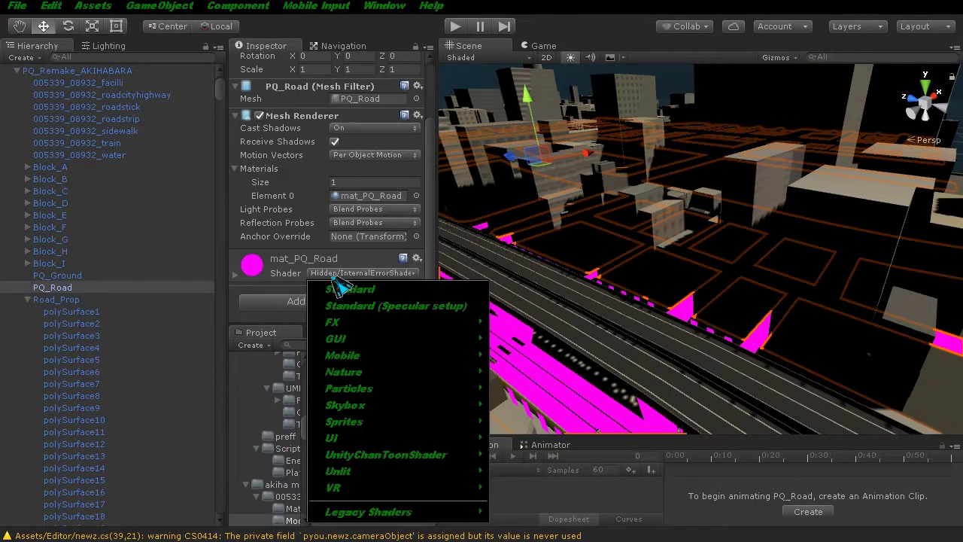
click(351, 293)
middle_drag(595, 313, 602, 303)
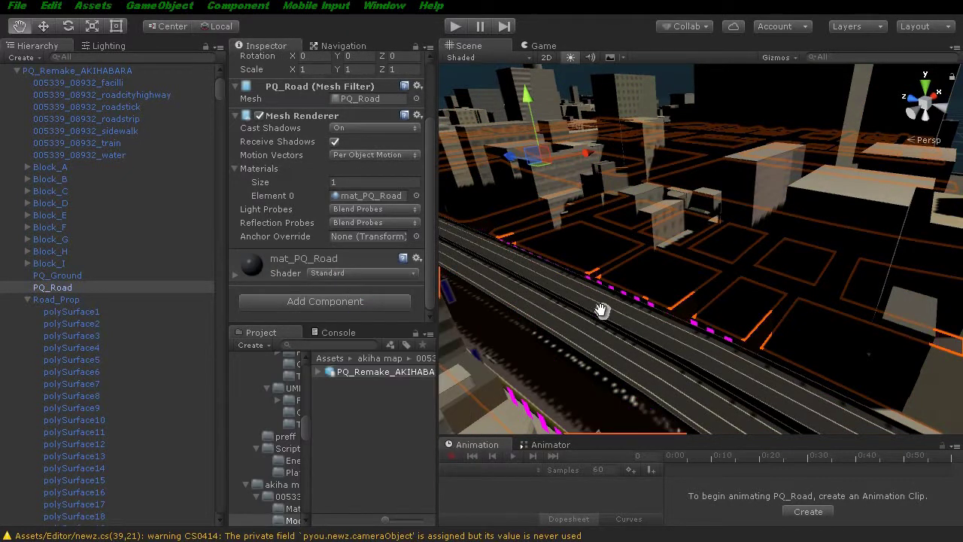
scroll(603, 303, up, 3)
scroll(606, 302, up, 3)
scroll(610, 301, up, 2)
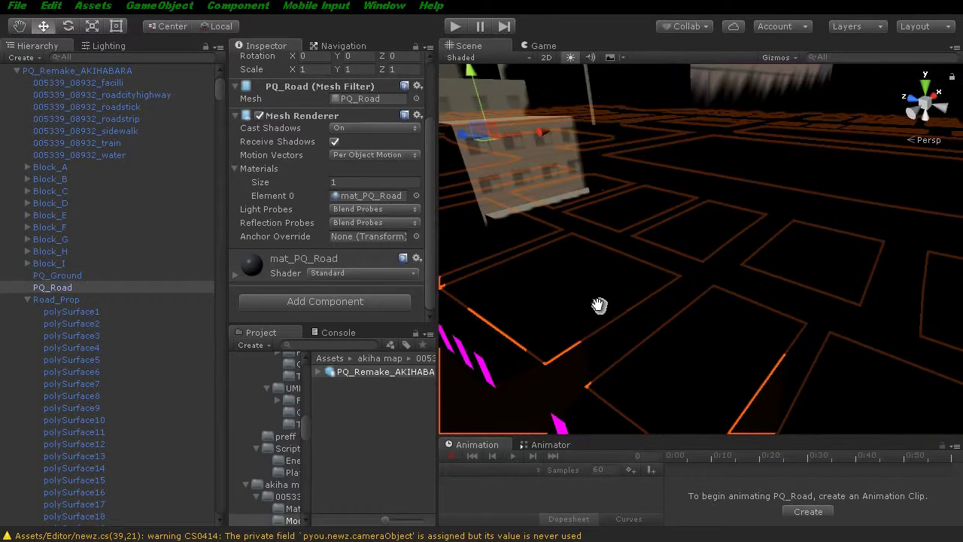
scroll(615, 300, up, 3)
scroll(615, 299, up, 3)
scroll(613, 301, up, 3)
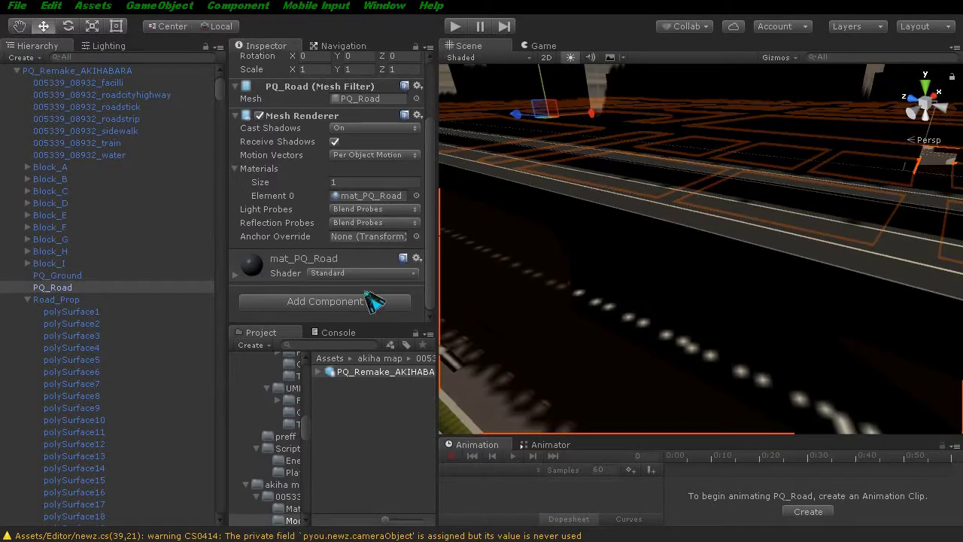
Change mat_PQ_Road to the Unlit/Texture shader so the roads render grey.
click(337, 276)
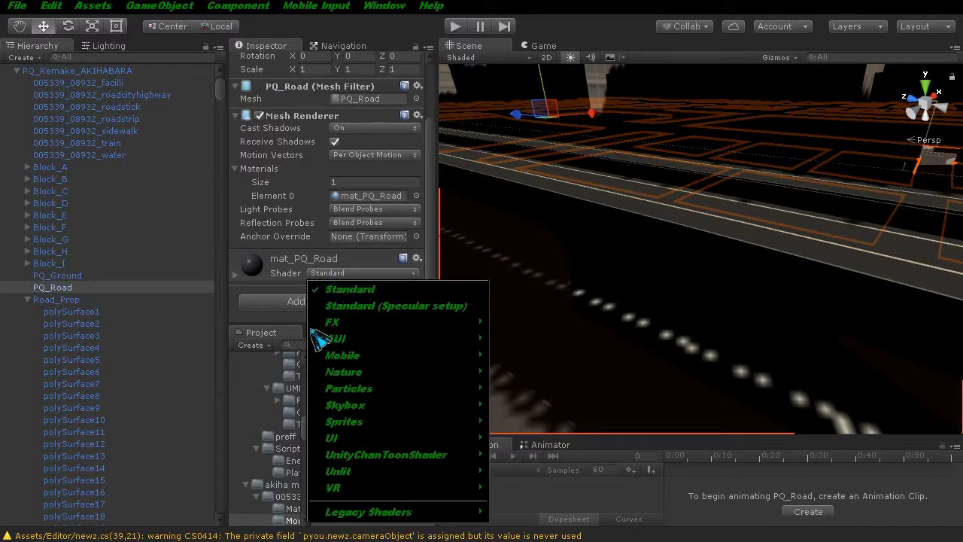
mouse_move(458, 471)
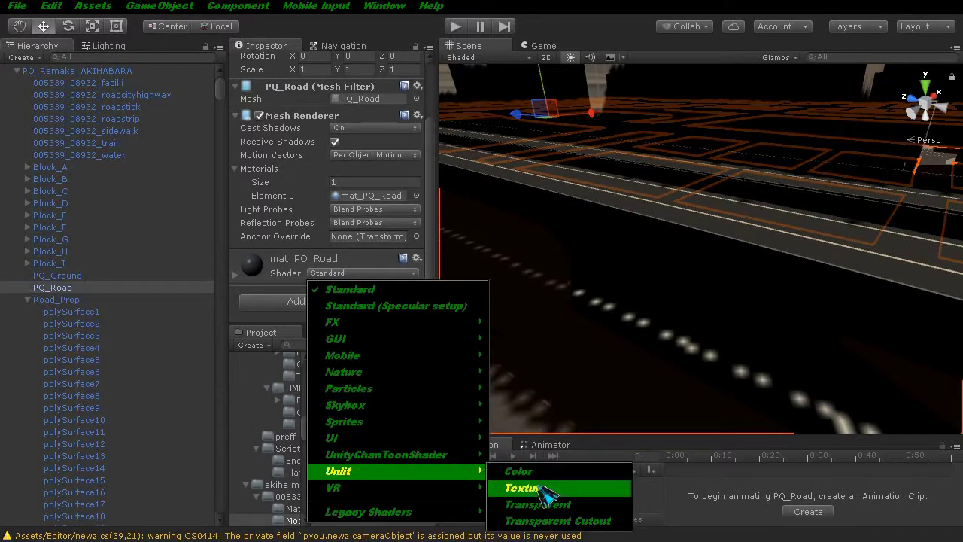
click(536, 487)
scroll(570, 348, down, 5)
scroll(576, 348, down, 5)
drag(637, 332, 666, 311)
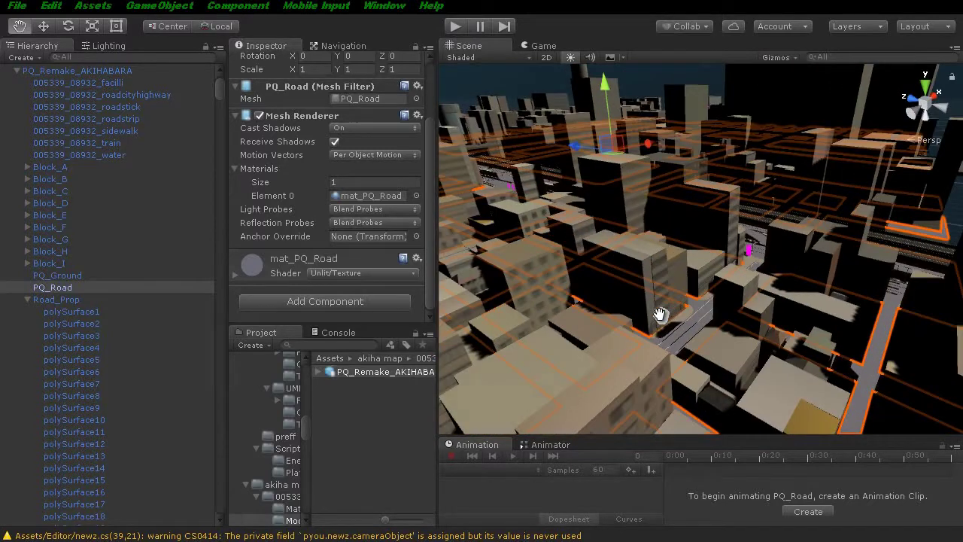
scroll(660, 314, up, 3)
scroll(662, 314, up, 3)
scroll(666, 313, up, 3)
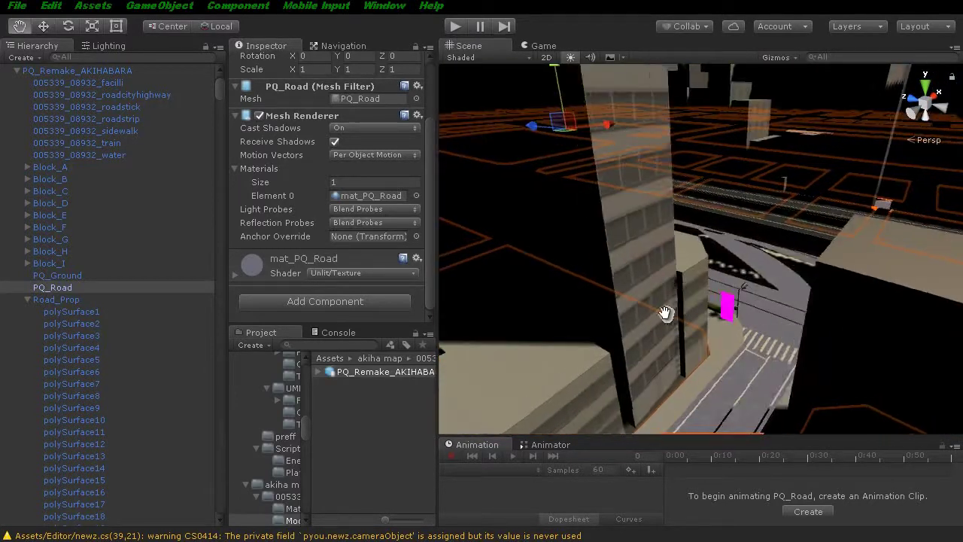
scroll(662, 315, up, 3)
scroll(645, 318, up, 3)
scroll(637, 326, up, 2)
scroll(634, 325, up, 1)
scroll(635, 325, up, 2)
scroll(612, 331, up, 2)
scroll(623, 316, up, 2)
scroll(625, 315, up, 2)
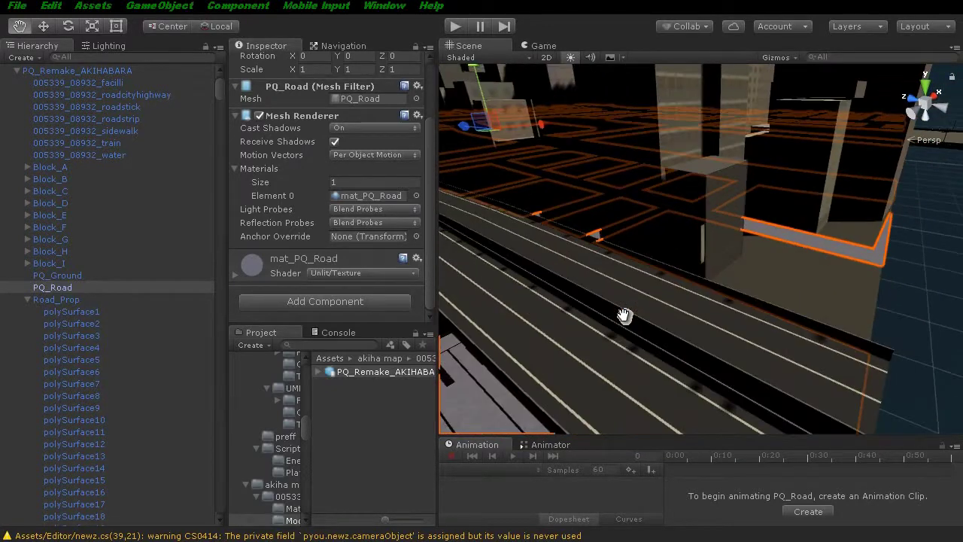
scroll(625, 315, up, 2)
scroll(630, 308, up, 2)
scroll(629, 308, up, 2)
scroll(629, 306, up, 2)
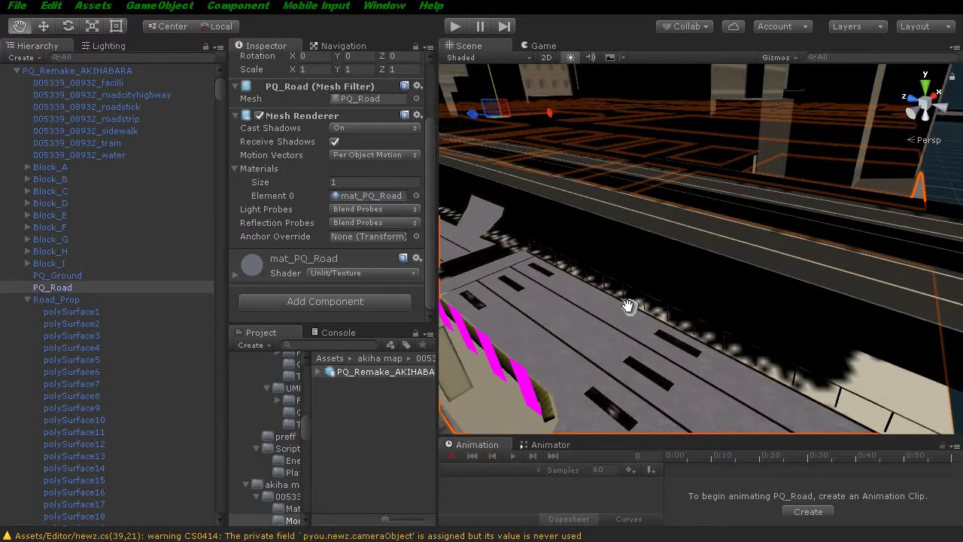
scroll(628, 305, down, 2)
scroll(626, 304, down, 3)
scroll(628, 316, down, 3)
scroll(630, 335, down, 3)
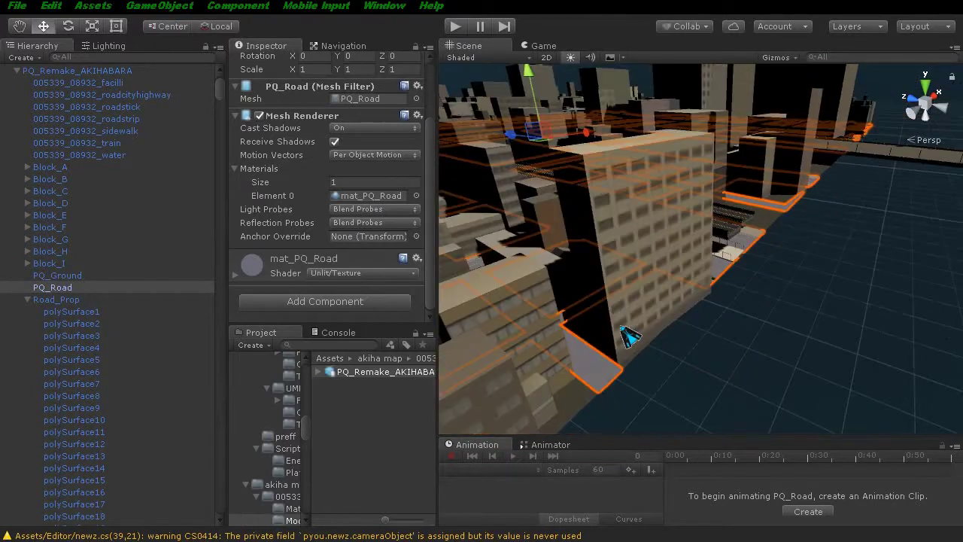
scroll(631, 334, up, 2)
scroll(619, 334, up, 2)
scroll(621, 346, up, 2)
scroll(624, 349, up, 2)
scroll(624, 350, down, 2)
scroll(624, 350, down, 3)
scroll(623, 350, up, 3)
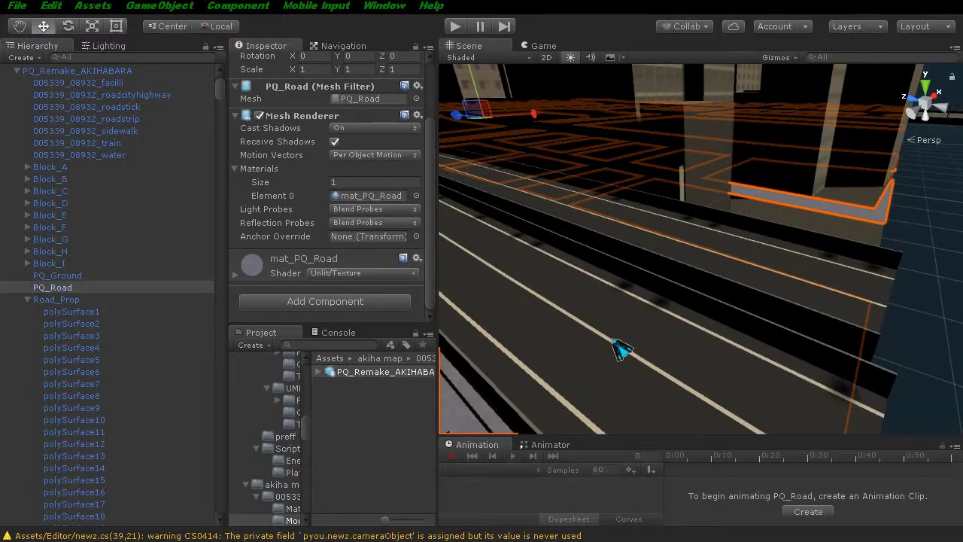
middle_drag(512, 338, 451, 321)
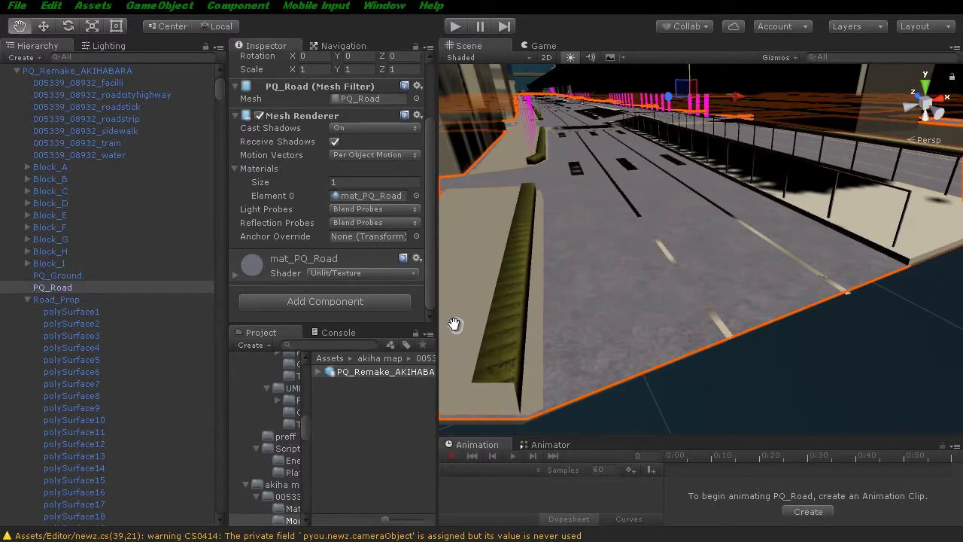
middle_drag(454, 324, 456, 324)
scroll(535, 336, up, 3)
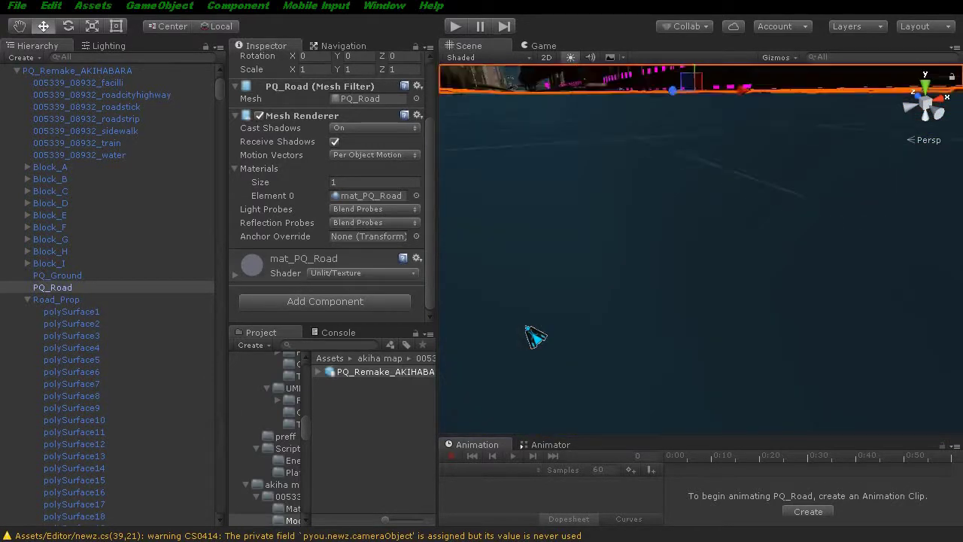
scroll(535, 336, down, 3)
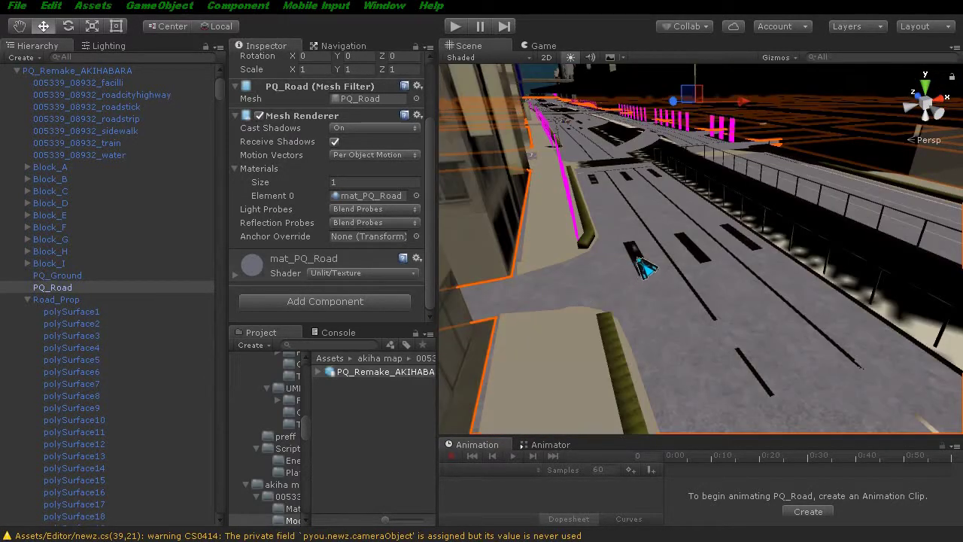
click(636, 260)
Set polySurface182's material shader to Unlit/Transparent.
click(636, 259)
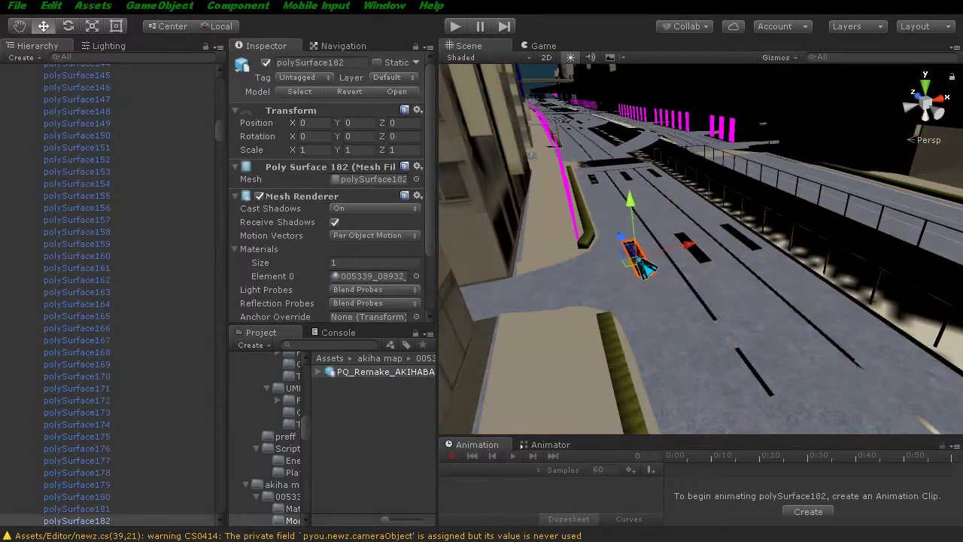
scroll(410, 280, down, 3)
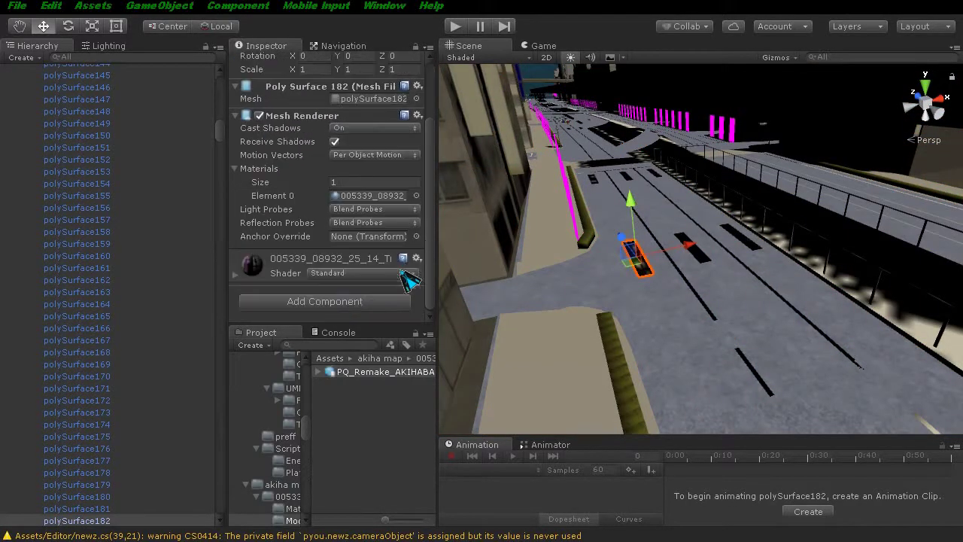
click(325, 273)
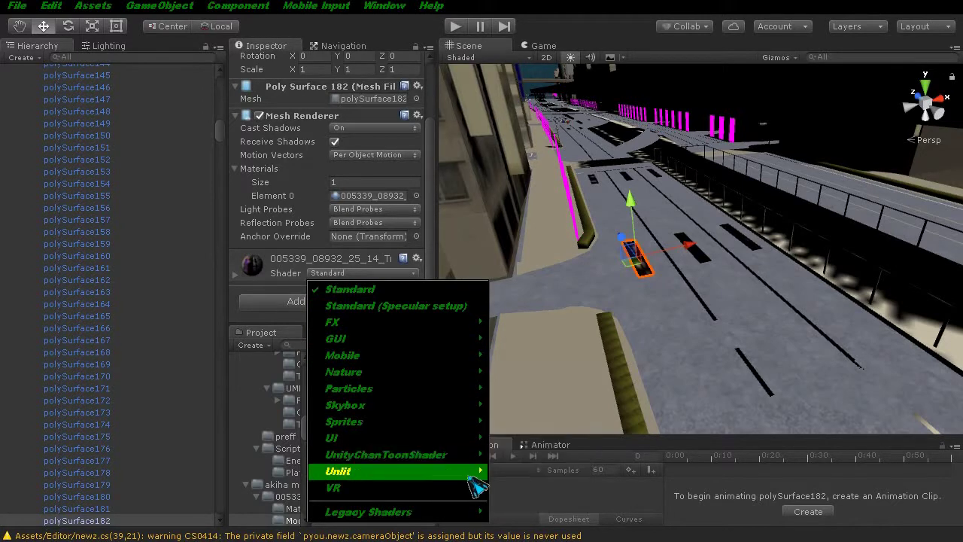
mouse_move(478, 472)
click(539, 497)
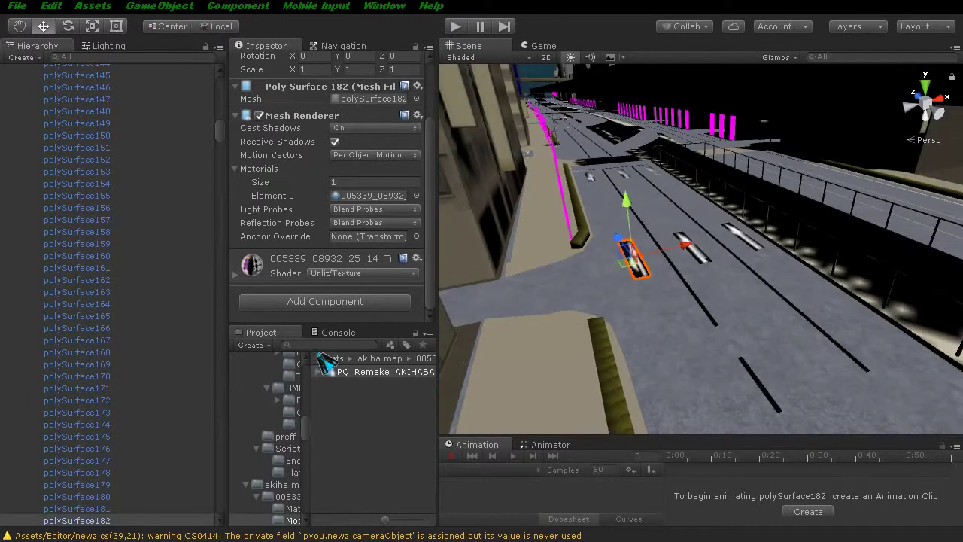
click(355, 276)
mouse_move(460, 474)
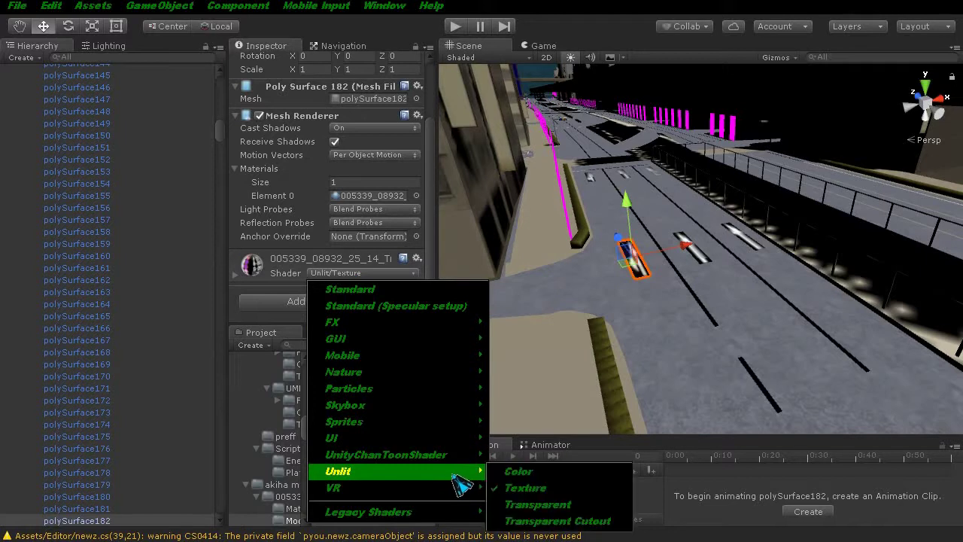
click(549, 507)
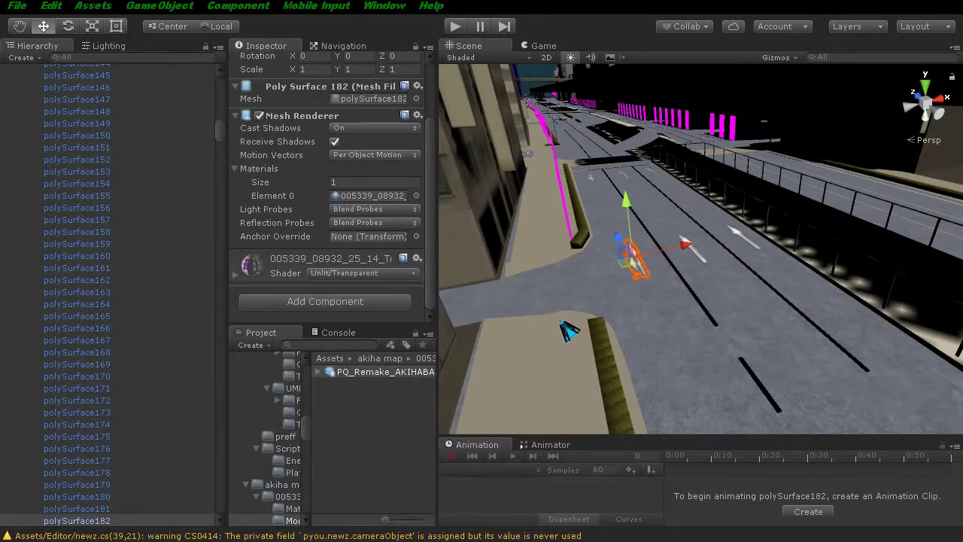
Select the road line polySurface1446 and switch its s_white2 material to Unlit/Transparent.
middle_drag(569, 331, 559, 320)
scroll(559, 320, down, 5)
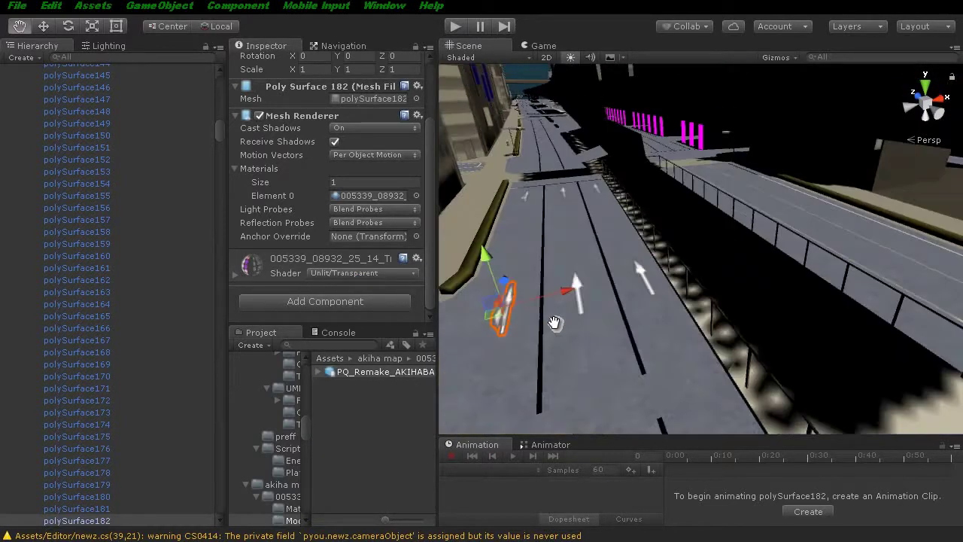
scroll(556, 315, up, 3)
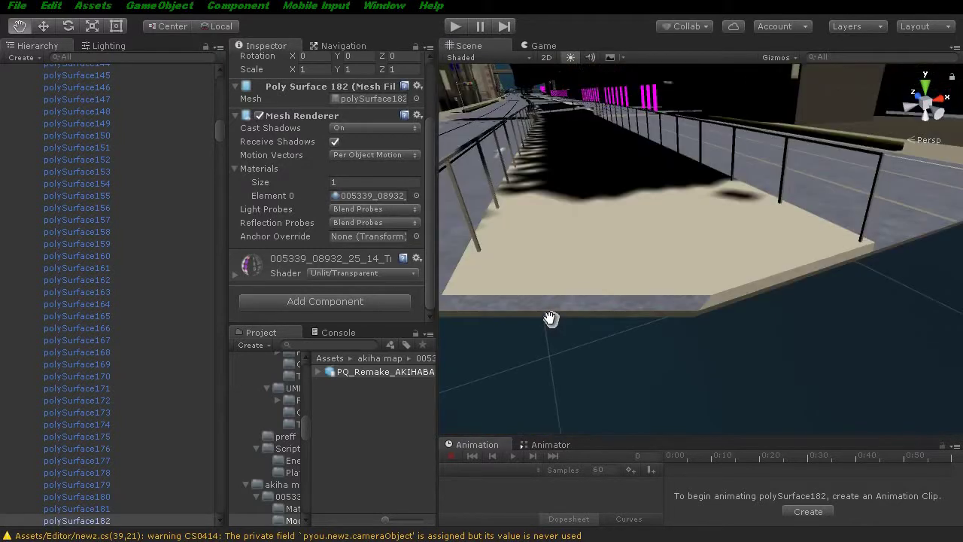
scroll(559, 320, up, 4)
scroll(561, 323, down, 2)
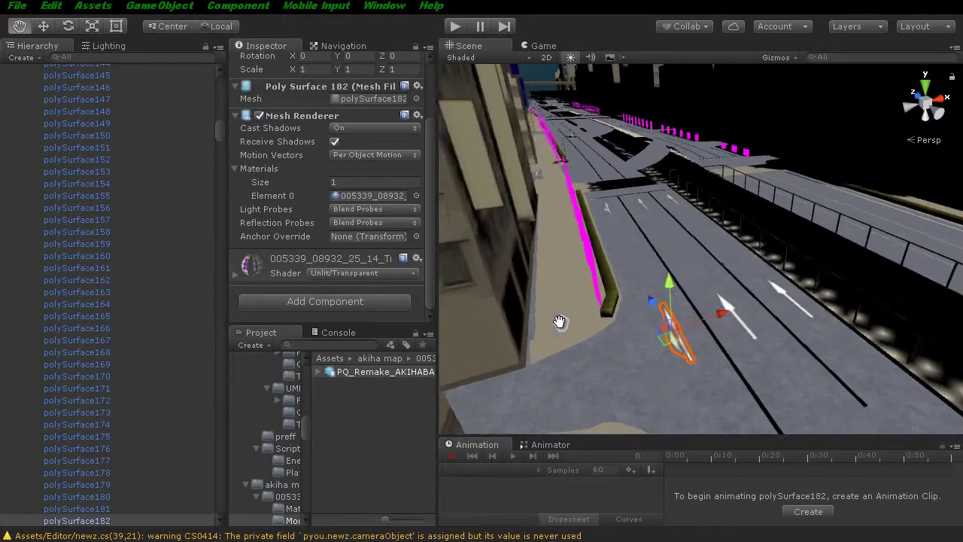
scroll(559, 323, down, 1)
click(711, 371)
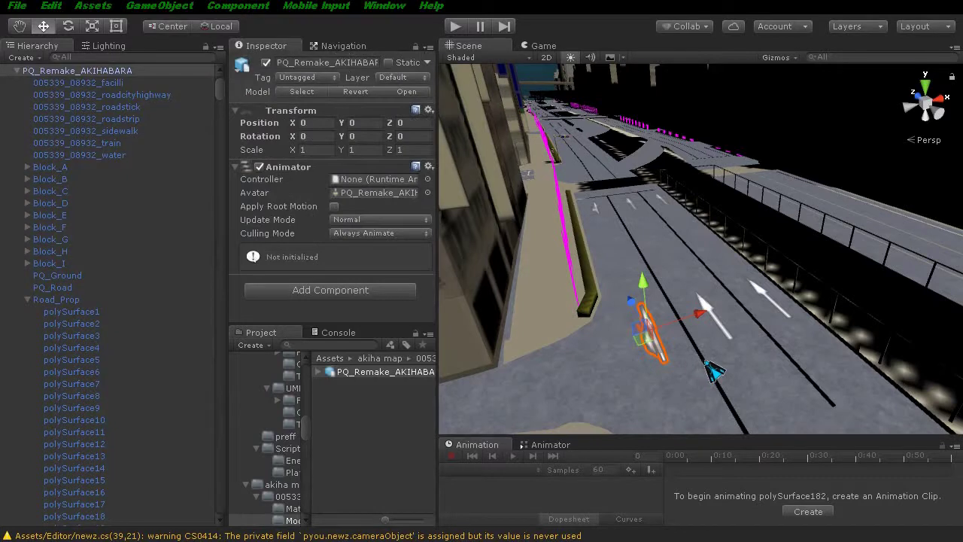
click(711, 371)
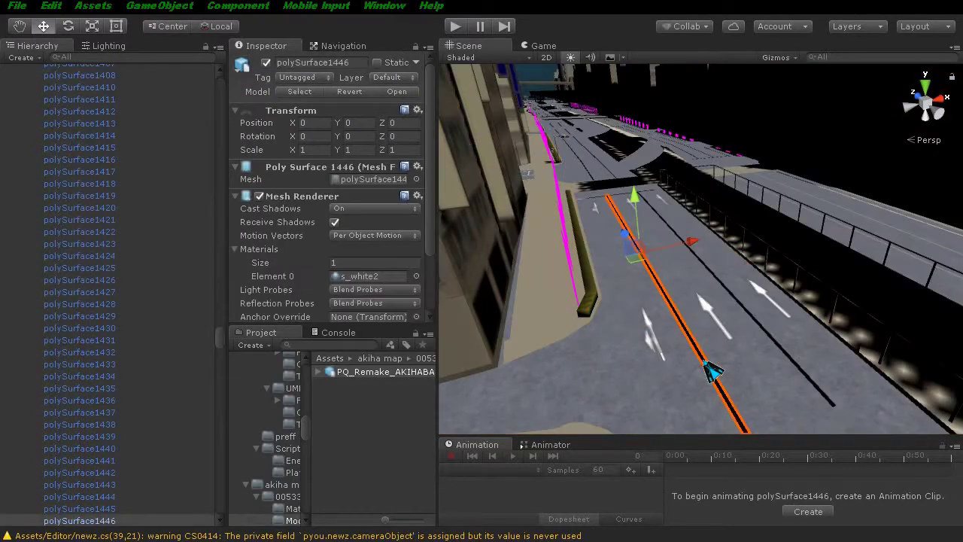
scroll(294, 258, down, 3)
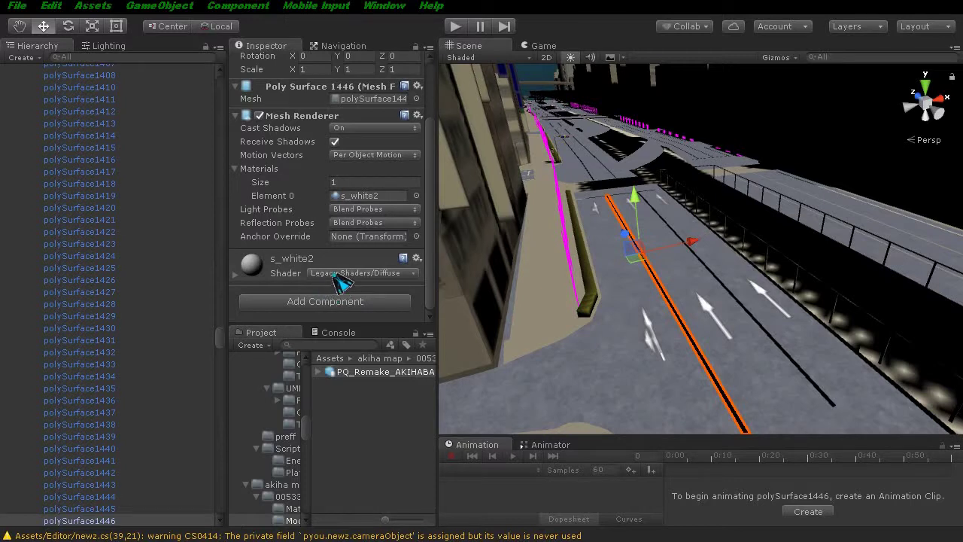
click(337, 275)
mouse_move(368, 458)
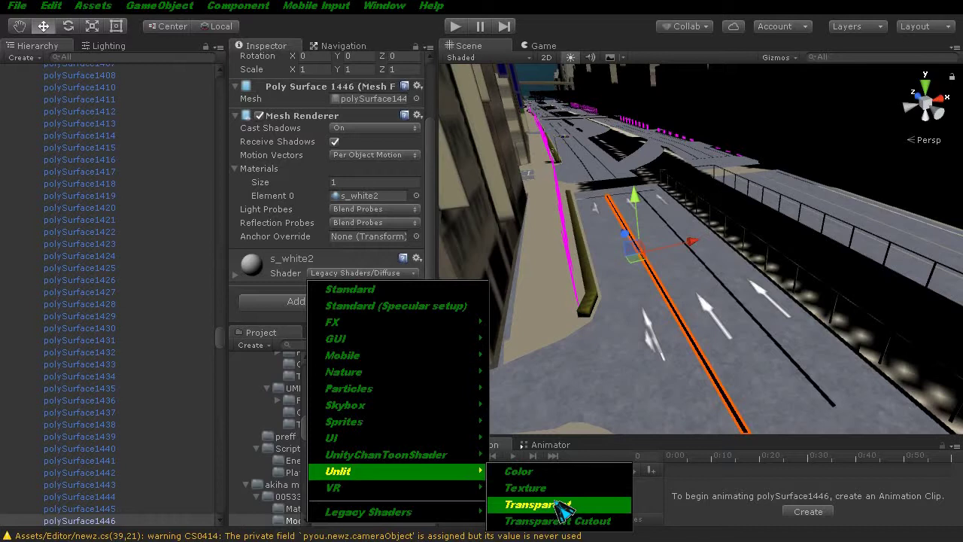
click(565, 508)
key(q)
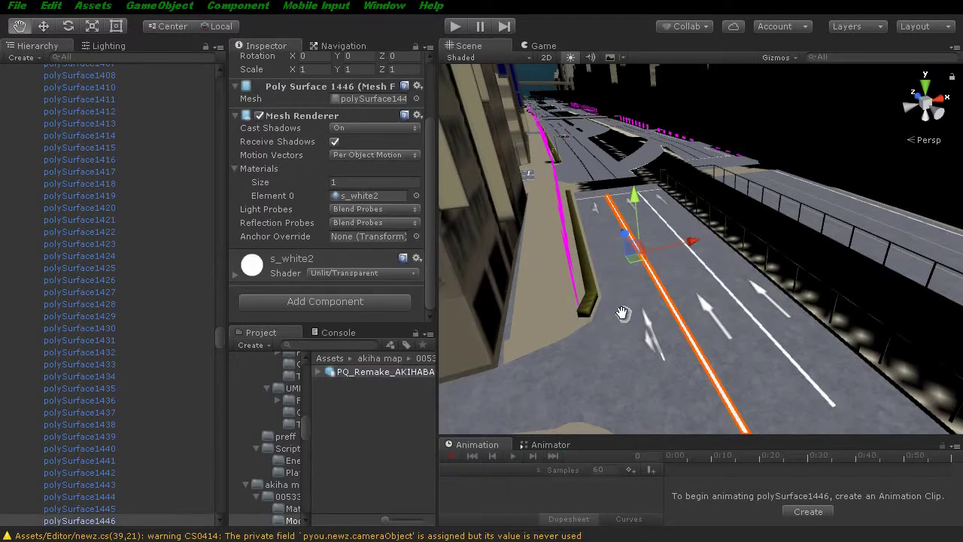
drag(625, 314, 620, 316)
mouse_move(613, 320)
middle_down()
mouse_move(624, 316)
mouse_move(583, 297)
mouse_move(624, 293)
middle_up()
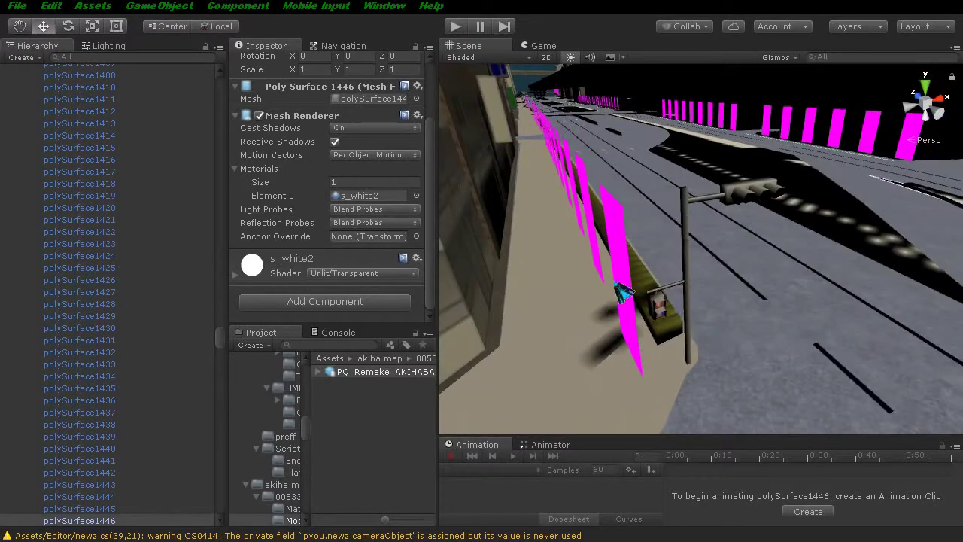
Select the walk_Block_G mesh holding the pink posts at ground level.
click(615, 259)
click(621, 256)
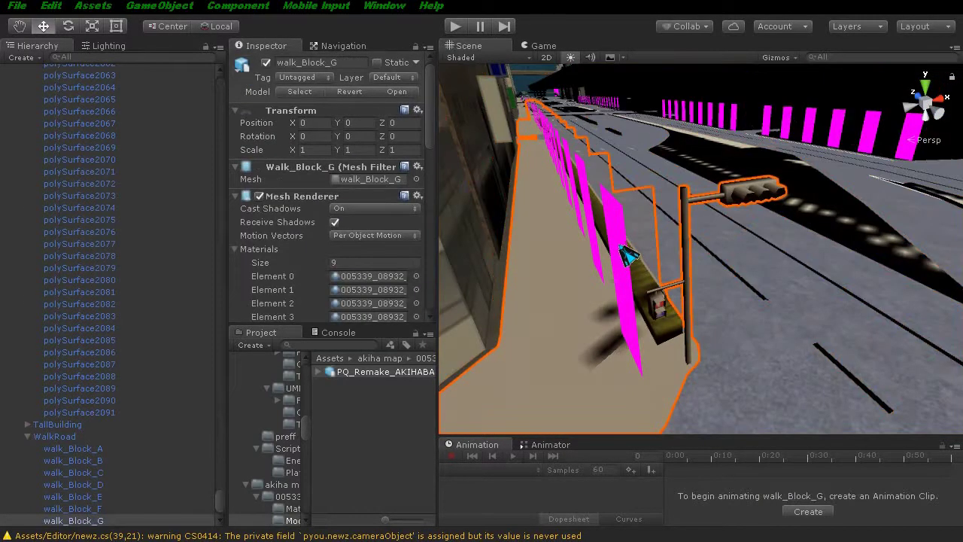
click(623, 254)
click(623, 254)
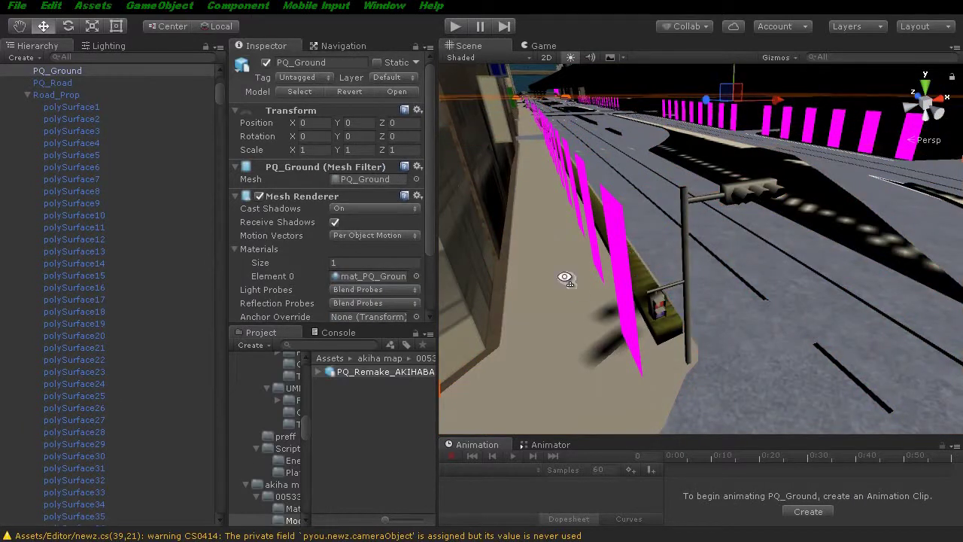
alt+drag(565, 278, 648, 256)
middle_drag(673, 235, 671, 240)
scroll(670, 240, down, 3)
scroll(673, 239, down, 3)
scroll(678, 239, down, 3)
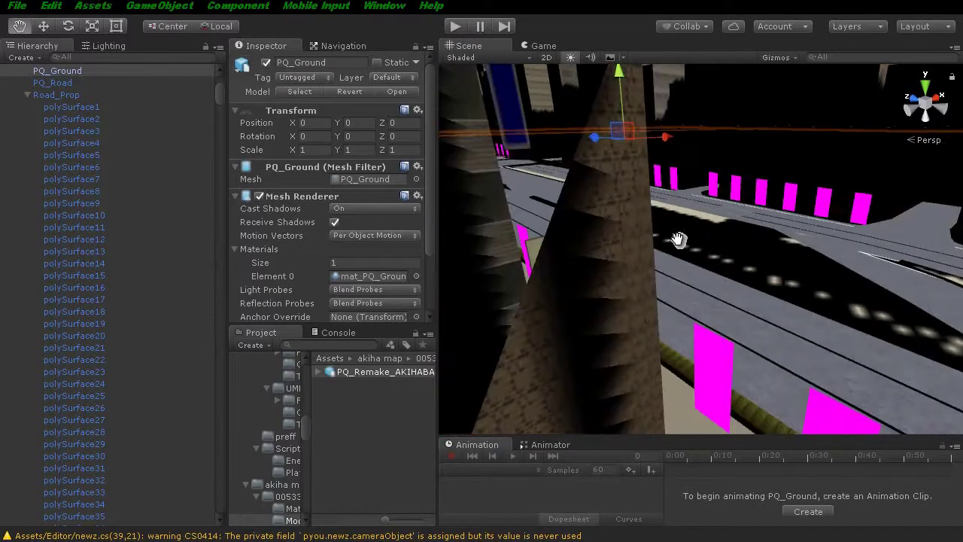
scroll(678, 239, up, 5)
click(841, 327)
click(841, 327)
click(841, 328)
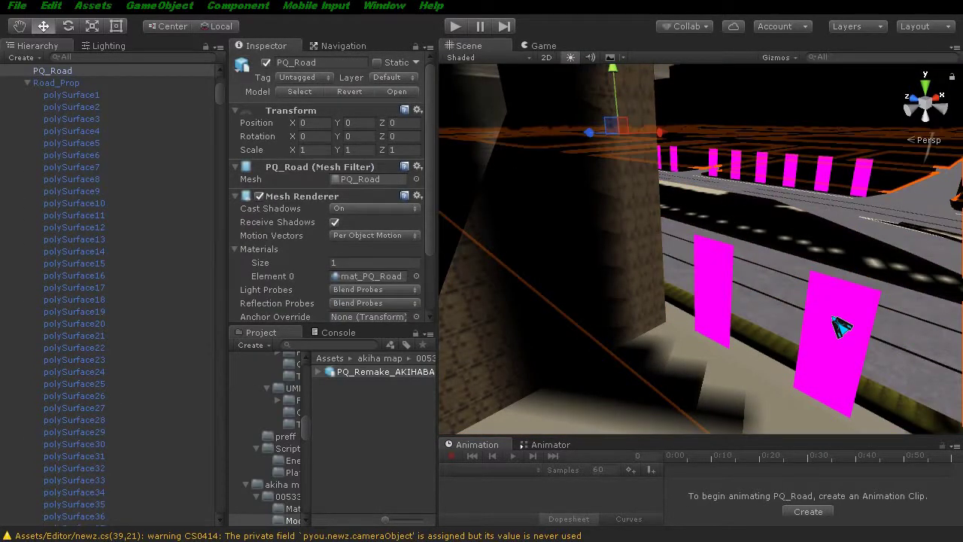
click(841, 328)
click(841, 327)
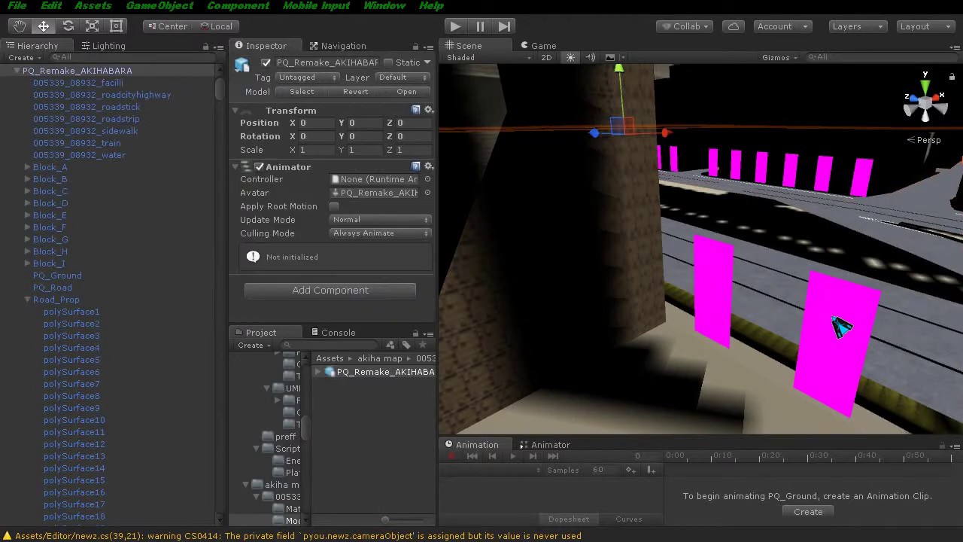
click(841, 327)
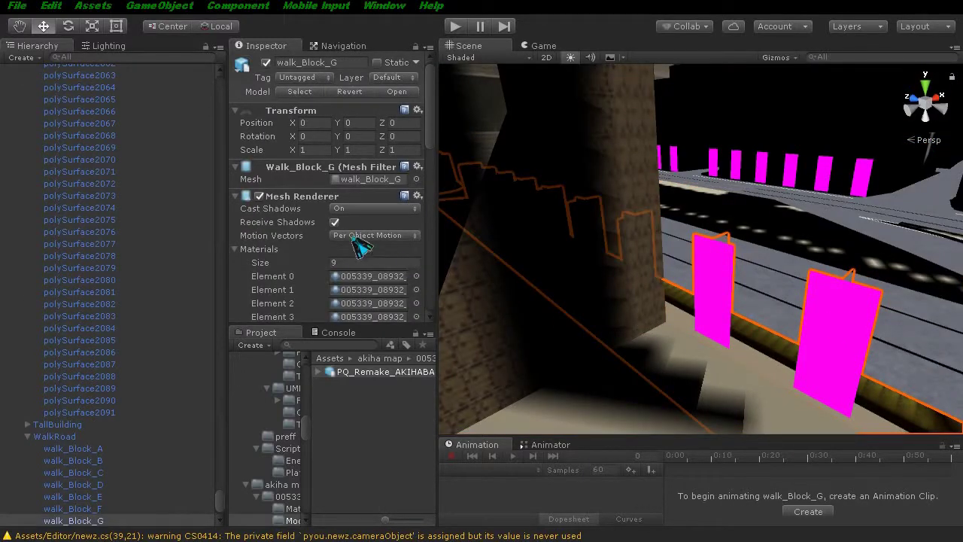
scroll(361, 248, down, 5)
scroll(279, 248, down, 4)
scroll(280, 264, down, 1)
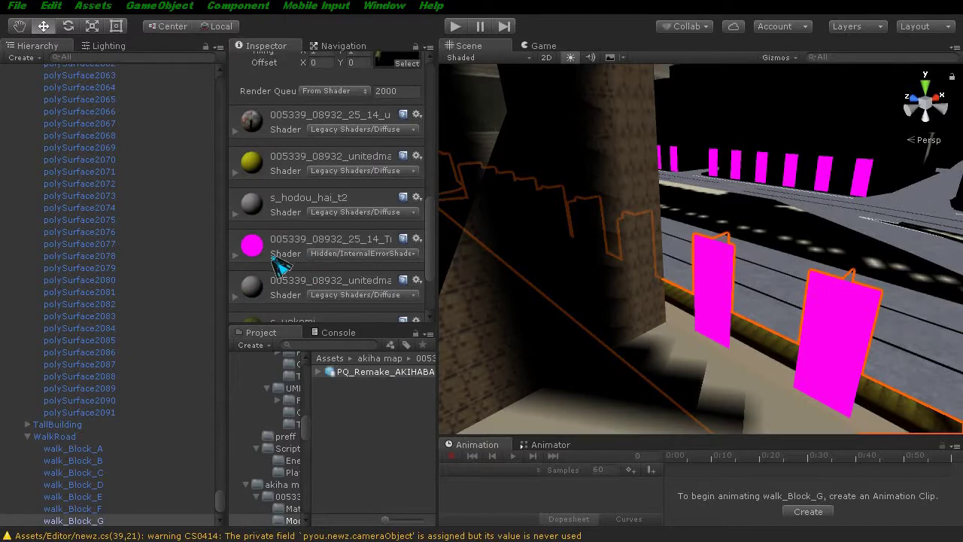
Set the magenta error material to Standard and the next 005339_08932 material to Unlit/Texture.
click(360, 254)
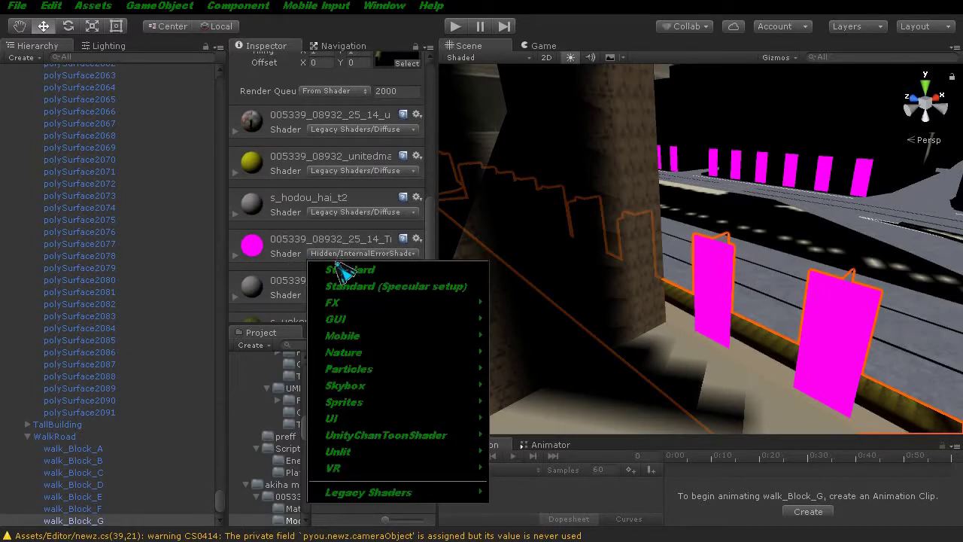
click(391, 270)
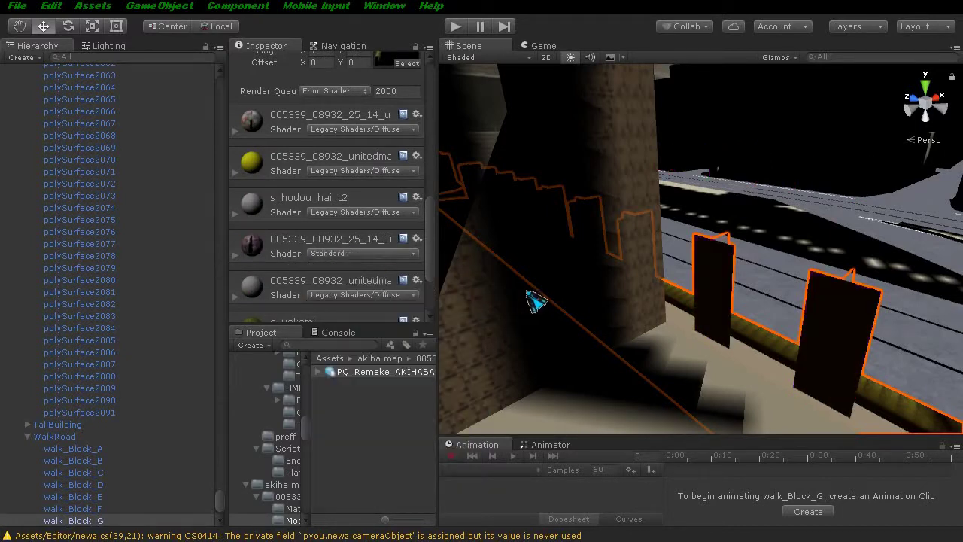
click(358, 296)
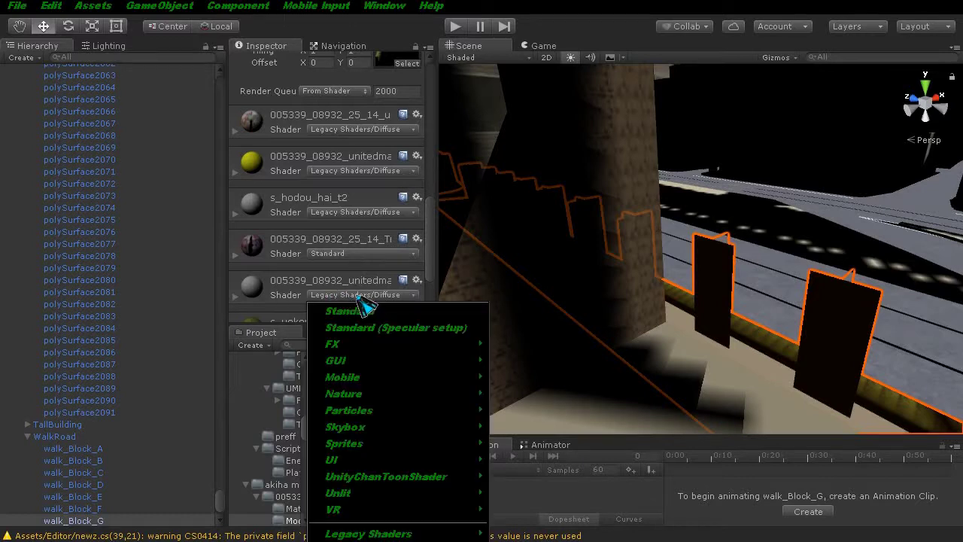
mouse_move(482, 501)
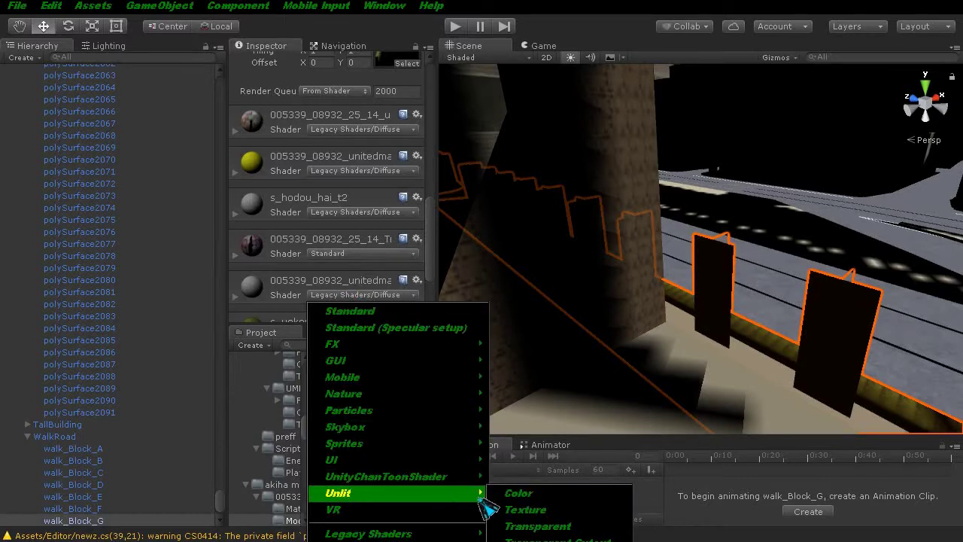
click(541, 519)
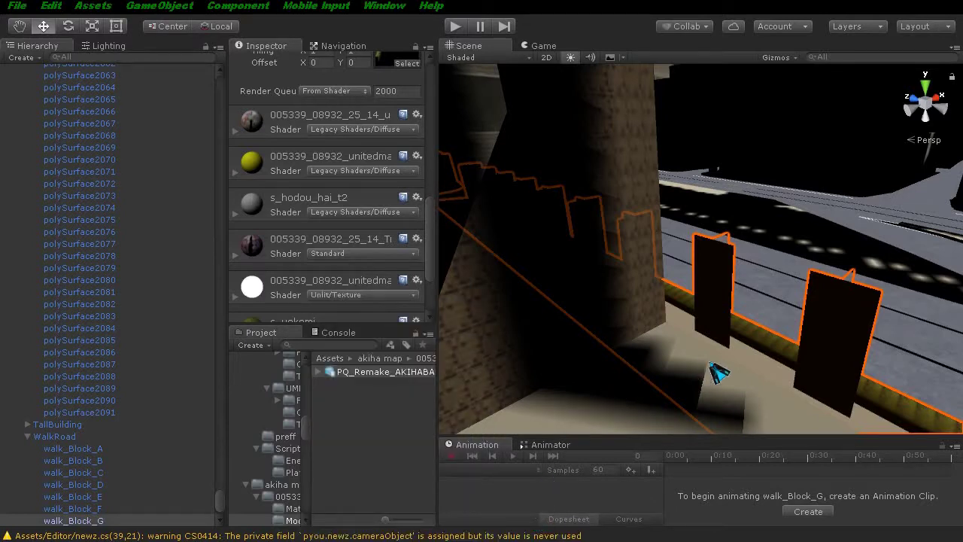
Look down the road and reselect walk_Block_G in the Scene view.
right_drag(719, 372, 716, 350)
click(723, 293)
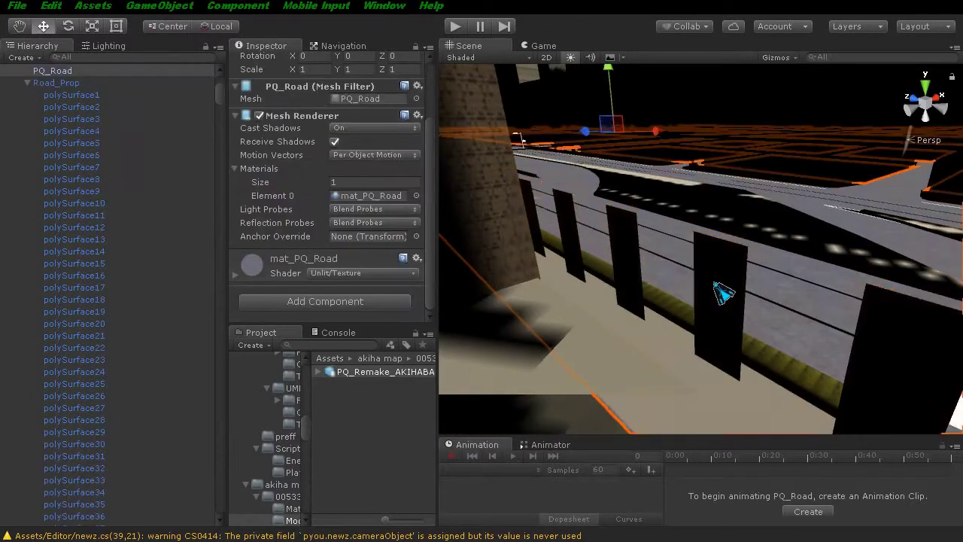
click(723, 294)
click(723, 292)
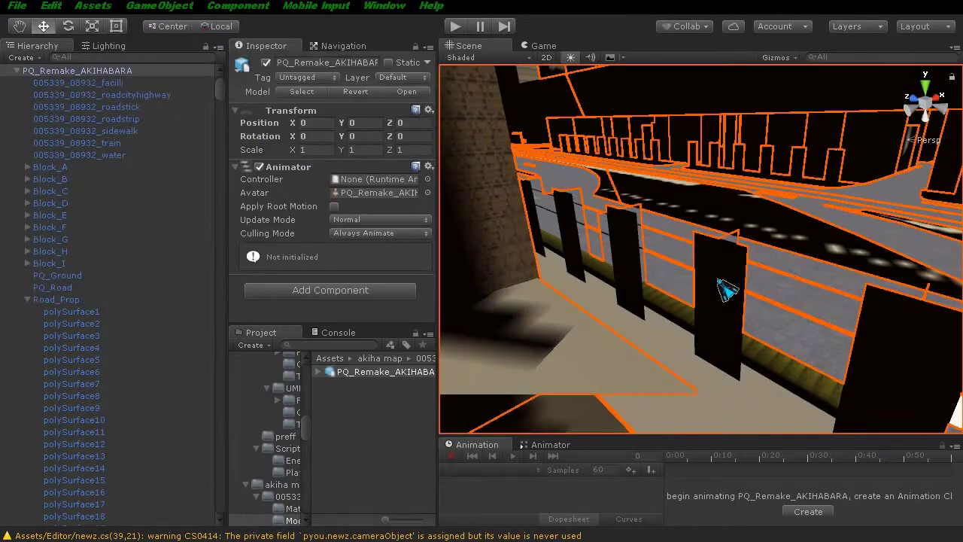
click(725, 290)
scroll(342, 261, down, 5)
scroll(340, 259, down, 2)
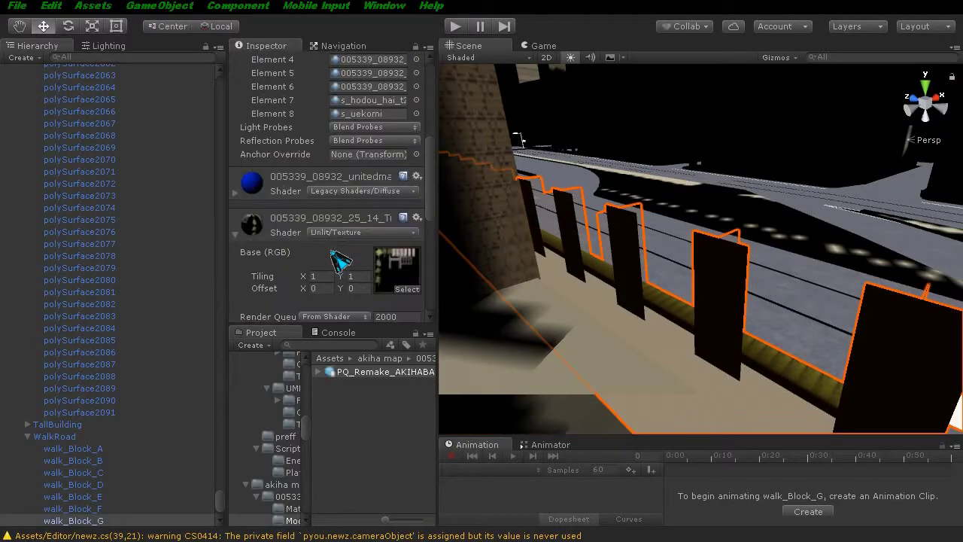
Switch walk_Block_G's blue 005339_08932_25_14_T material to Unlit/Texture.
scroll(340, 260, down, 2)
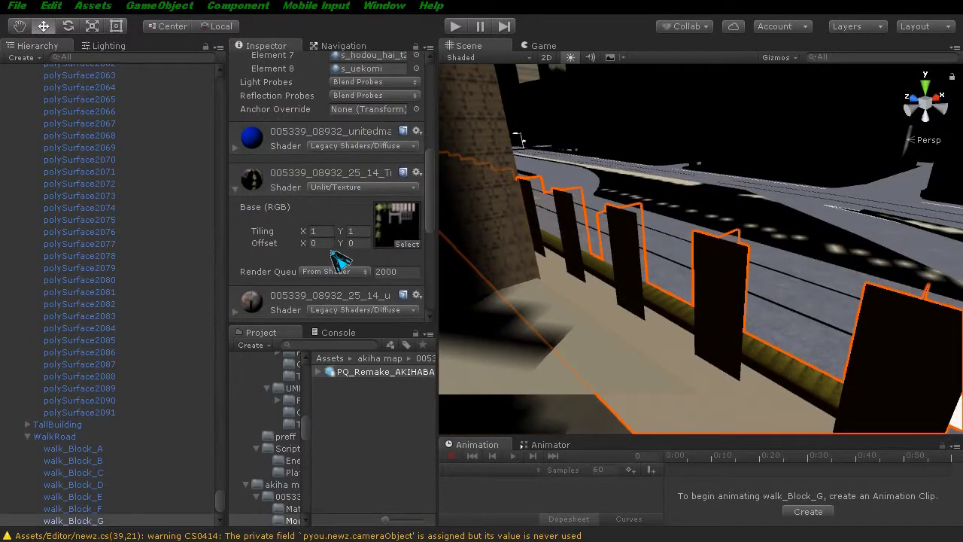
click(341, 147)
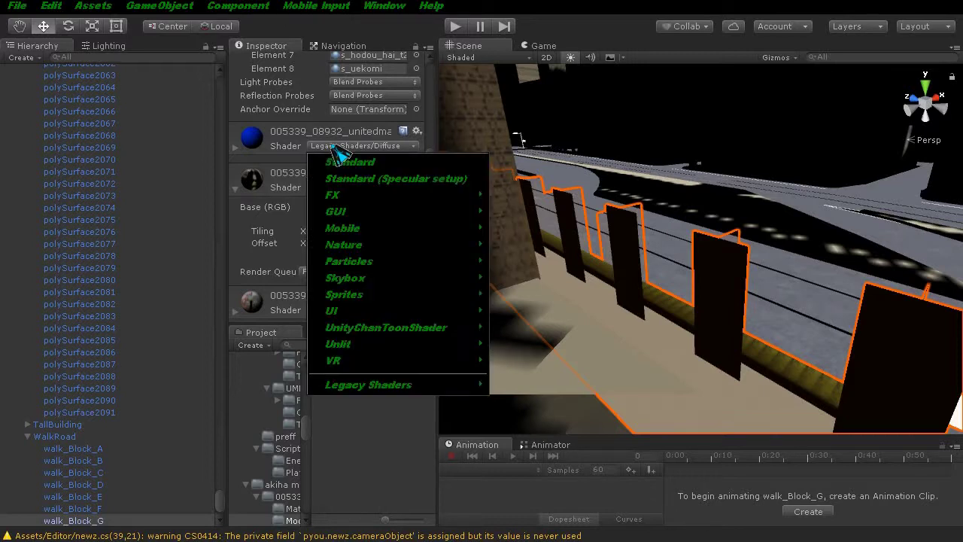
mouse_move(460, 347)
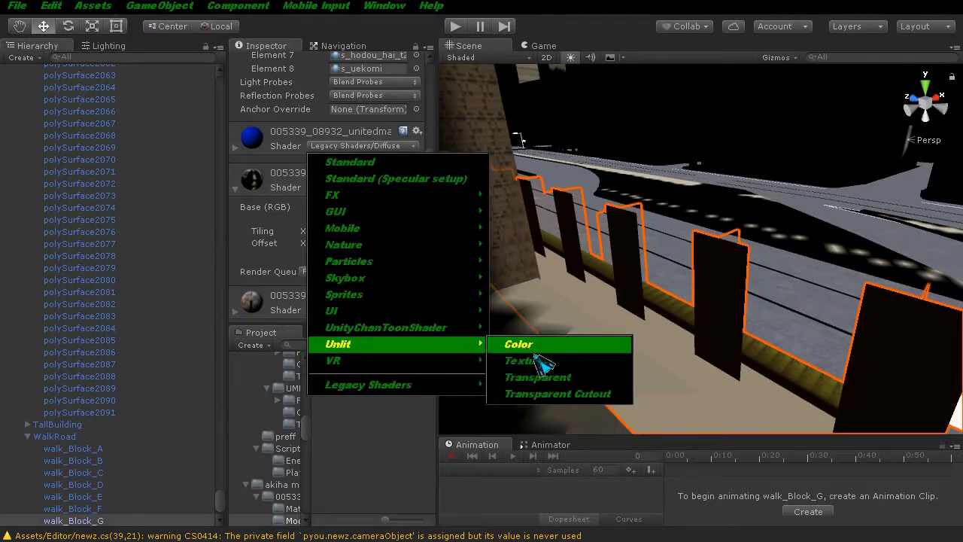
click(525, 361)
Move the view along the fence and reselect walk_Block_G for its remaining materials.
scroll(322, 233, down, 4)
scroll(269, 253, down, 4)
scroll(325, 263, down, 1)
mouse_move(729, 320)
middle_down()
mouse_move(715, 307)
mouse_move(723, 316)
middle_up()
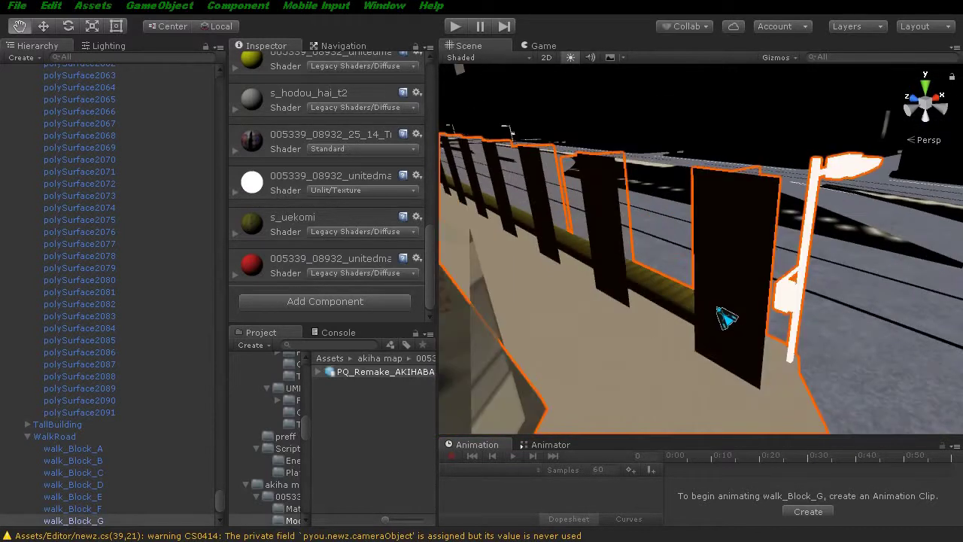
click(734, 257)
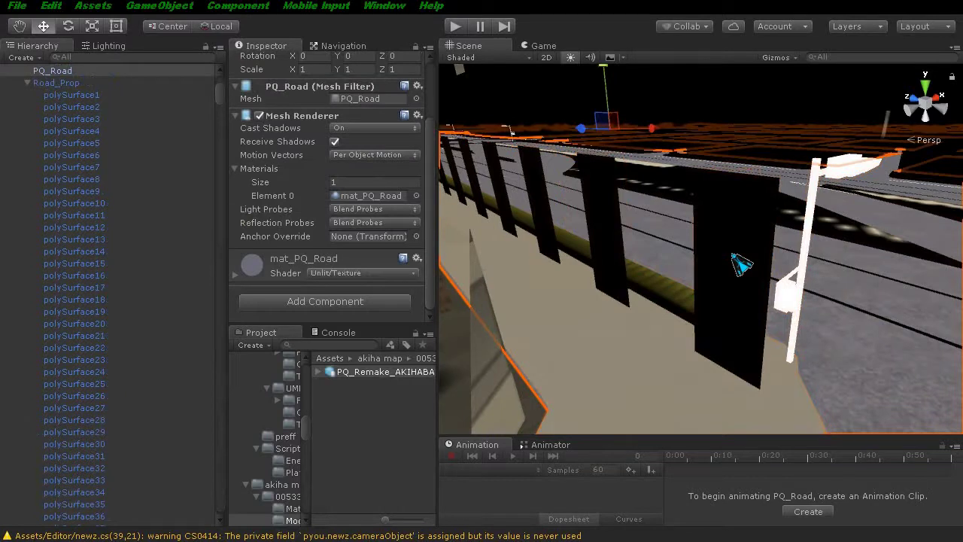
click(735, 257)
click(734, 257)
click(735, 257)
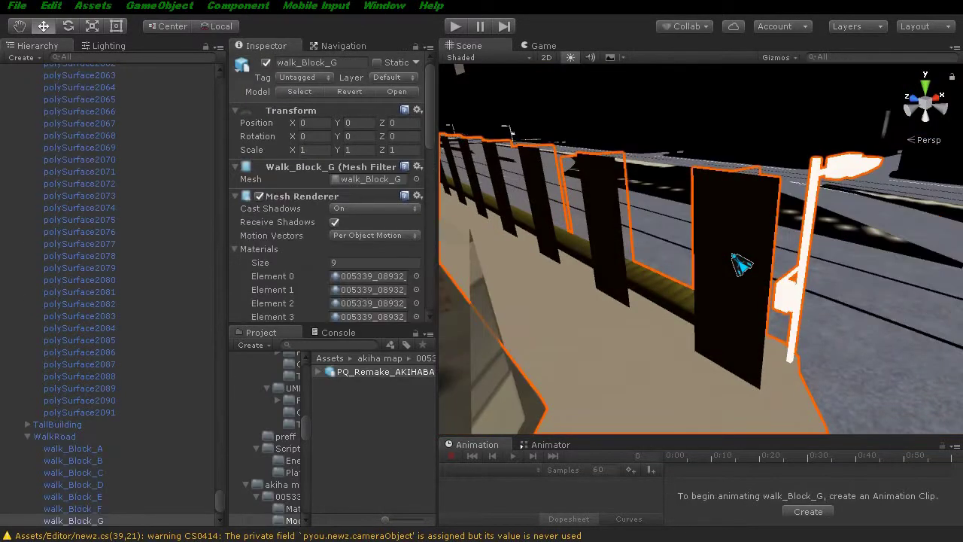
scroll(380, 258, down, 5)
scroll(378, 257, down, 1)
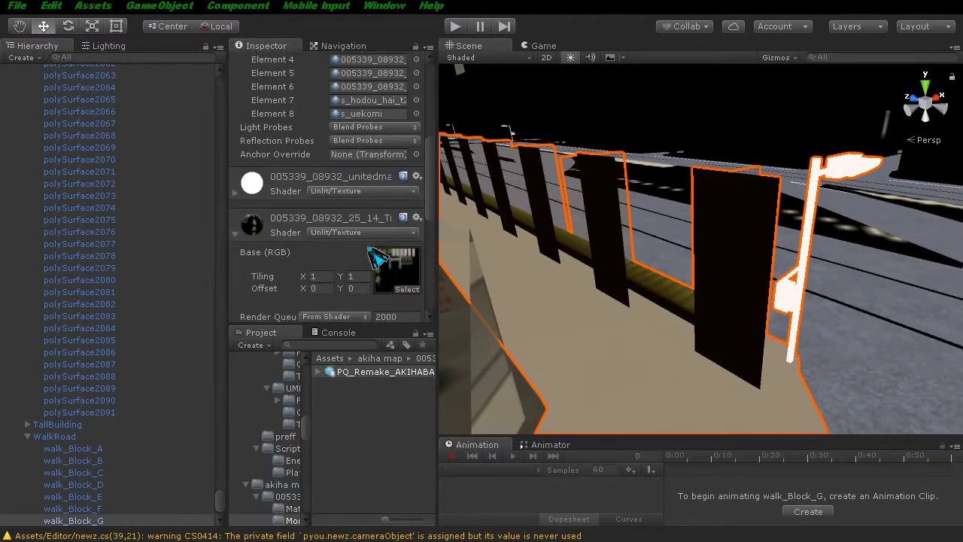
scroll(345, 255, down, 3)
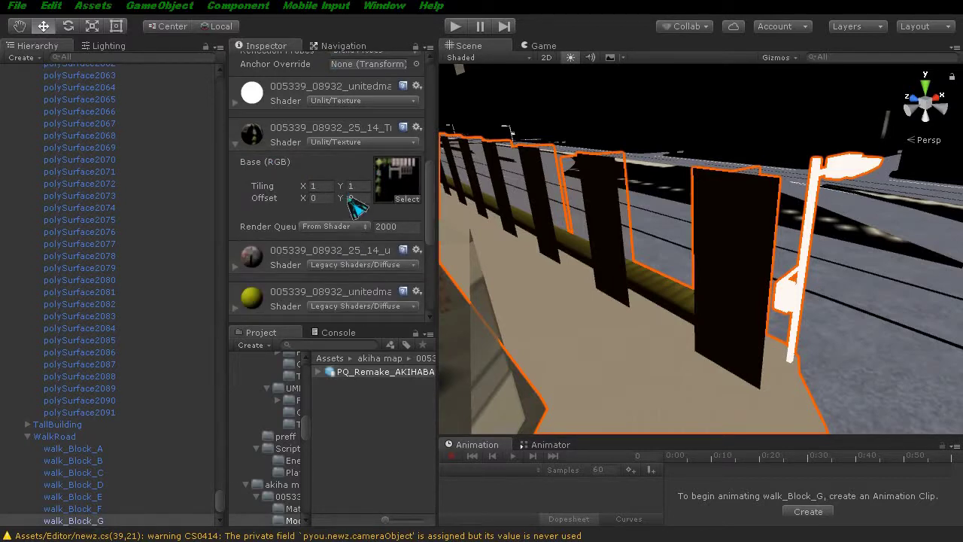
scroll(348, 226, down, 2)
scroll(345, 249, down, 2)
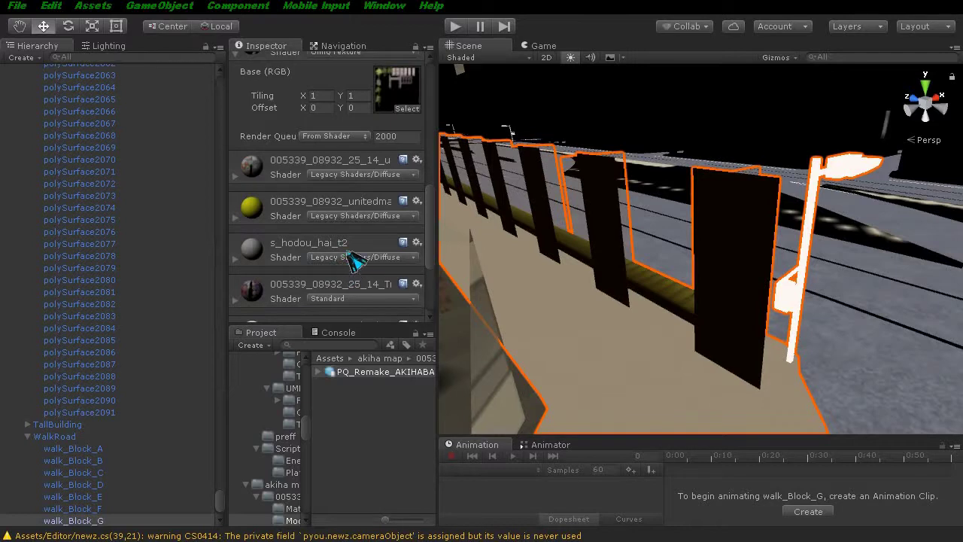
Set the 25_14_T and s_hodou_hai_t2 materials to Unlit/Transparent.
click(346, 217)
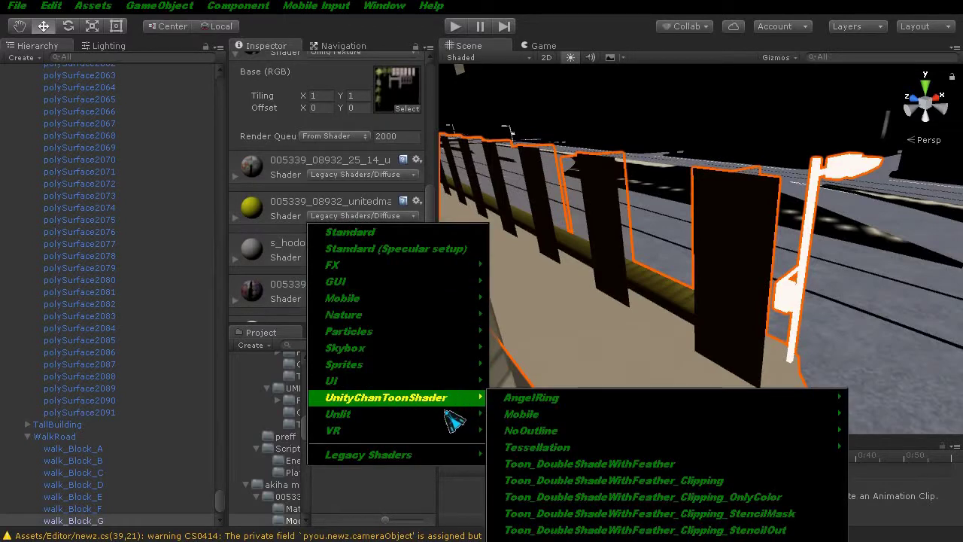
mouse_move(459, 420)
click(538, 447)
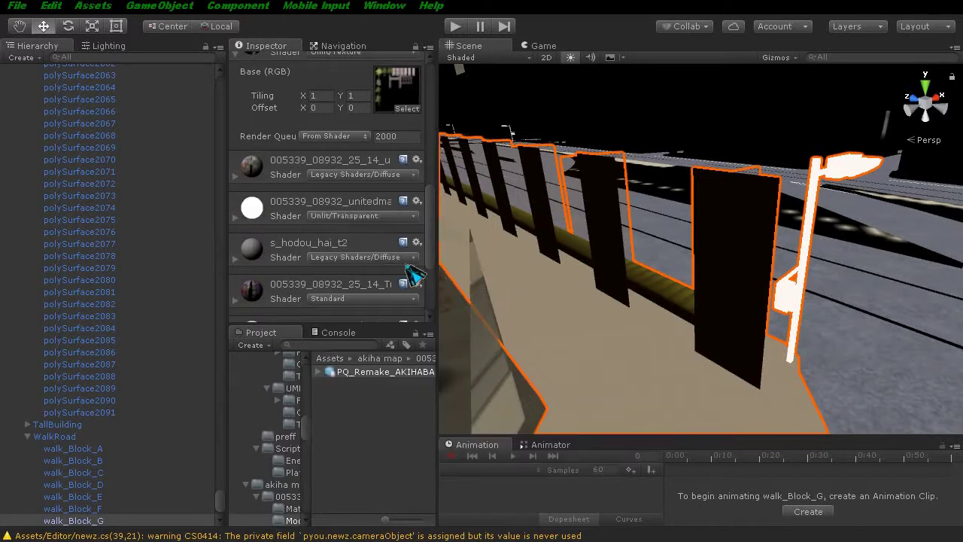
click(343, 260)
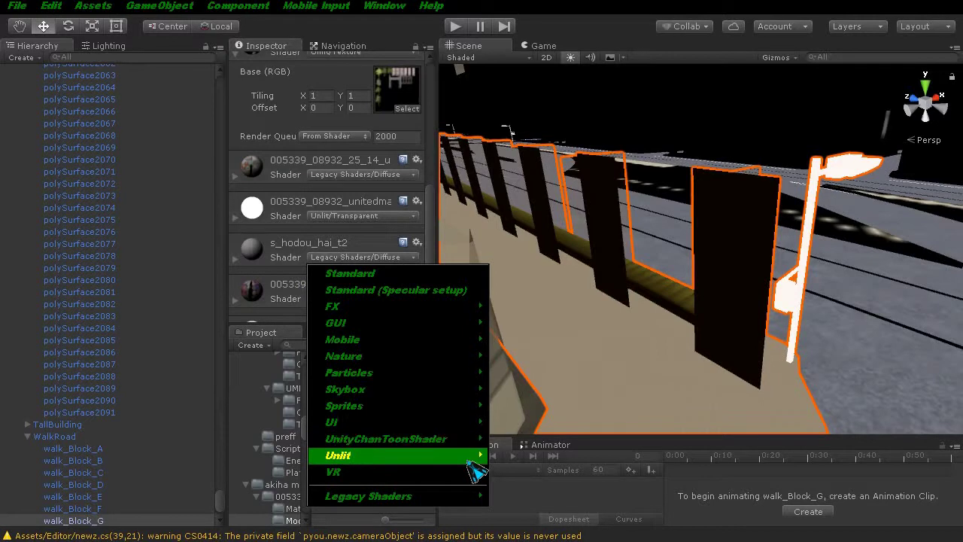
mouse_move(477, 456)
click(570, 490)
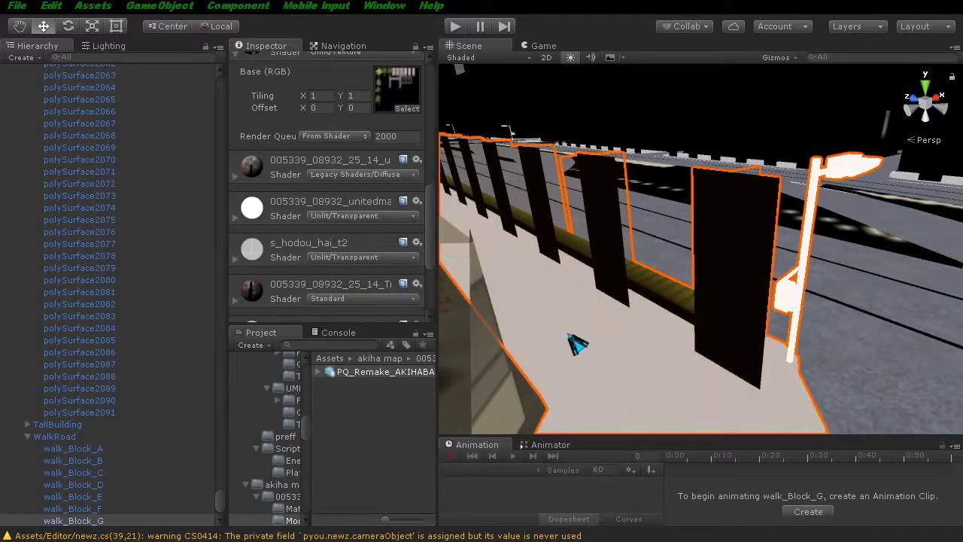
Change the remaining Standard unitedmap material to Unlit/Transparent.
right_drag(605, 318, 606, 318)
scroll(313, 294, down, 3)
scroll(312, 276, down, 2)
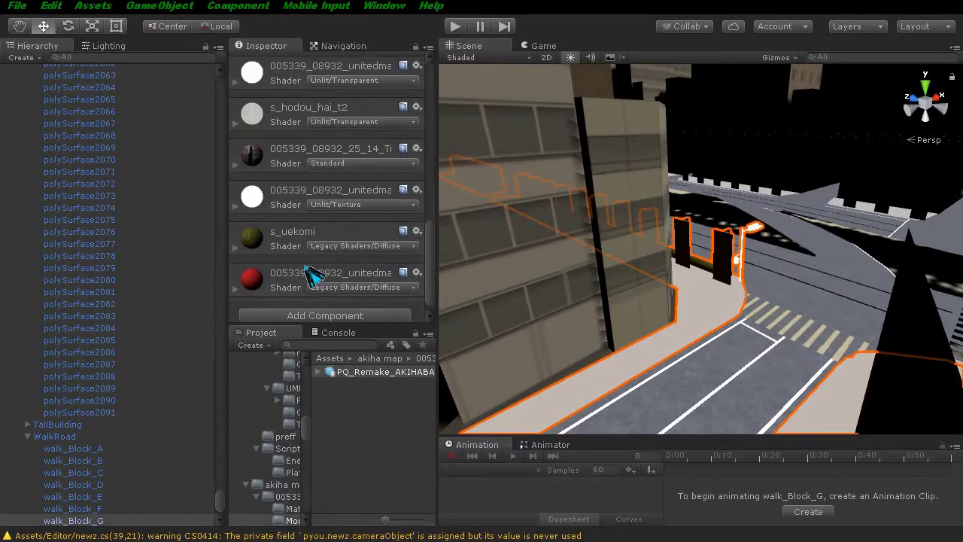
click(334, 163)
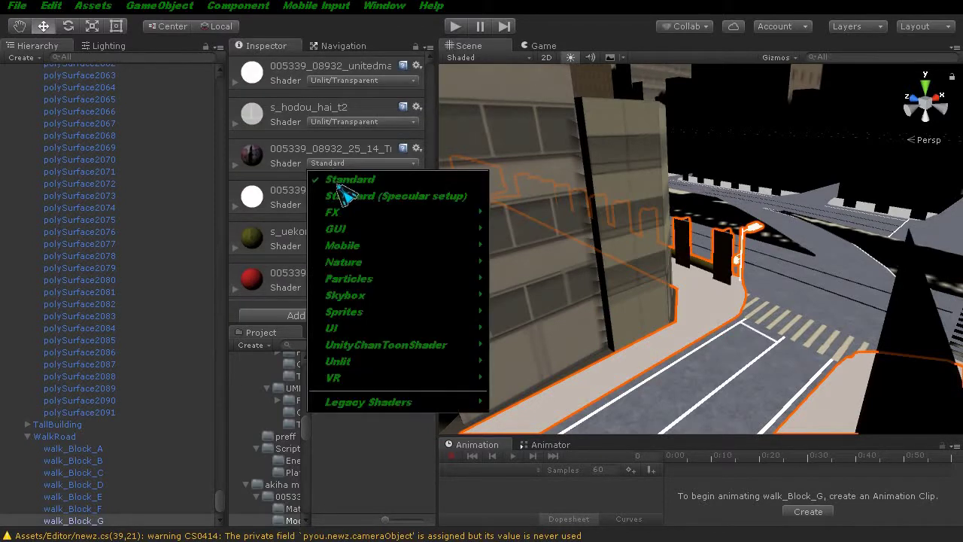
mouse_move(471, 361)
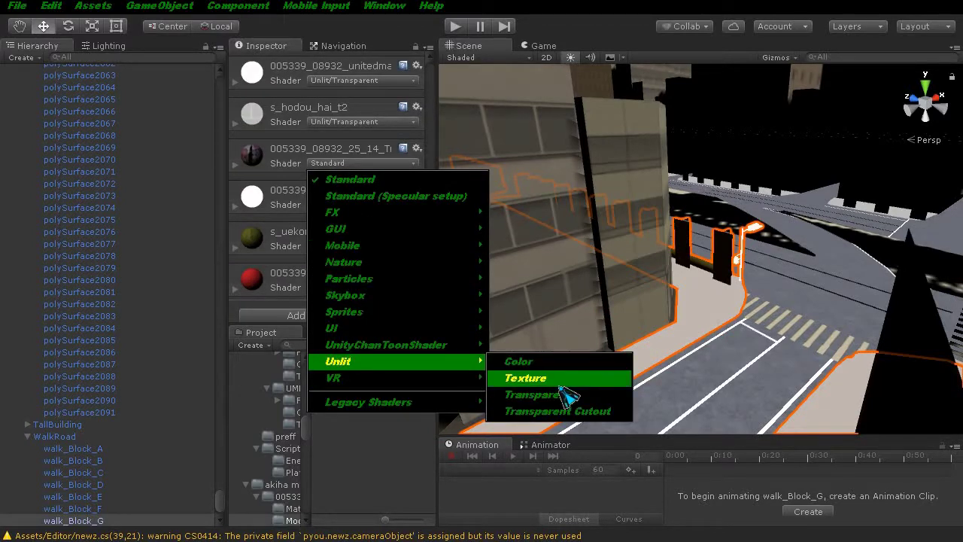
click(560, 395)
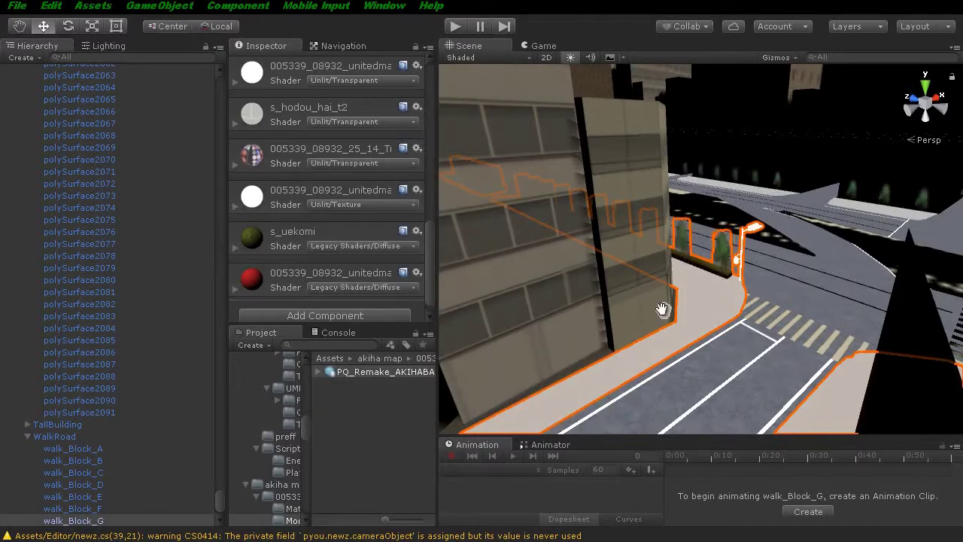
Pan and zoom the Scene view around the street to inspect the now-light sidewalk.
middle_drag(662, 309, 657, 313)
scroll(665, 312, down, 5)
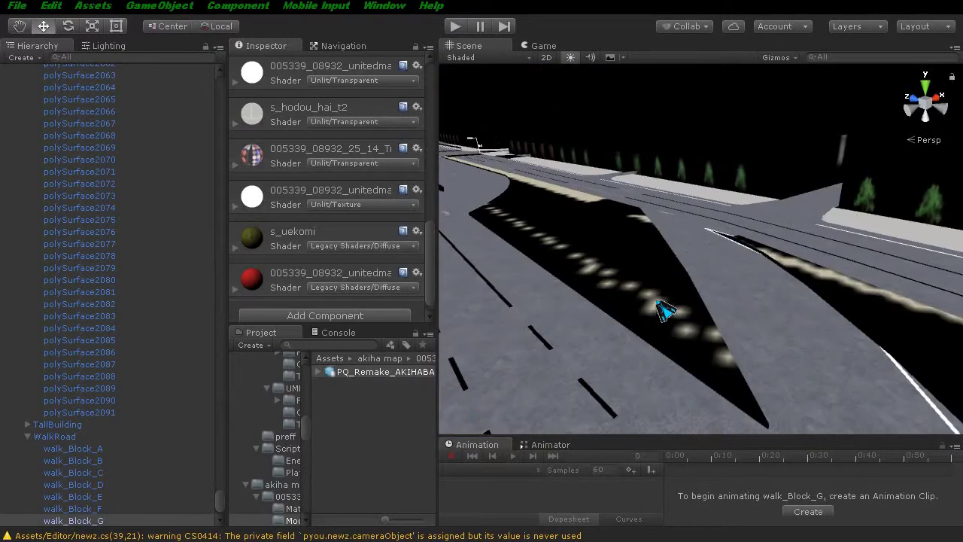
scroll(665, 312, up, 5)
scroll(652, 286, down, 3)
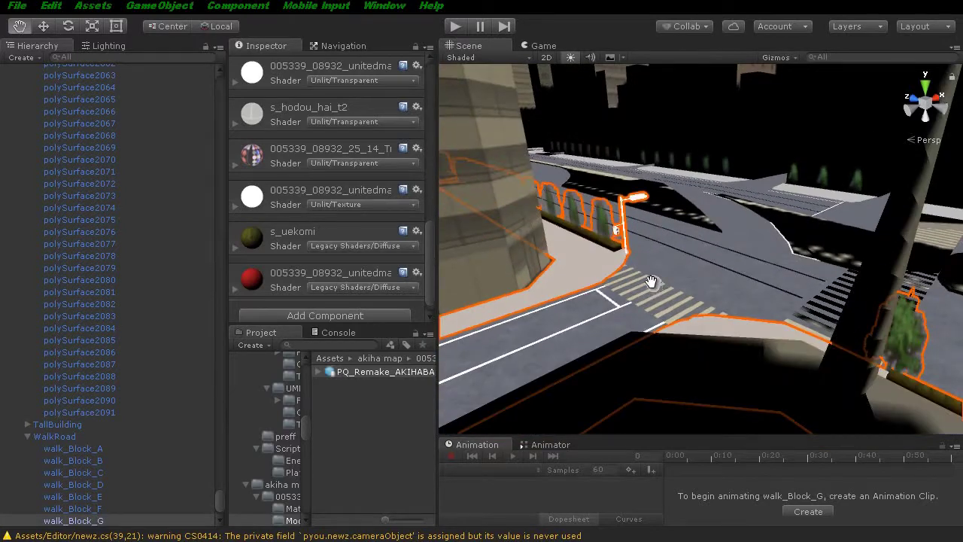
scroll(651, 282, down, 5)
scroll(646, 287, up, 5)
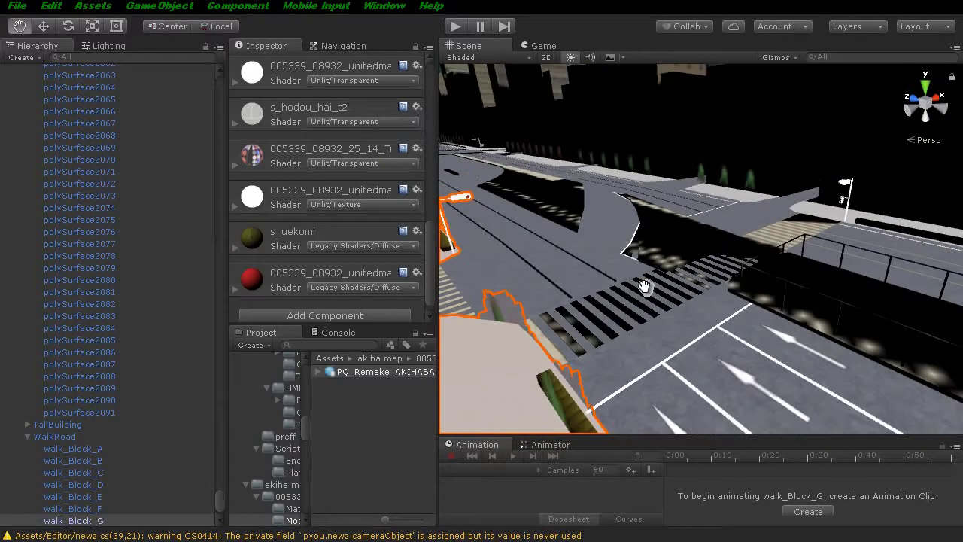
scroll(655, 290, up, 3)
scroll(659, 292, up, 2)
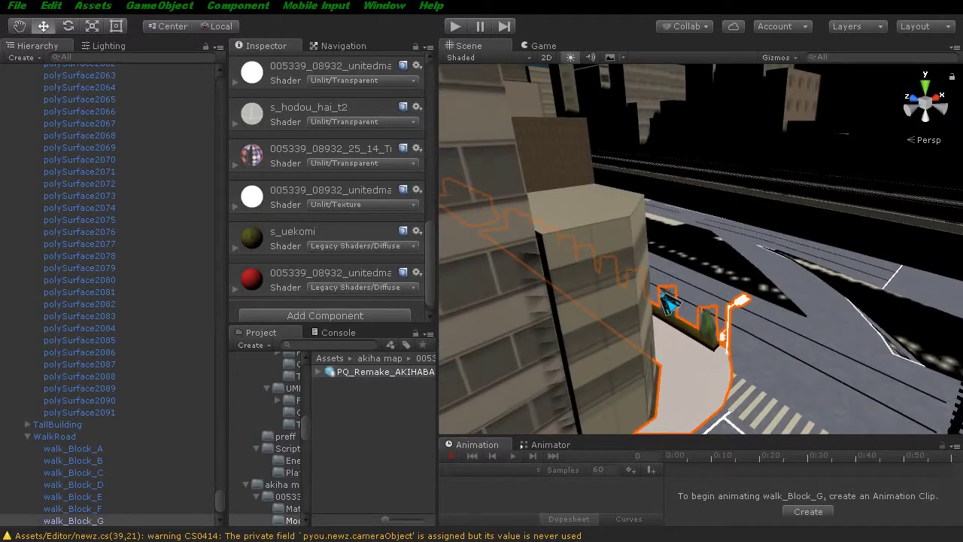
scroll(662, 308, up, 4)
scroll(666, 323, up, 4)
scroll(668, 339, up, 1)
scroll(668, 339, down, 3)
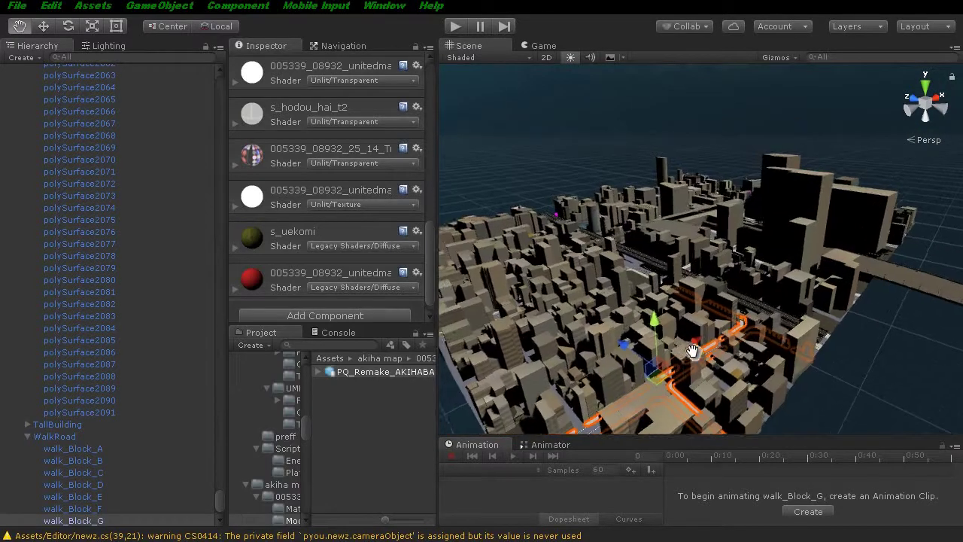
scroll(670, 343, up, 3)
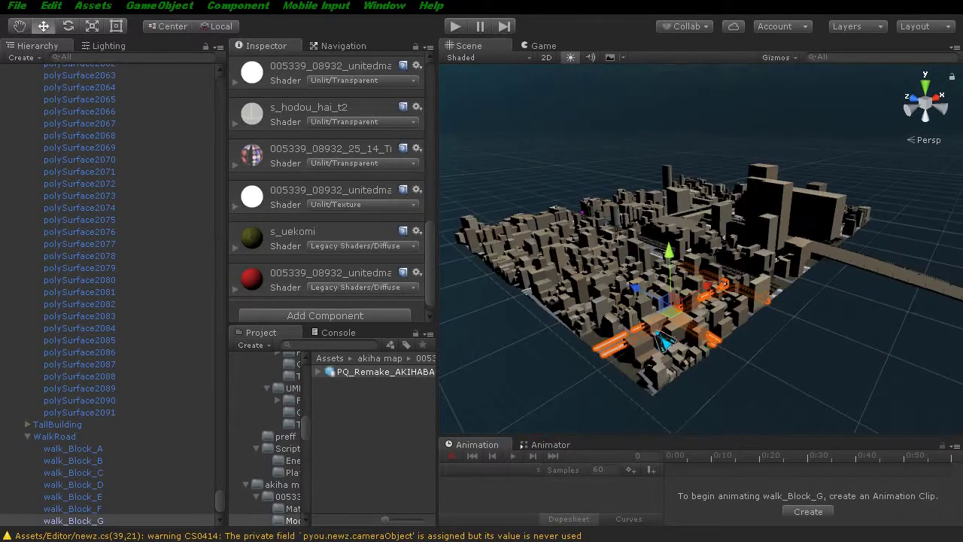
scroll(651, 330, down, 2)
scroll(640, 328, down, 2)
scroll(628, 327, down, 2)
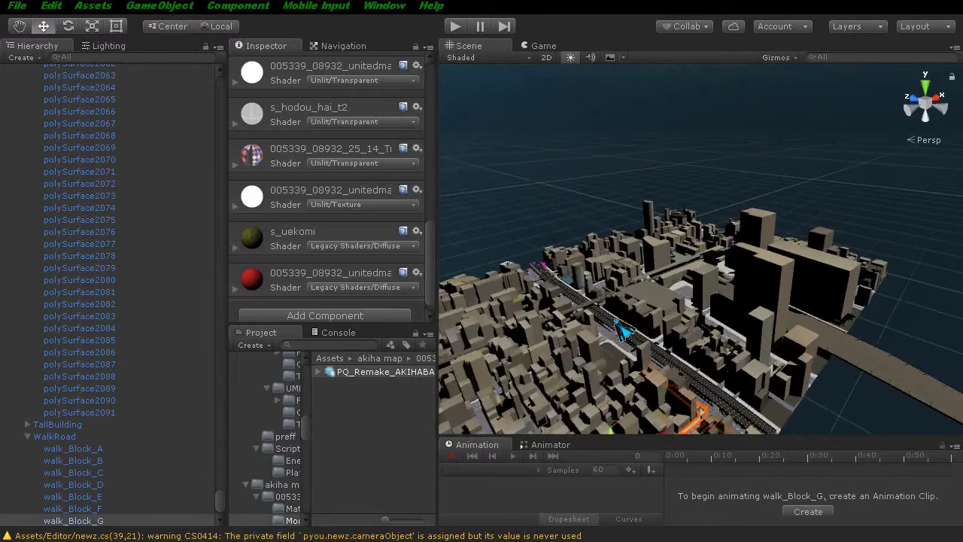
scroll(613, 325, down, 2)
scroll(610, 322, down, 2)
scroll(662, 342, up, 2)
scroll(640, 331, up, 2)
scroll(617, 323, down, 2)
scroll(579, 334, down, 2)
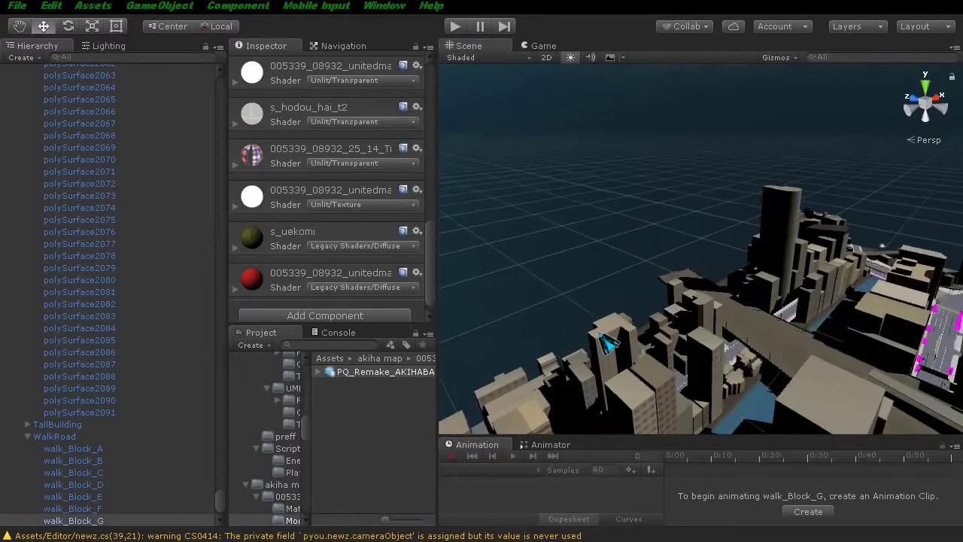
scroll(632, 297, down, 2)
scroll(755, 245, down, 2)
scroll(755, 245, down, 1)
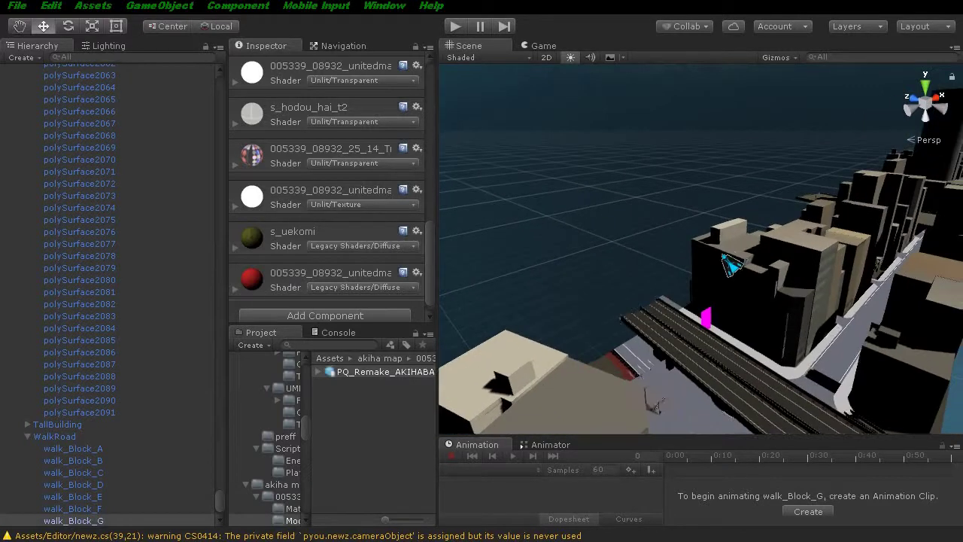
scroll(742, 260, down, 1)
scroll(736, 271, down, 1)
scroll(702, 225, down, 1)
scroll(703, 225, down, 2)
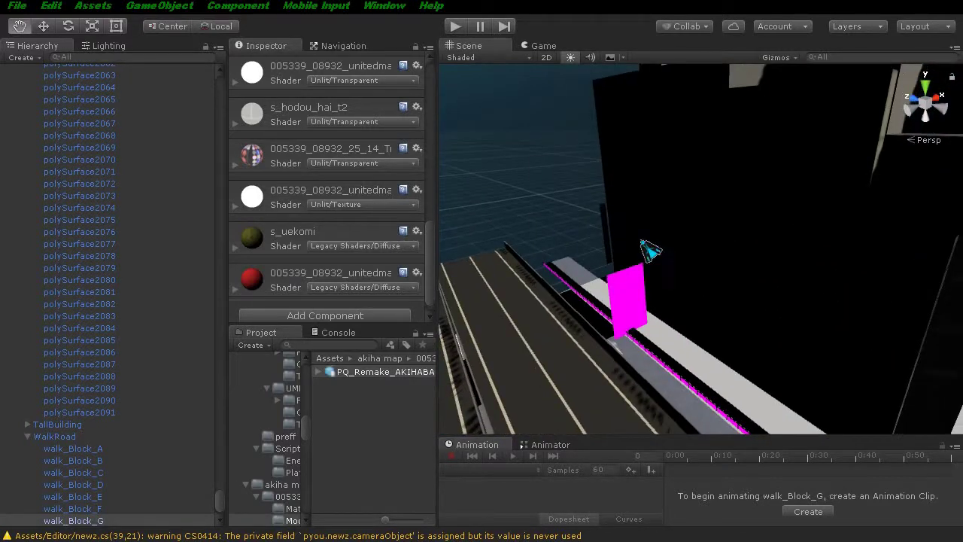
Select walk_Block_B at the pink fence and switch its 005339_08932_25_14_T error material to Unlit/Transparent.
click(632, 305)
click(632, 304)
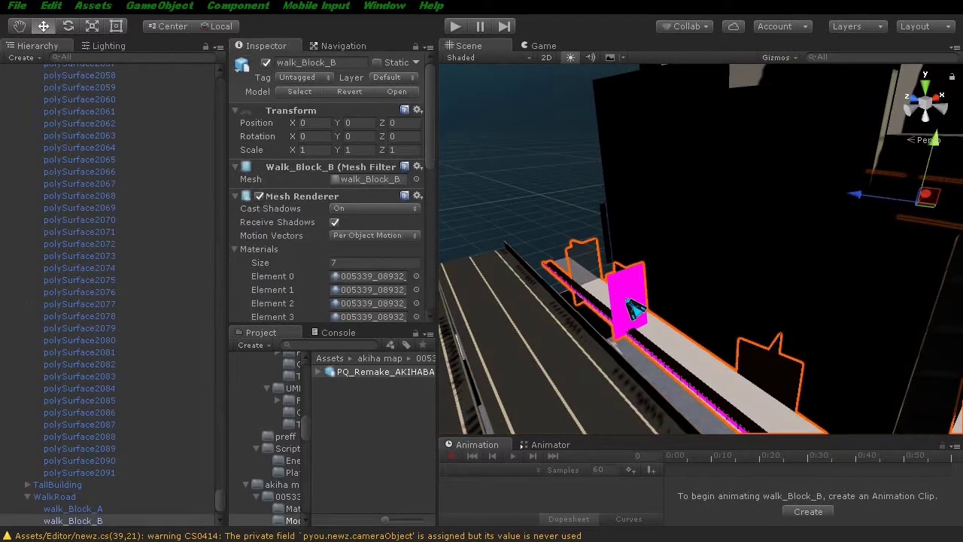
scroll(312, 253, down, 5)
scroll(312, 258, down, 5)
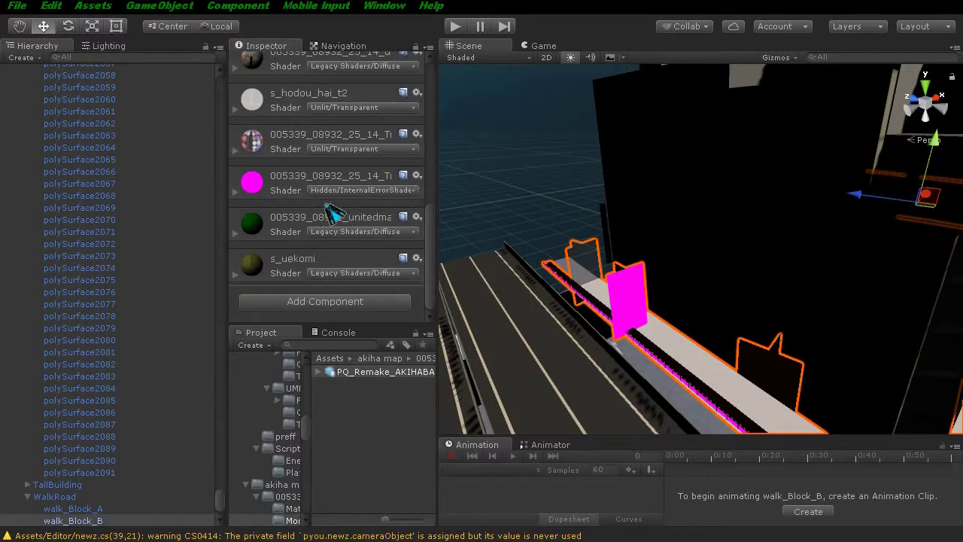
click(351, 201)
click(322, 193)
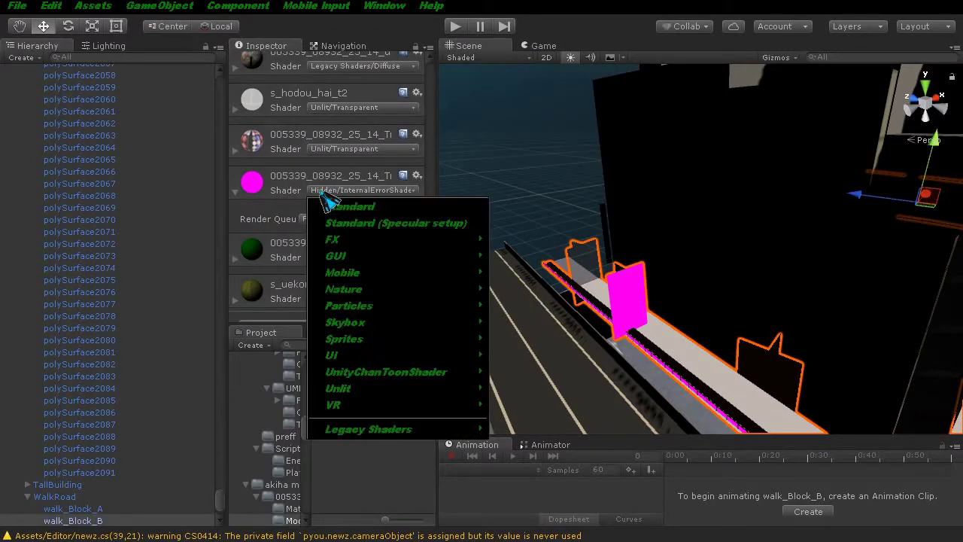
mouse_move(404, 382)
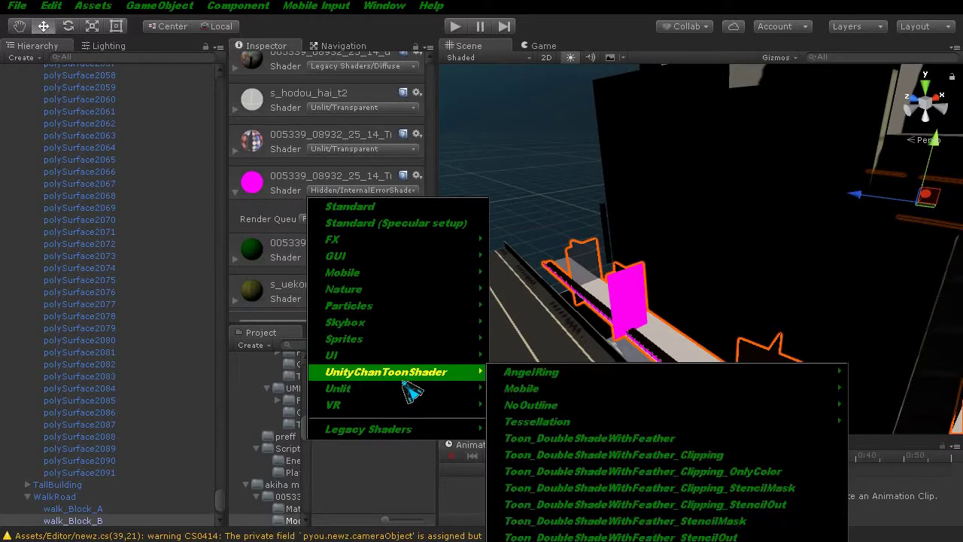
mouse_move(470, 390)
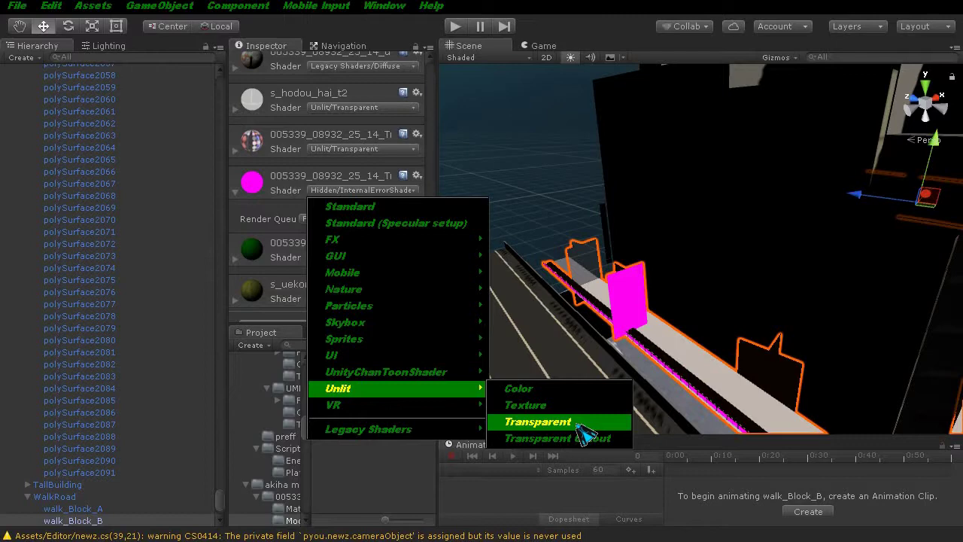
click(538, 423)
mouse_move(641, 369)
middle_down()
mouse_move(672, 357)
mouse_move(643, 355)
middle_up()
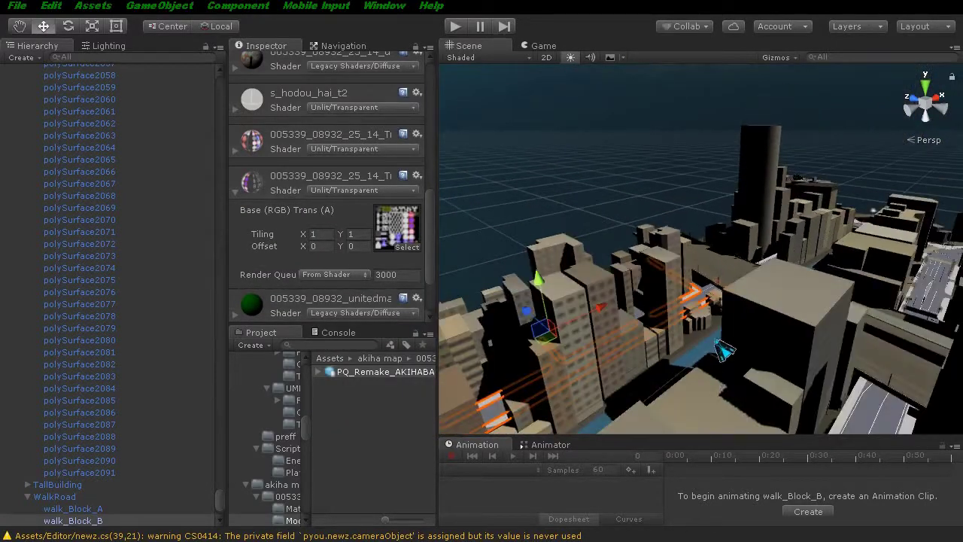
Orbit to street level and select the pink-faced tall building mesh 005339_08932_-10797701.
mouse_move(724, 350)
alt+mouse_down()
mouse_move(932, 346)
mouse_move(644, 302)
mouse_move(723, 293)
alt+mouse_up()
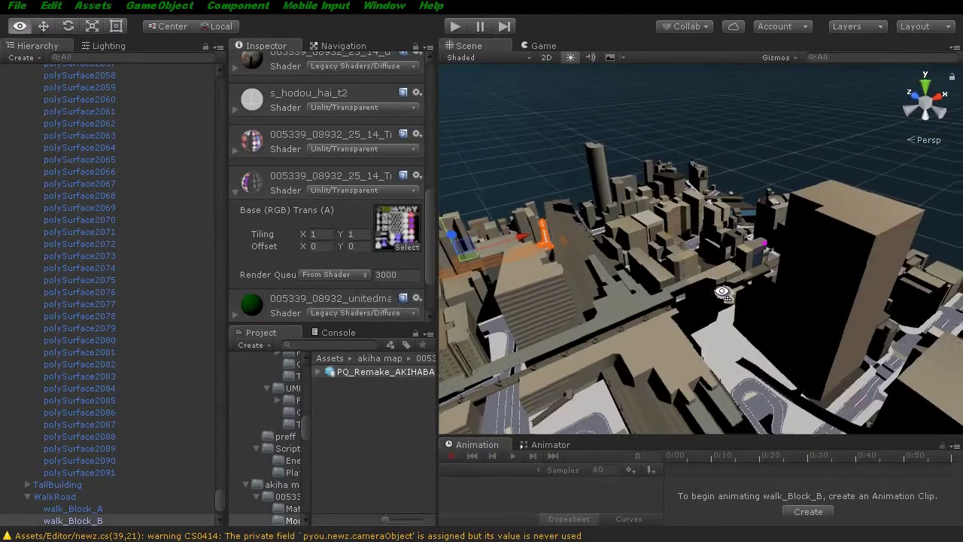
scroll(723, 293, up, 5)
mouse_move(722, 293)
mouse_down()
mouse_move(635, 176)
mouse_move(667, 231)
mouse_up()
alt+drag(725, 280, 608, 227)
click(583, 206)
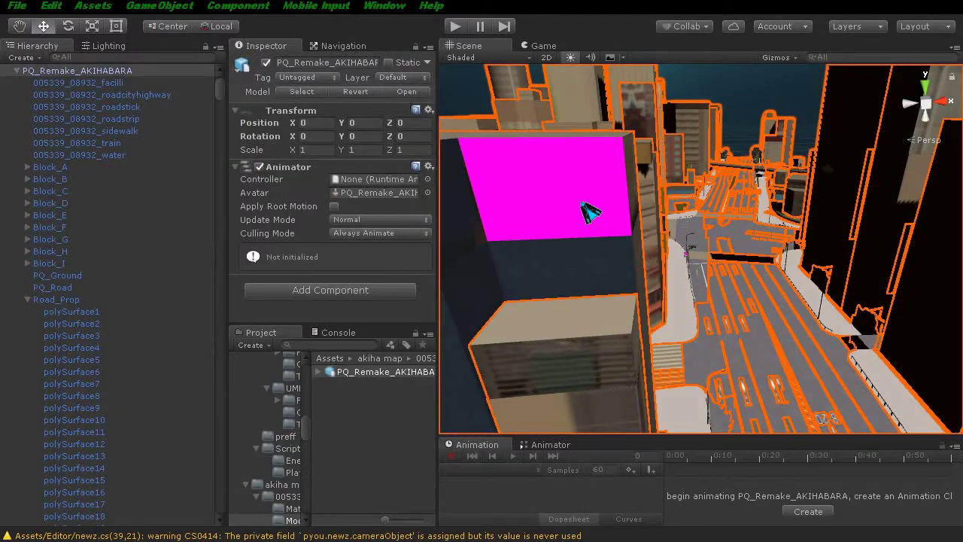
click(584, 206)
click(586, 213)
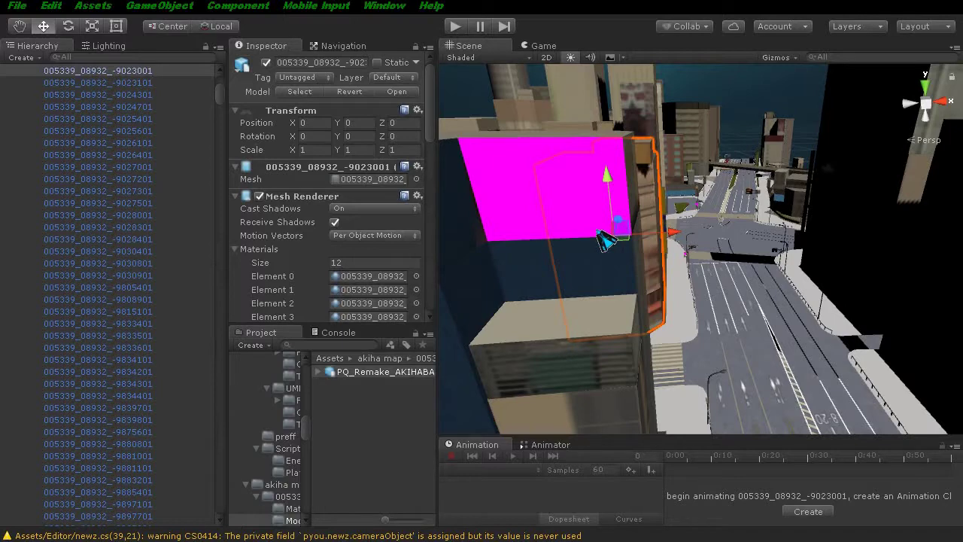
click(509, 236)
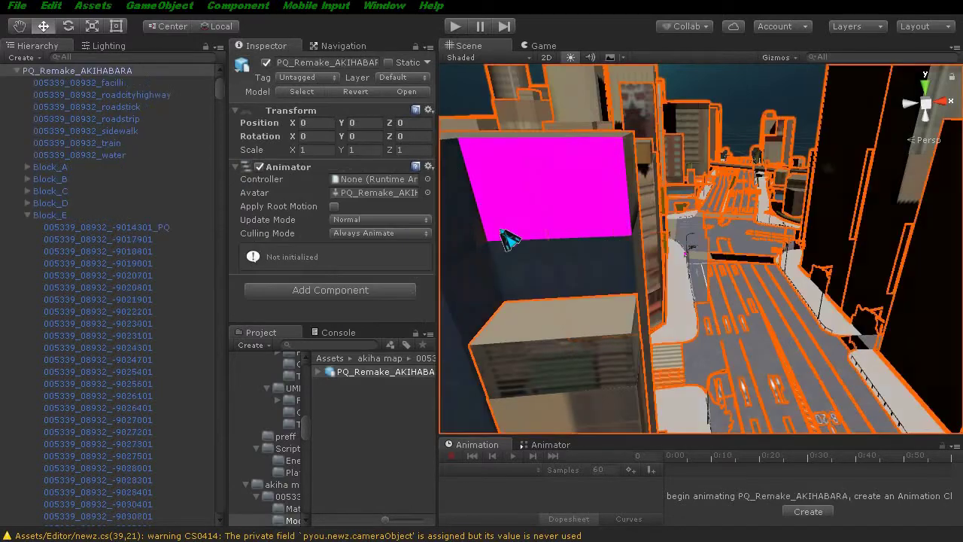
click(555, 215)
mouse_move(667, 236)
middle_down()
mouse_move(609, 243)
mouse_move(602, 309)
middle_up()
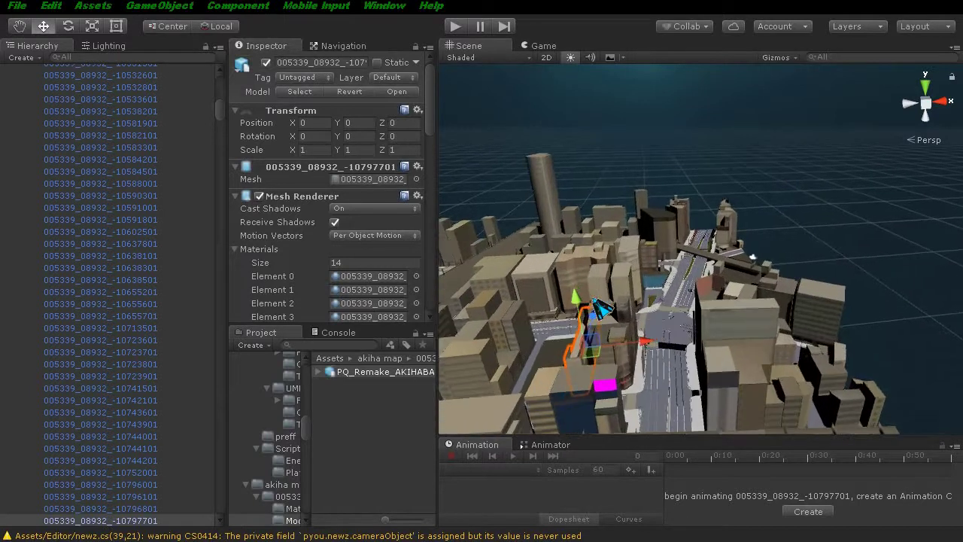
Zoom, pan and orbit the Scene view across the city to find a new viewing angle.
scroll(699, 286, up, 5)
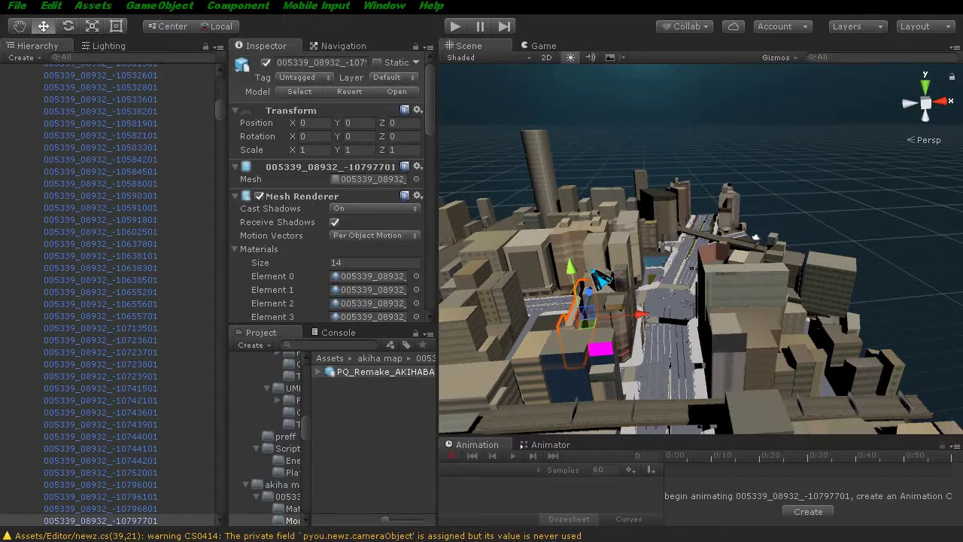
scroll(527, 301, up, 3)
mouse_move(481, 316)
middle_down()
mouse_move(452, 197)
mouse_move(596, 271)
middle_up()
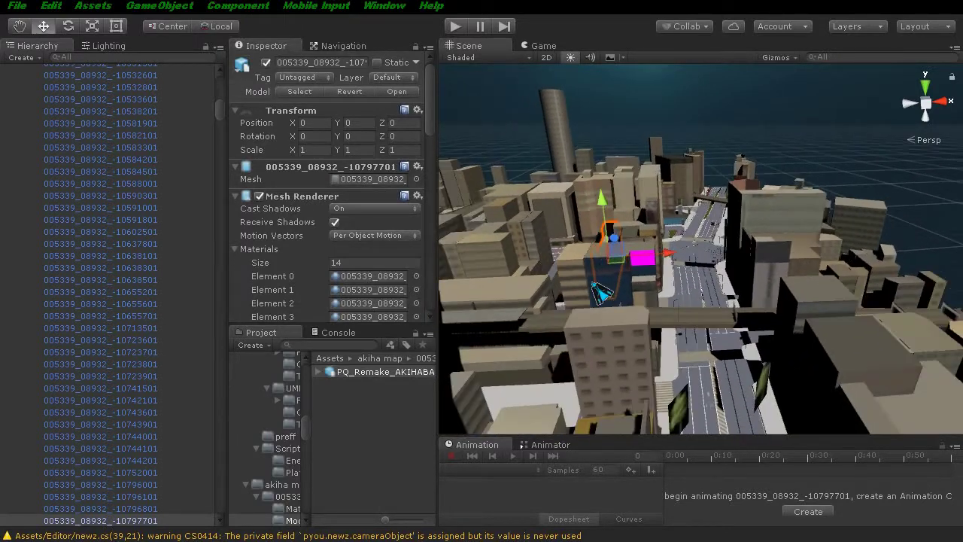
mouse_move(595, 272)
alt+mouse_down()
mouse_move(868, 371)
mouse_move(520, 443)
alt+mouse_up()
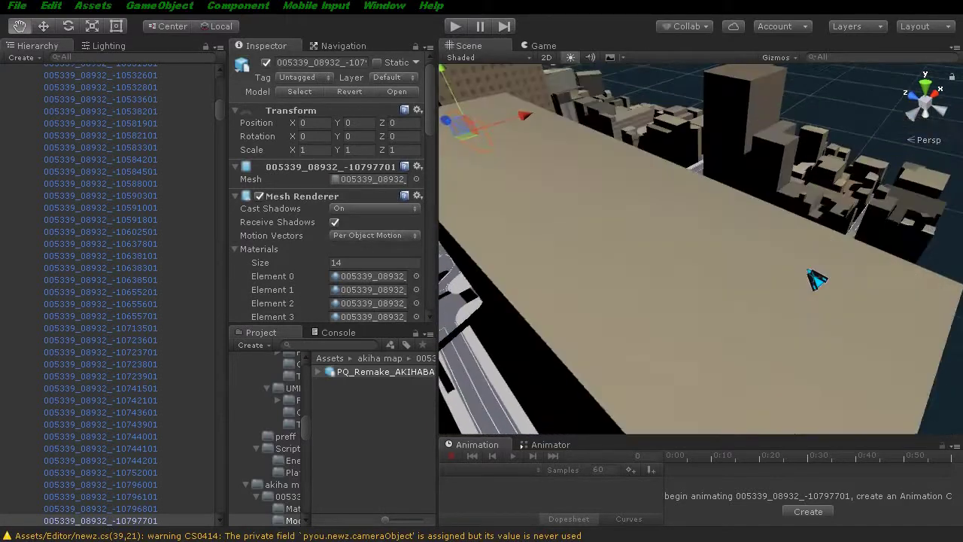
alt+drag(742, 281, 654, 310)
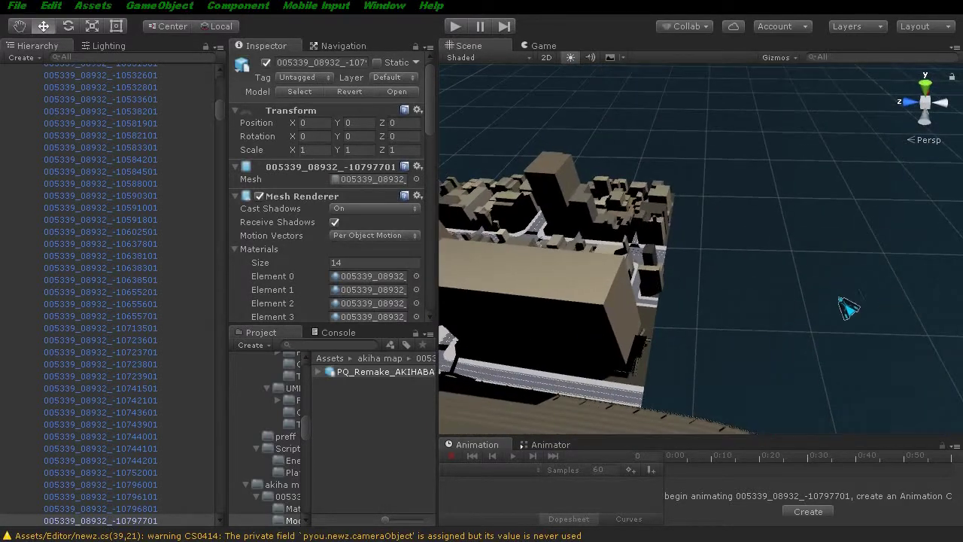
scroll(655, 310, up, 3)
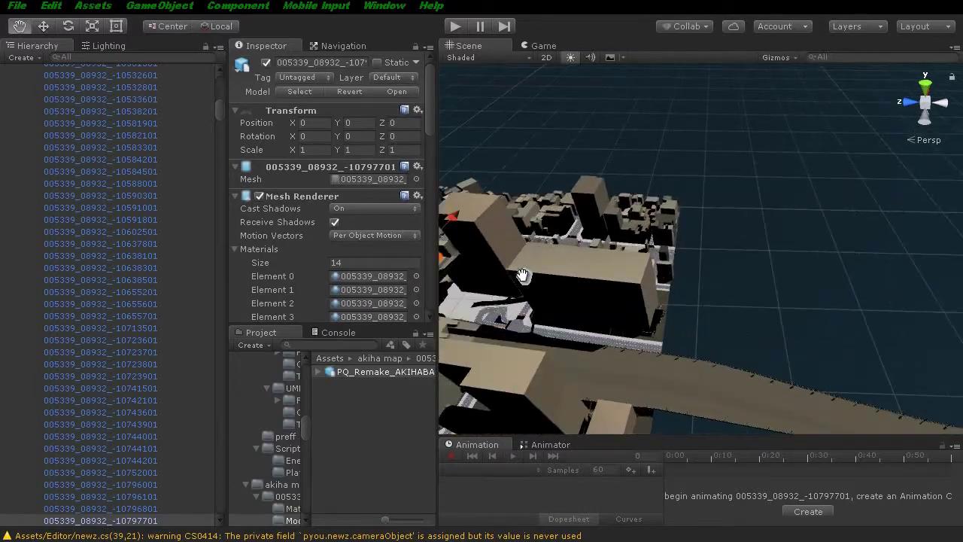
middle_drag(655, 310, 715, 281)
alt+drag(715, 280, 615, 283)
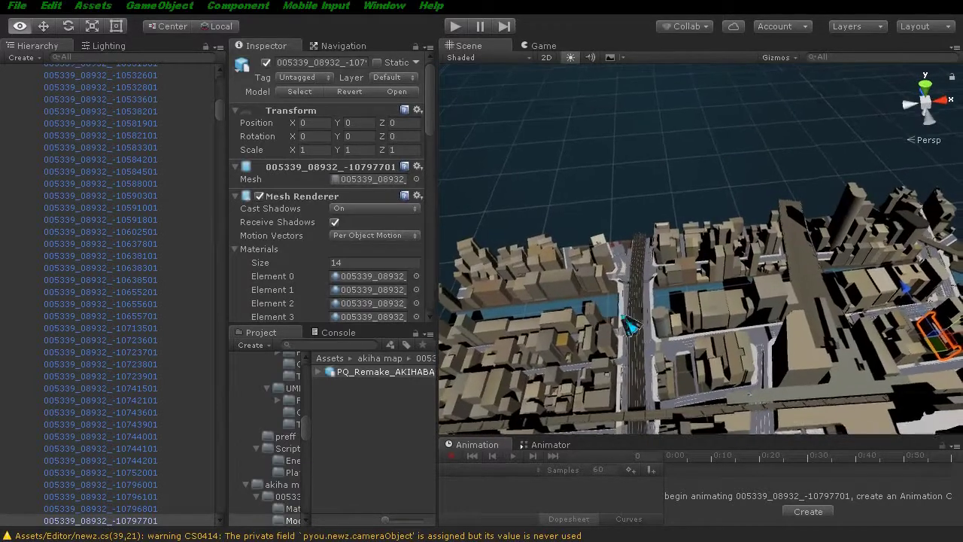
scroll(615, 284, down, 5)
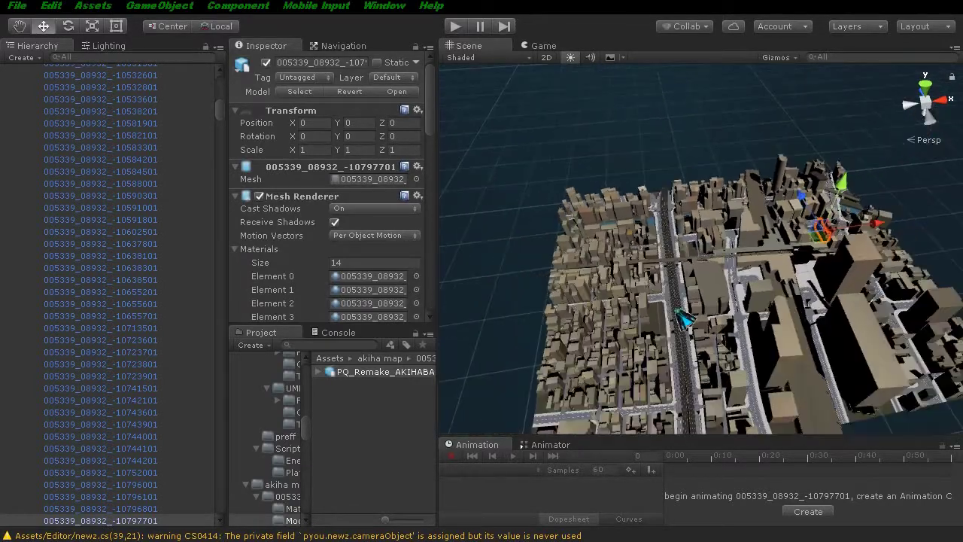
scroll(647, 236, up, 3)
Zoom down over an intersection and shift the view sideways toward its crosswalk.
mouse_move(652, 233)
mouse_down()
mouse_move(603, 281)
mouse_move(628, 279)
mouse_up()
scroll(659, 194, up, 5)
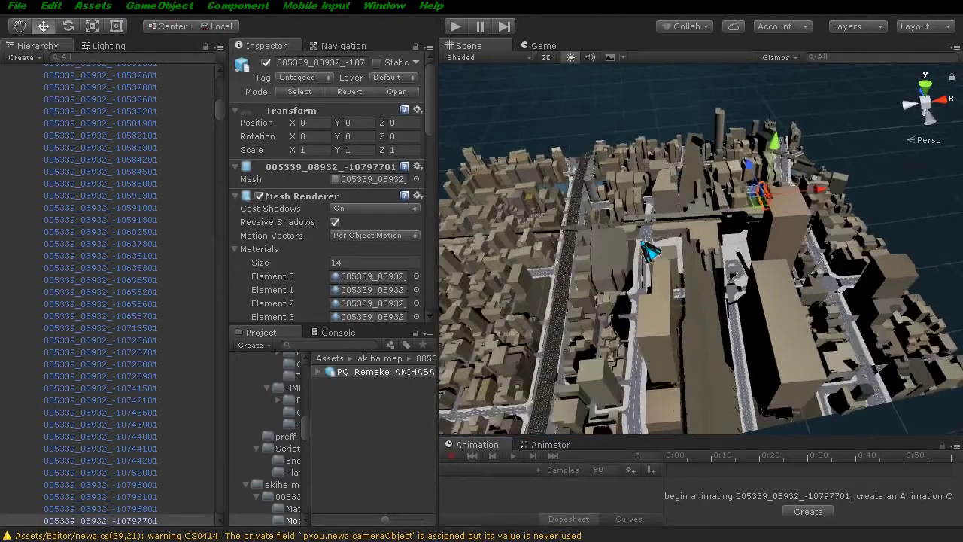
scroll(660, 194, down, 5)
mouse_move(660, 194)
mouse_down()
mouse_move(665, 293)
mouse_move(629, 215)
mouse_move(666, 190)
mouse_up()
scroll(632, 226, up, 4)
scroll(635, 239, up, 1)
scroll(634, 240, up, 2)
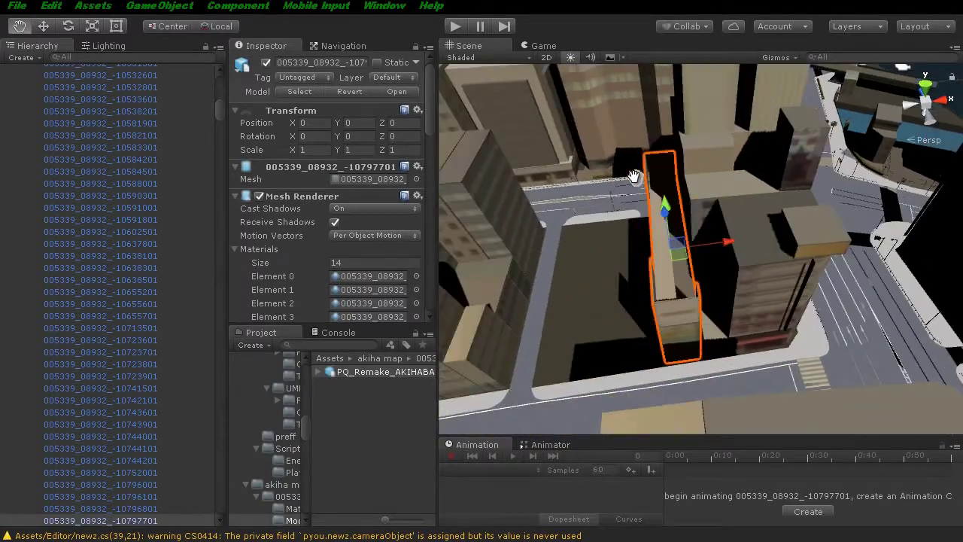
scroll(666, 190, up, 3)
middle_drag(666, 189, 575, 210)
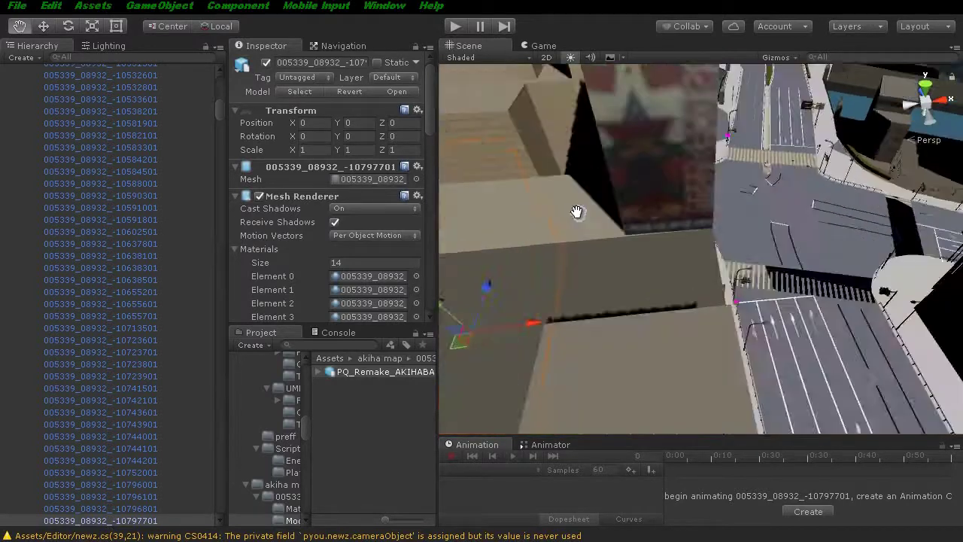
scroll(621, 254, up, 3)
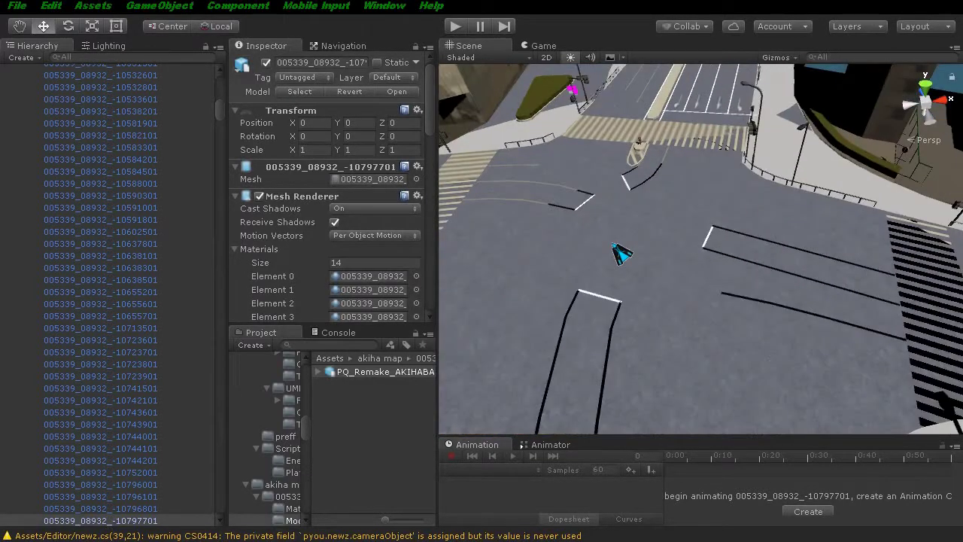
scroll(621, 253, up, 2)
key(Right)
key(Right)
key(Right)
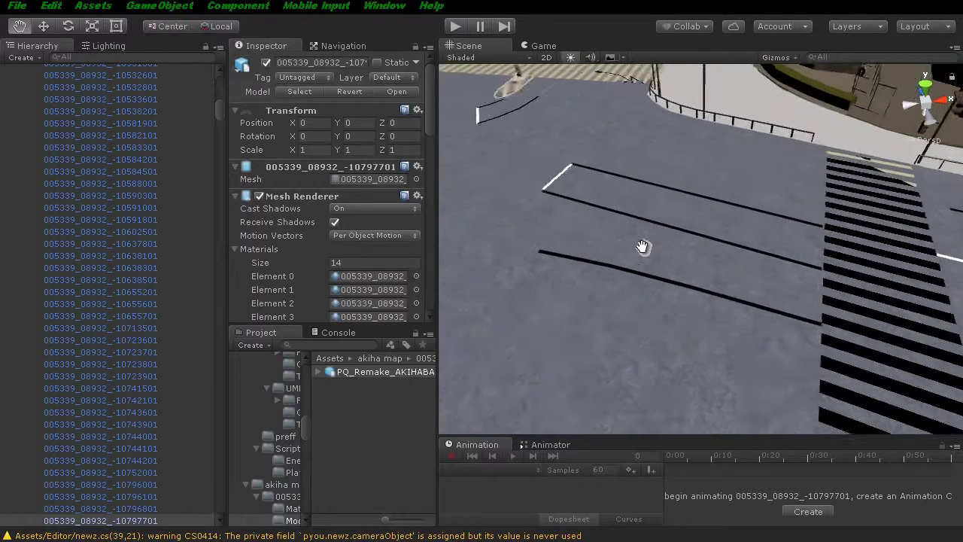
Select the whole PQ_Remake_AKIHABARA model and zoom the Scene view over the road.
click(832, 280)
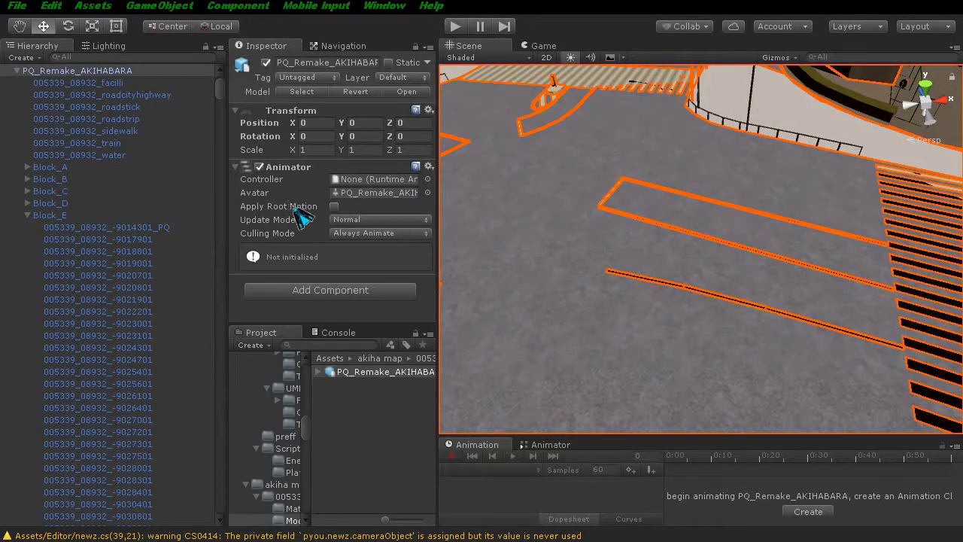
key(q)
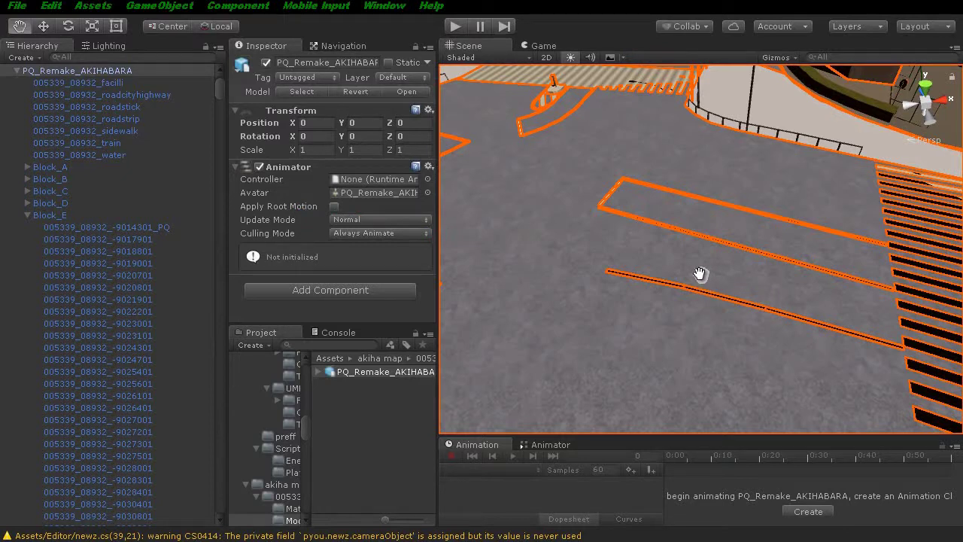
scroll(707, 276, down, 10)
scroll(748, 279, up, 10)
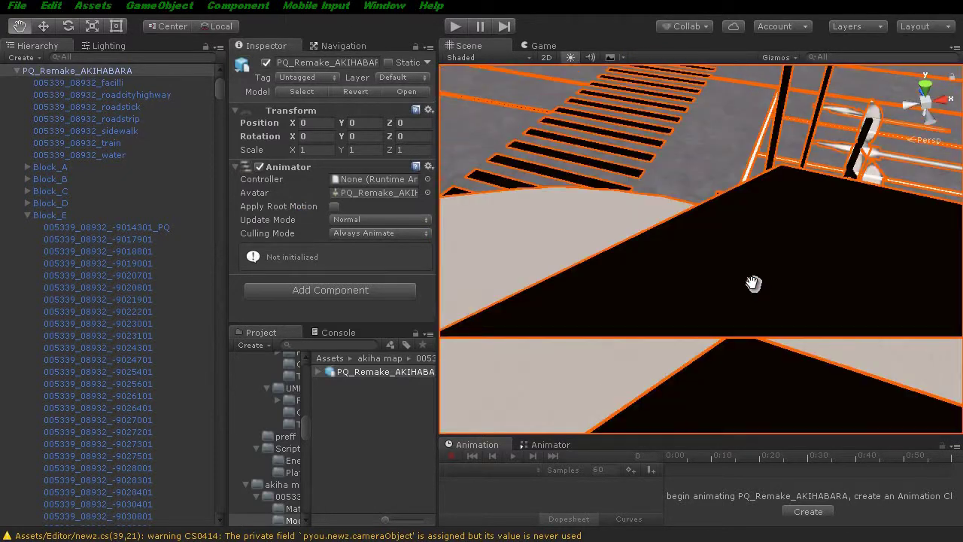
key(w)
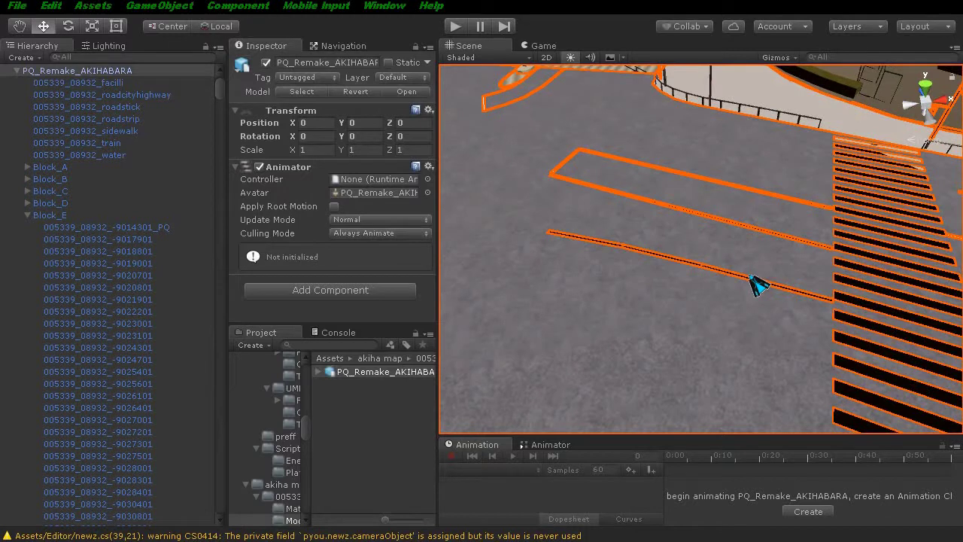
scroll(757, 285, down, 10)
Alternate Hand and Move tools while zooming and panning down to look along the street.
key(q)
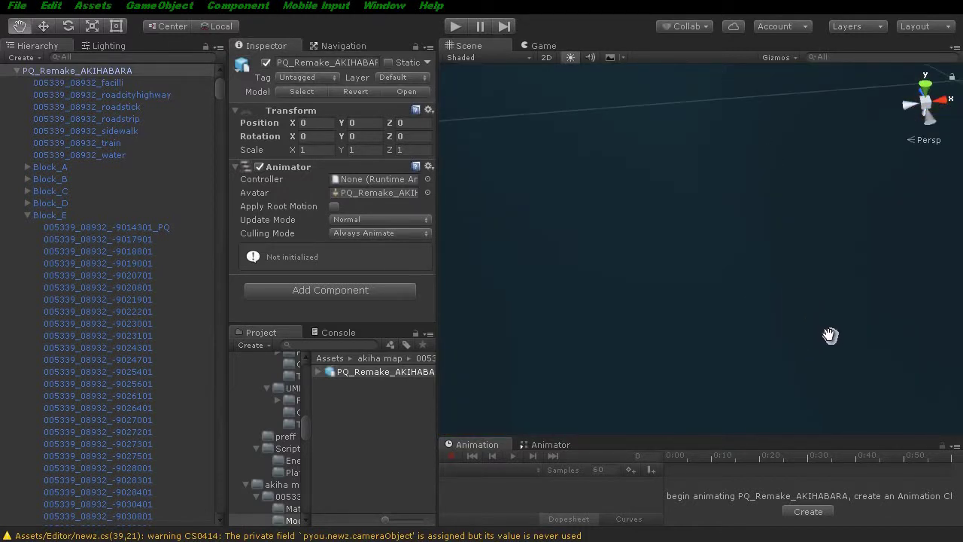
scroll(831, 335, up, 10)
key(w)
scroll(830, 339, down, 5)
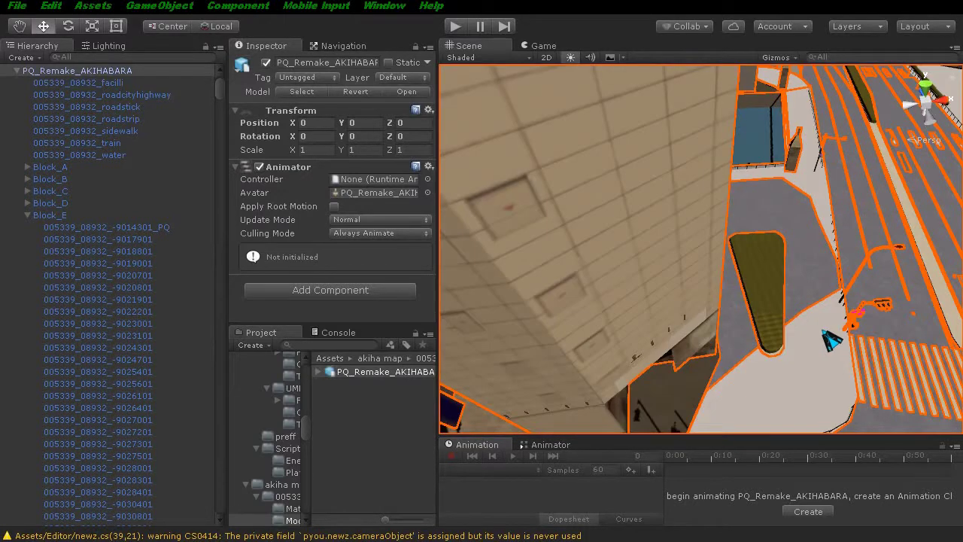
key(q)
scroll(790, 347, down, 8)
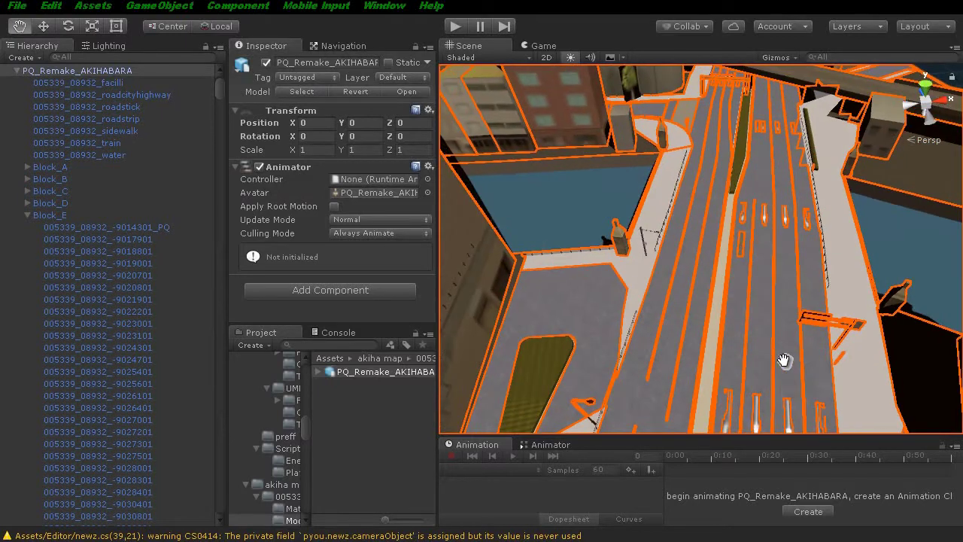
drag(784, 361, 787, 402)
key(w)
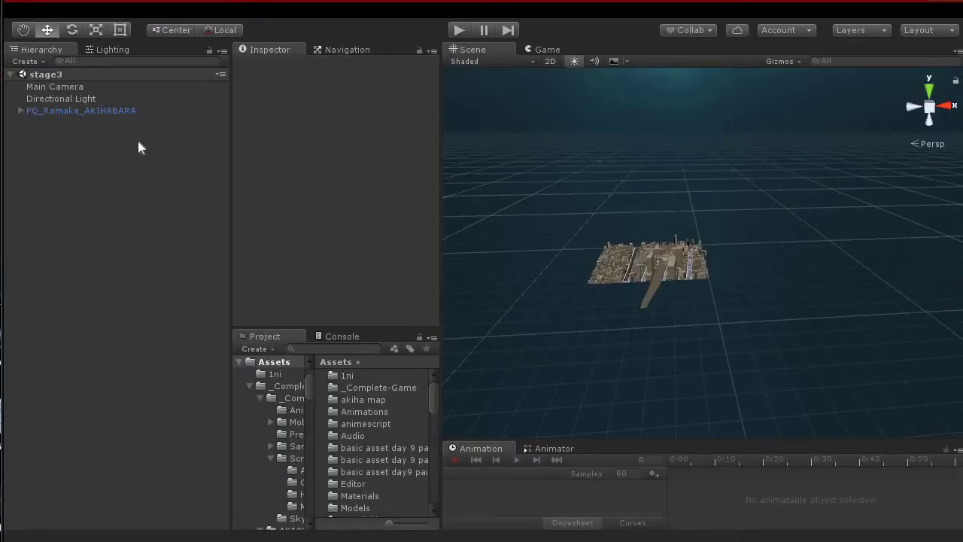
Select PQ_Remake_AKIHABARA in stage3, zoom in and orbit around its streets and buildings.
click(113, 110)
scroll(615, 265, up, 2)
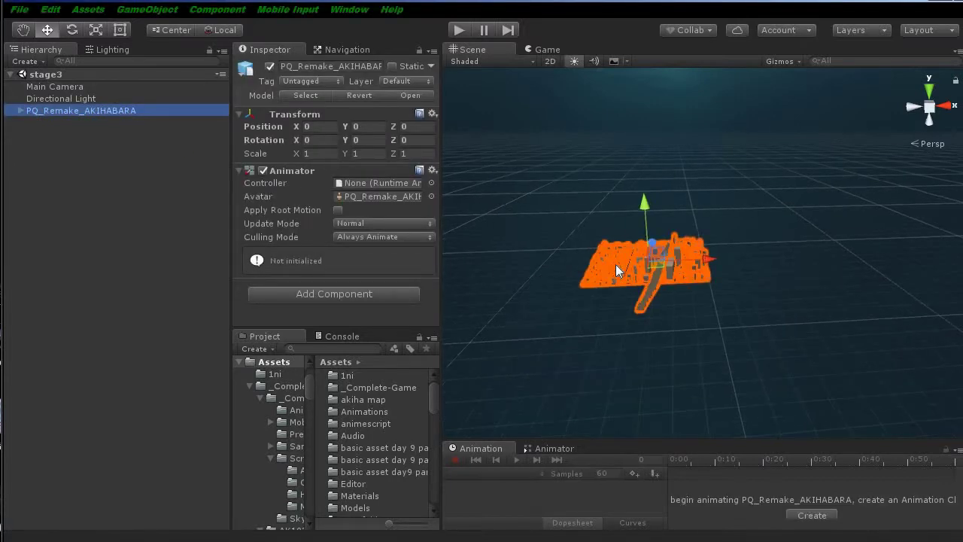
scroll(616, 264, up, 2)
scroll(616, 263, up, 2)
scroll(616, 263, up, 2)
mouse_move(615, 262)
alt+mouse_down()
mouse_move(777, 278)
mouse_move(819, 257)
alt+mouse_up()
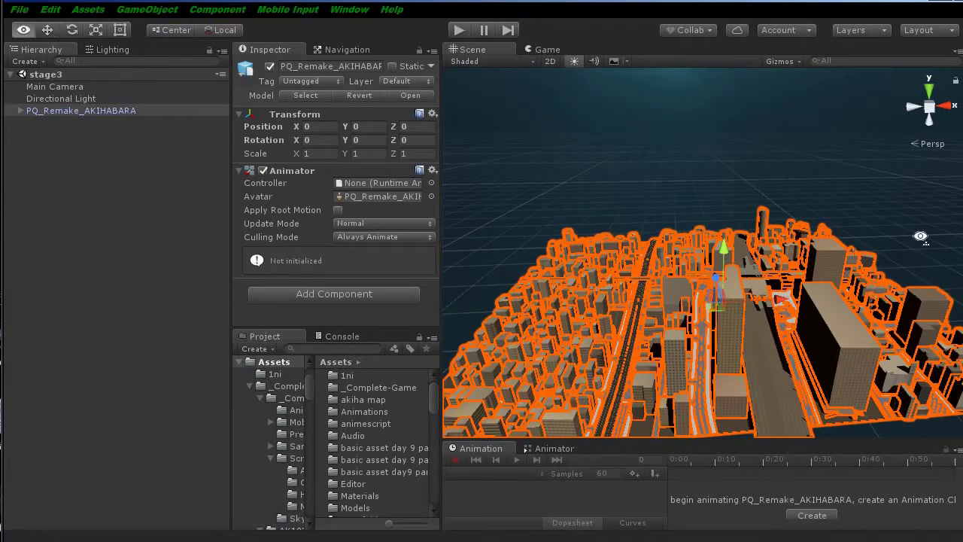
alt+drag(611, 271, 733, 310)
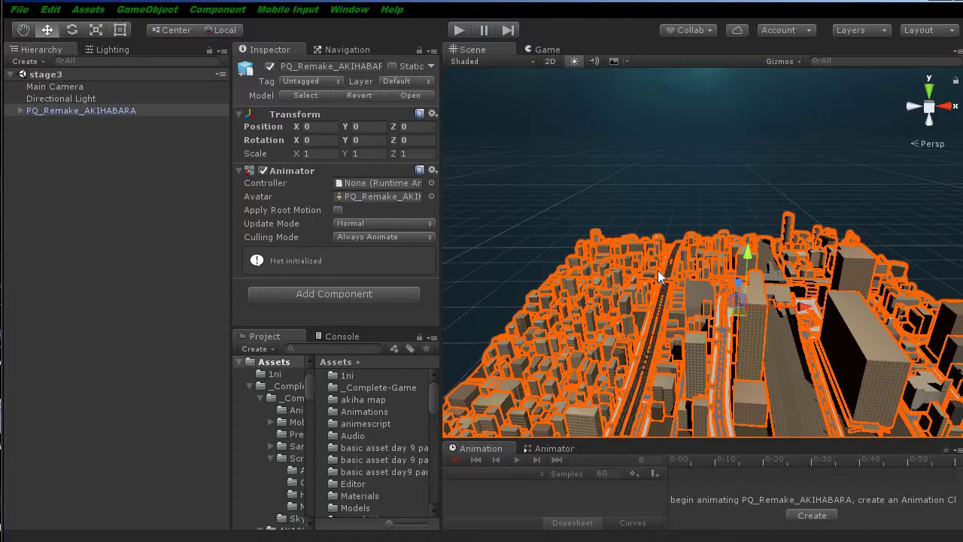
Frame the city model, then toggle the Directional Light off and back on.
key(alt)
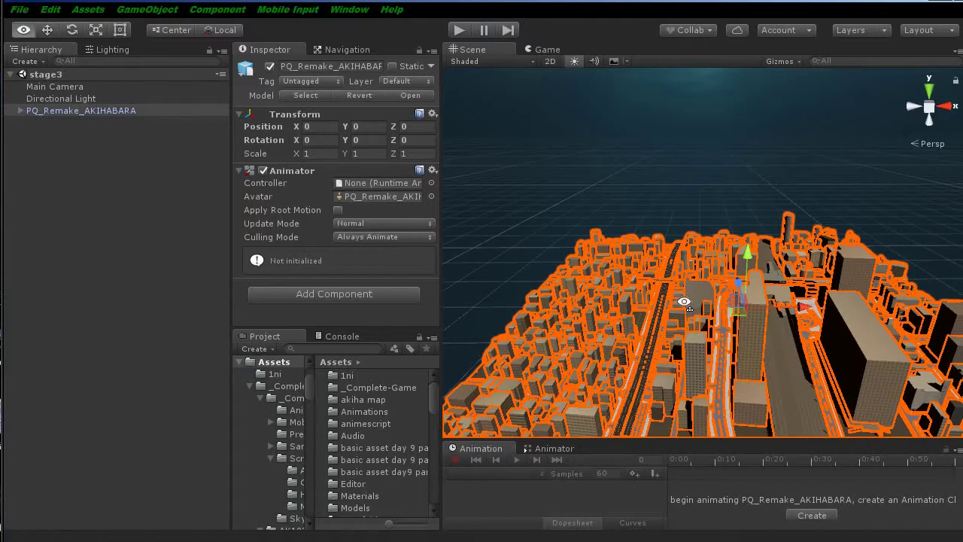
alt+drag(685, 302, 615, 258)
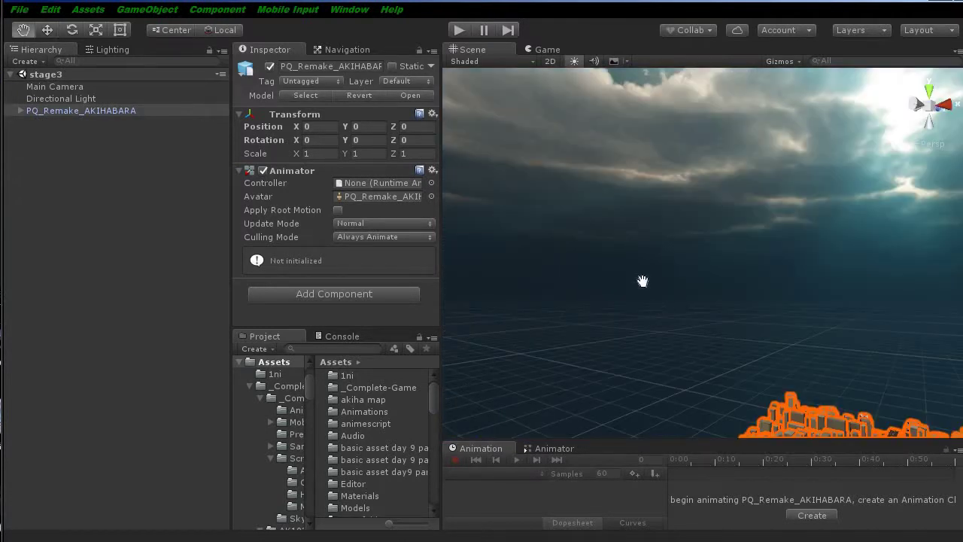
key(f)
scroll(681, 267, up, 3)
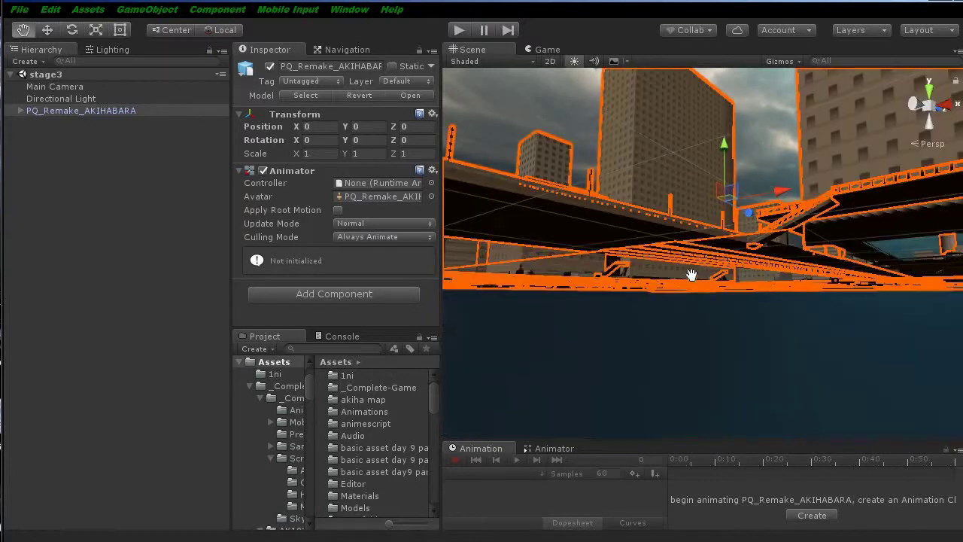
scroll(692, 274, down, 5)
scroll(779, 285, down, 2)
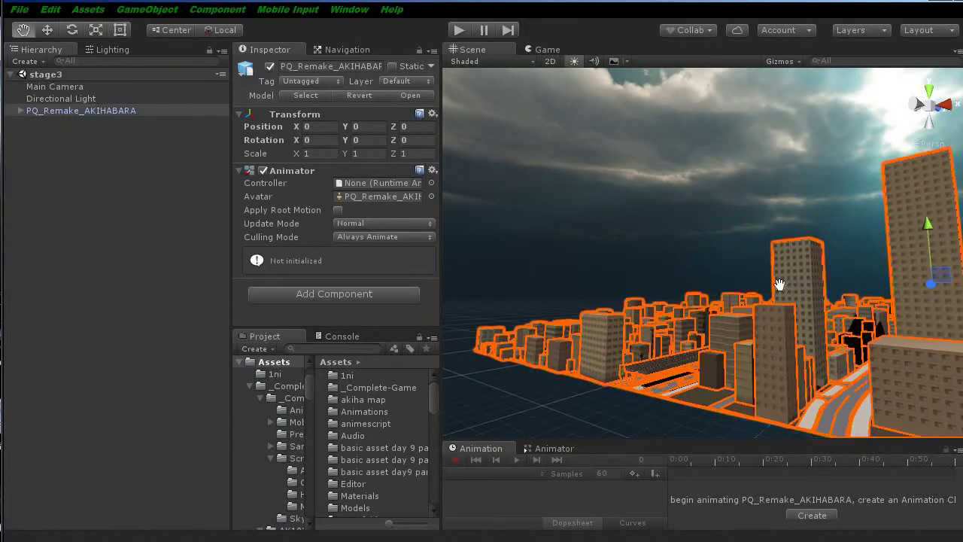
scroll(745, 274, up, 5)
key(w)
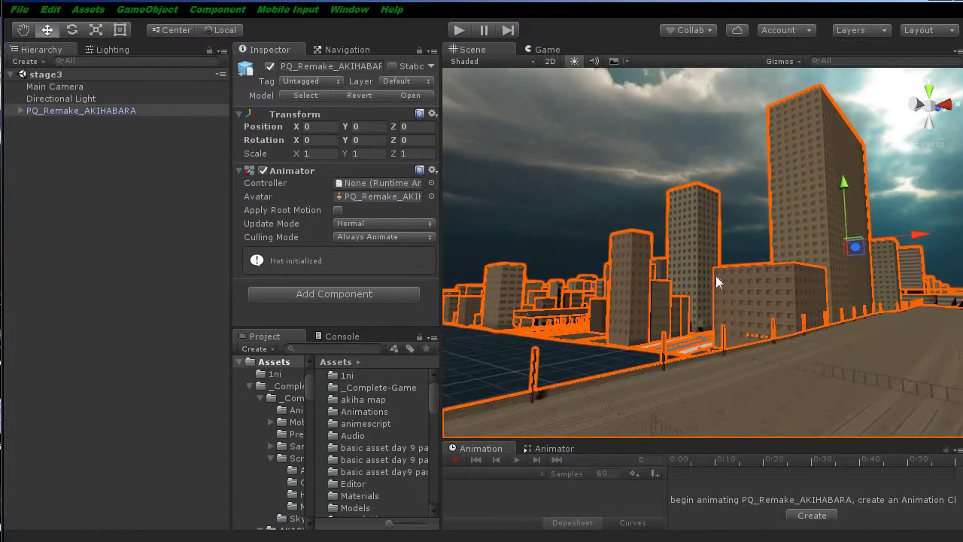
click(68, 98)
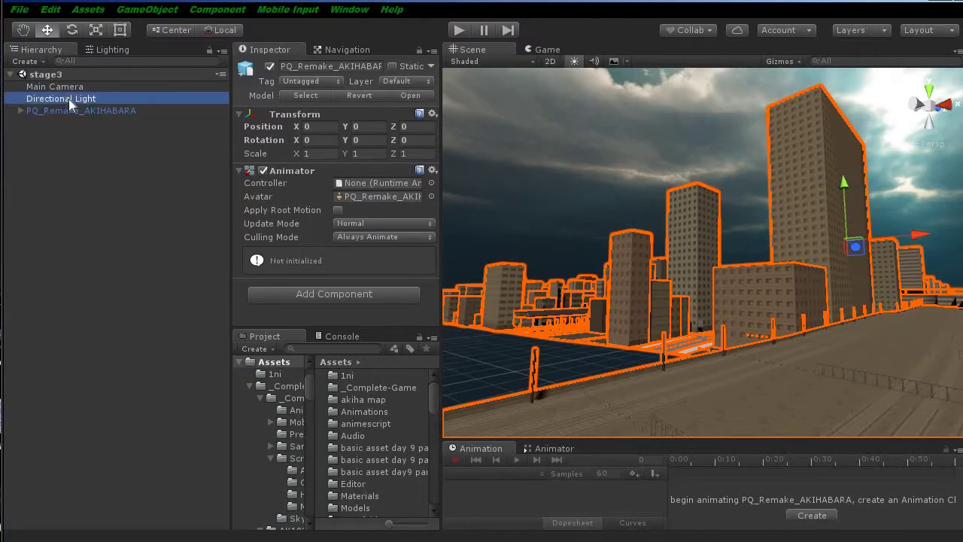
click(273, 67)
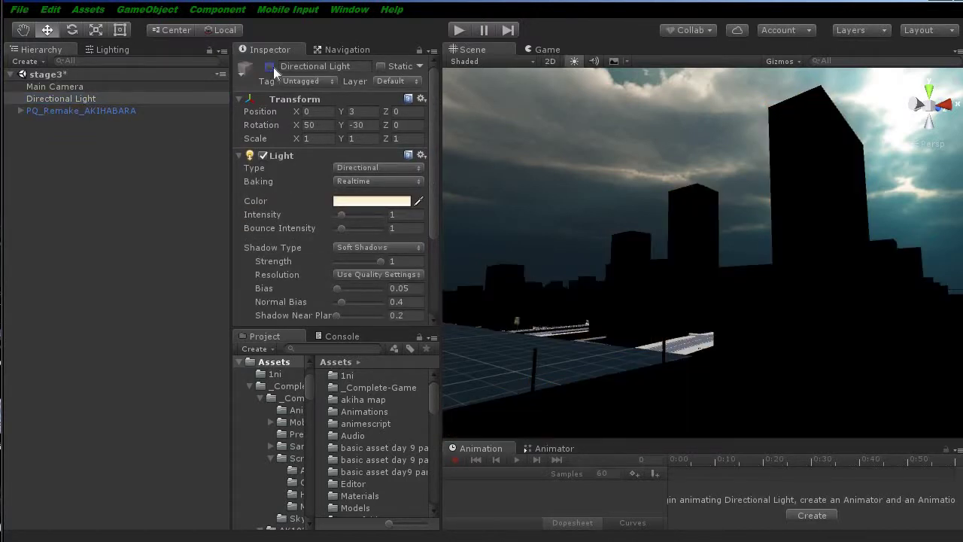
click(273, 67)
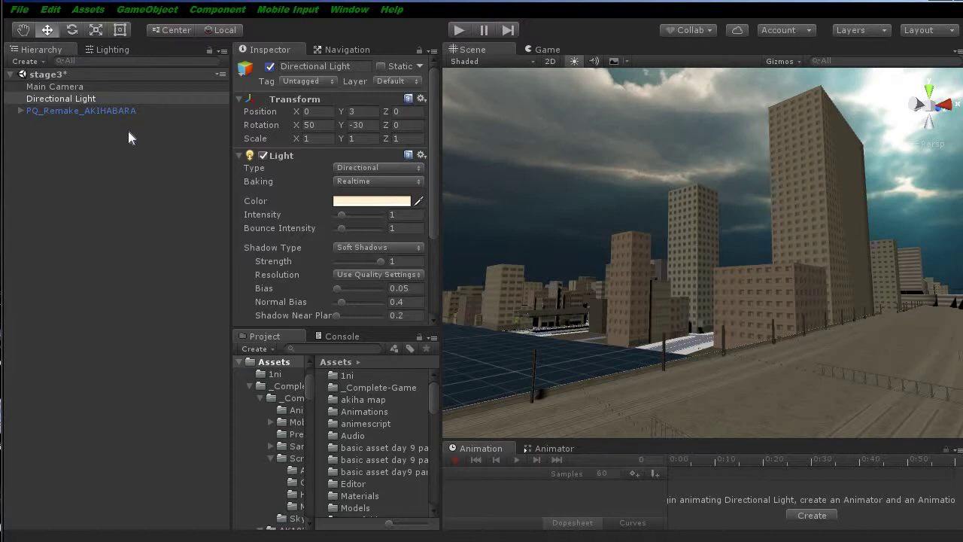
Fly the camera over and down the city streets to a higher side view.
key(q)
mouse_move(650, 259)
right_down()
mouse_move(683, 283)
mouse_move(828, 329)
right_up()
key(w)
mouse_move(712, 342)
right_down()
mouse_move(943, 402)
mouse_move(771, 414)
right_up()
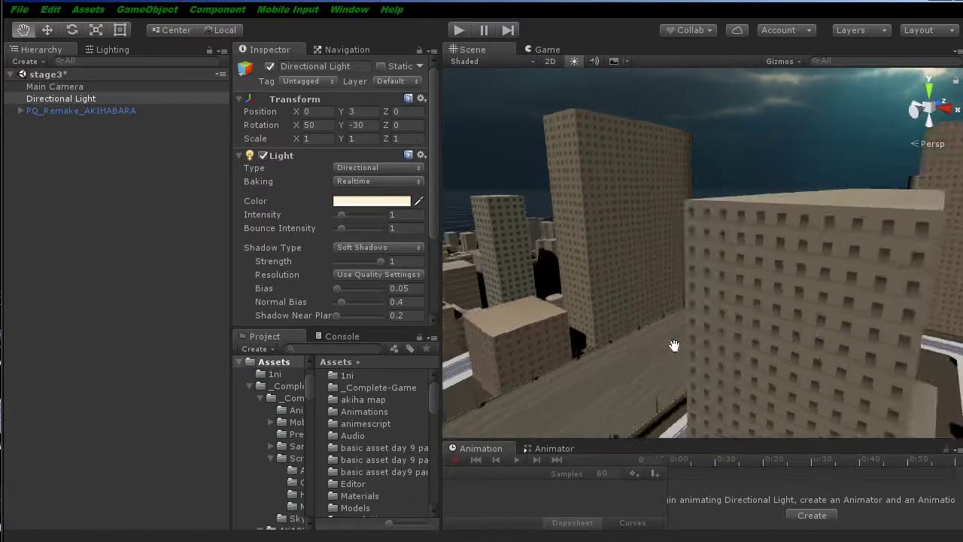
right_drag(771, 415, 738, 349)
scroll(753, 338, down, 4)
scroll(775, 331, down, 4)
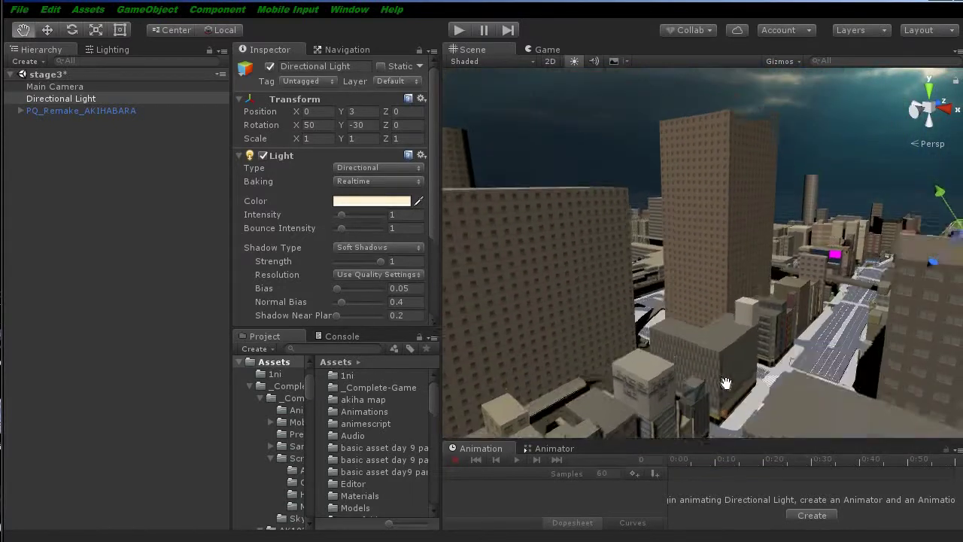
scroll(797, 322, down, 3)
middle_drag(804, 318, 828, 340)
scroll(795, 335, down, 3)
alt+drag(795, 331, 495, 311)
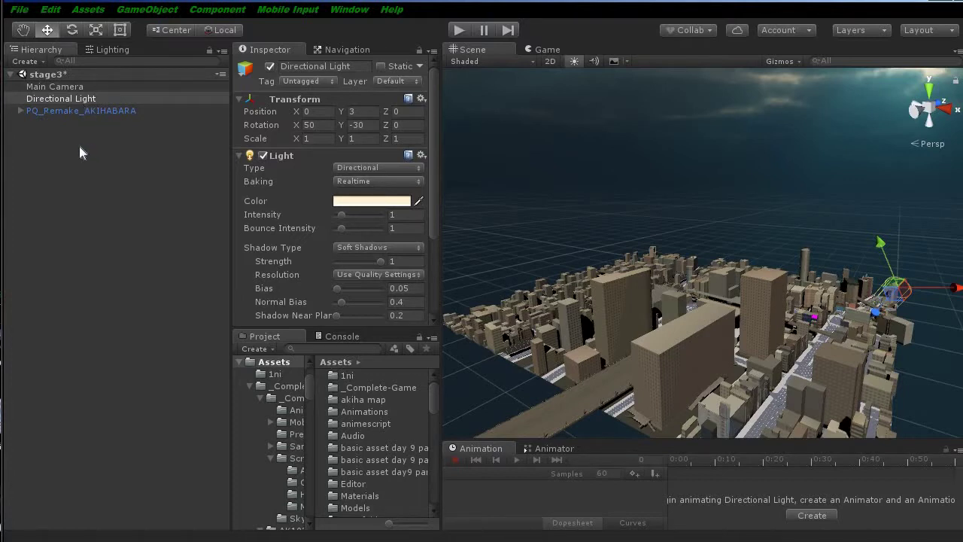
Add a default 3D Cube under PQ_Remake_AKIHABARA and zoom in on it.
click(83, 110)
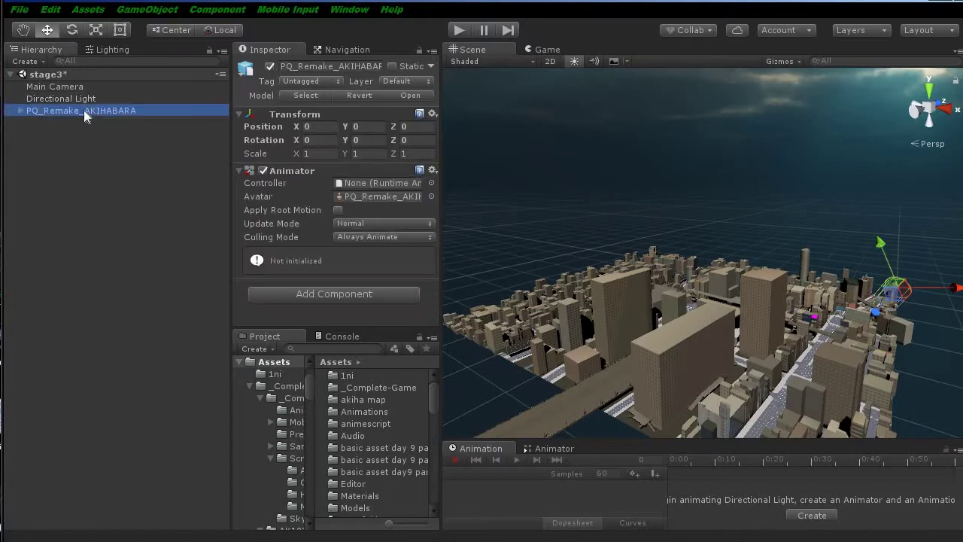
right_click(84, 109)
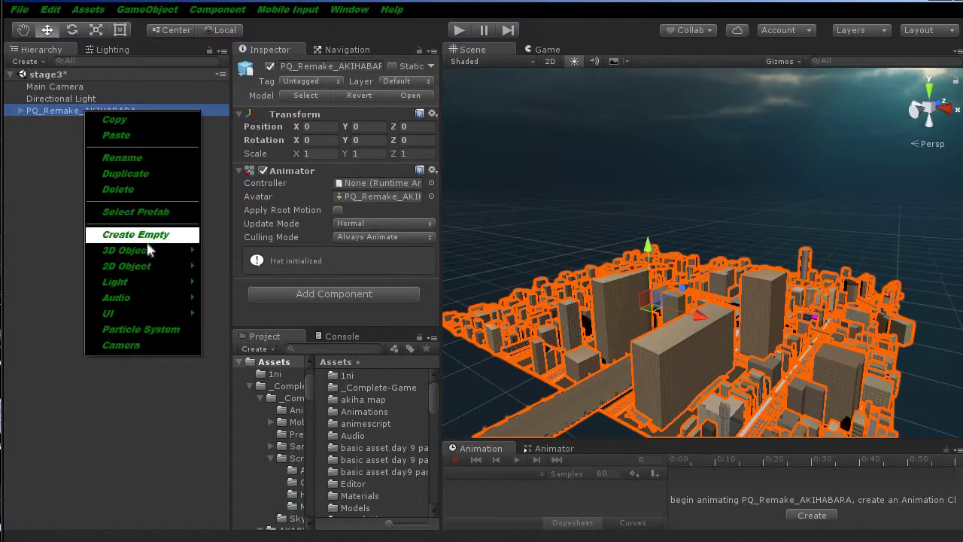
mouse_move(151, 249)
click(226, 251)
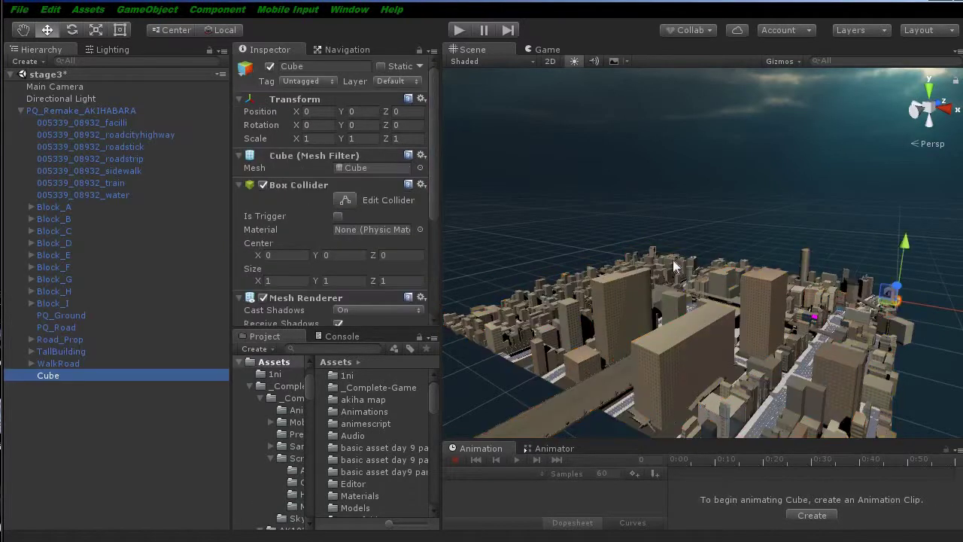
middle_drag(832, 258, 691, 275)
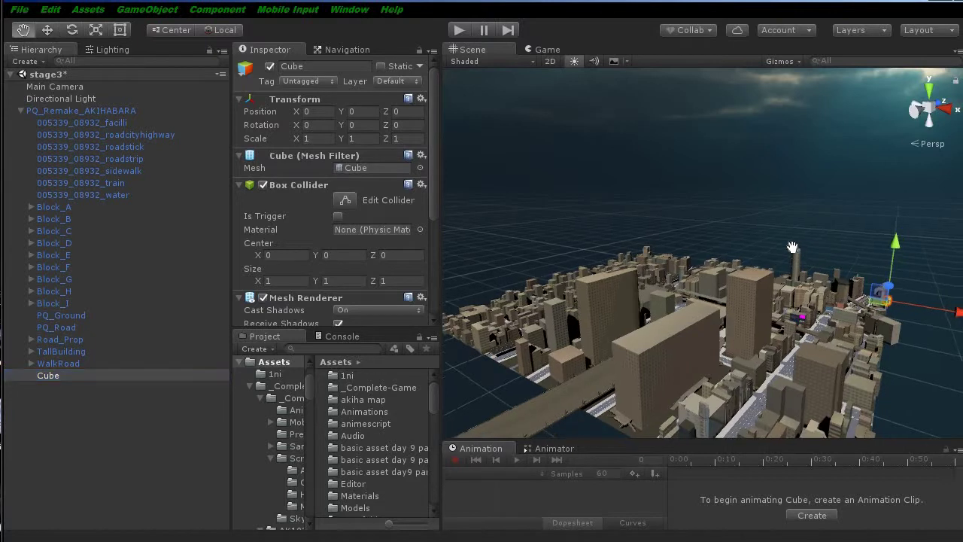
scroll(691, 275, up, 2)
scroll(691, 276, up, 2)
scroll(691, 276, up, 2)
scroll(691, 272, up, 2)
mouse_move(691, 272)
middle_down()
mouse_move(687, 196)
mouse_move(720, 273)
middle_up()
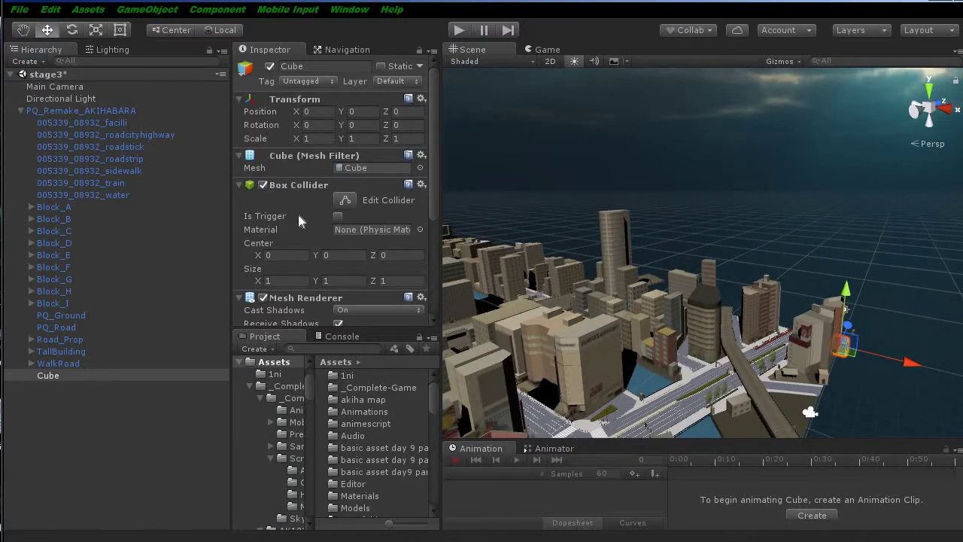
Scale the cube tall along Y and wider along X.
click(93, 28)
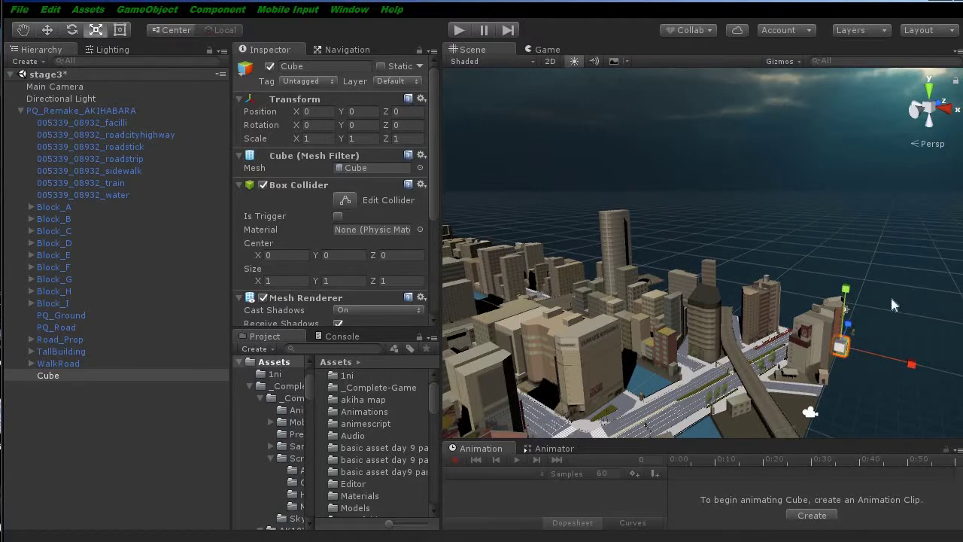
drag(839, 292, 847, 21)
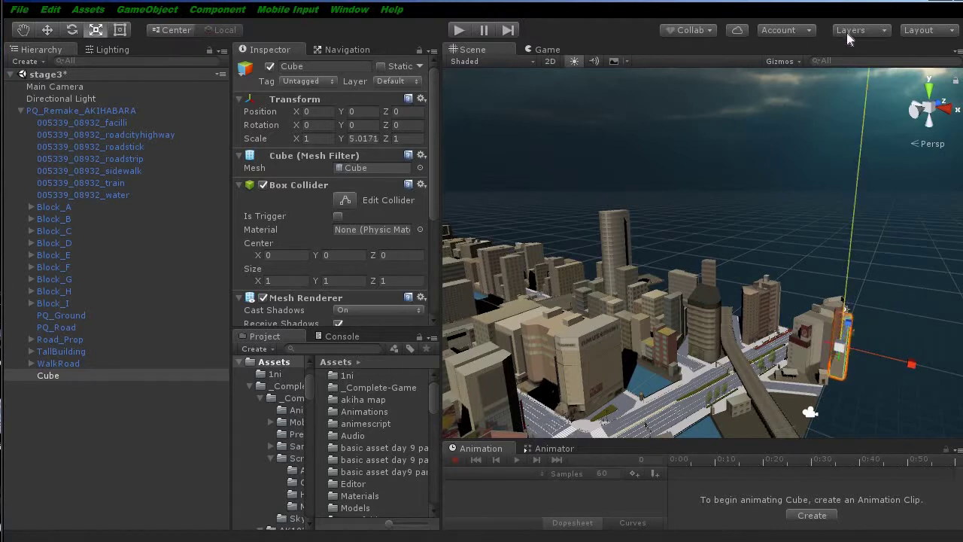
mouse_move(903, 364)
mouse_down()
mouse_move(866, 416)
mouse_move(877, 414)
mouse_up()
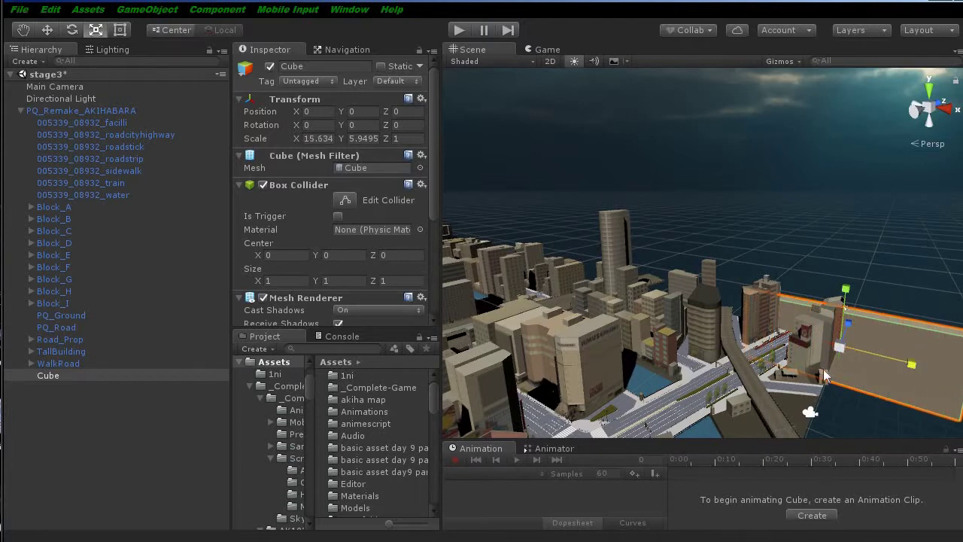
scroll(810, 356, down, 3)
scroll(837, 391, down, 3)
scroll(840, 401, down, 3)
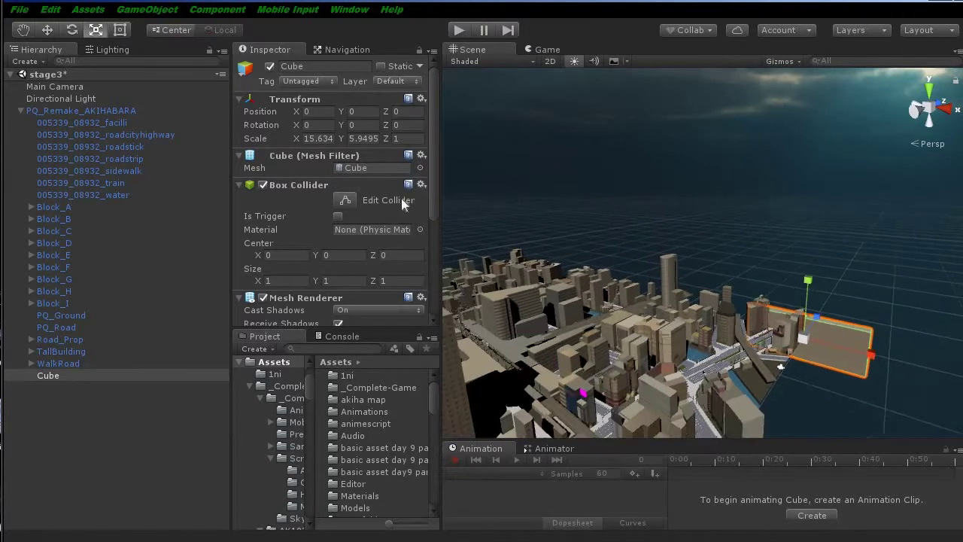
Move the slab left to X -26.3 and lengthen it to X scale 70.052.
click(47, 29)
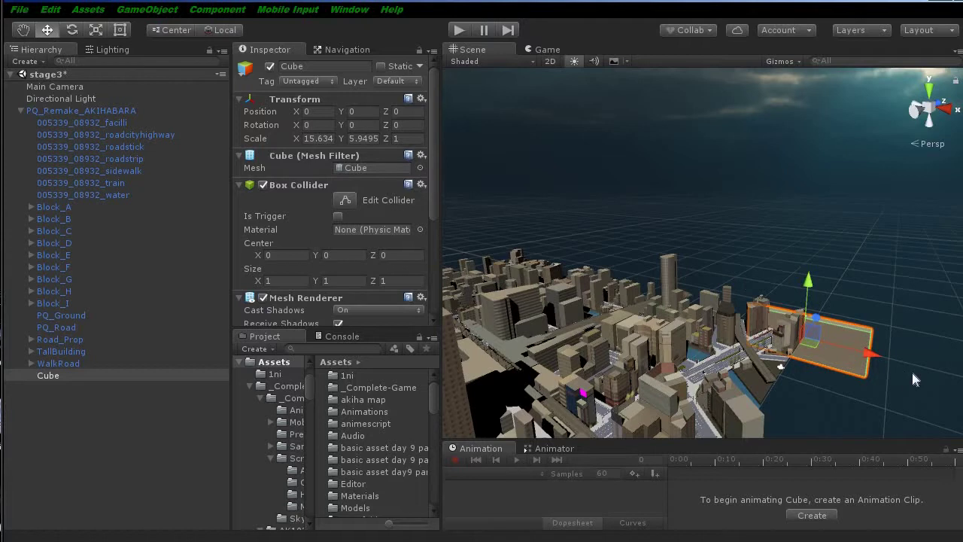
drag(877, 352, 691, 297)
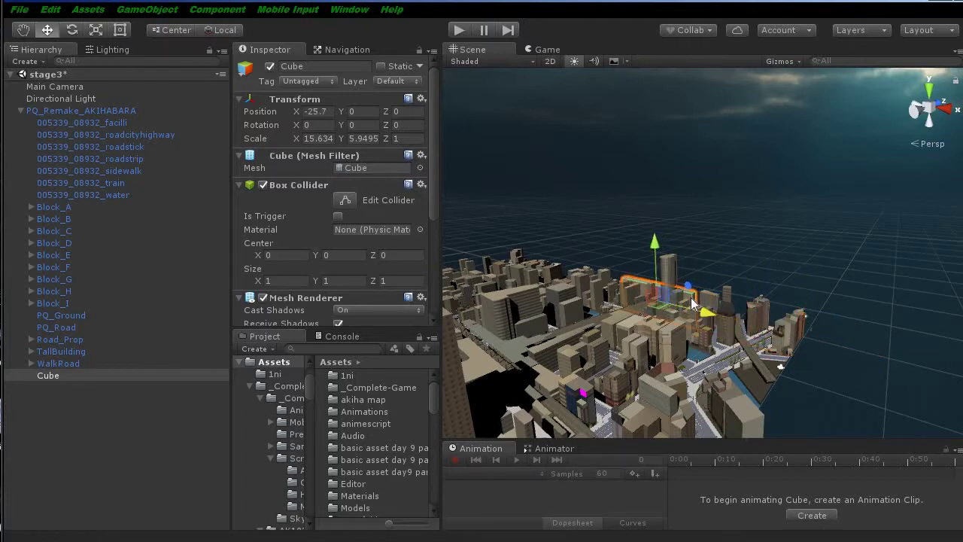
click(98, 30)
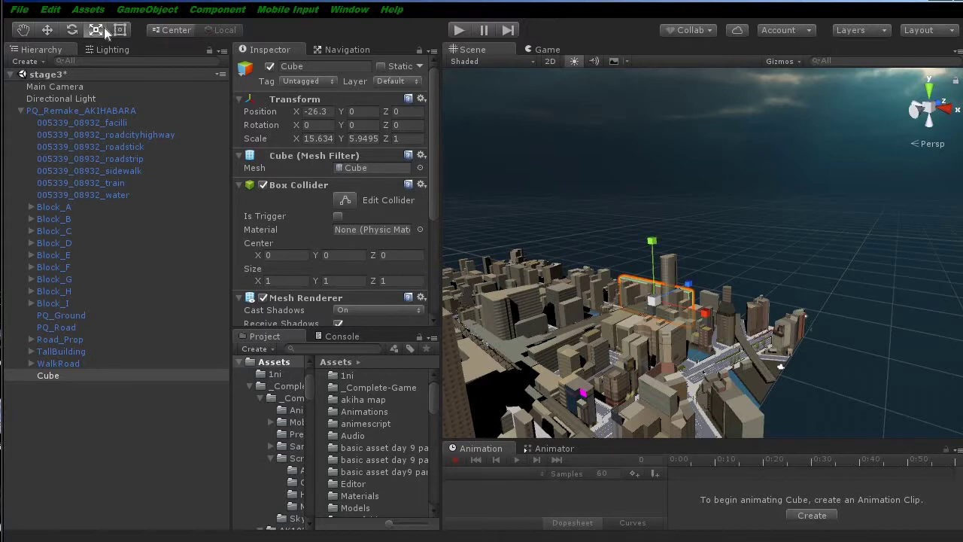
drag(700, 311, 848, 351)
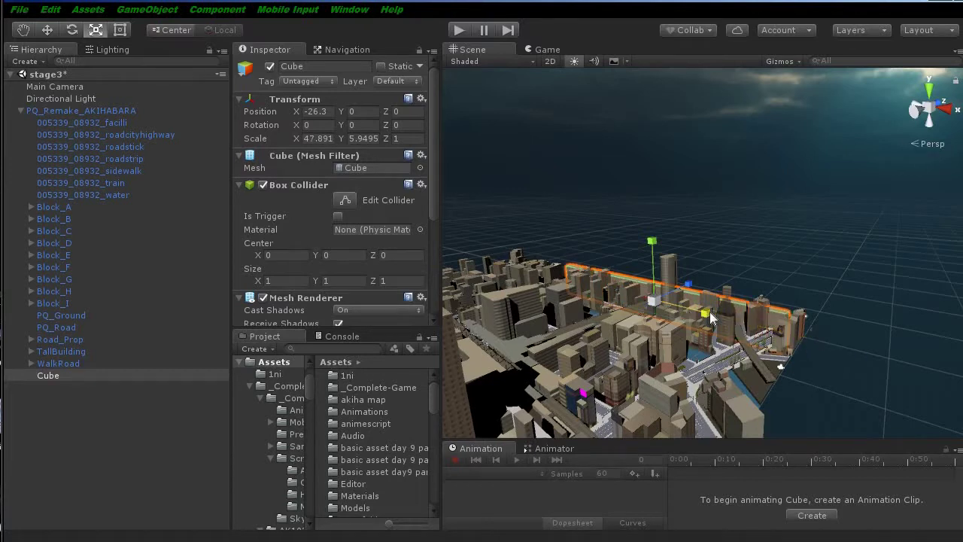
drag(711, 316, 736, 320)
middle_drag(711, 311, 719, 284)
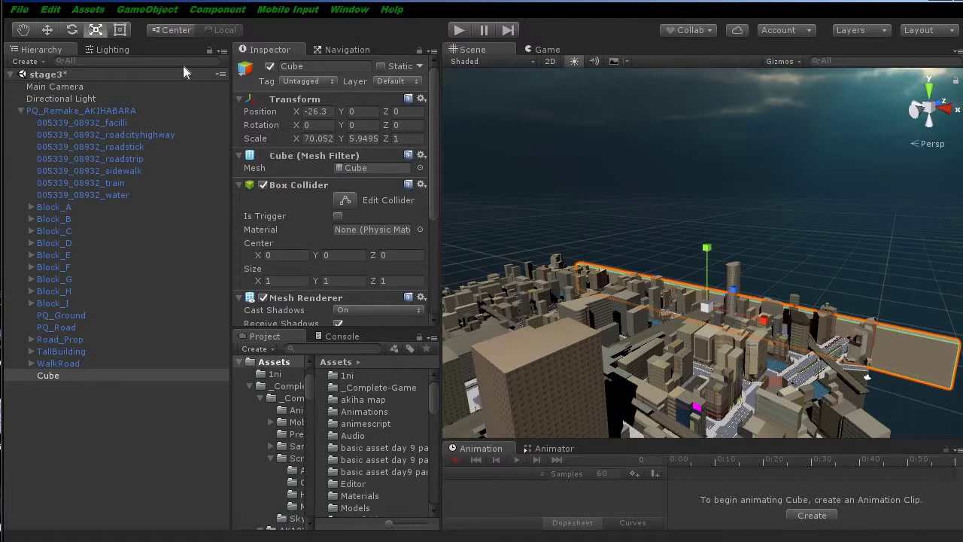
Nudge the wall left and lengthen it to X scale 78.030.
click(49, 30)
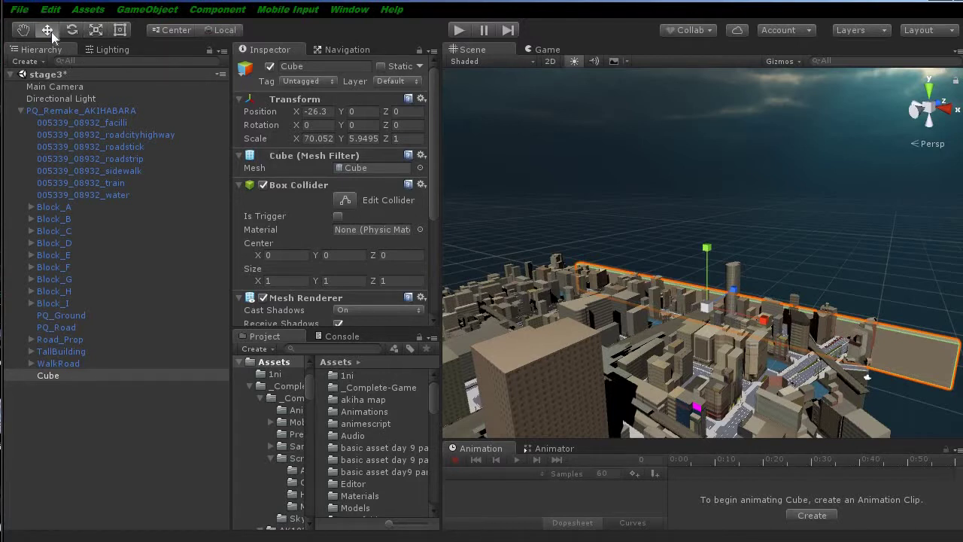
drag(744, 320, 721, 319)
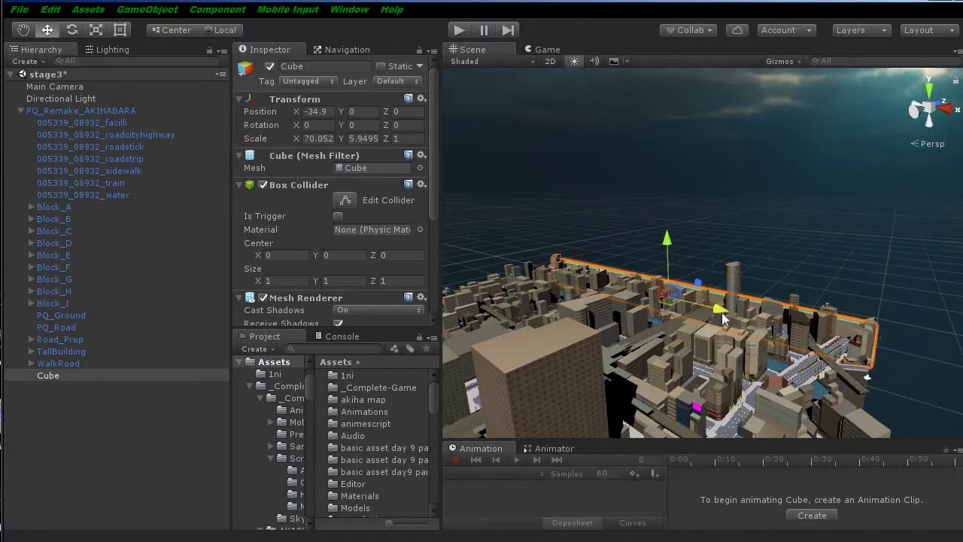
middle_drag(723, 313, 721, 396)
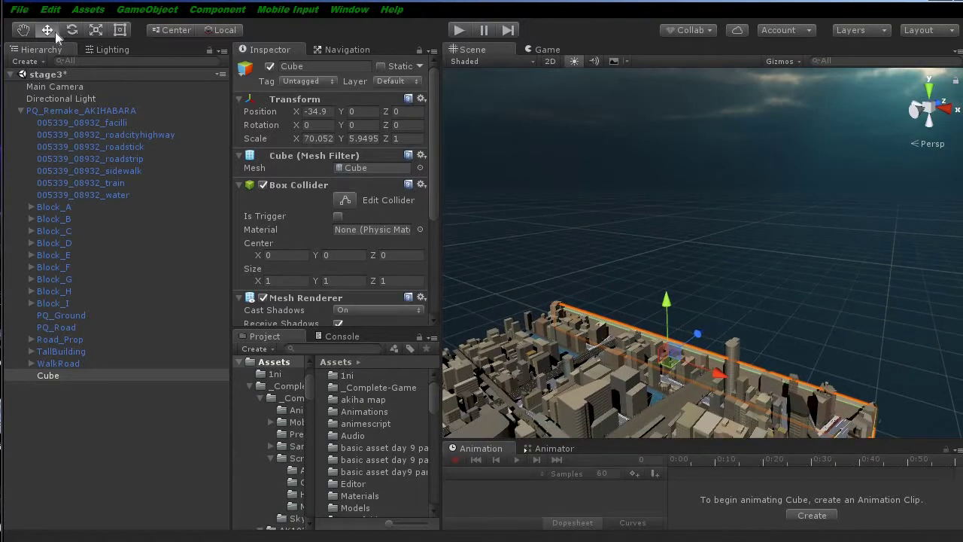
click(95, 30)
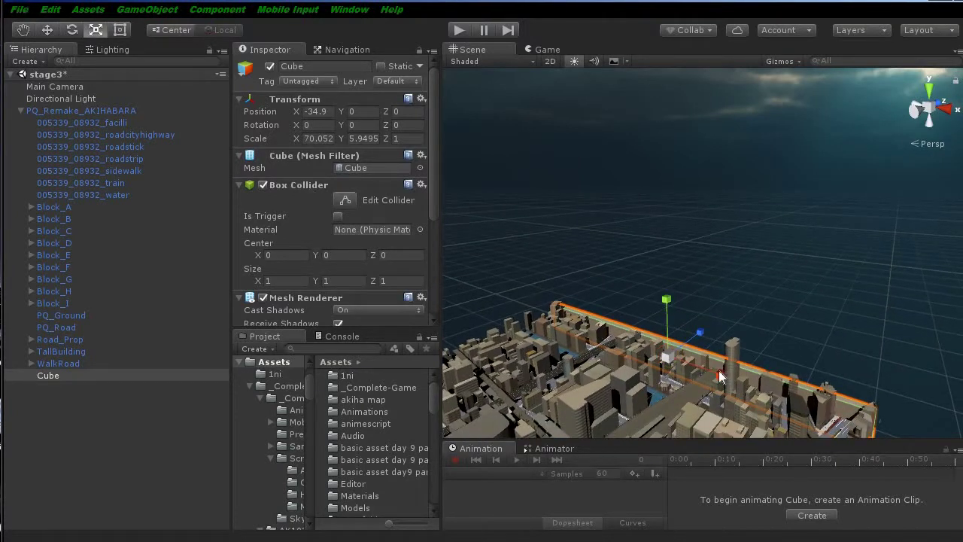
drag(720, 376, 724, 375)
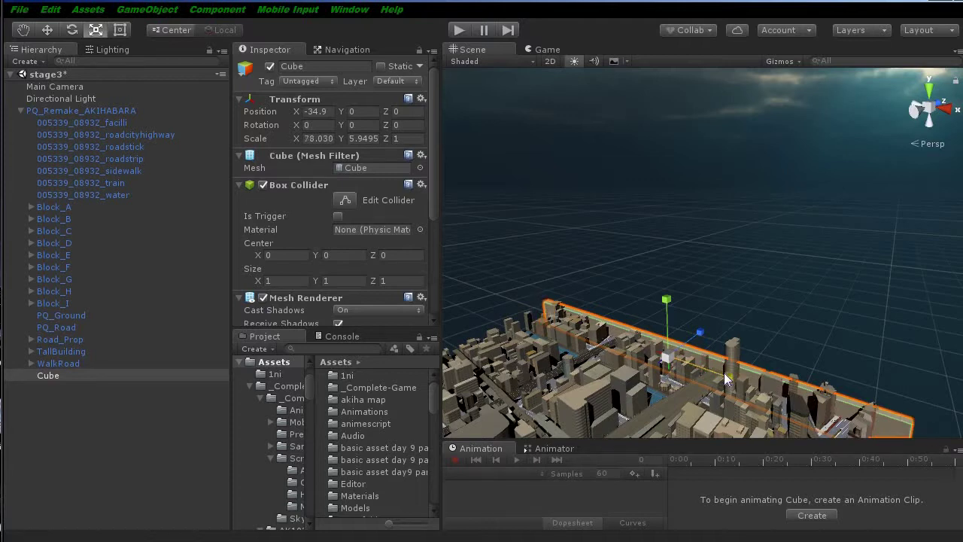
mouse_move(649, 322)
alt+mouse_down()
mouse_move(645, 340)
mouse_move(595, 359)
alt+mouse_up()
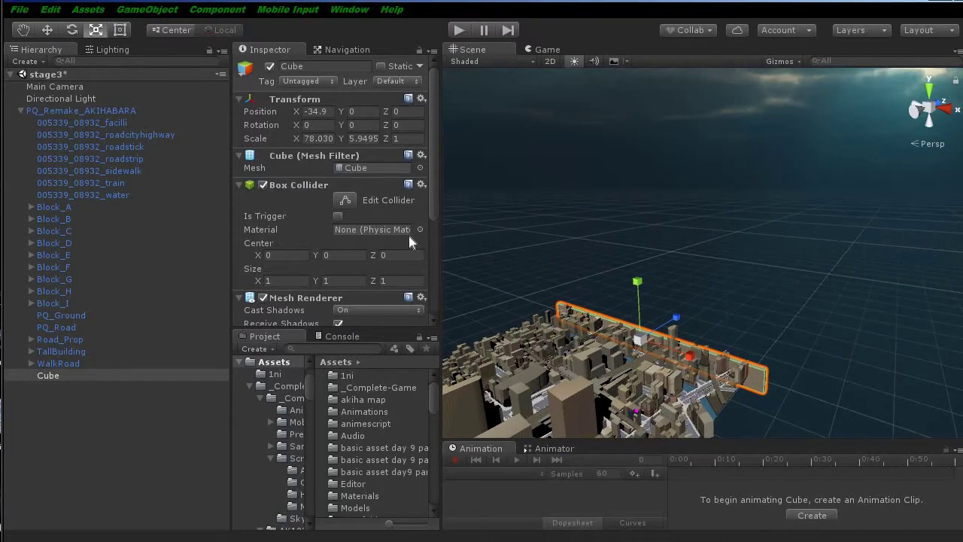
Slide the wall to Z -15.1 beside the city.
click(47, 30)
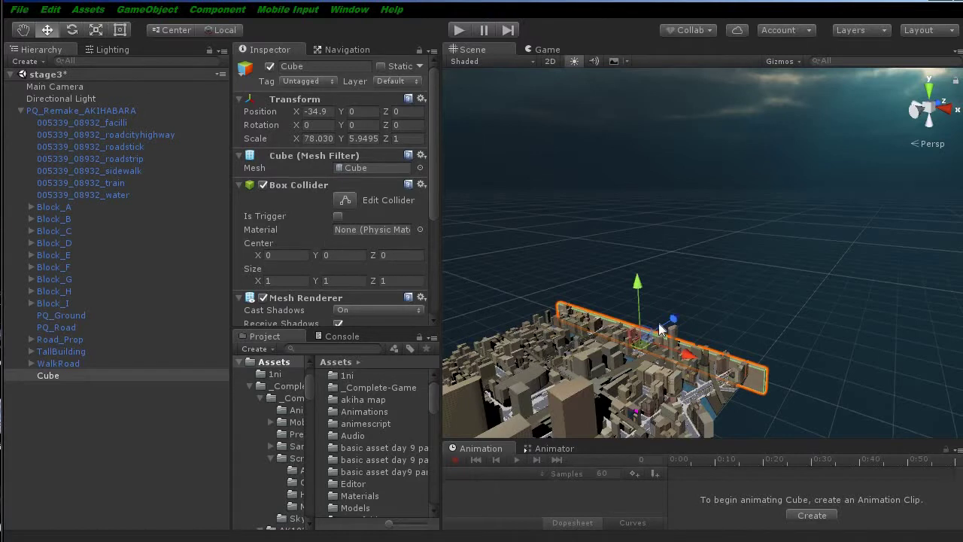
drag(672, 321, 635, 335)
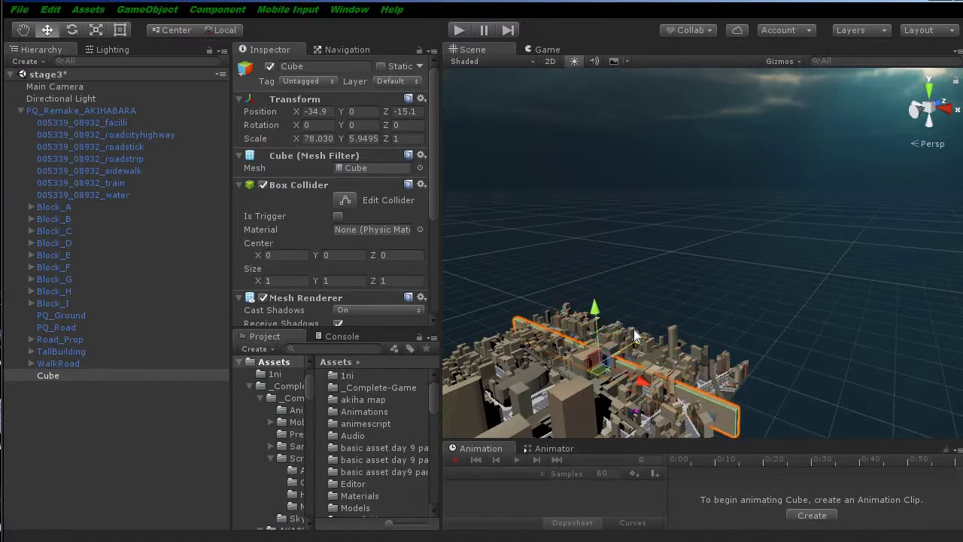
mouse_move(634, 334)
middle_down()
mouse_move(712, 374)
mouse_move(702, 369)
middle_up()
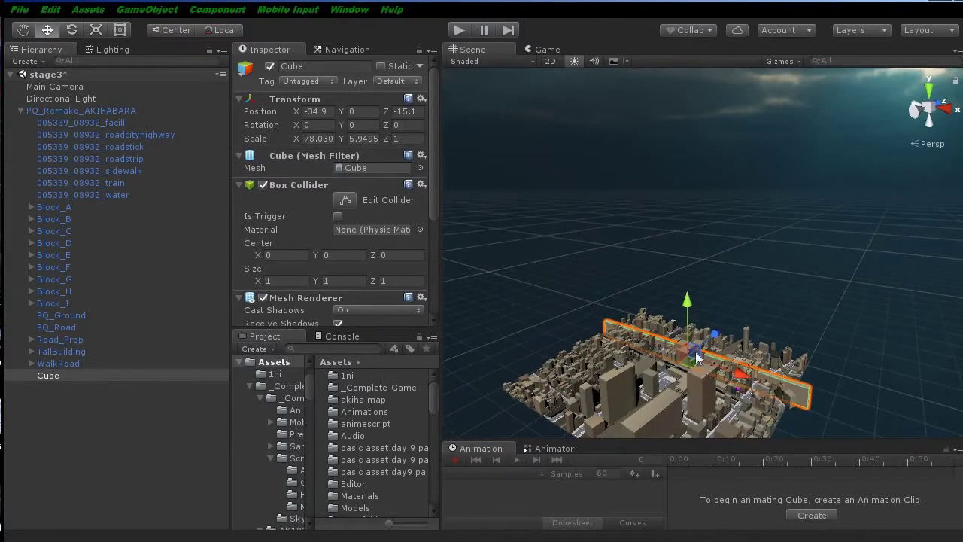
mouse_move(634, 358)
middle_down()
mouse_move(671, 340)
mouse_move(671, 324)
middle_up()
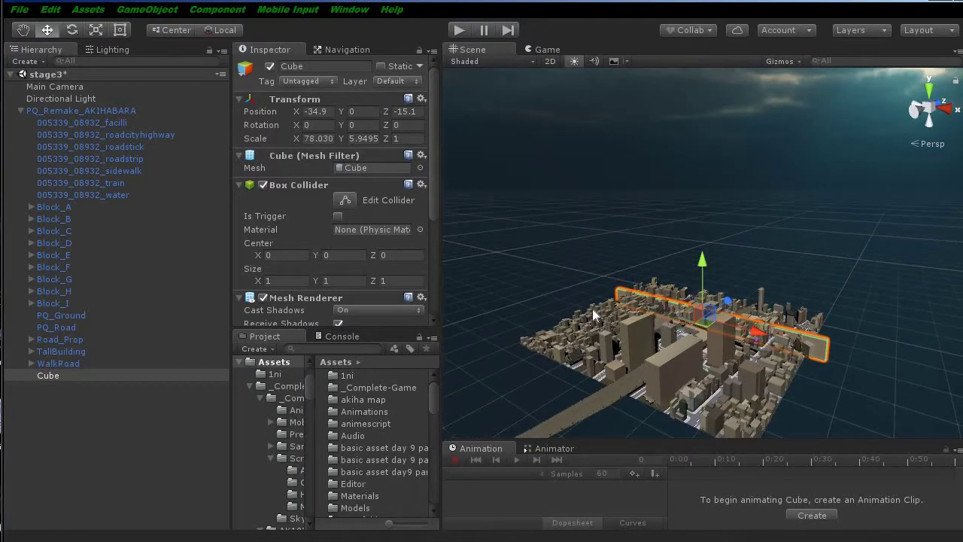
Duplicate the Cube wall and push Cube (1) to Z -46.5 on the far side.
right_click(49, 375)
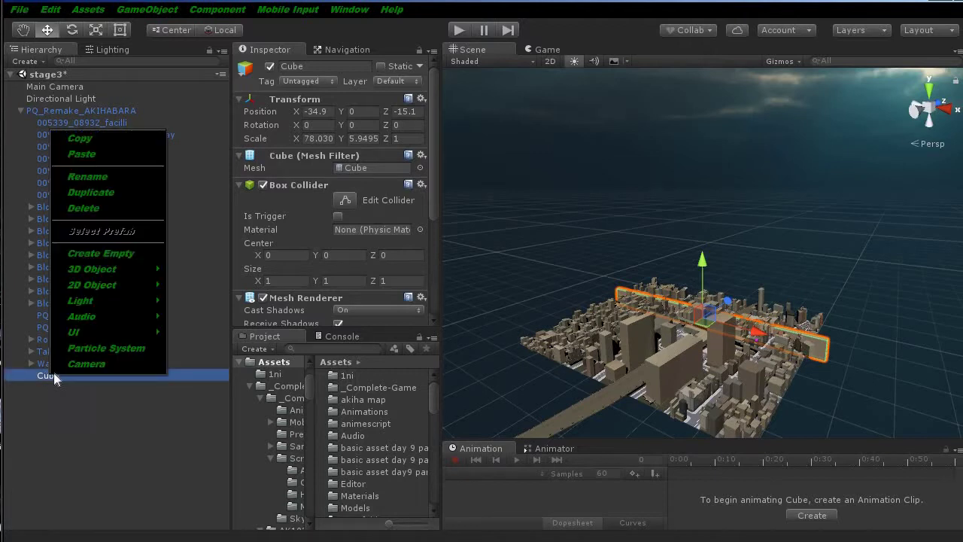
click(104, 197)
drag(727, 305, 676, 332)
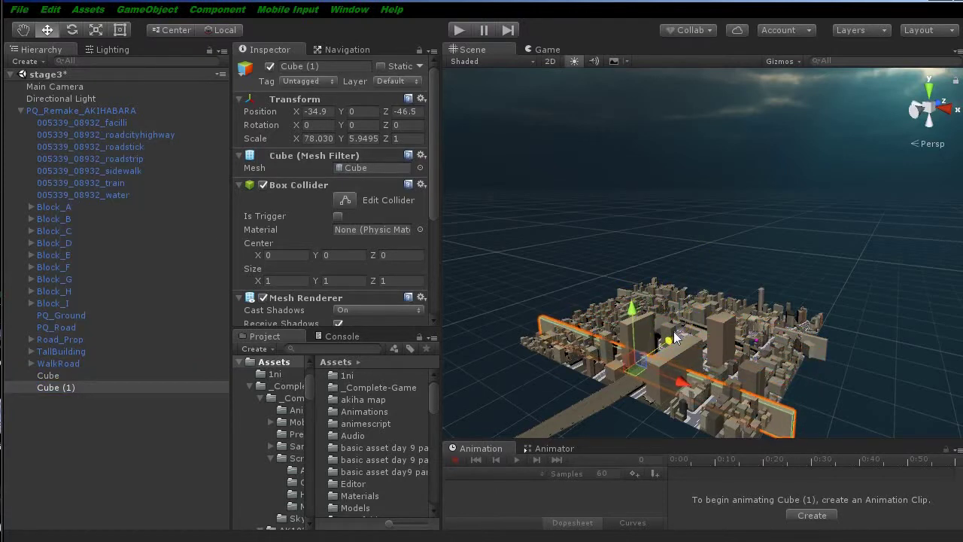
mouse_move(862, 374)
middle_down()
mouse_move(751, 363)
mouse_move(786, 371)
middle_up()
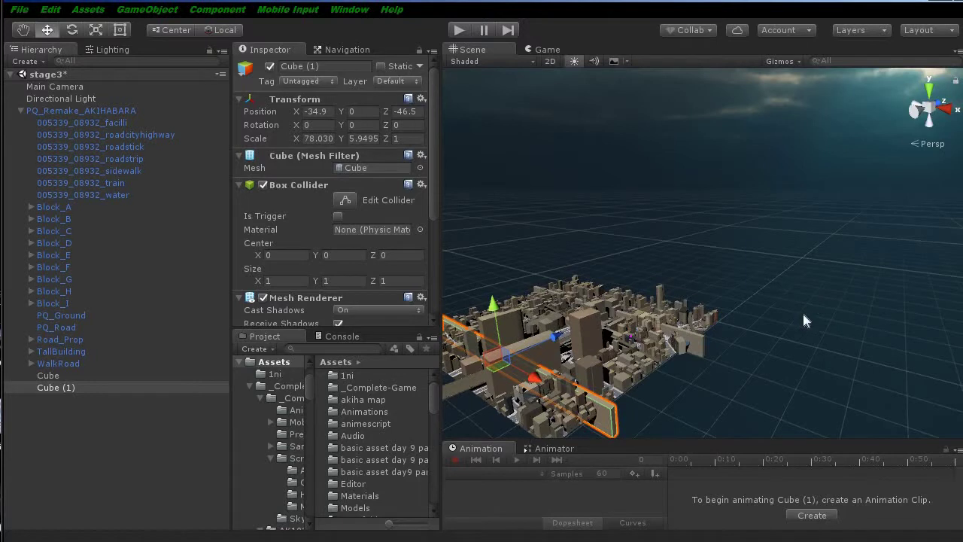
mouse_move(811, 347)
alt+mouse_down()
mouse_move(646, 377)
mouse_move(608, 344)
alt+mouse_up()
middle_drag(608, 344, 495, 348)
scroll(495, 347, up, 5)
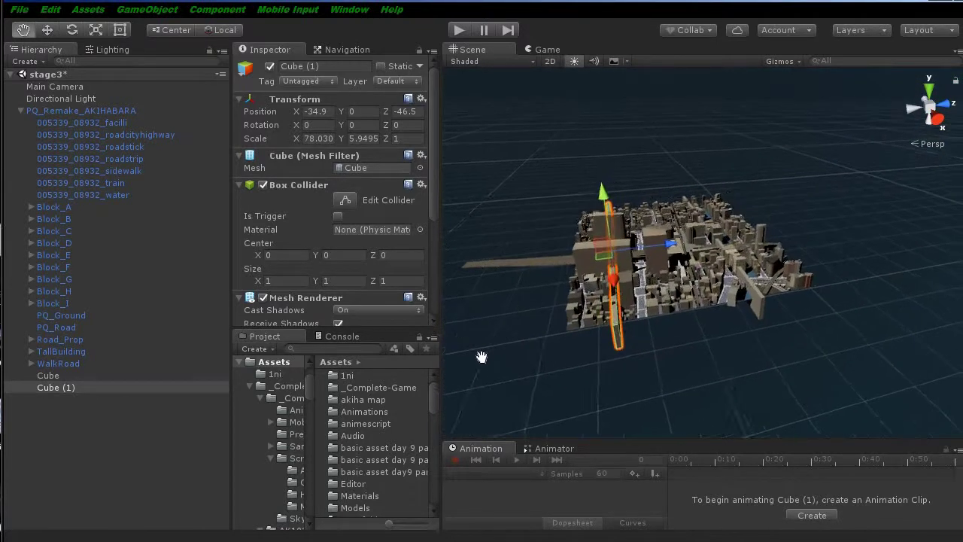
scroll(647, 296, up, 4)
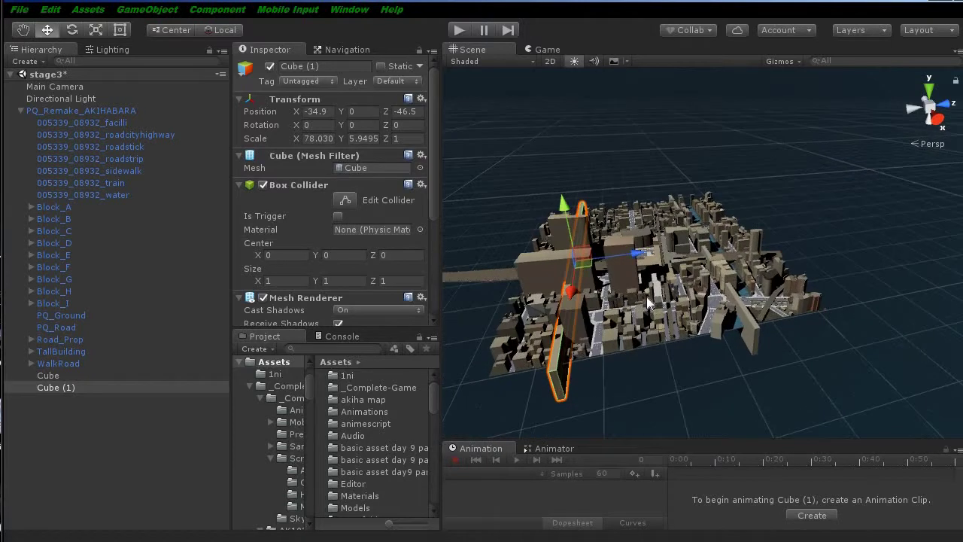
mouse_move(647, 296)
middle_down()
mouse_move(626, 329)
mouse_move(686, 340)
middle_up()
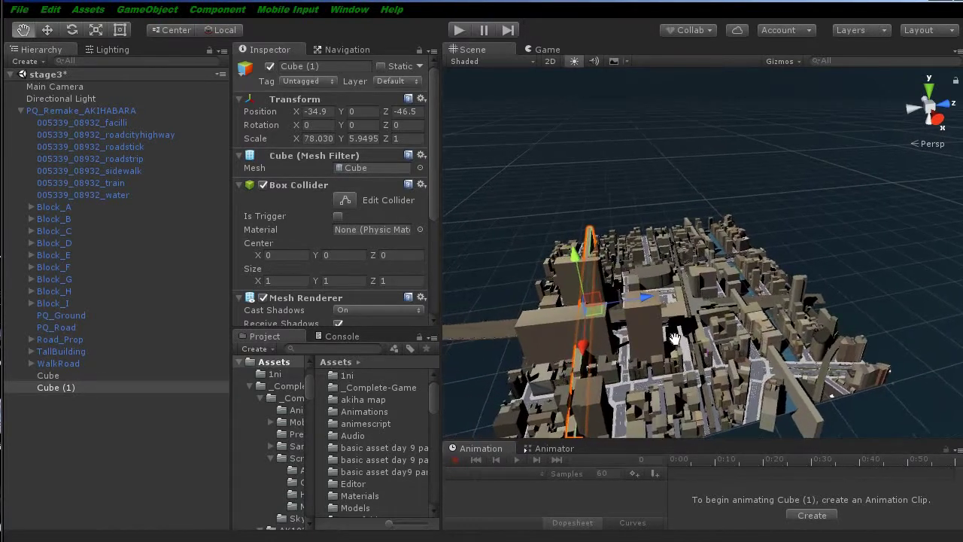
scroll(643, 315, up, 2)
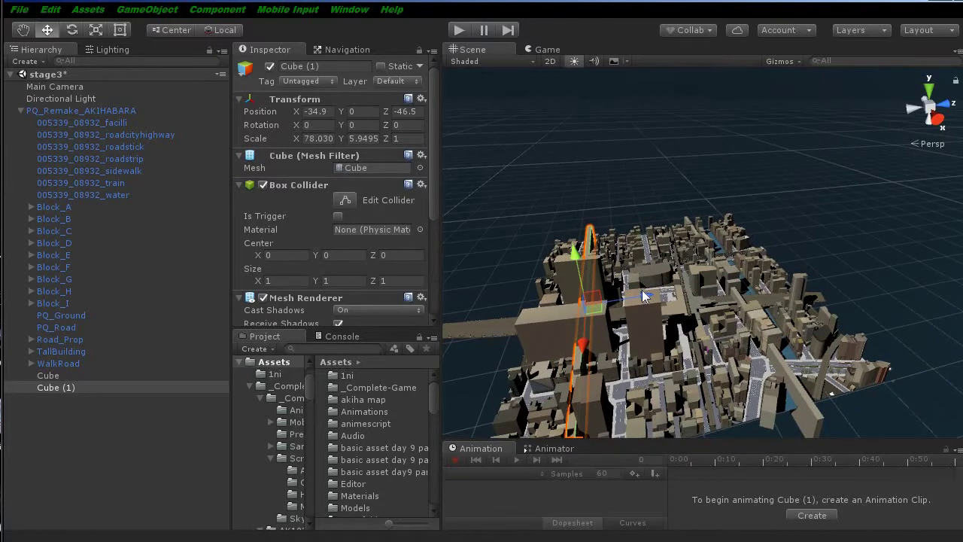
middle_drag(606, 279, 587, 170)
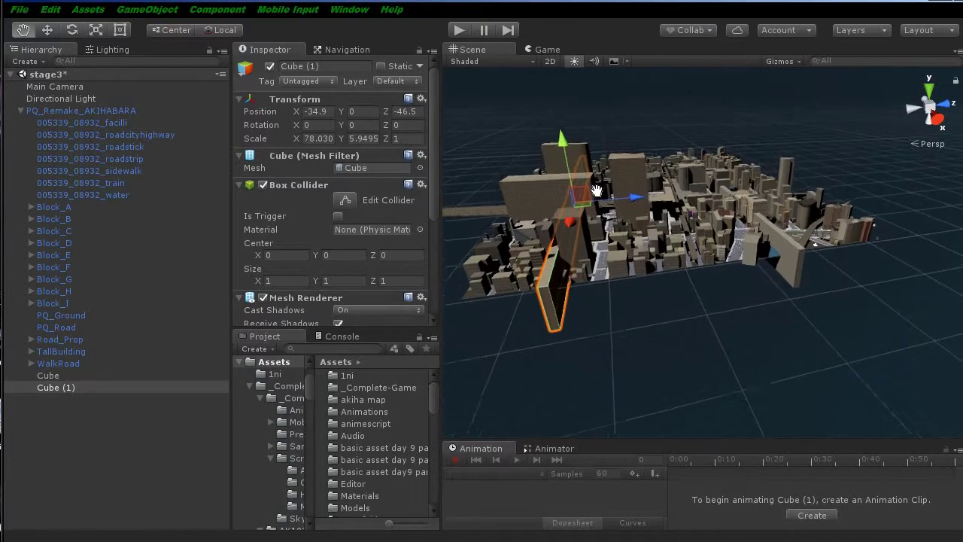
middle_drag(587, 169, 437, 173)
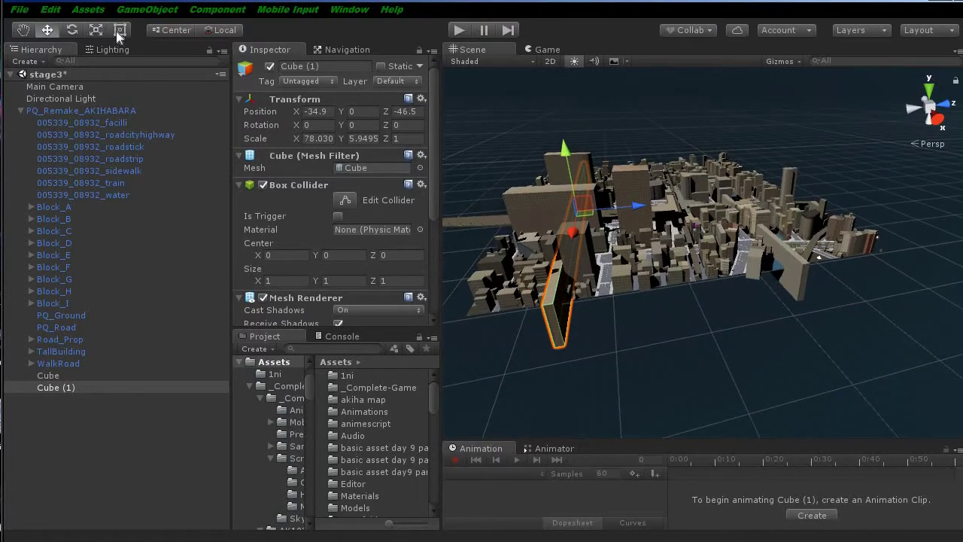
Stretch Cube (1) upward with the Rect tool to Y scale 17.620.
click(120, 31)
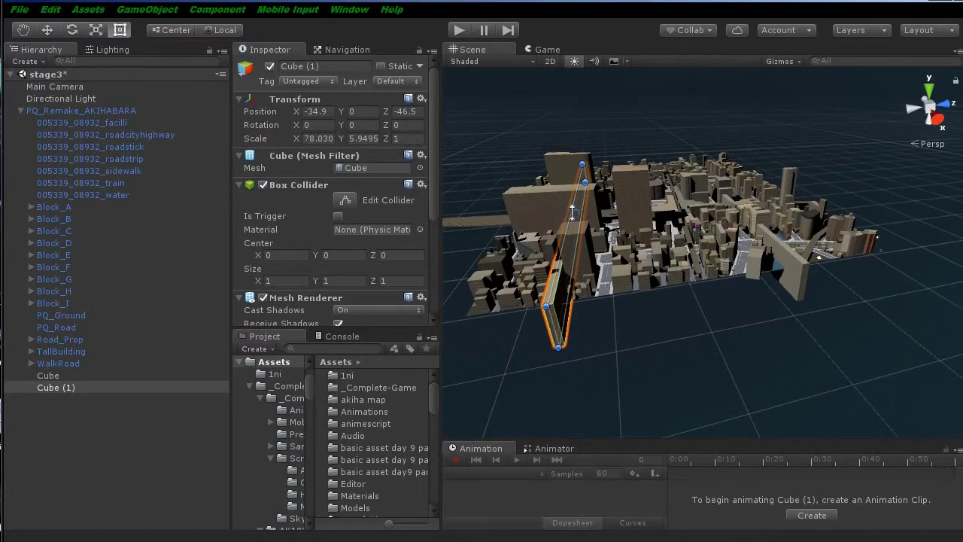
drag(573, 213, 560, 144)
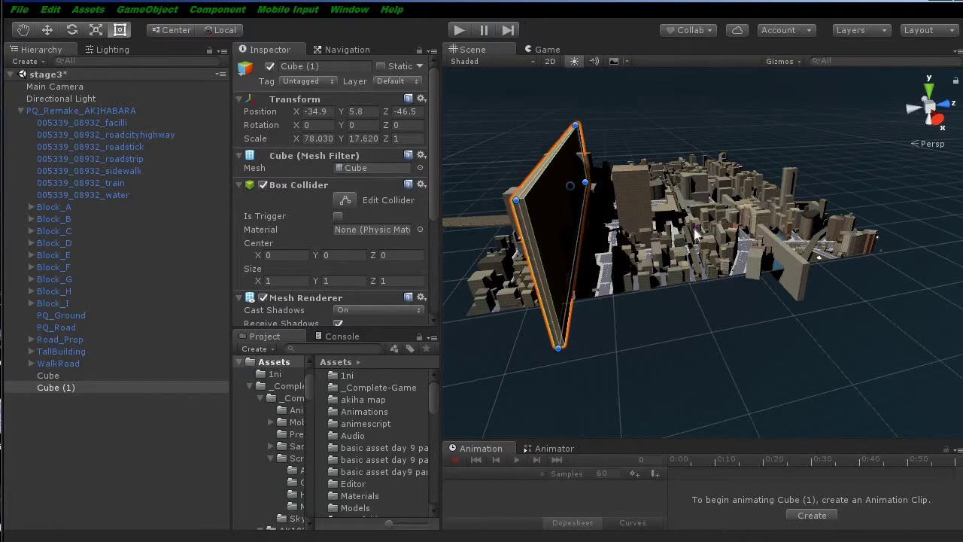
key(q)
mouse_move(690, 242)
alt+mouse_down()
mouse_move(693, 284)
mouse_move(619, 332)
alt+mouse_up()
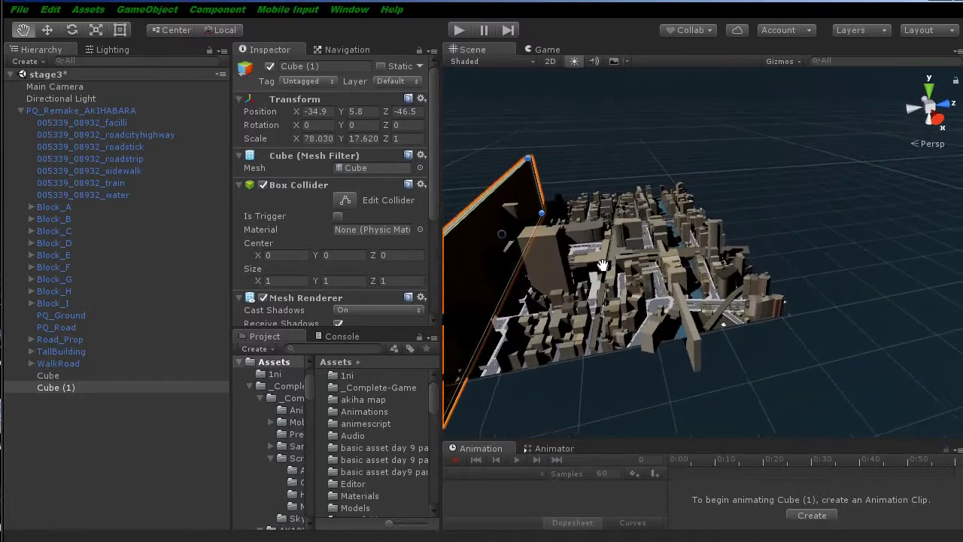
Raise the original Cube to Y scale 16.535 at Y 5.3 and shift it to Z -11.
key(t)
click(644, 333)
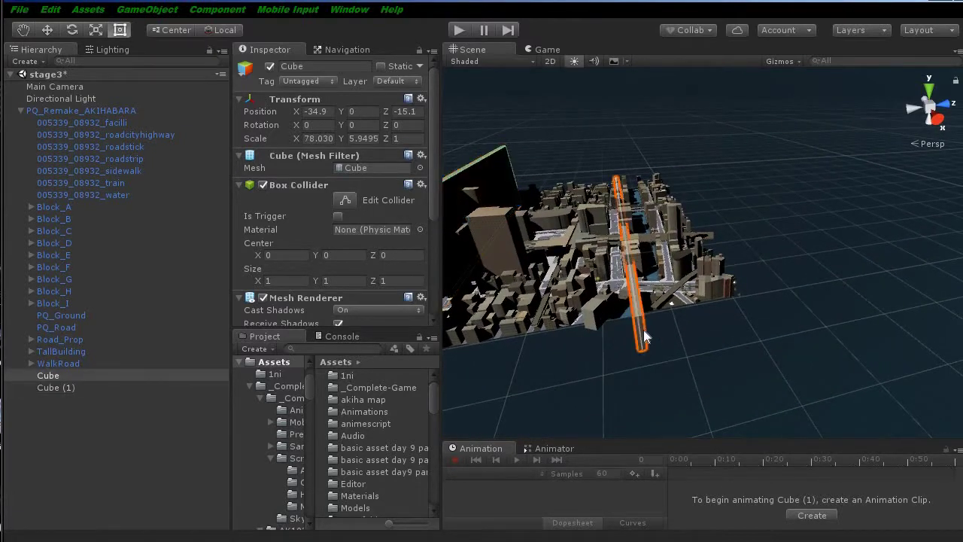
alt+drag(661, 268, 723, 264)
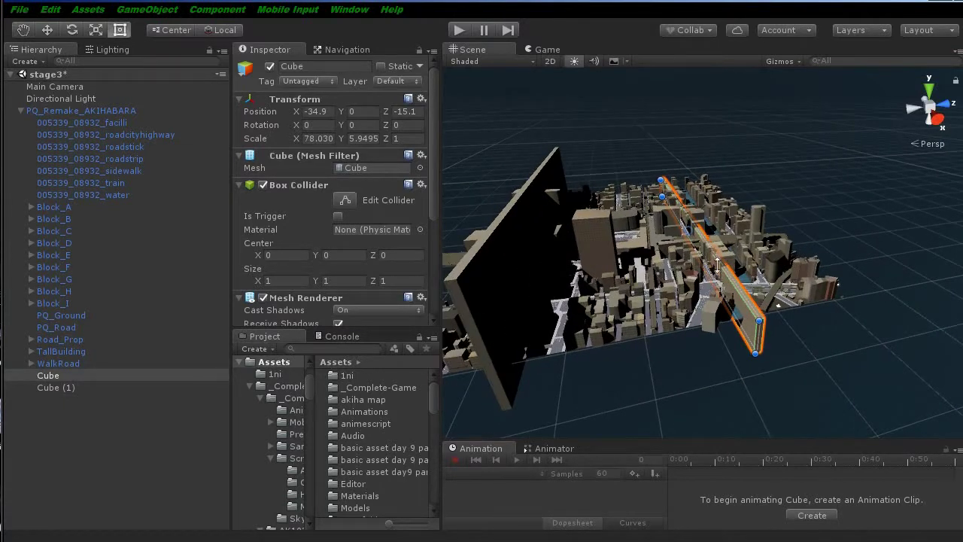
drag(717, 260, 712, 204)
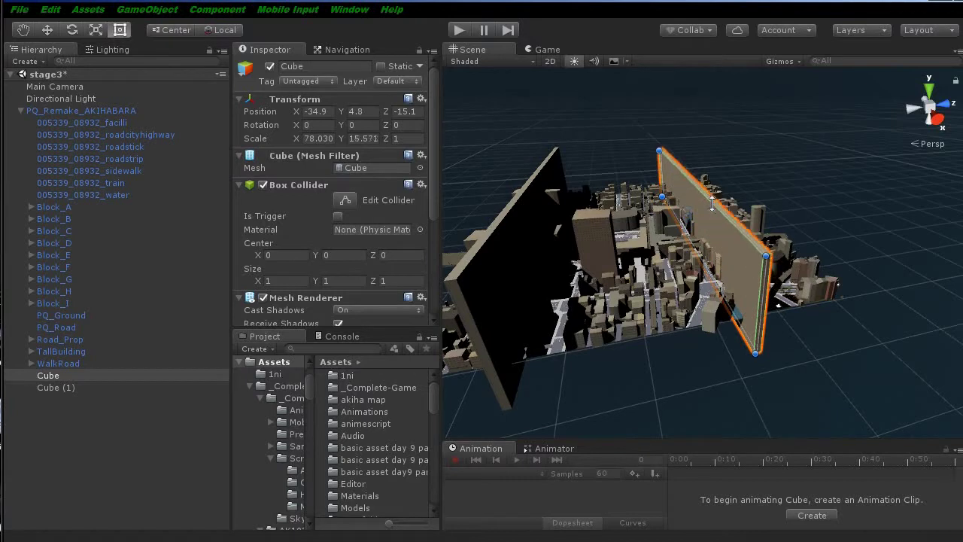
alt+drag(629, 260, 565, 290)
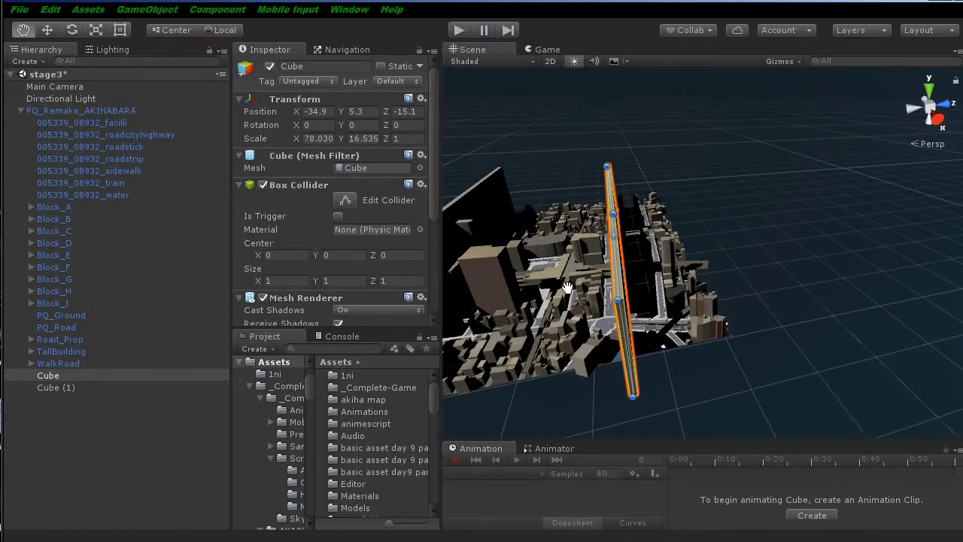
click(52, 31)
mouse_move(672, 233)
mouse_down()
mouse_move(703, 237)
mouse_move(684, 241)
mouse_up()
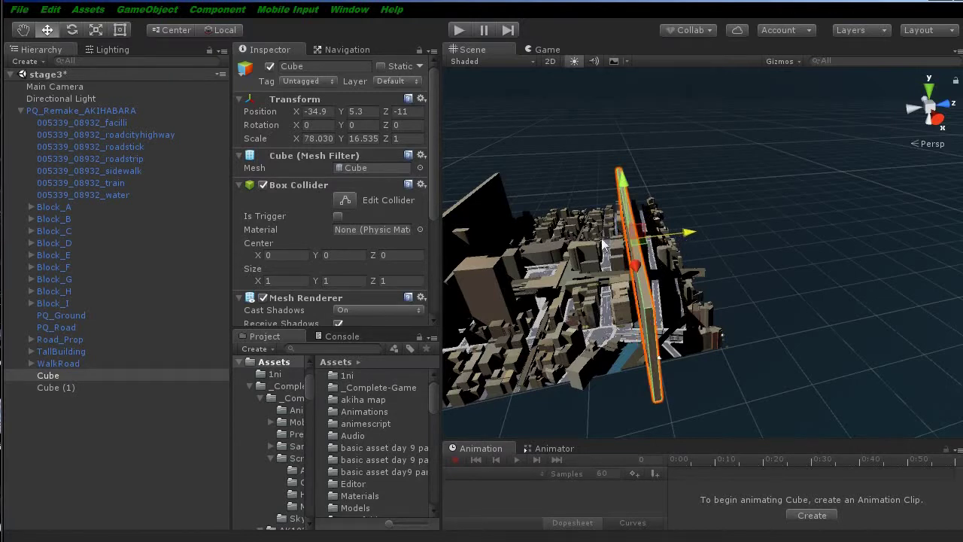
mouse_move(683, 241)
middle_down()
mouse_move(722, 245)
mouse_move(753, 203)
mouse_move(299, 200)
middle_up()
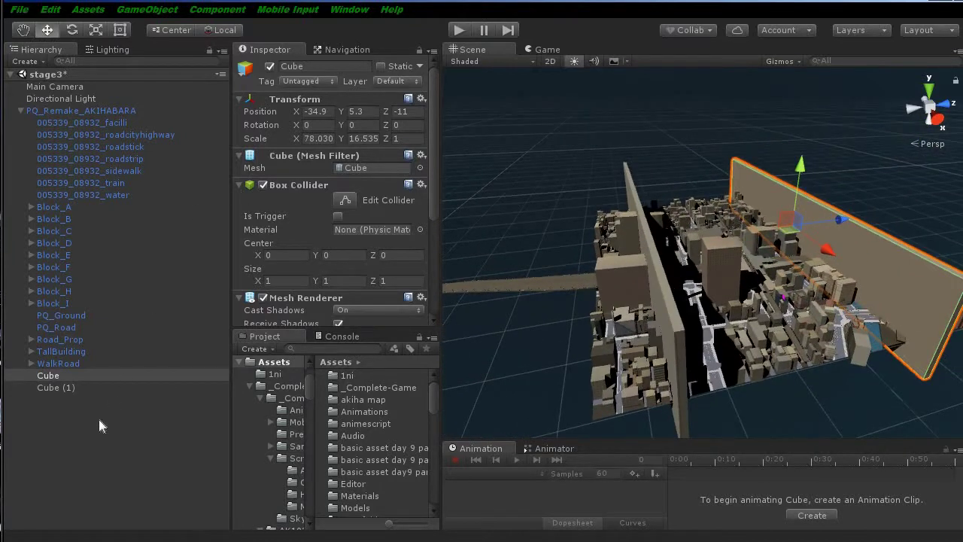
Duplicate the Cube wall and set Cube (2)'s scale to X 1, Z 70.
right_click(66, 379)
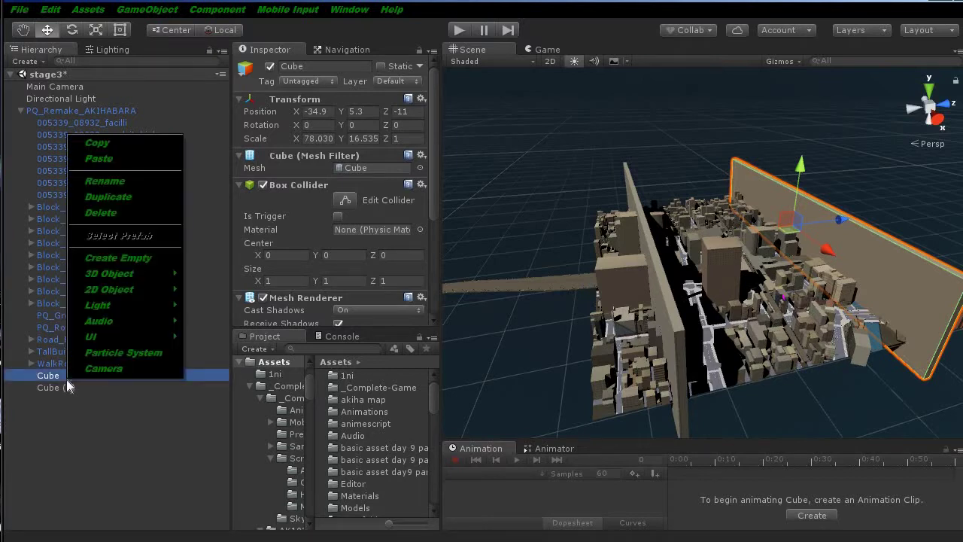
click(149, 208)
alt+drag(778, 243, 703, 256)
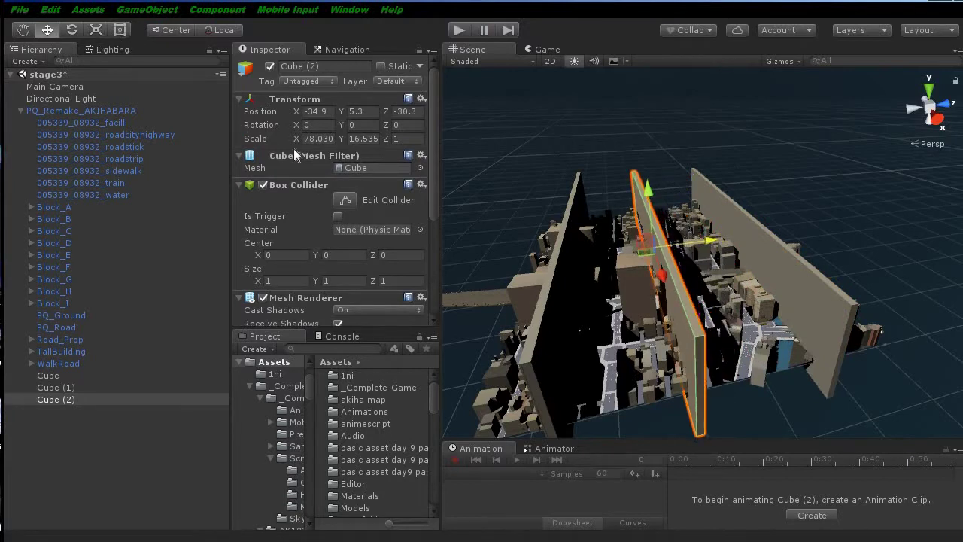
click(320, 138)
text(78.1)
key(BackSpace)
key(BackSpace)
key(BackSpace)
text(1)
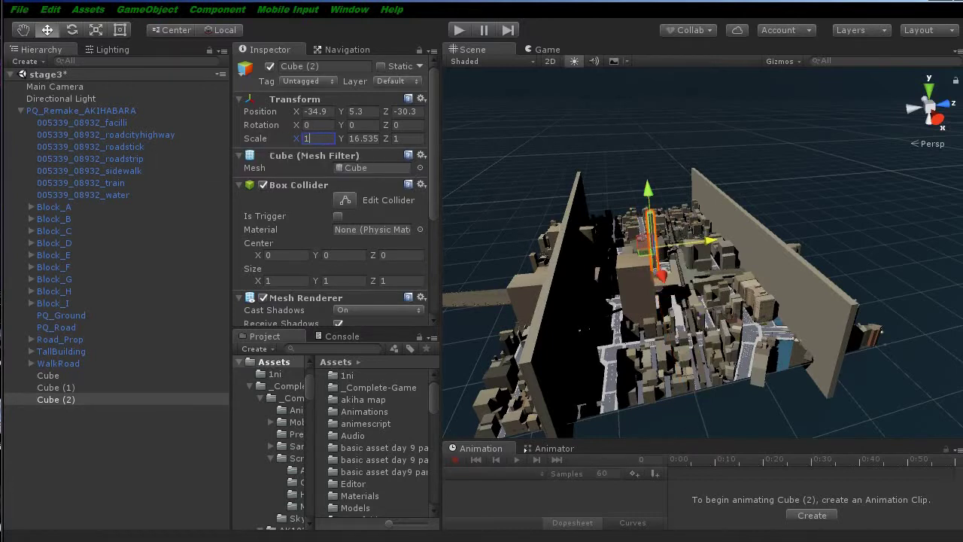
click(406, 139)
text(70)
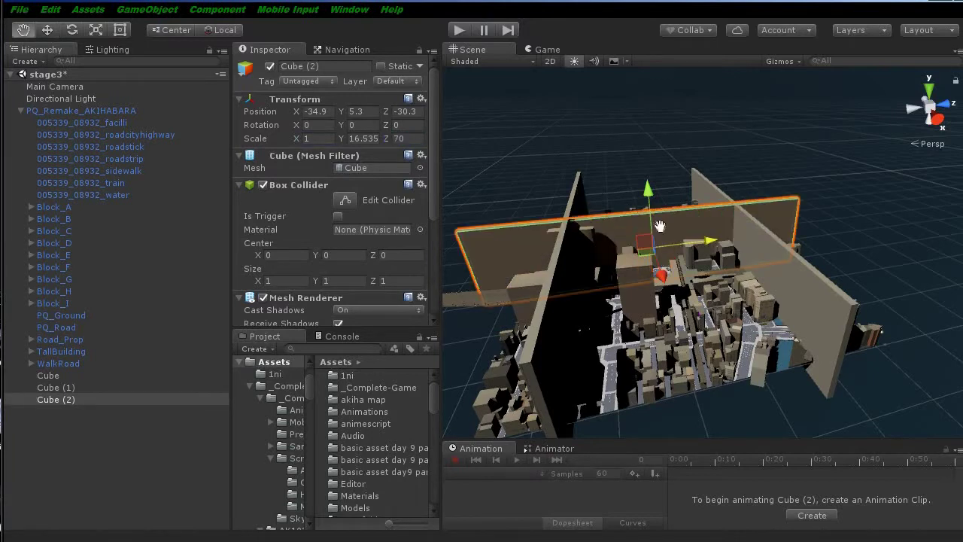
Slide Cube (2) to Position X -70 and shorten it to Z scale 50.
alt+drag(594, 194, 738, 281)
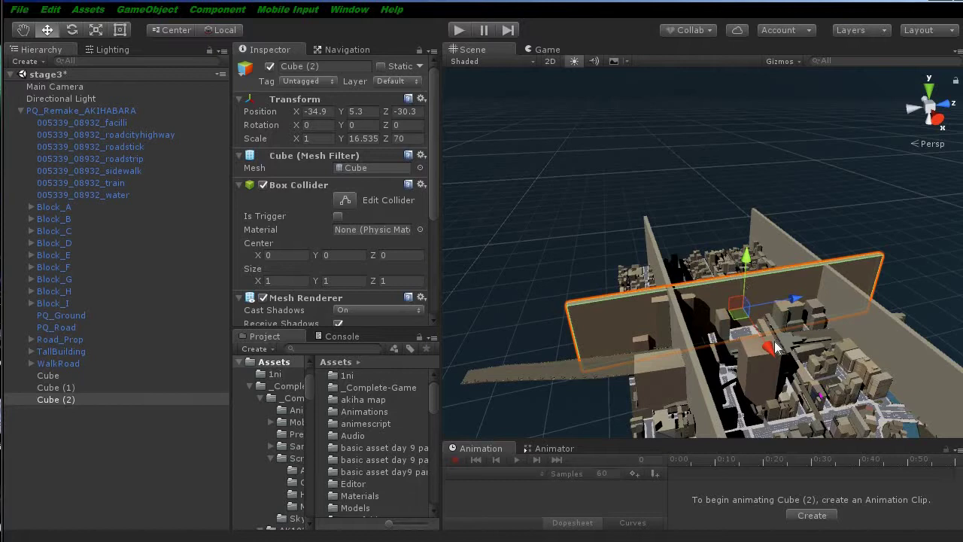
drag(769, 352, 717, 258)
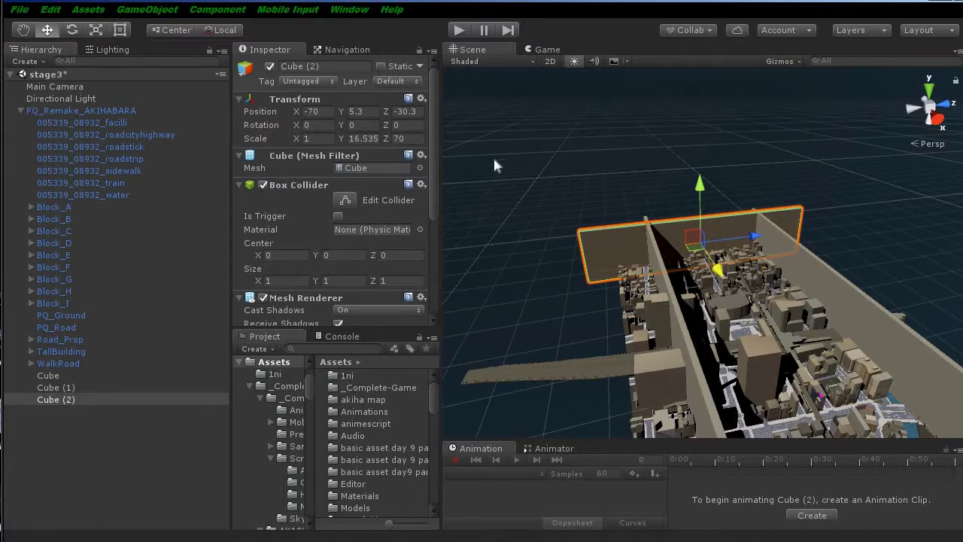
click(406, 139)
text(50)
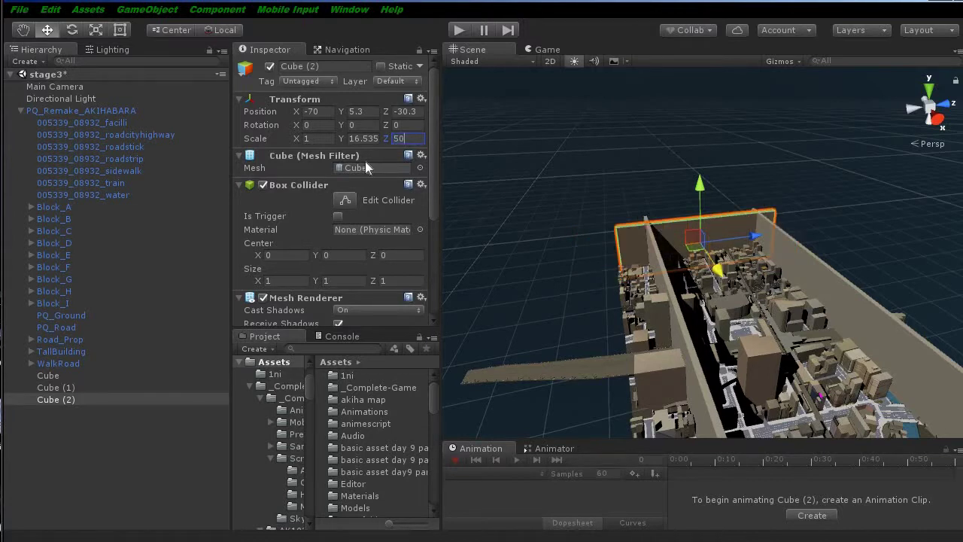
alt+drag(614, 203, 557, 167)
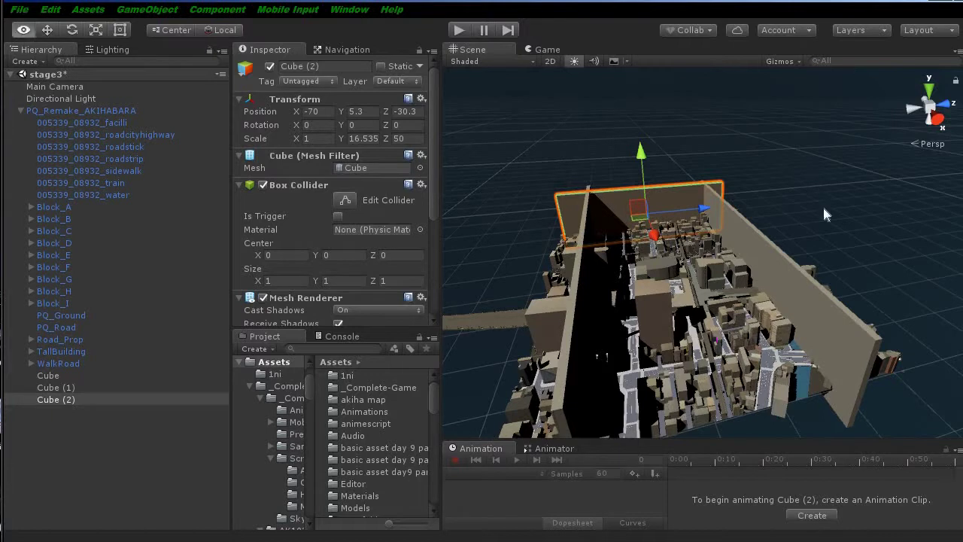
alt+drag(828, 230, 677, 248)
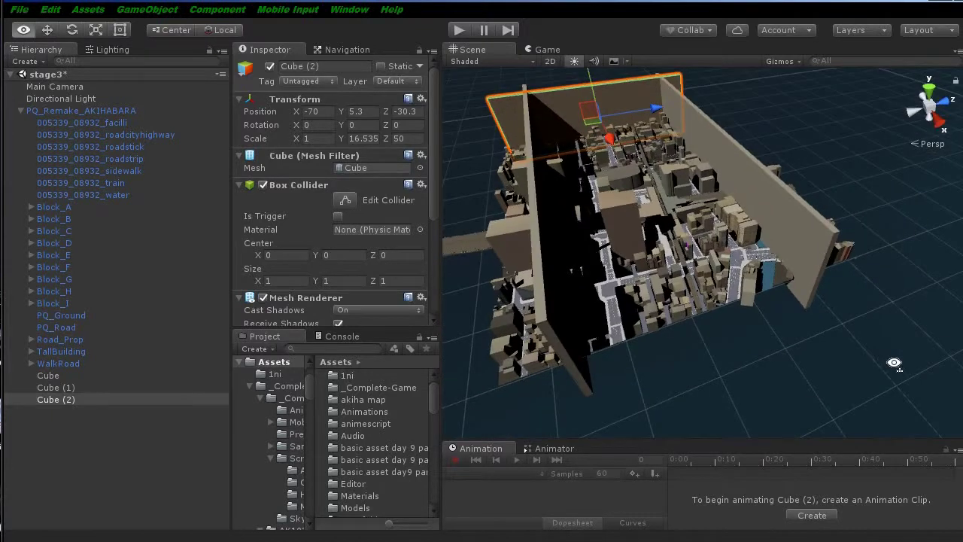
middle_drag(677, 248, 552, 269)
scroll(552, 269, up, 5)
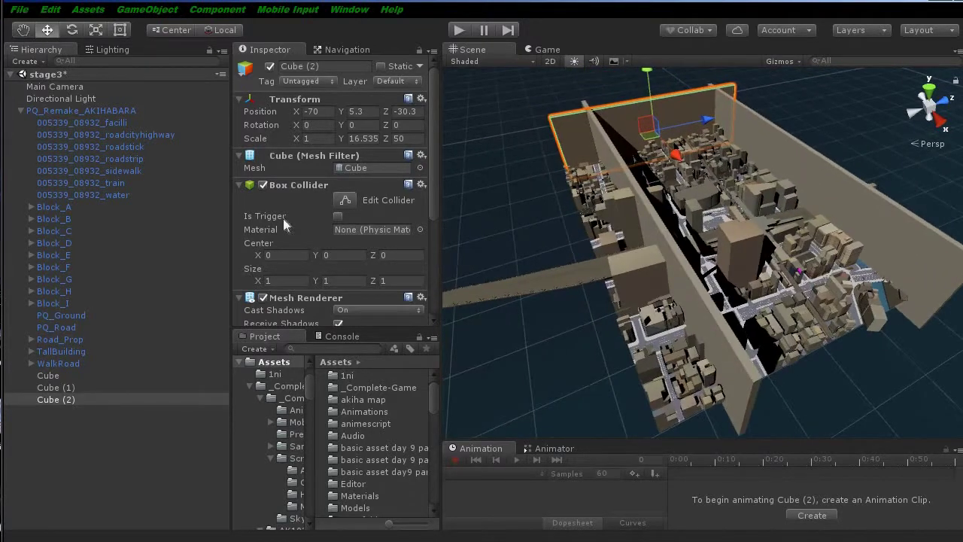
Duplicate Cube (2) as Cube (3) and move it across the city to X -7.1.
right_click(67, 398)
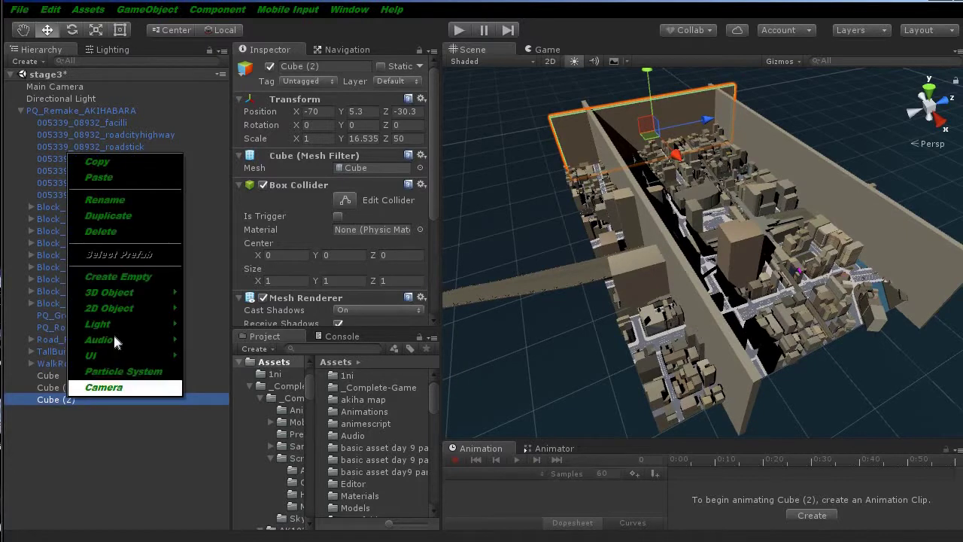
click(119, 222)
mouse_move(677, 156)
mouse_down()
mouse_move(758, 260)
mouse_move(752, 238)
mouse_up()
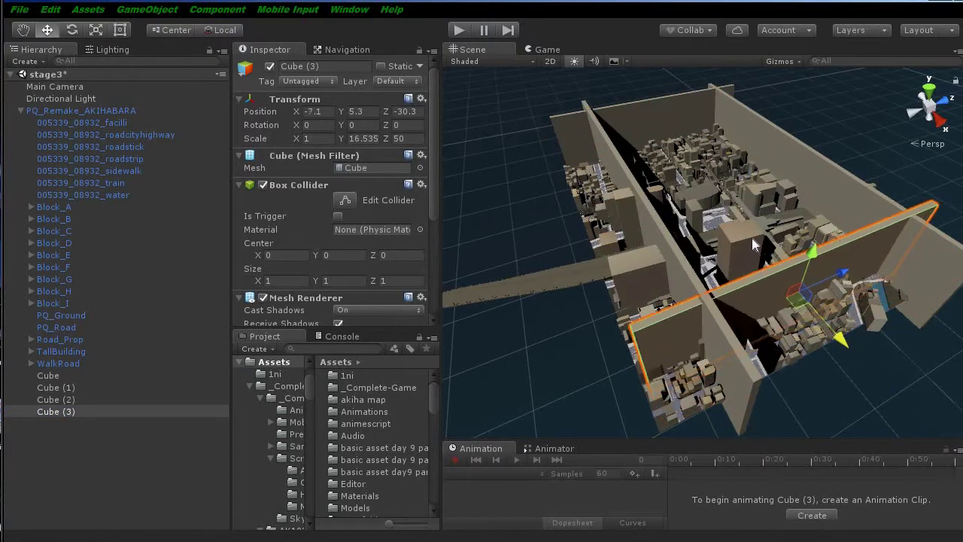
mouse_move(751, 238)
middle_down()
mouse_move(670, 263)
mouse_move(611, 187)
middle_up()
scroll(548, 189, down, 2)
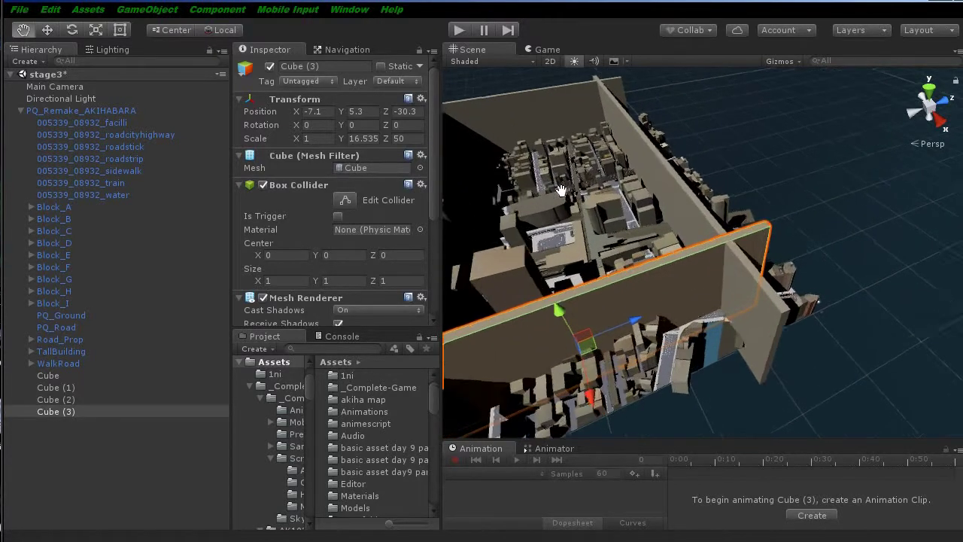
alt+drag(561, 191, 605, 197)
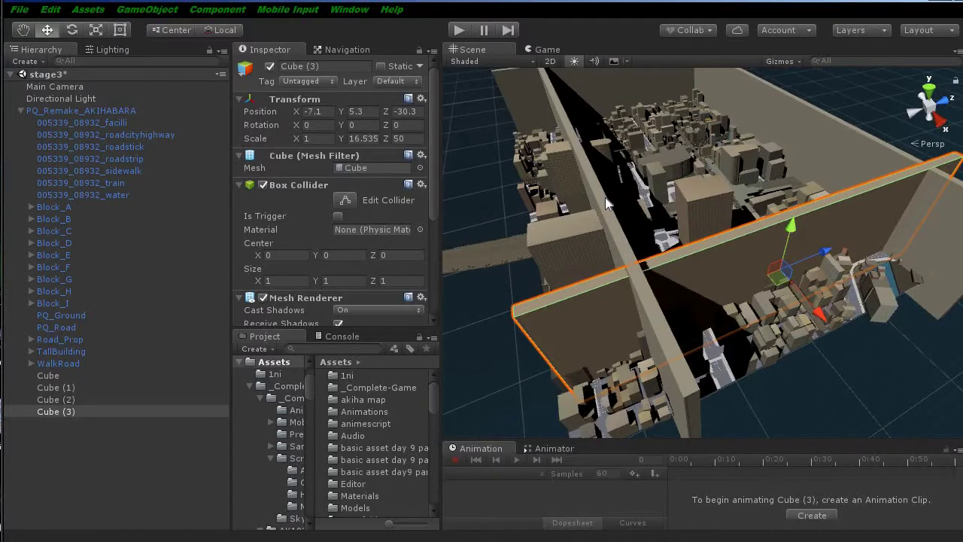
click(605, 197)
middle_drag(629, 198, 634, 195)
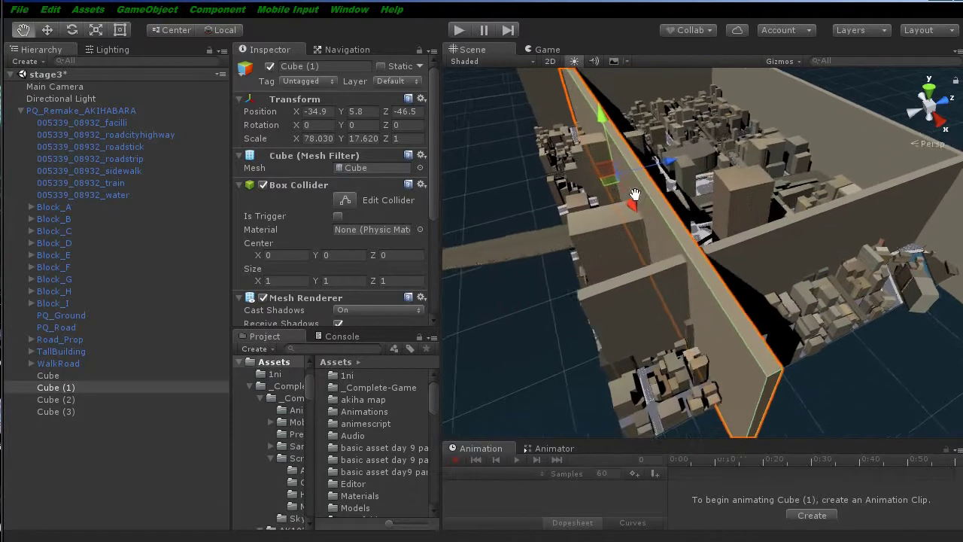
scroll(634, 195, up, 1)
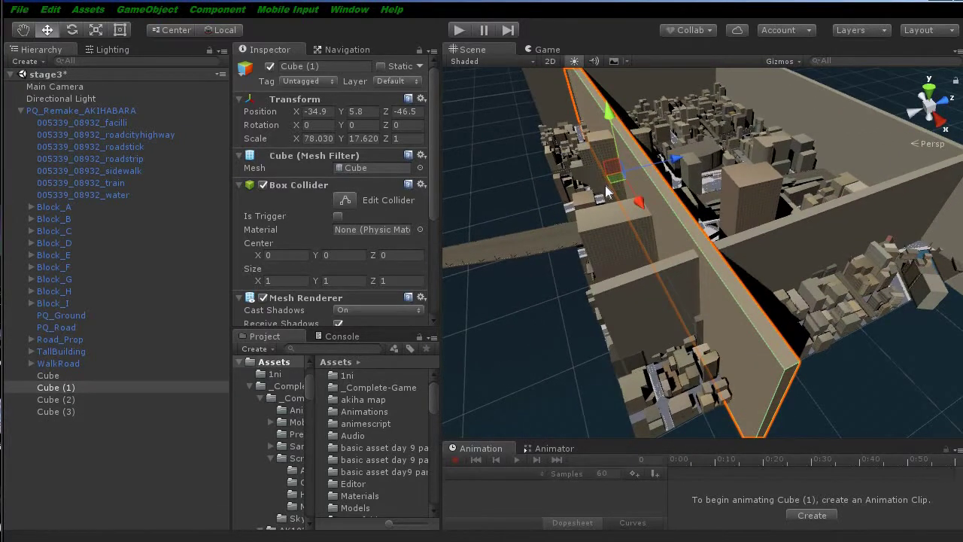
scroll(605, 186, down, 3)
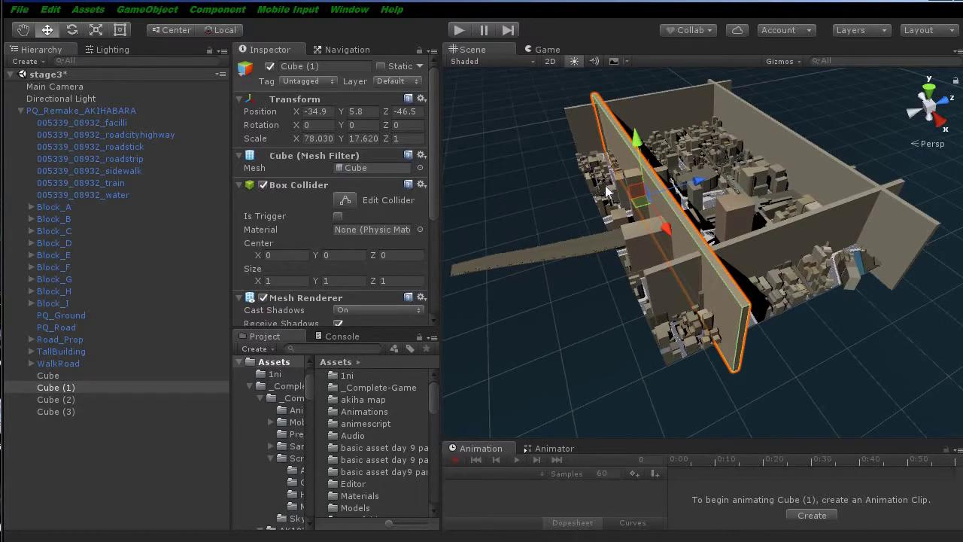
middle_drag(712, 193, 655, 190)
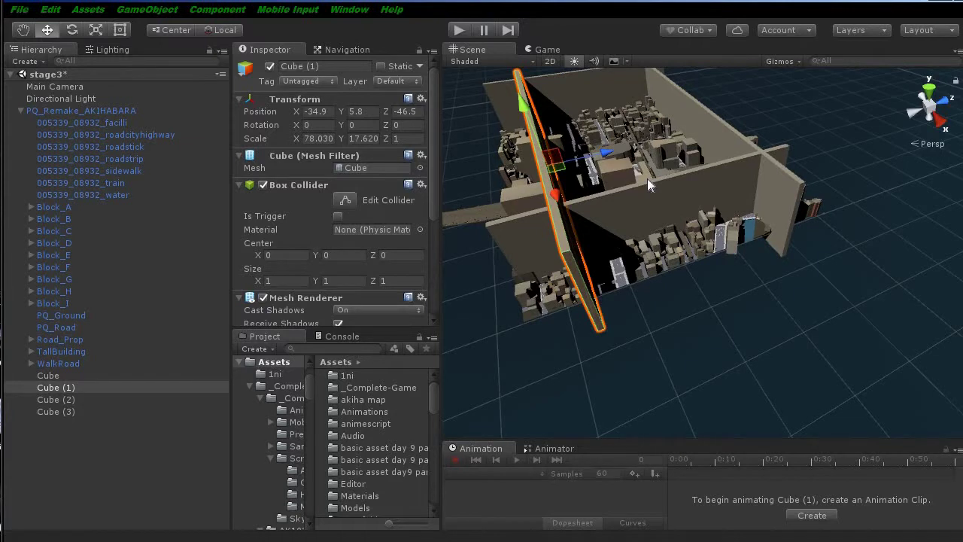
mouse_move(671, 165)
middle_down()
mouse_move(649, 190)
mouse_move(640, 185)
middle_up()
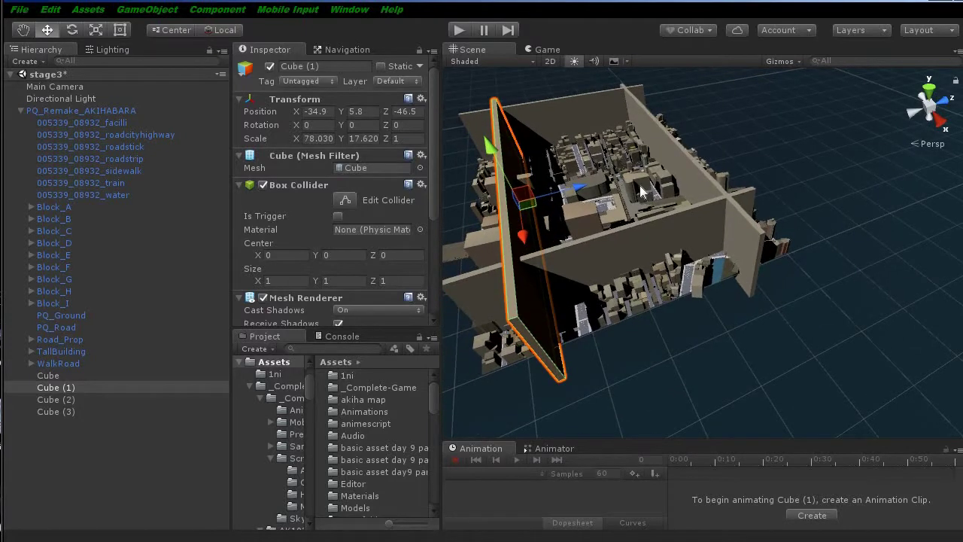
mouse_move(608, 183)
middle_down()
mouse_move(654, 104)
mouse_move(741, 164)
mouse_move(700, 153)
mouse_move(624, 167)
middle_up()
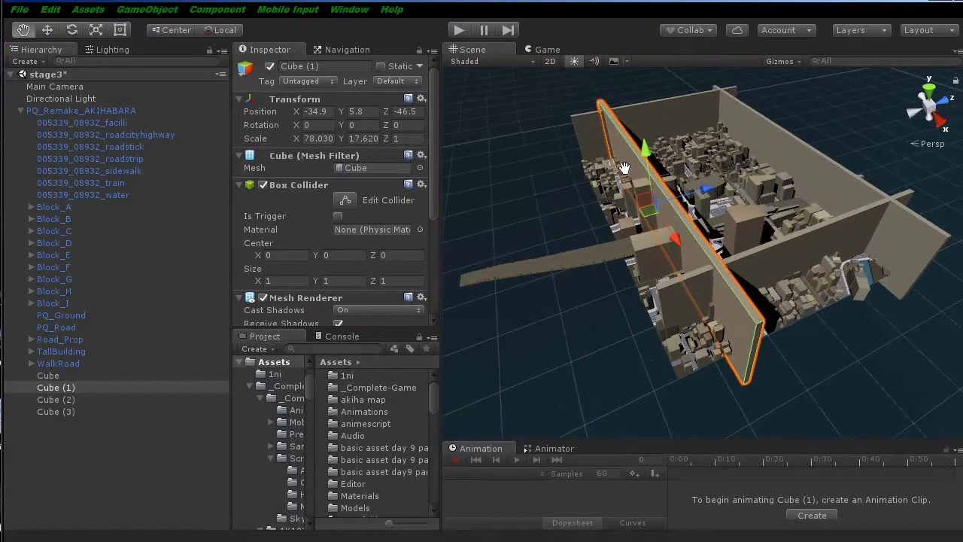
middle_drag(624, 167, 633, 198)
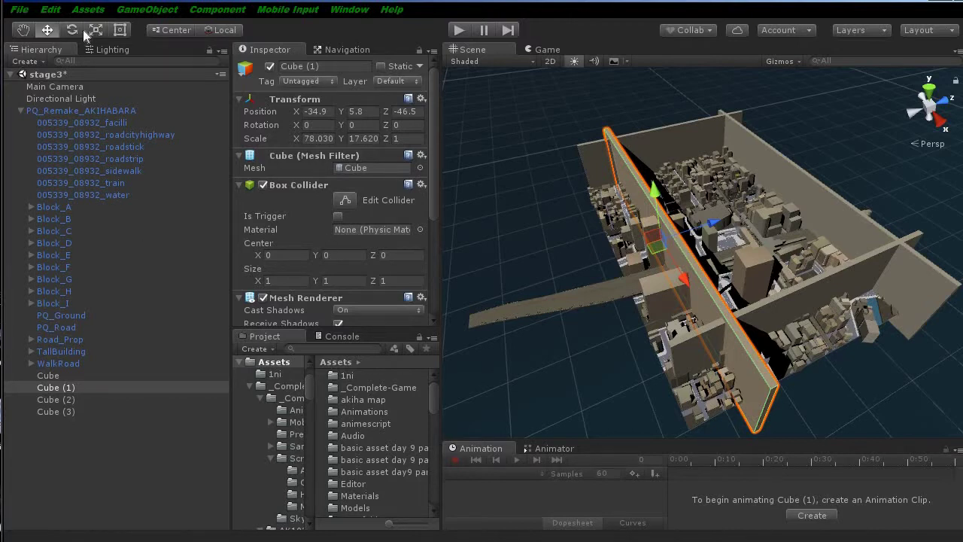
click(120, 30)
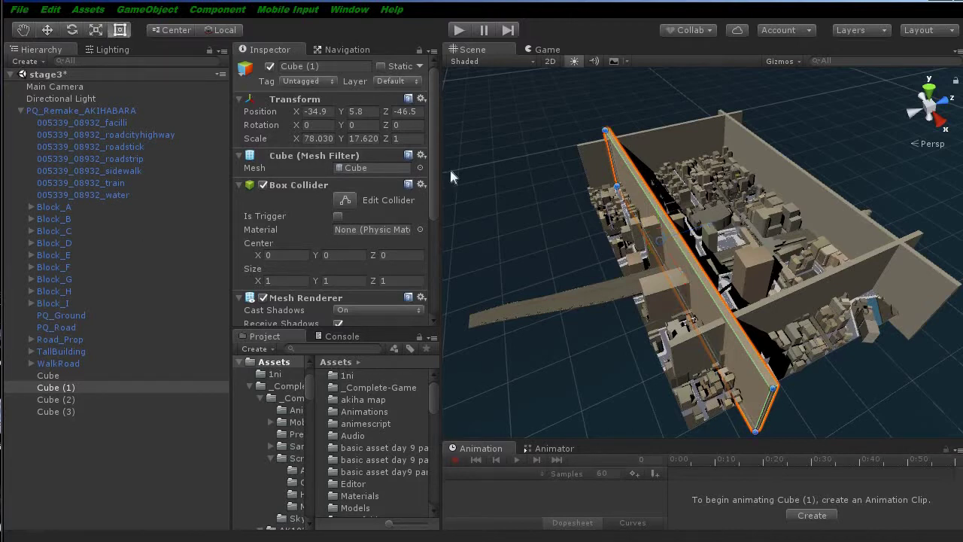
middle_drag(719, 177, 675, 128)
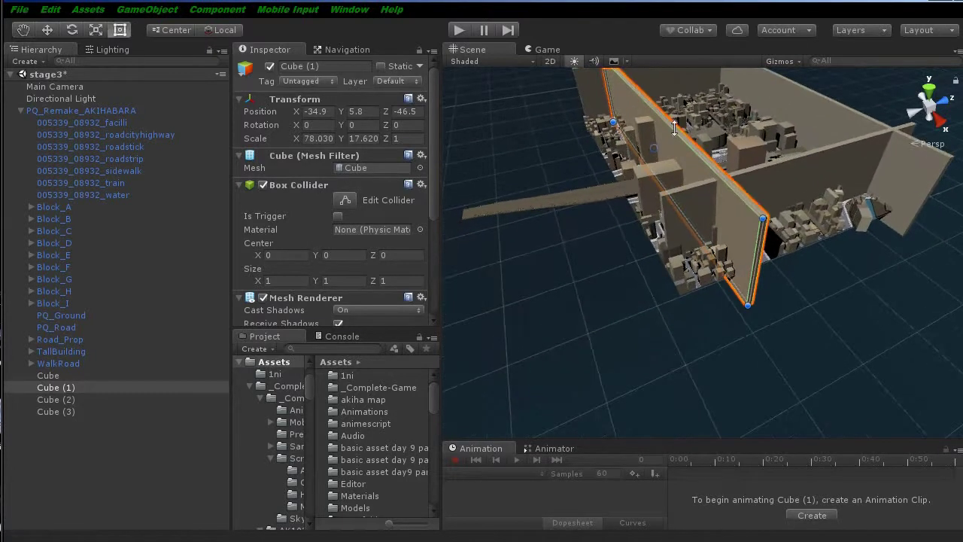
drag(675, 128, 677, 107)
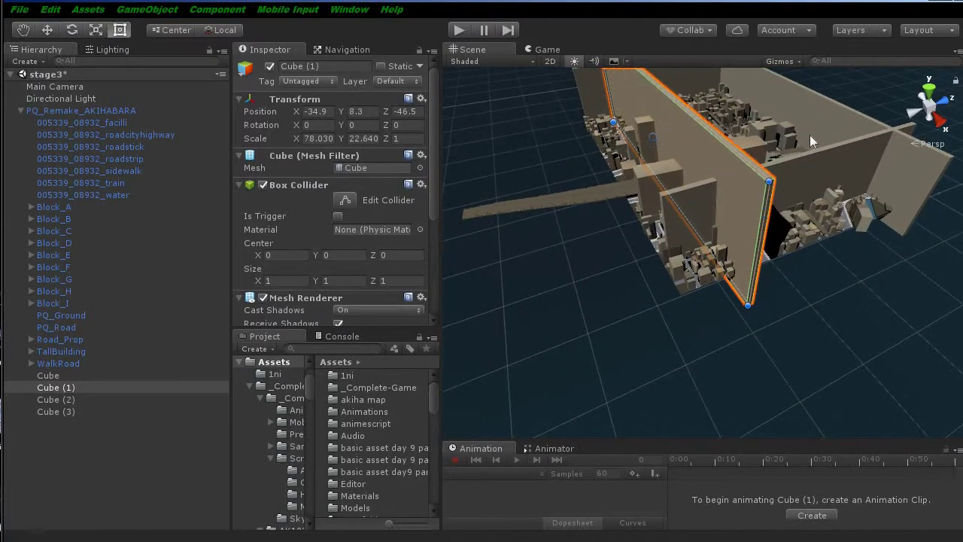
key(q)
drag(740, 136, 622, 159)
key(t)
click(621, 159)
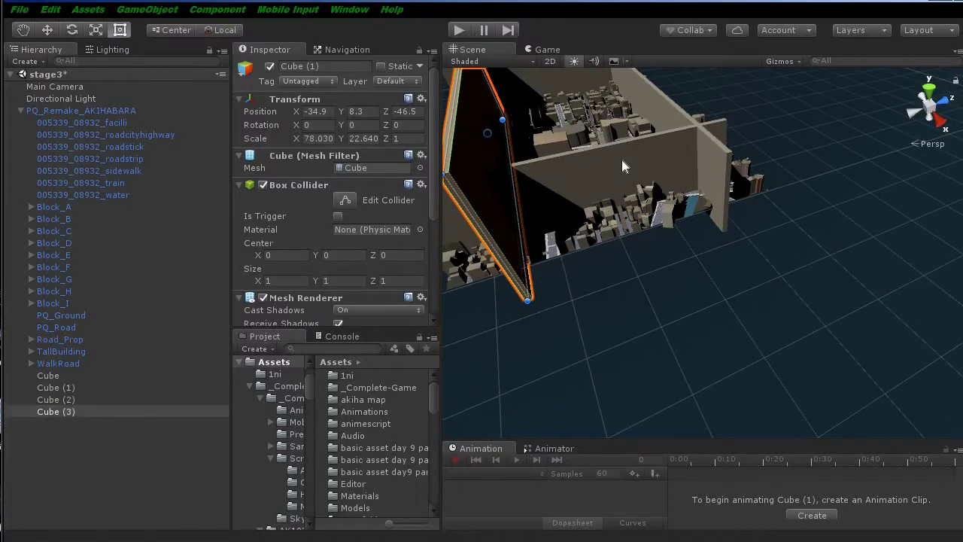
drag(575, 150, 579, 107)
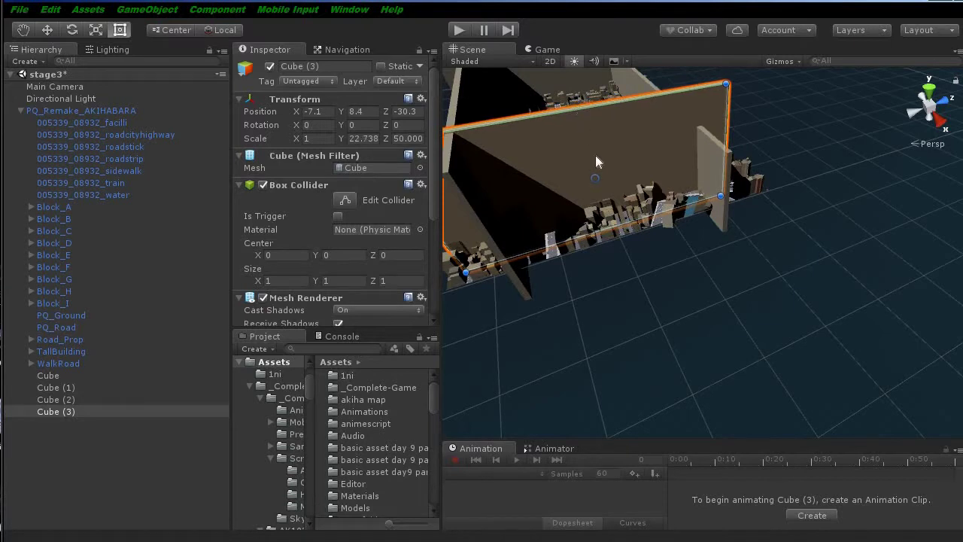
key(q)
mouse_move(609, 183)
alt+mouse_down()
mouse_move(691, 252)
mouse_move(712, 178)
alt+mouse_up()
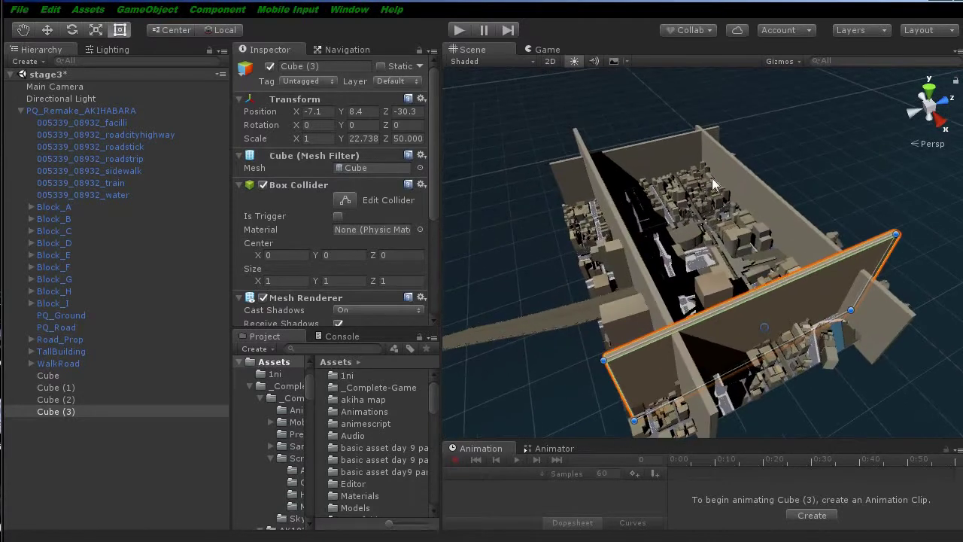
click(748, 182)
middle_drag(757, 182, 755, 155)
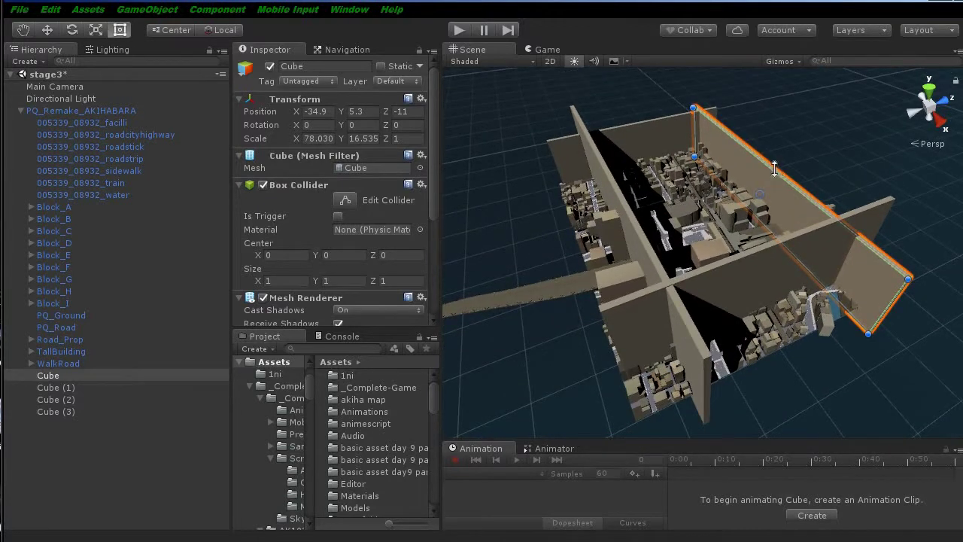
mouse_move(774, 169)
mouse_down()
mouse_move(778, 136)
mouse_move(639, 108)
mouse_up()
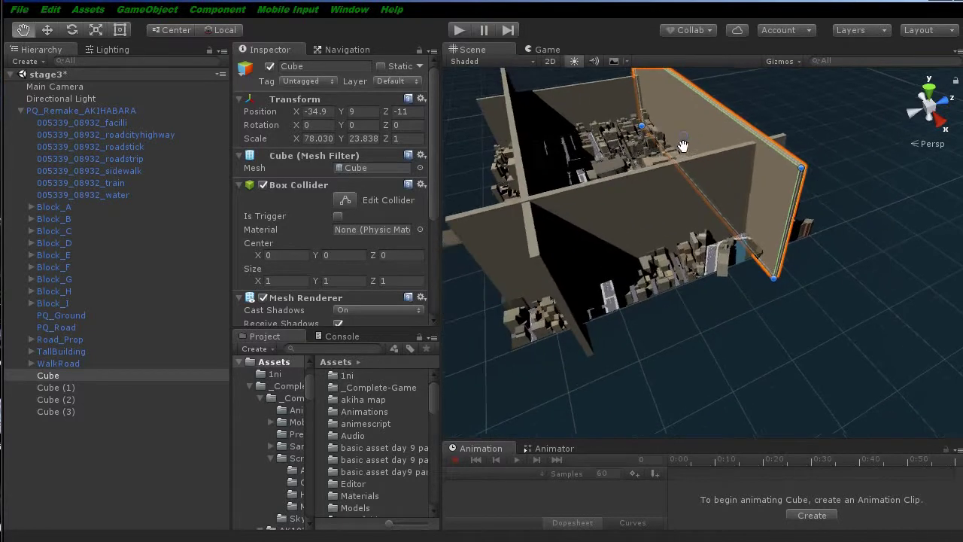
click(638, 108)
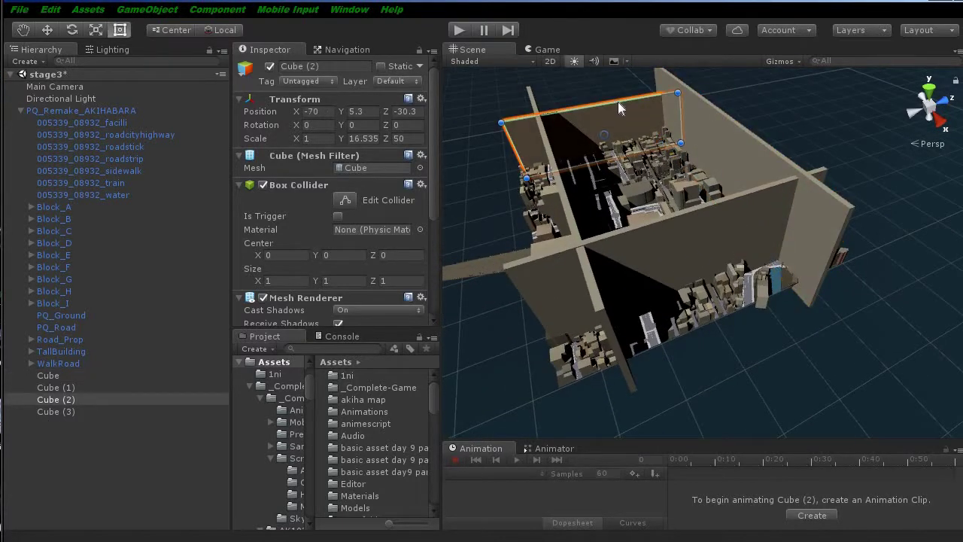
mouse_move(619, 104)
mouse_down()
mouse_move(619, 70)
mouse_move(616, 78)
mouse_up()
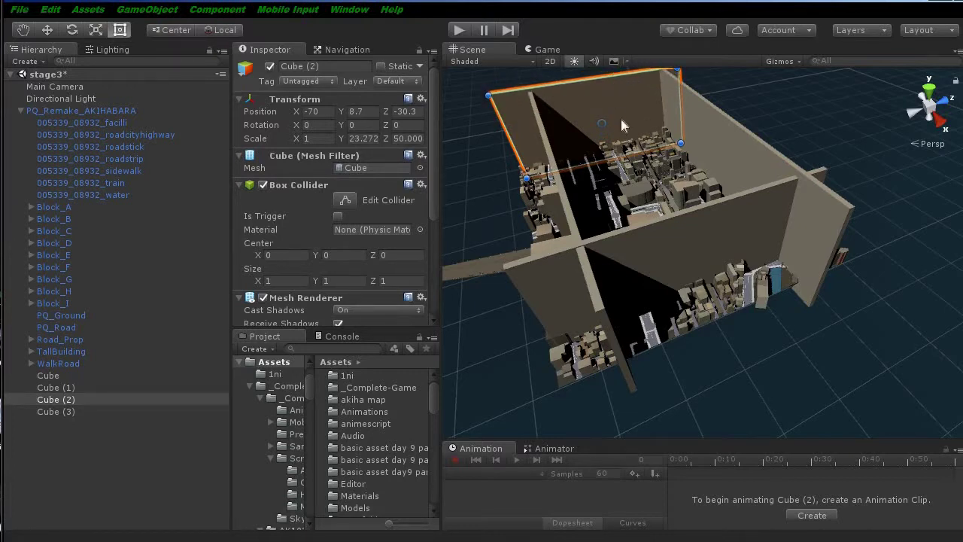
alt+drag(711, 176, 838, 297)
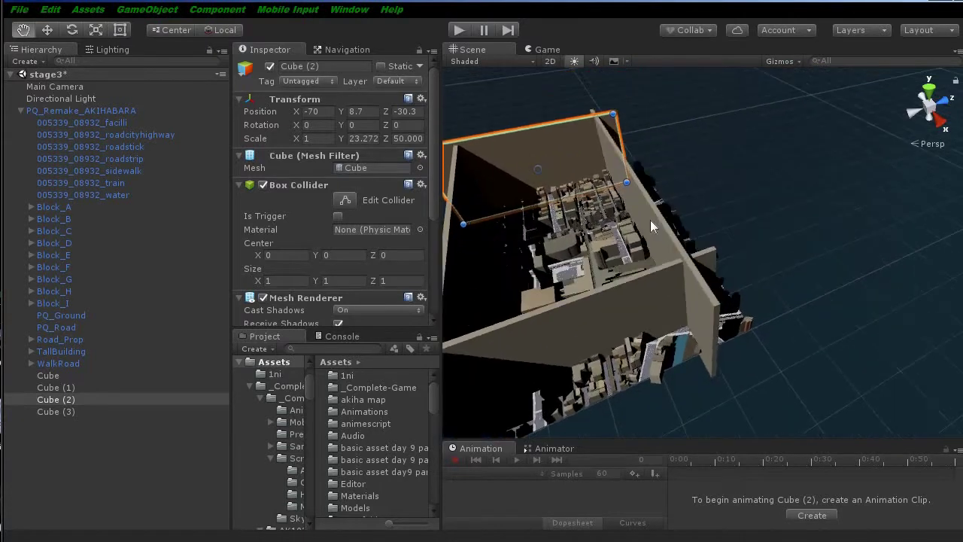
mouse_move(847, 318)
alt+mouse_down()
mouse_move(639, 347)
mouse_move(456, 222)
mouse_move(678, 196)
alt+mouse_up()
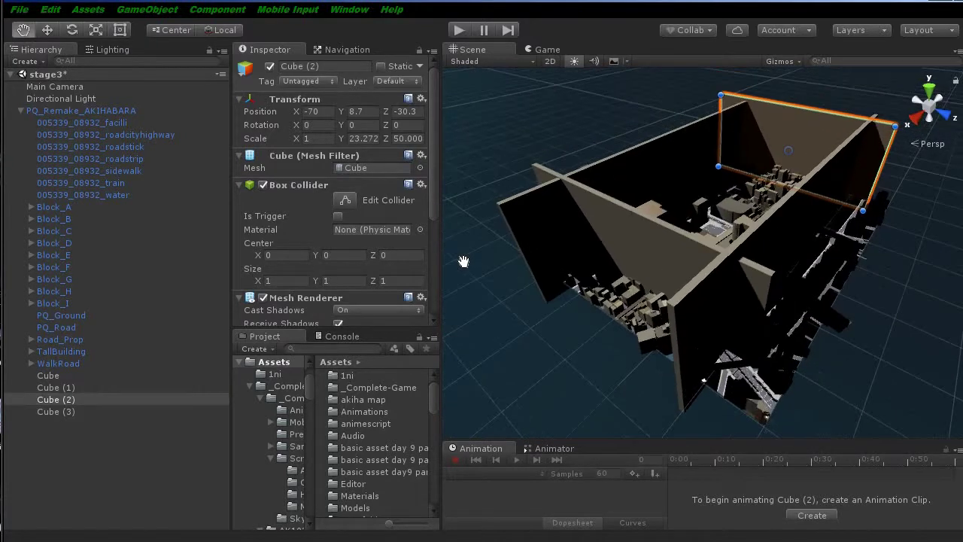
scroll(679, 197, up, 3)
scroll(679, 198, up, 3)
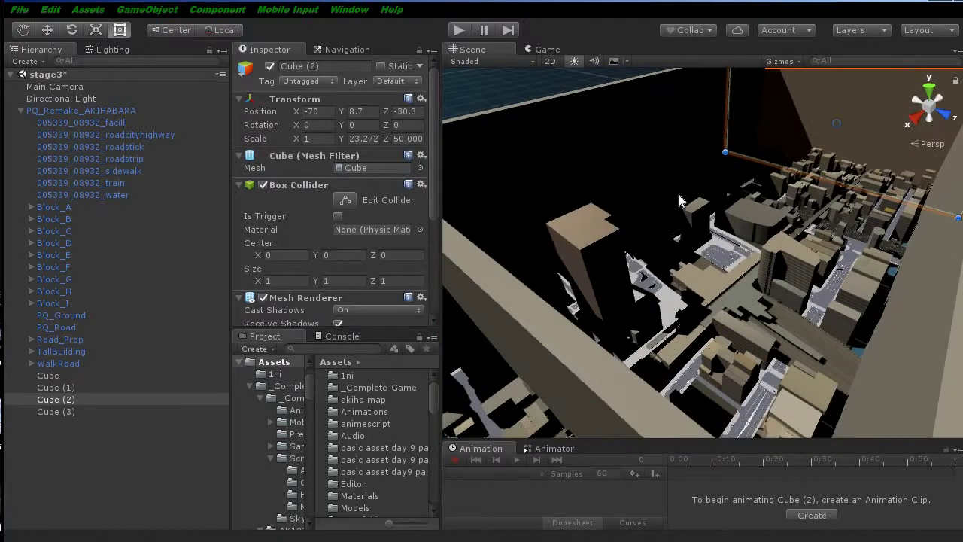
alt+drag(692, 210, 621, 242)
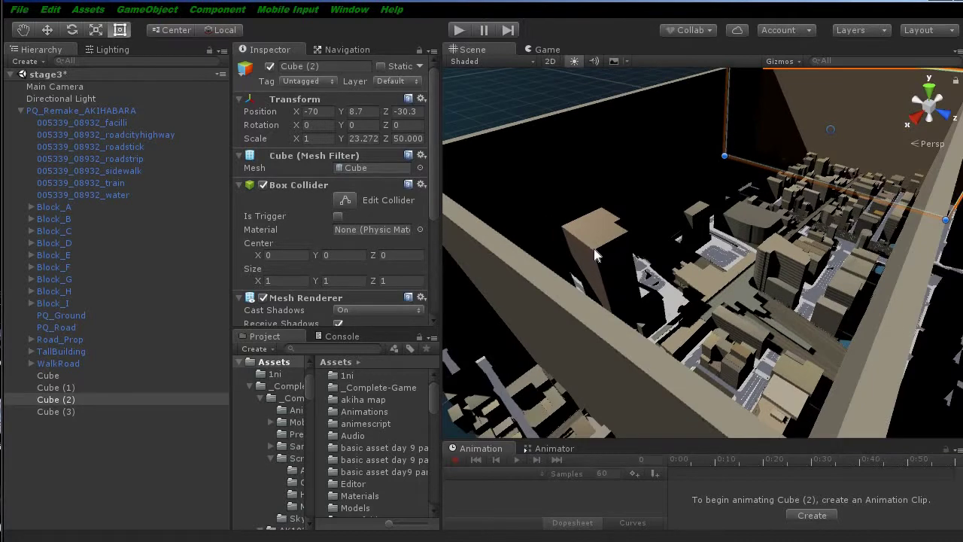
click(593, 248)
Duplicate the tall tan building and move the copy to X -18.7, Z 4.68.
click(604, 253)
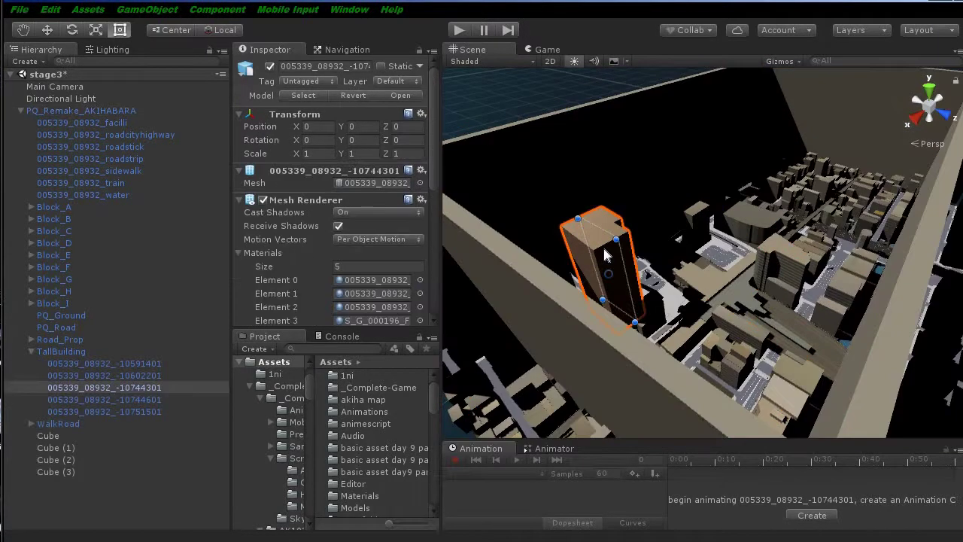
right_click(125, 386)
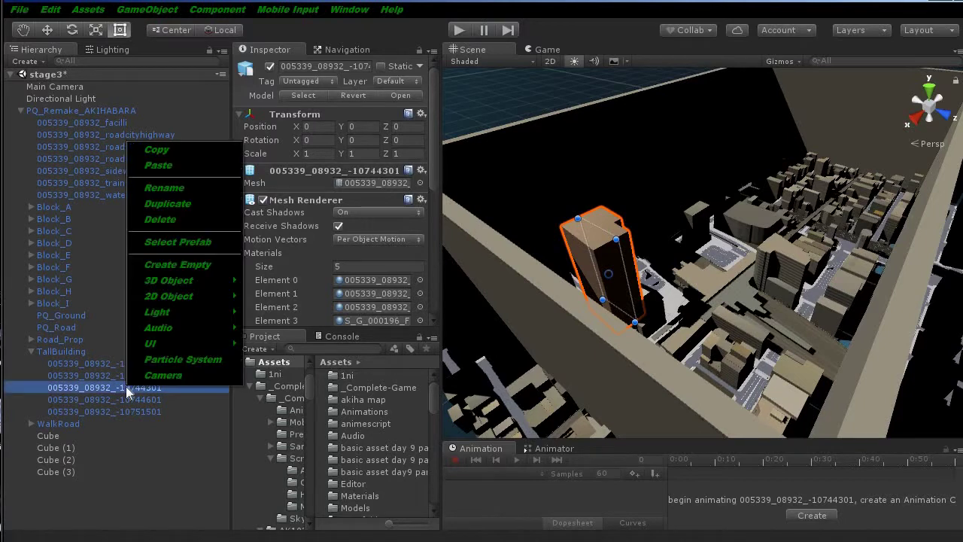
click(187, 214)
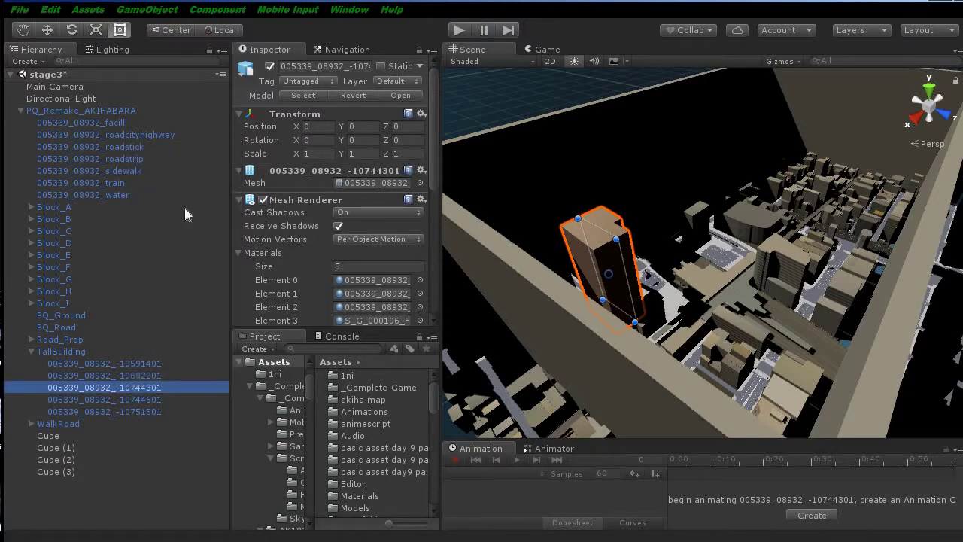
click(47, 30)
drag(556, 309, 708, 256)
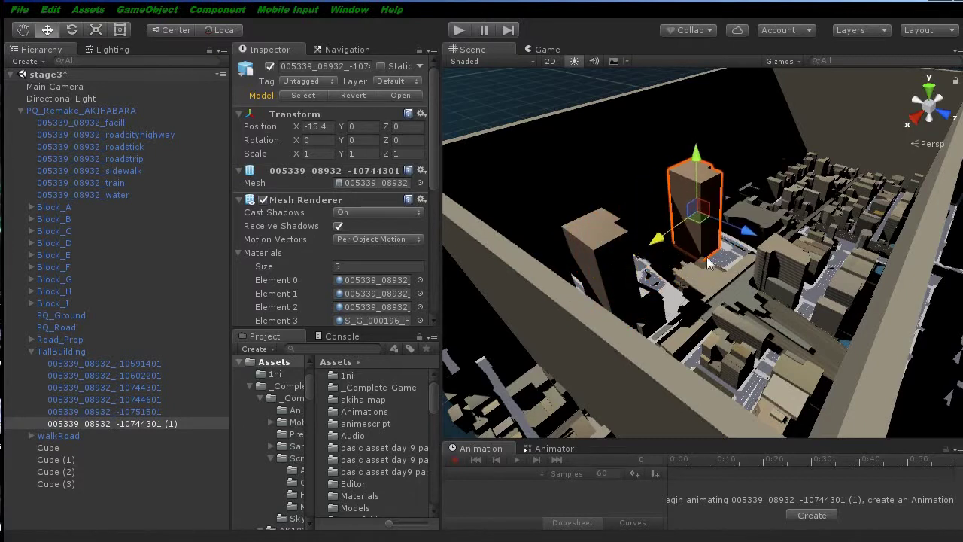
middle_drag(708, 256, 667, 217)
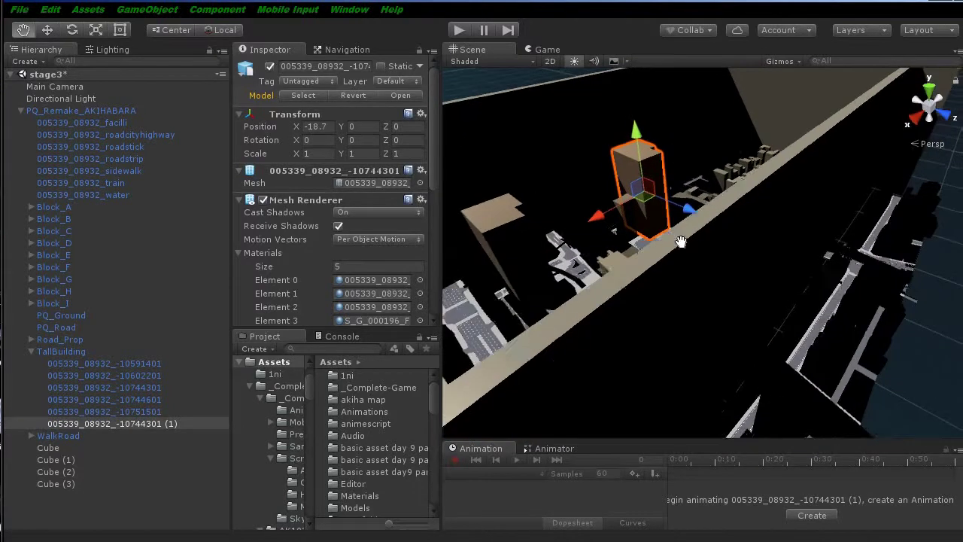
scroll(693, 247, up, 5)
scroll(696, 254, up, 2)
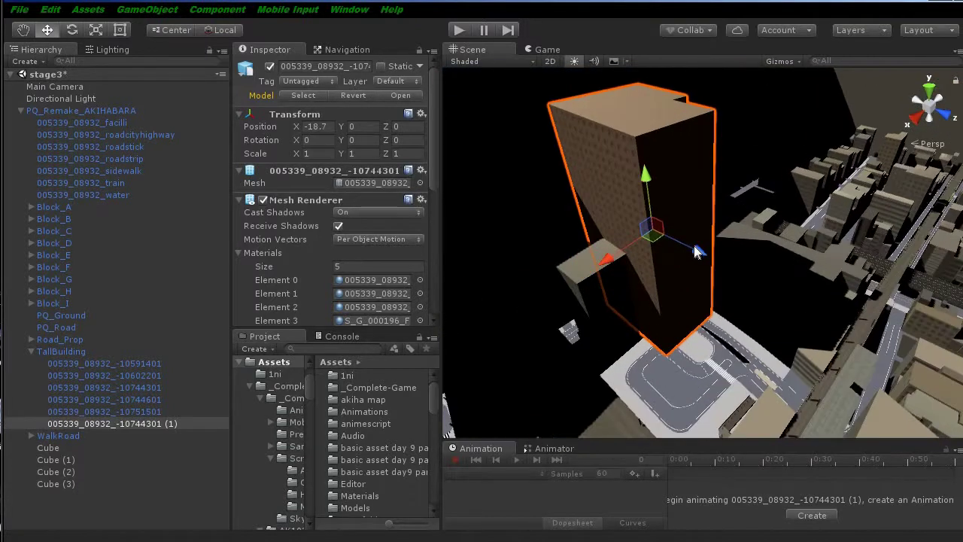
drag(701, 263, 759, 282)
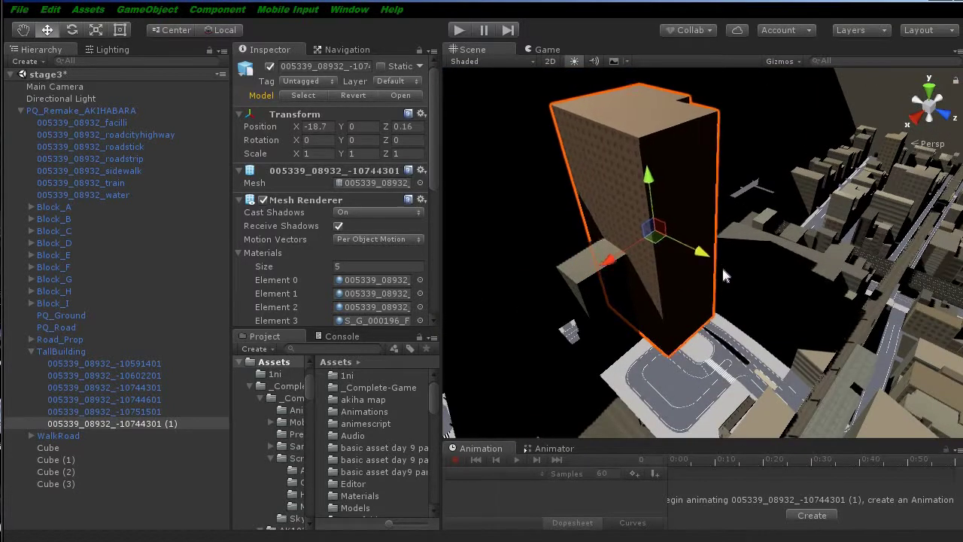
mouse_move(759, 282)
middle_down()
mouse_move(756, 178)
mouse_move(755, 226)
middle_up()
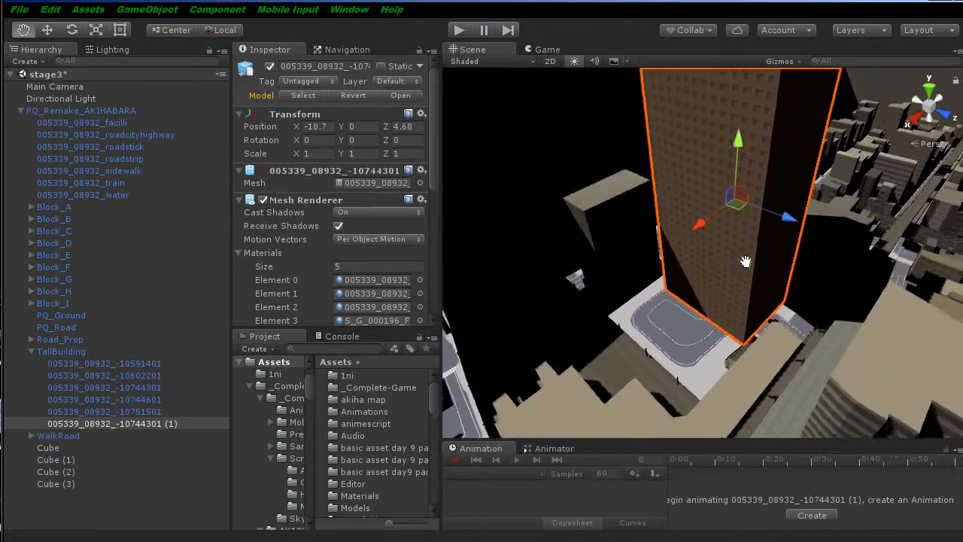
mouse_move(756, 226)
middle_down()
mouse_move(736, 302)
mouse_move(794, 296)
mouse_move(726, 325)
middle_up()
scroll(715, 277, down, 3)
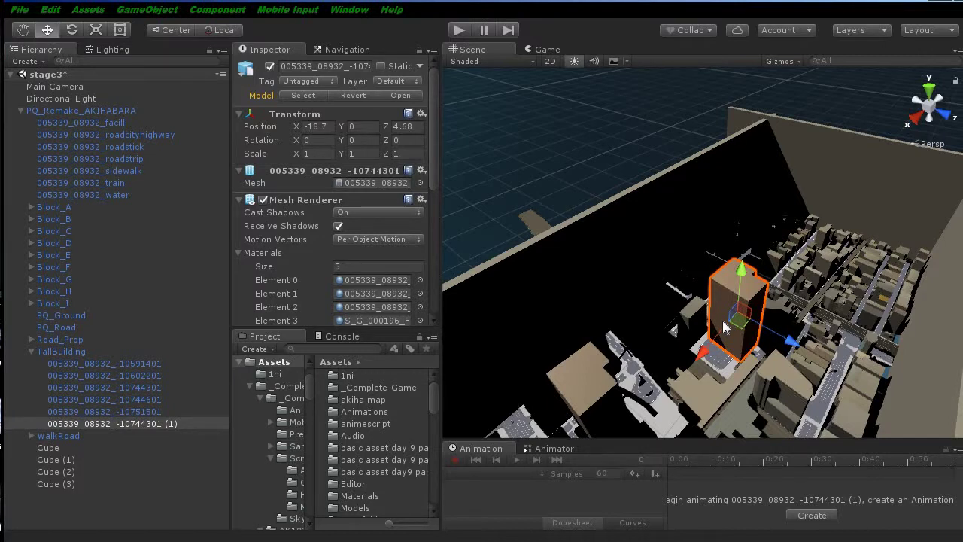
Duplicate the first building copy and move it to X -47.6, Z 15.2 near the far wall.
right_click(92, 424)
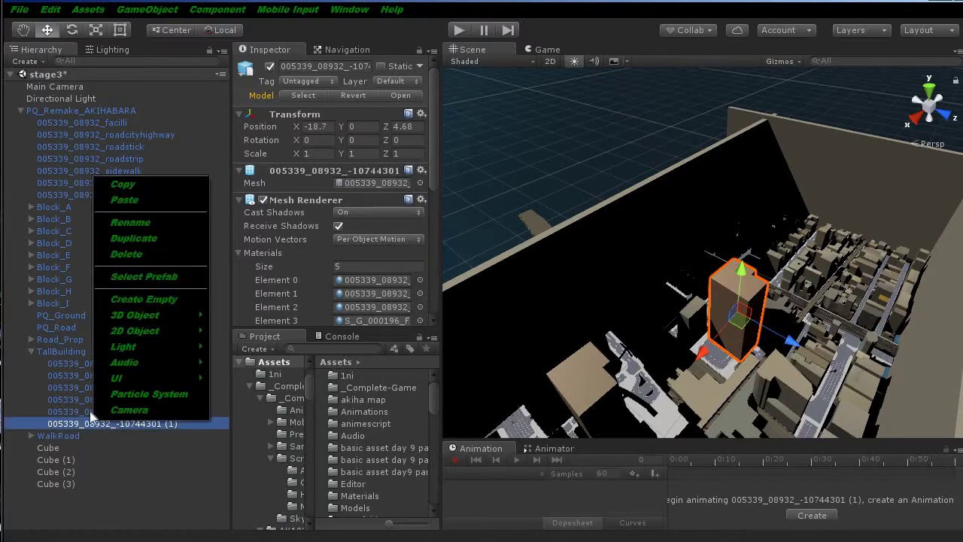
click(155, 242)
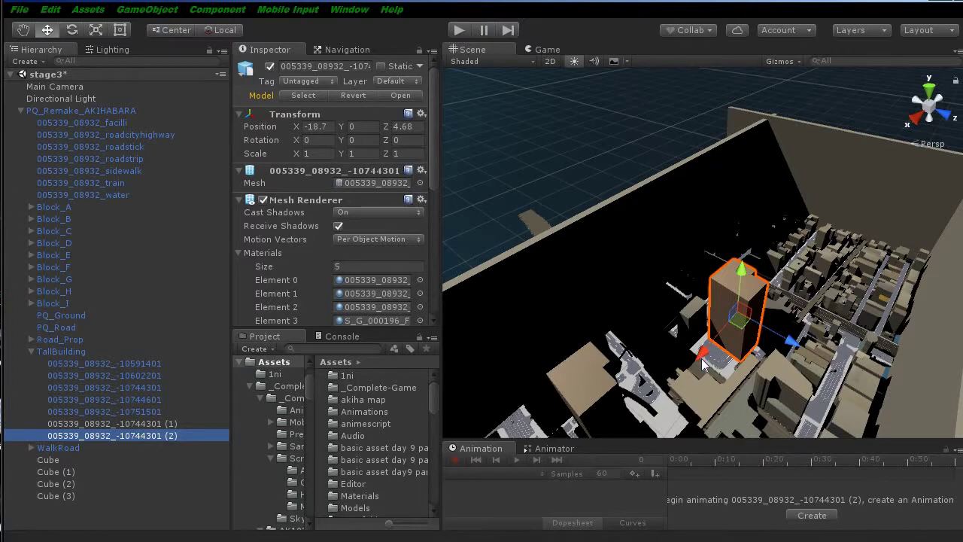
mouse_move(699, 355)
mouse_down()
mouse_move(739, 346)
mouse_move(870, 262)
mouse_move(946, 258)
mouse_move(937, 260)
mouse_up()
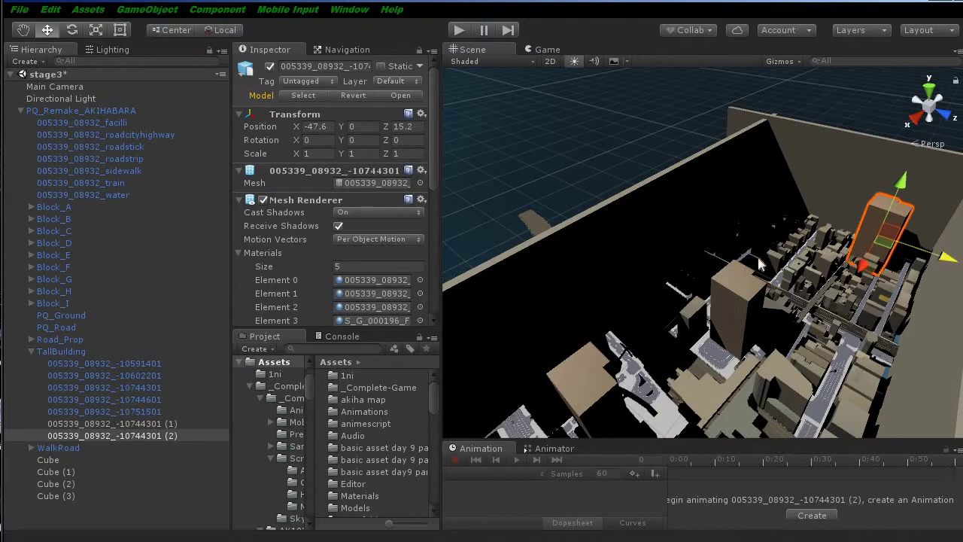
key(q)
right_drag(826, 254, 767, 315)
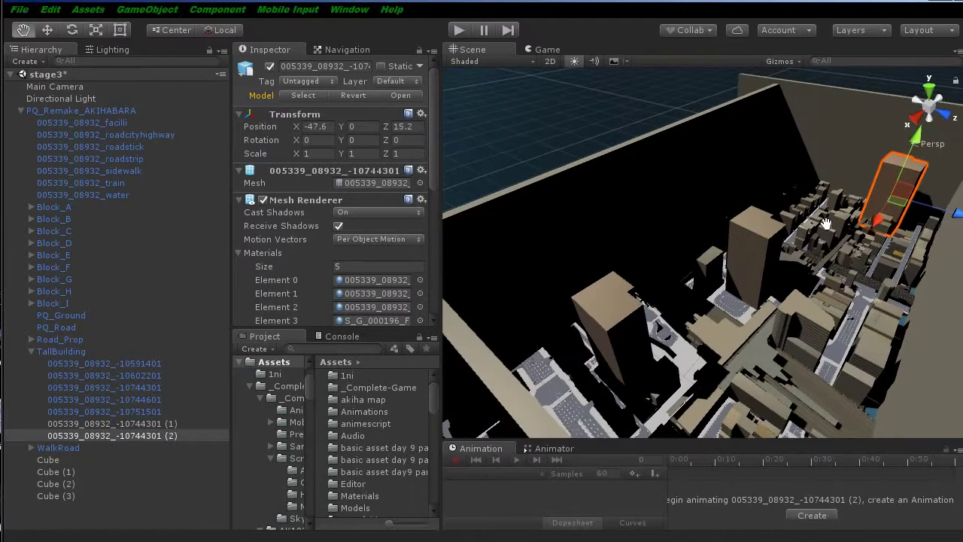
key(w)
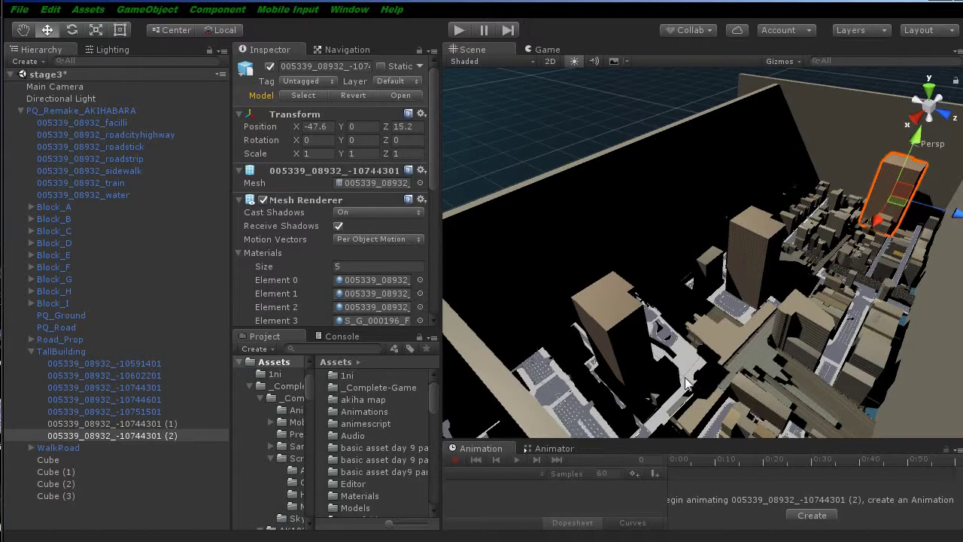
mouse_move(732, 340)
alt+mouse_down()
mouse_move(718, 338)
mouse_move(734, 317)
mouse_move(756, 312)
alt+mouse_up()
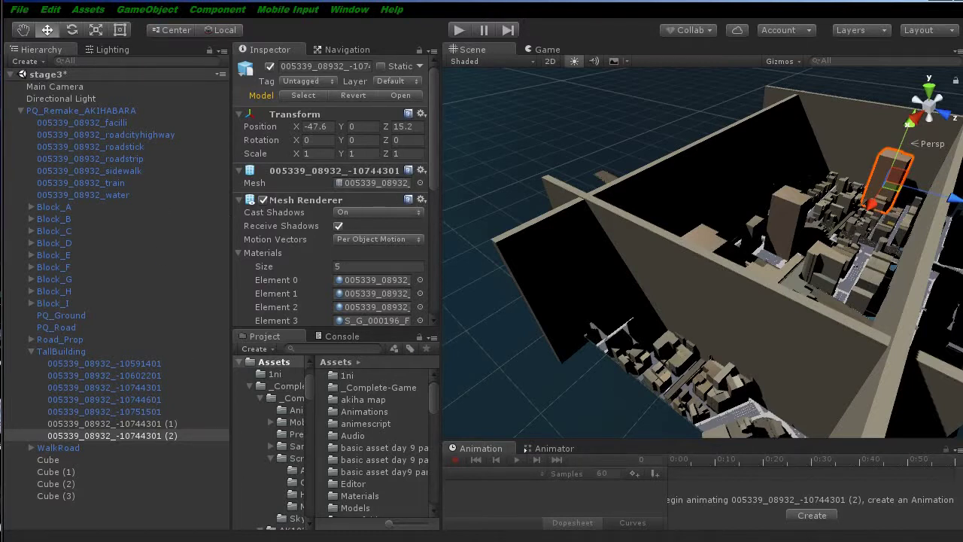
Save the stage3 scene with File > Save Scenes, then browse the Project Assets list.
click(21, 12)
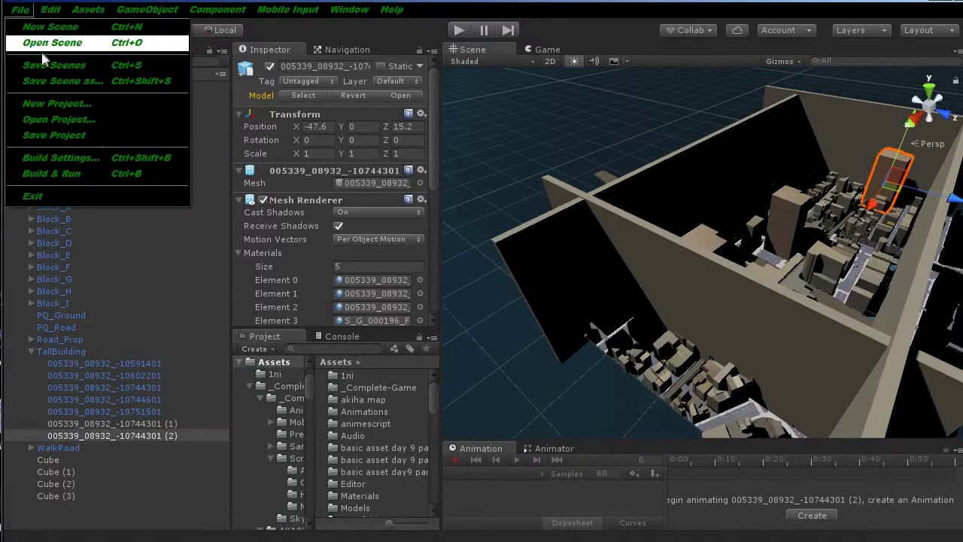
click(51, 65)
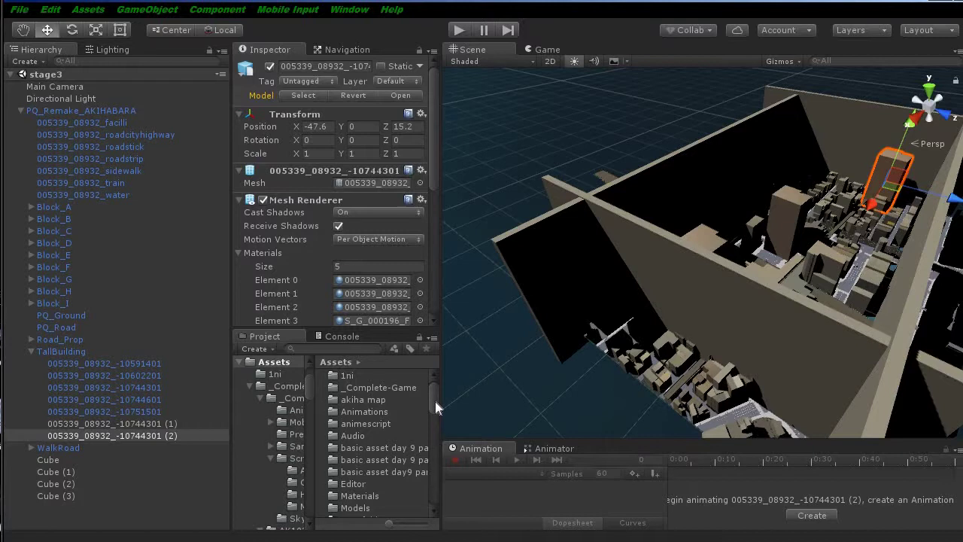
mouse_move(435, 401)
mouse_down()
mouse_move(435, 501)
mouse_move(429, 377)
mouse_up()
drag(436, 402, 436, 405)
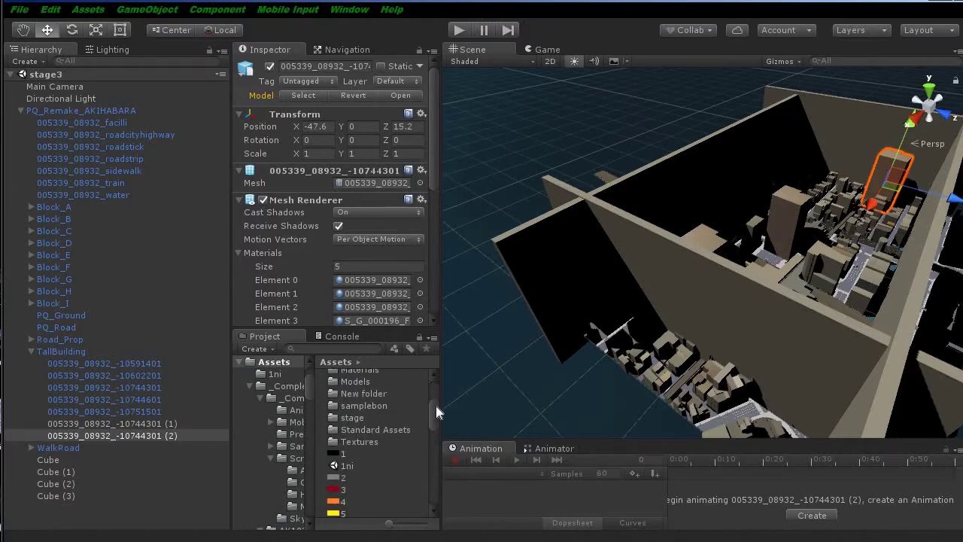
drag(436, 405, 434, 411)
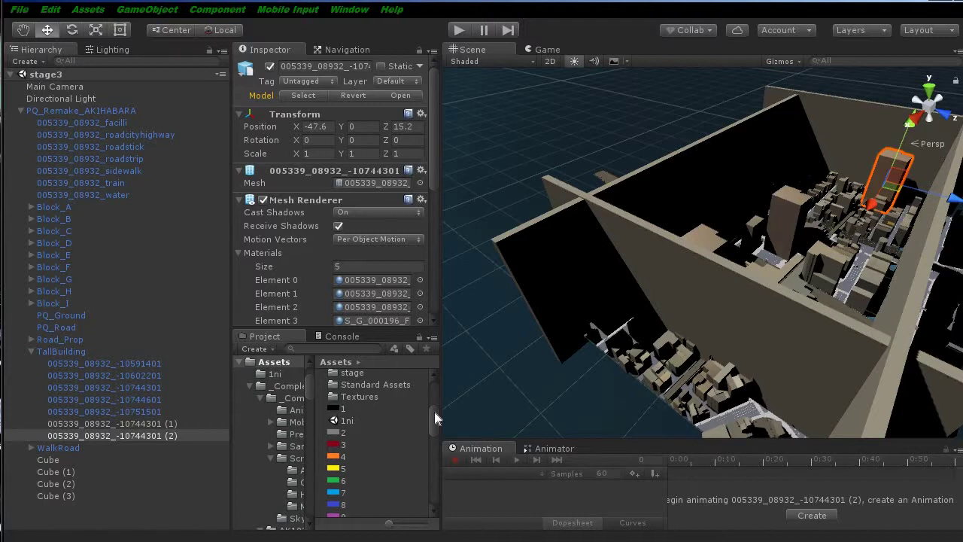
drag(434, 412, 466, 360)
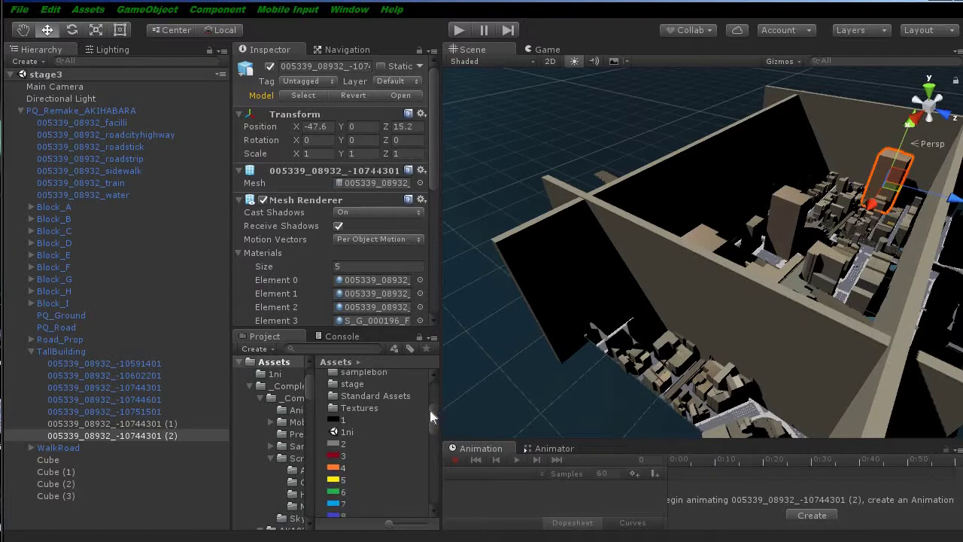
Collapse PQ_Remake_AKIHABARA, add a 3D Cube and drag it to the stage3 top level.
right_click(74, 511)
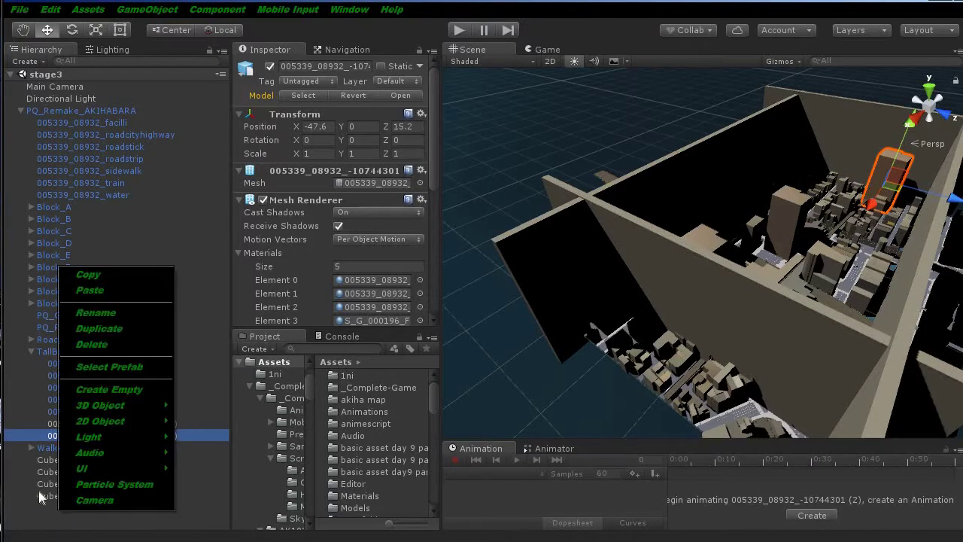
click(20, 112)
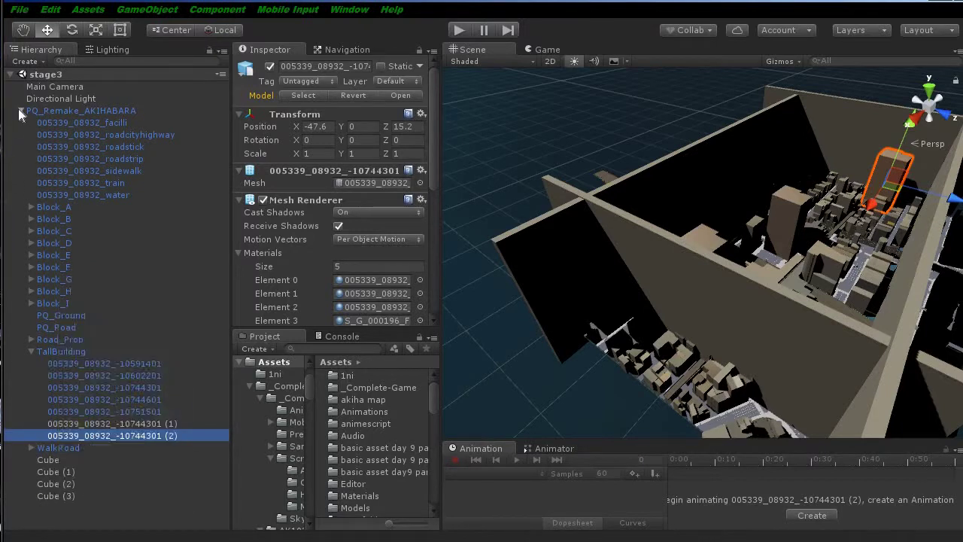
click(20, 112)
right_click(34, 198)
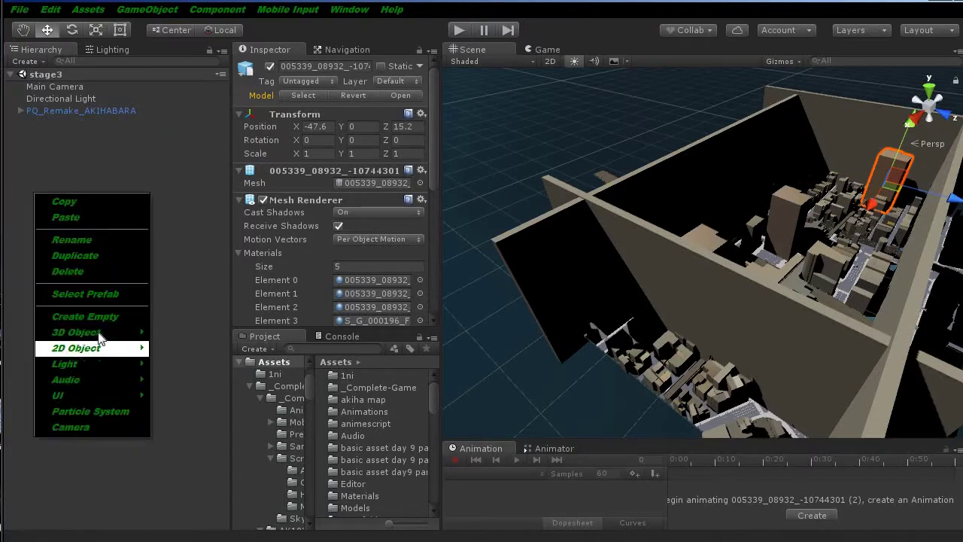
mouse_move(99, 336)
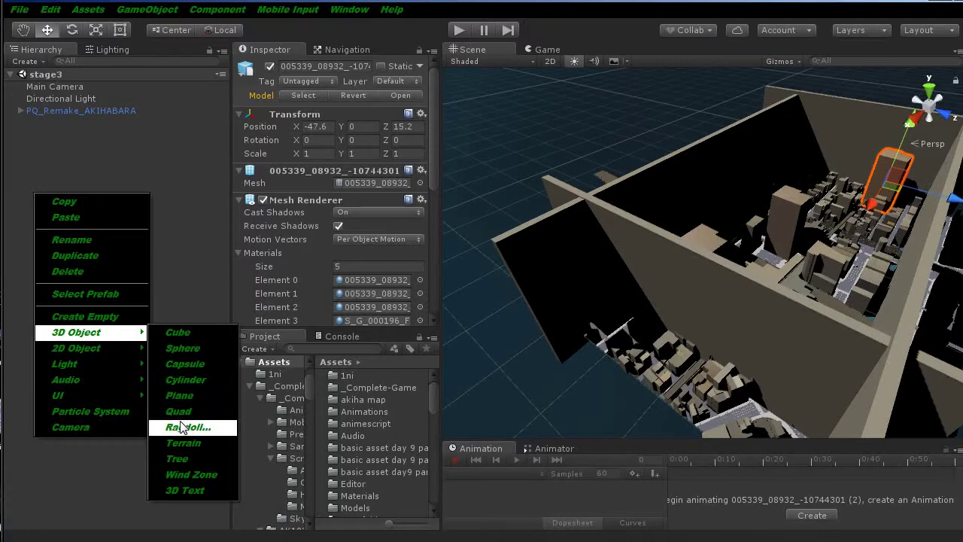
mouse_move(125, 352)
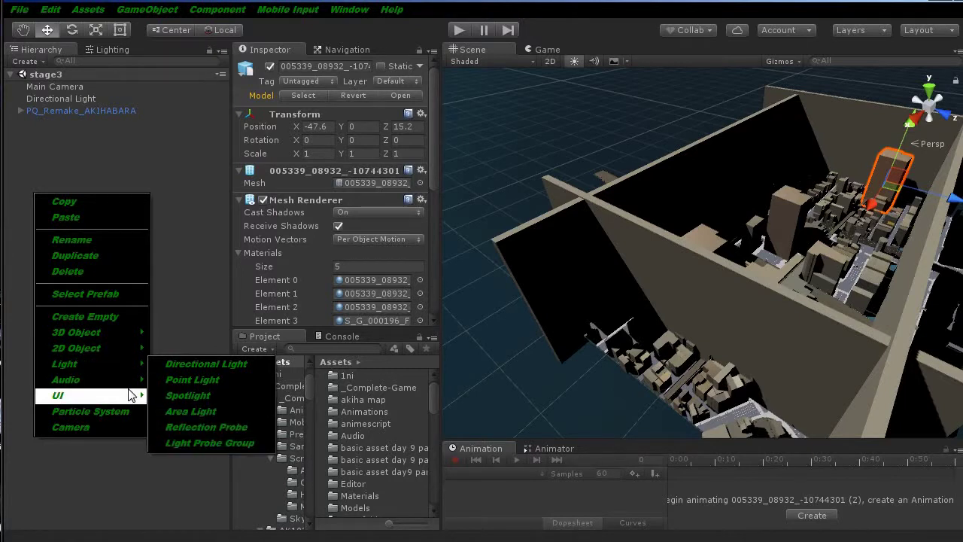
mouse_move(132, 395)
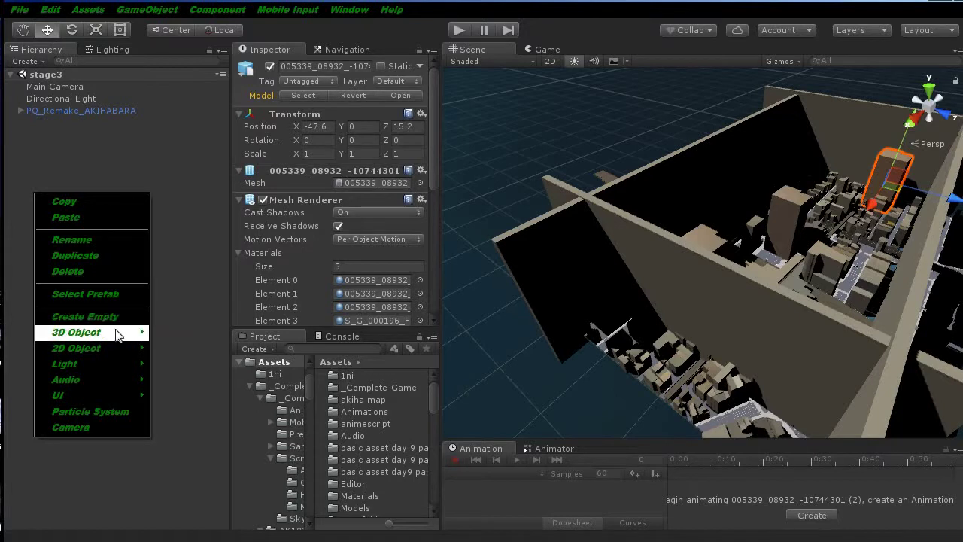
mouse_move(124, 333)
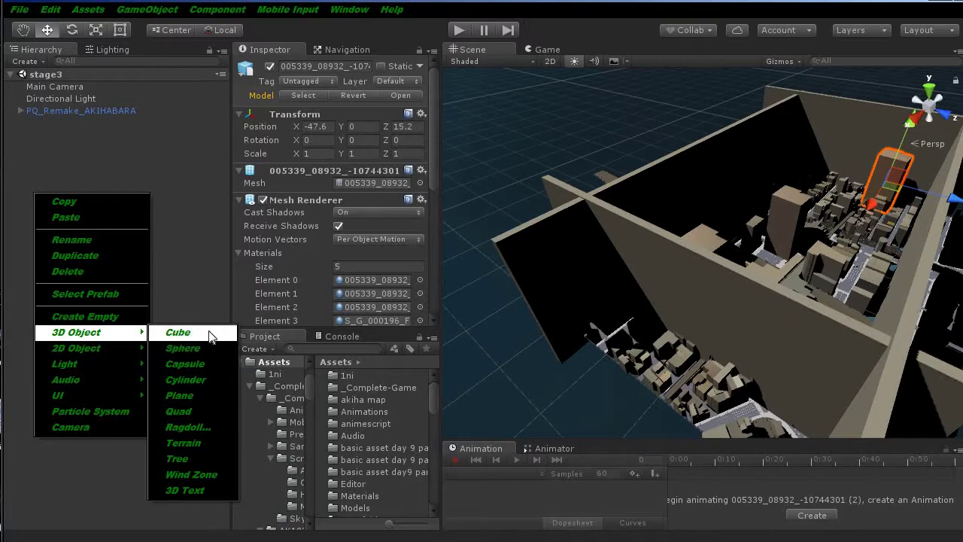
click(211, 338)
mouse_move(69, 448)
mouse_down()
mouse_move(69, 72)
mouse_move(58, 74)
mouse_up()
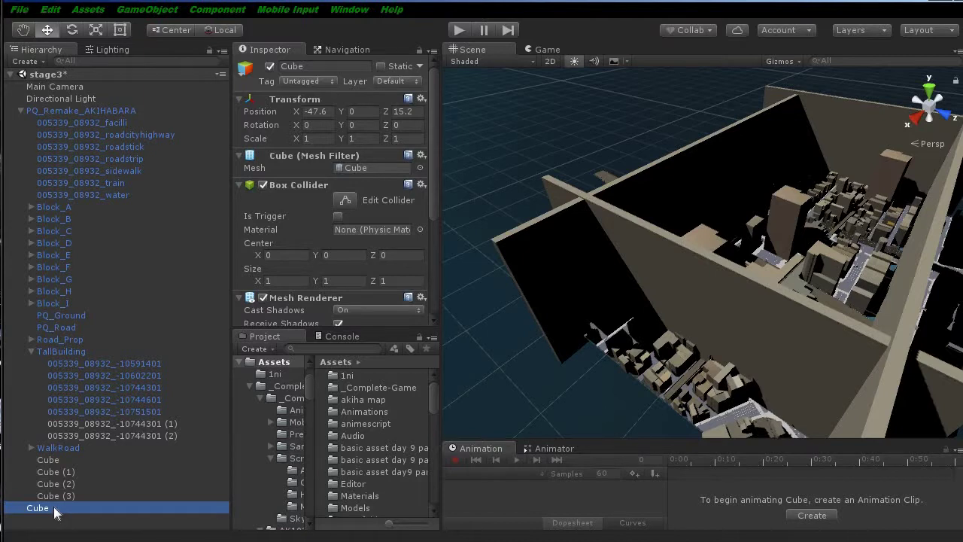
Frame the new cube and set its Position X and Z to 0.
double_click(37, 508)
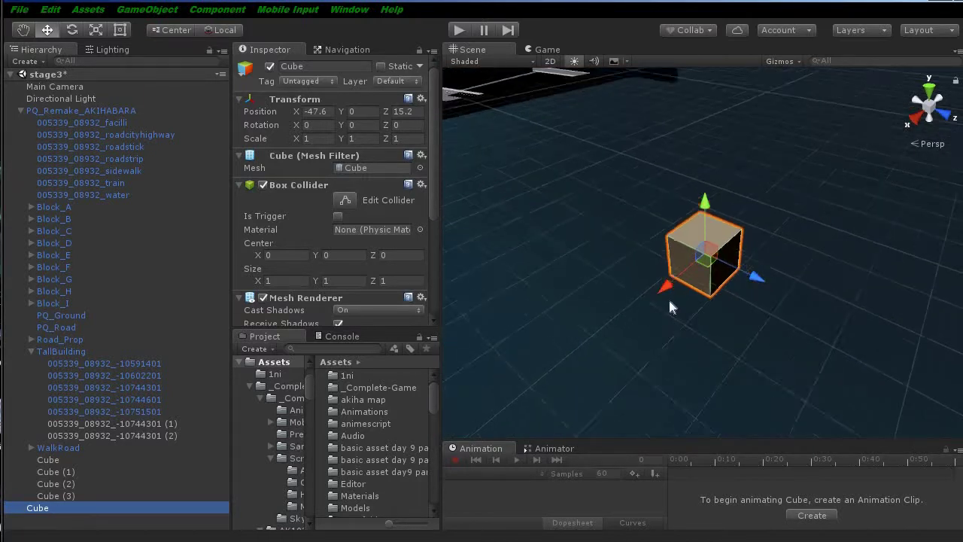
scroll(670, 294, down, 6)
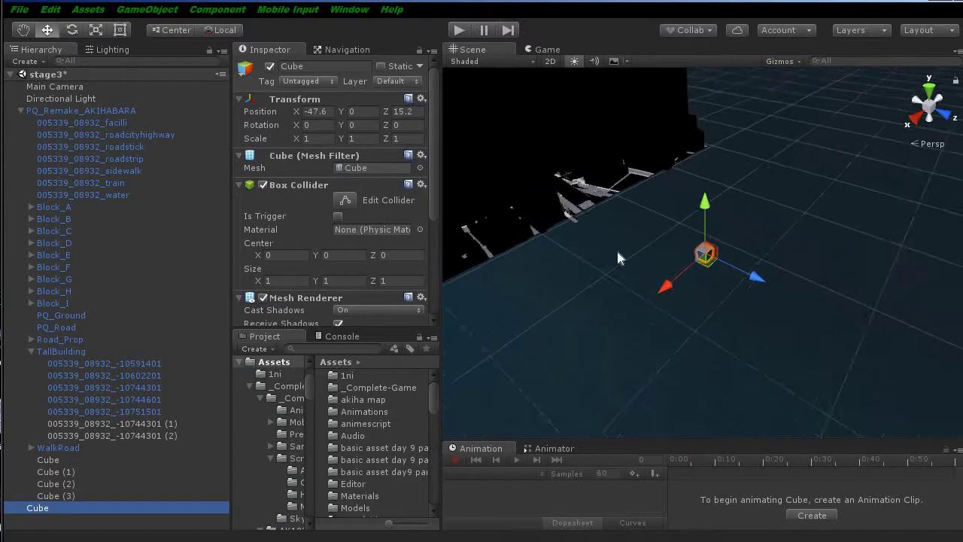
middle_drag(616, 258, 726, 345)
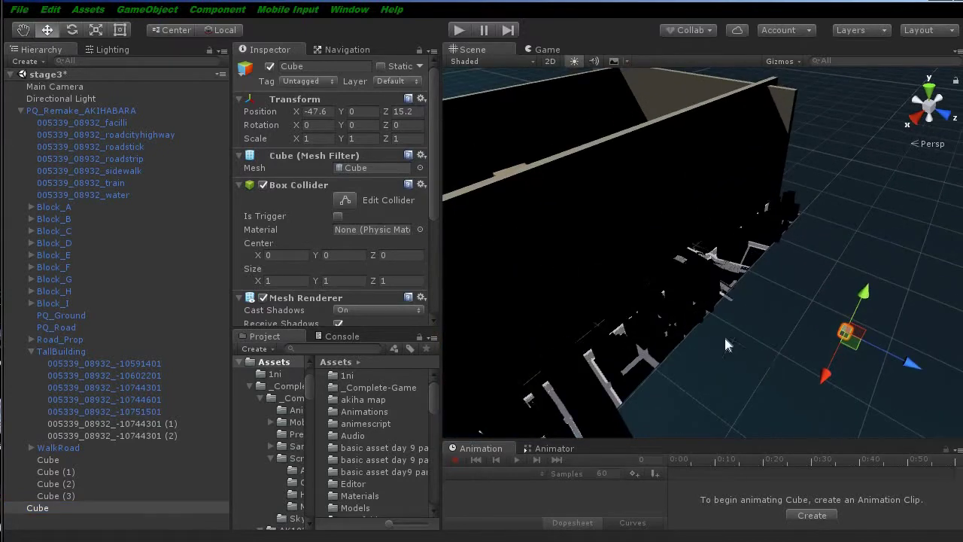
click(331, 111)
text(0)
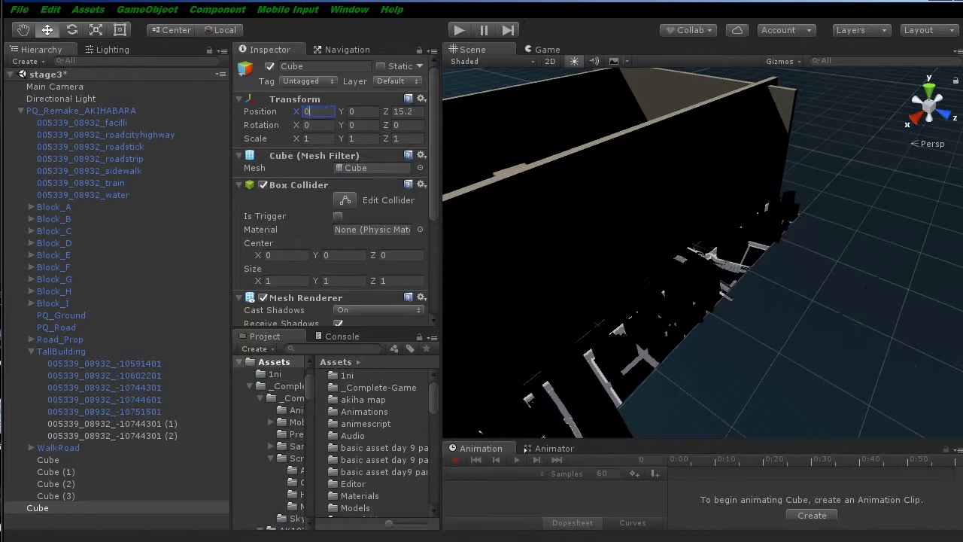
click(402, 111)
text(0)
Raise the cube along its Y axis to a height of 2.088.
middle_drag(647, 171, 847, 275)
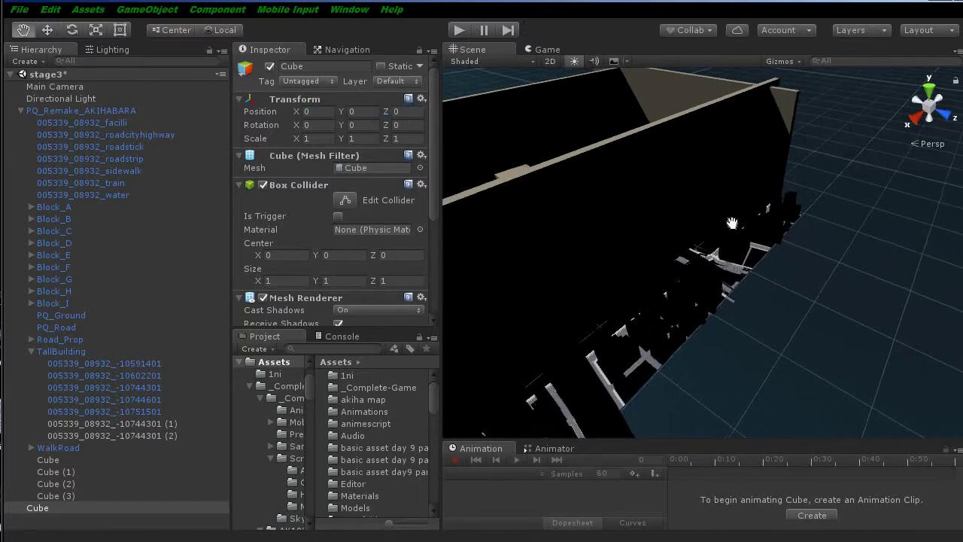
alt+drag(849, 275, 752, 256)
scroll(794, 247, down, 5)
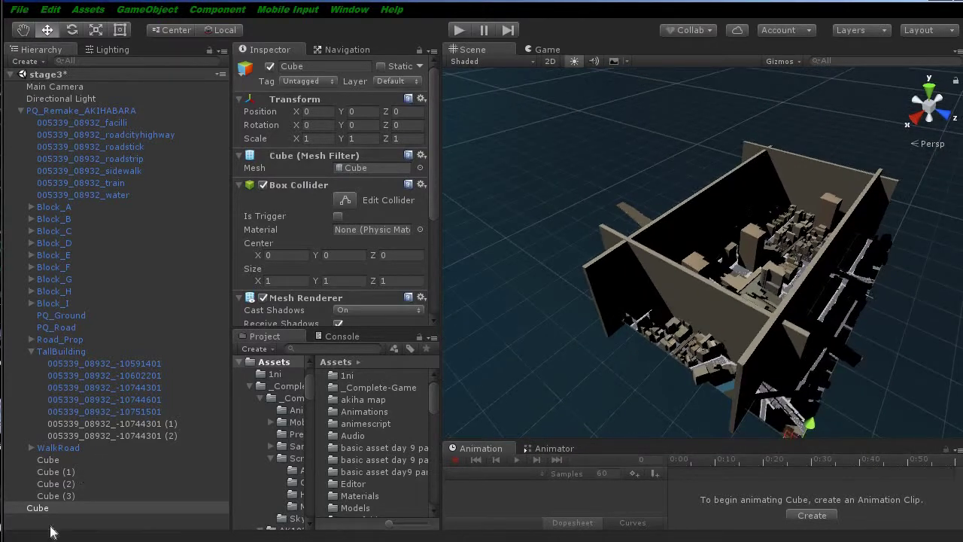
double_click(37, 508)
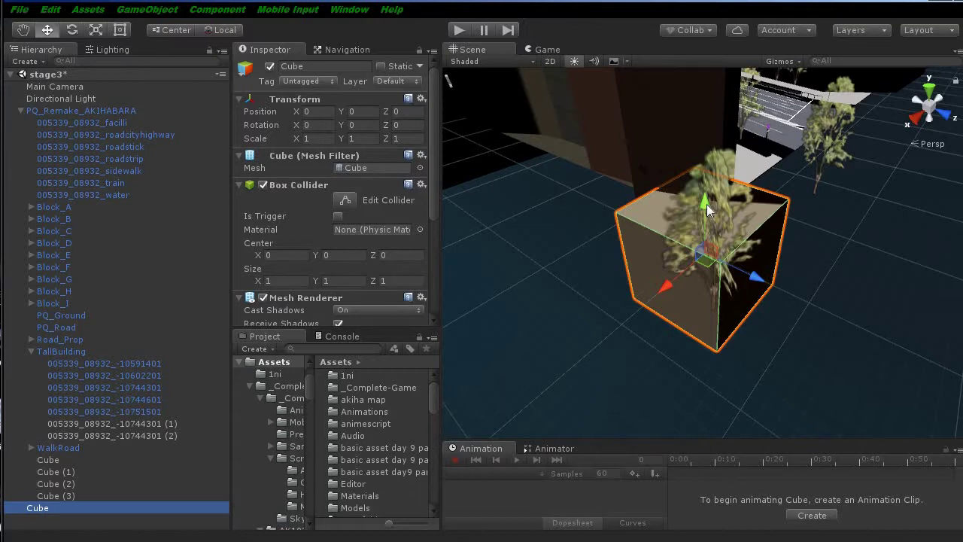
drag(707, 204, 737, 175)
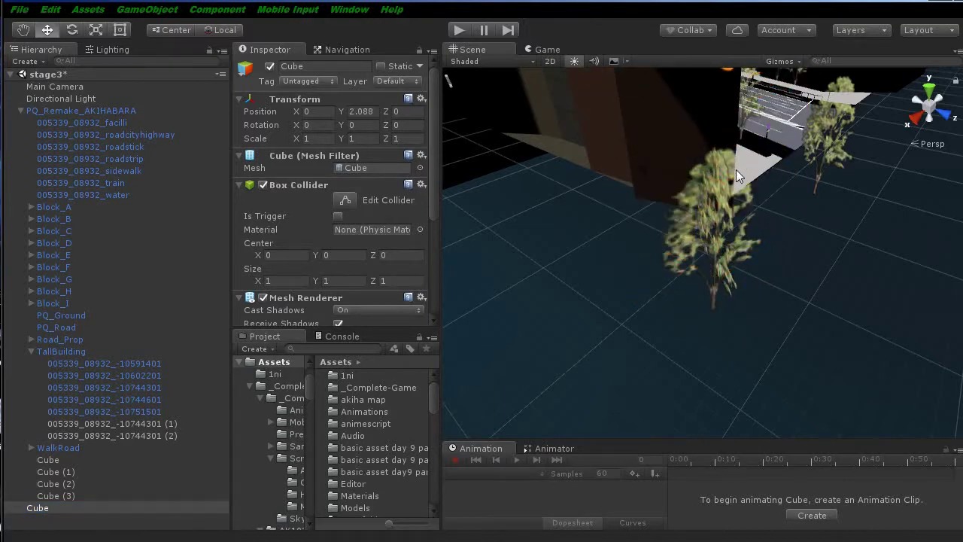
scroll(737, 176, down, 4)
mouse_move(745, 227)
alt+mouse_down()
mouse_move(763, 348)
mouse_move(930, 395)
alt+mouse_up()
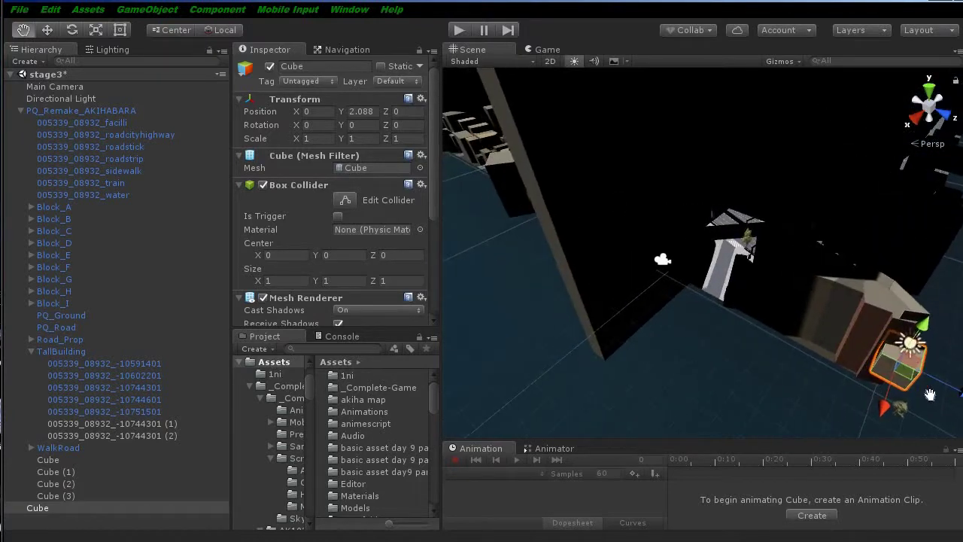
middle_drag(930, 395, 865, 373)
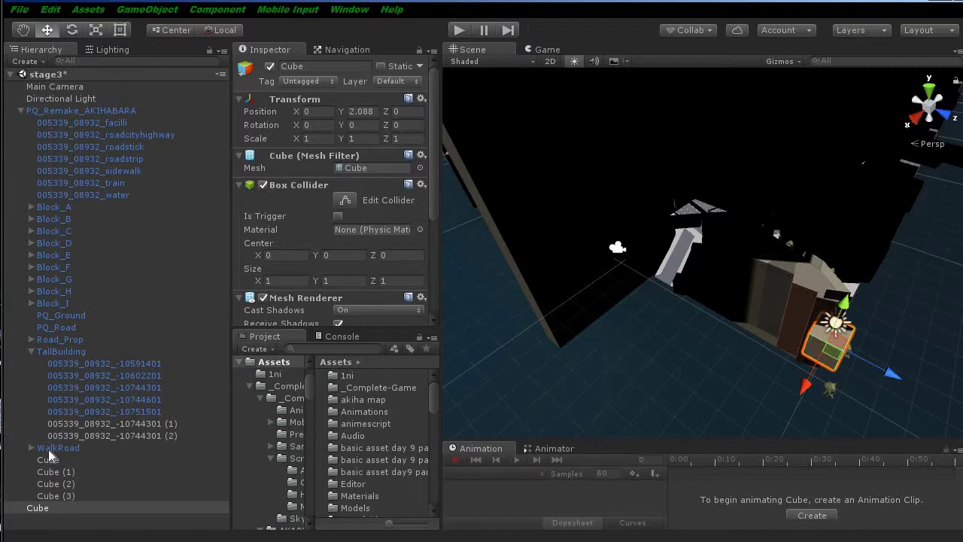
Rename the city model PQ_Remake_AKIHABARA to 0r1.
click(68, 111)
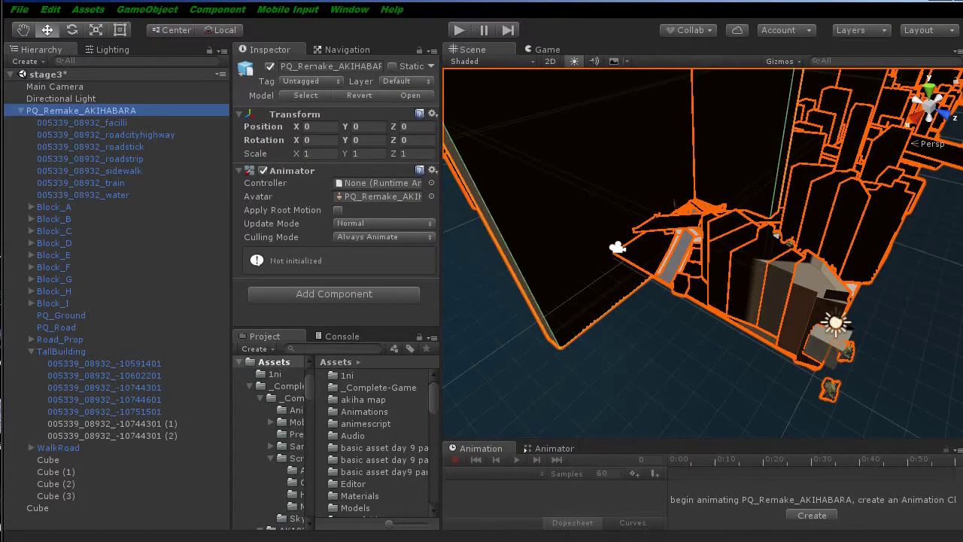
click(318, 66)
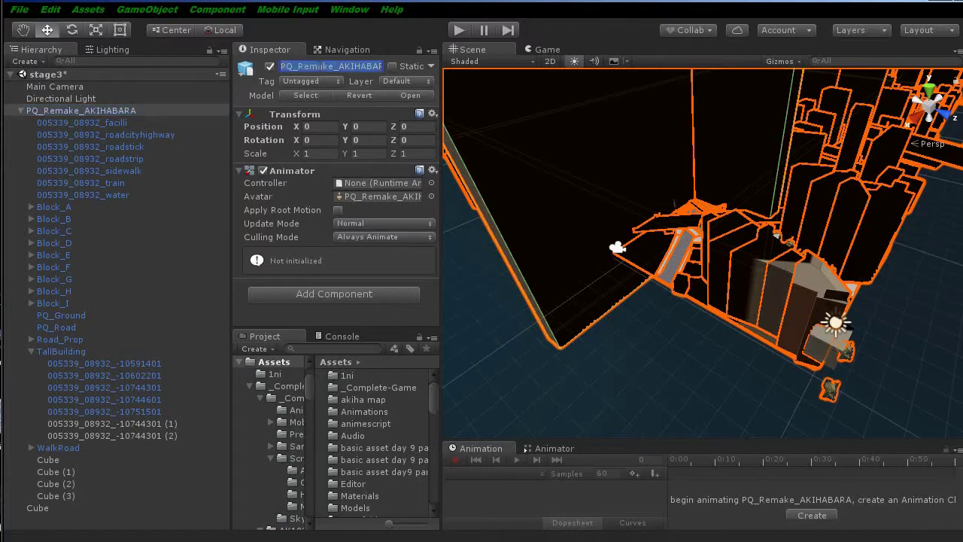
text(0r)
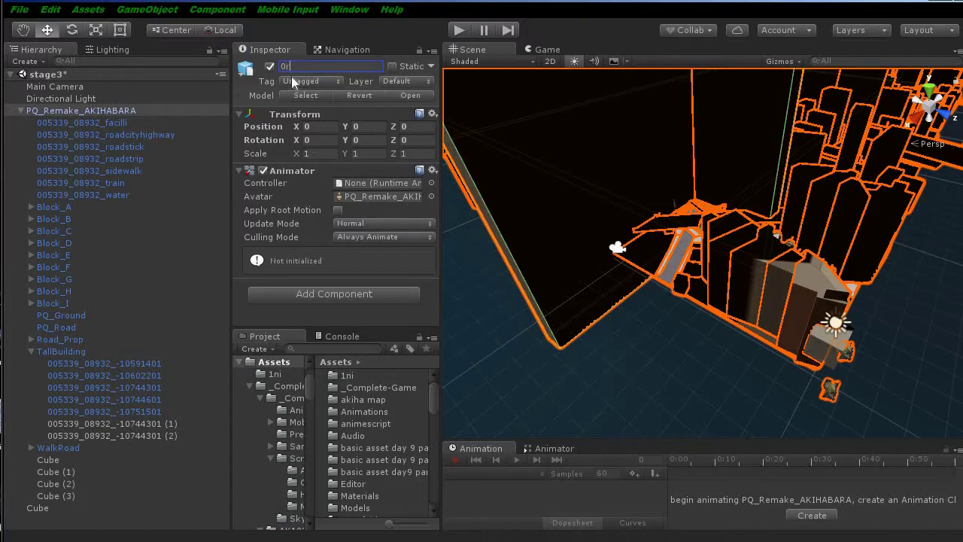
text(1)
key(Return)
middle_drag(683, 195, 710, 322)
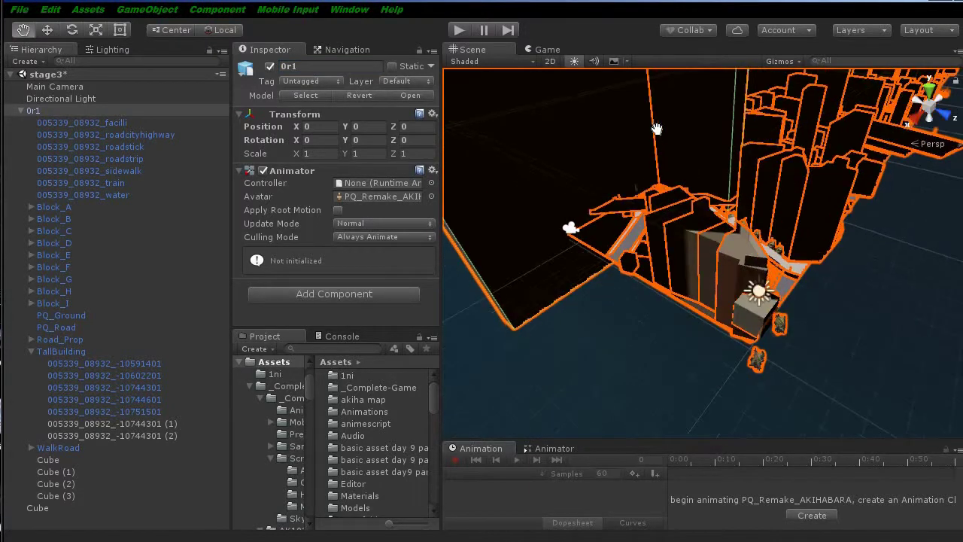
Lift the cube to Y 8.05 and roughly stretch it along X and Z.
click(757, 315)
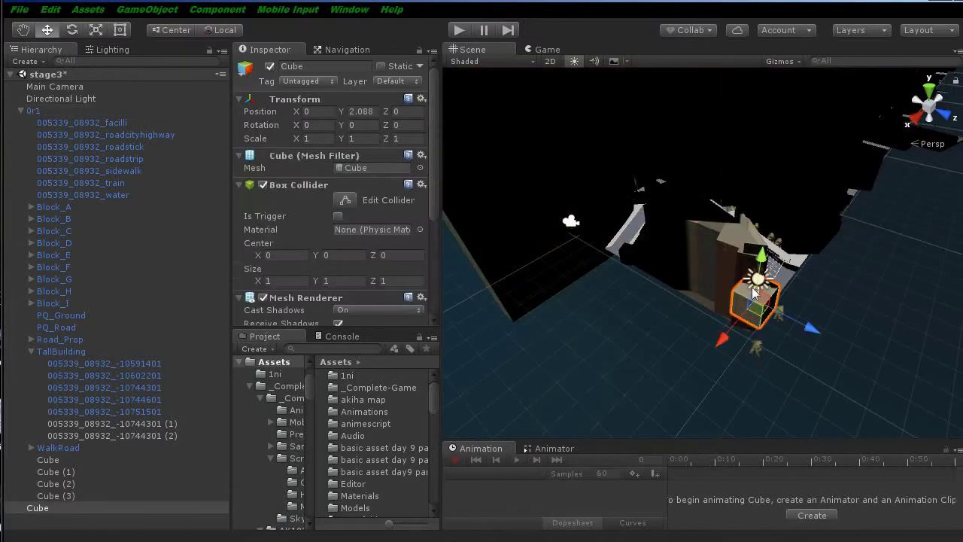
mouse_move(762, 277)
mouse_down()
mouse_move(775, 172)
mouse_move(844, 285)
mouse_move(683, 278)
mouse_up()
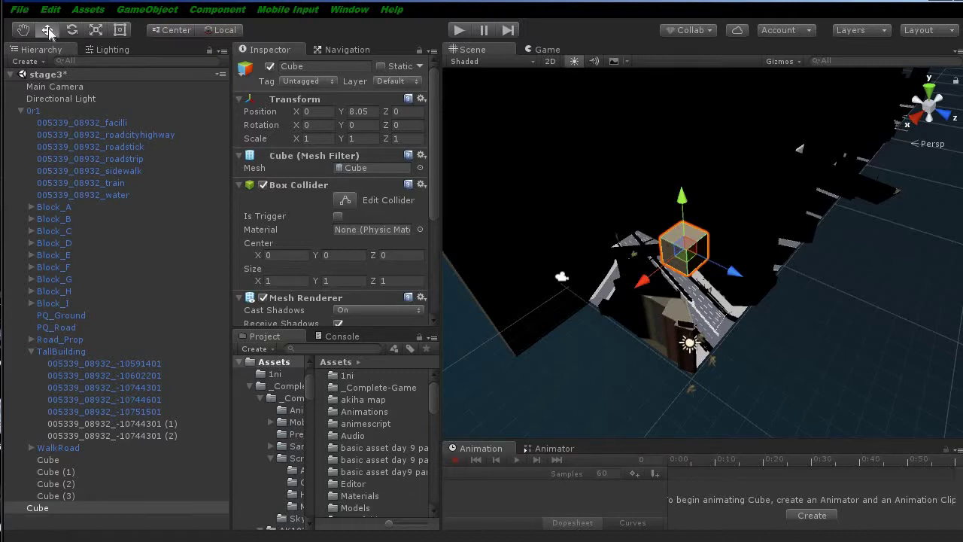
click(96, 33)
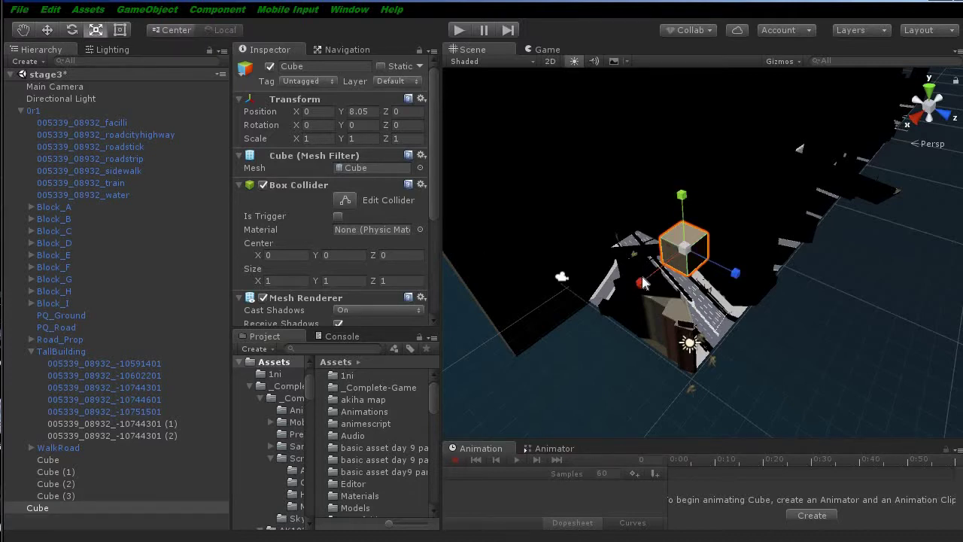
mouse_move(640, 283)
mouse_down()
mouse_move(313, 488)
mouse_move(328, 472)
mouse_up()
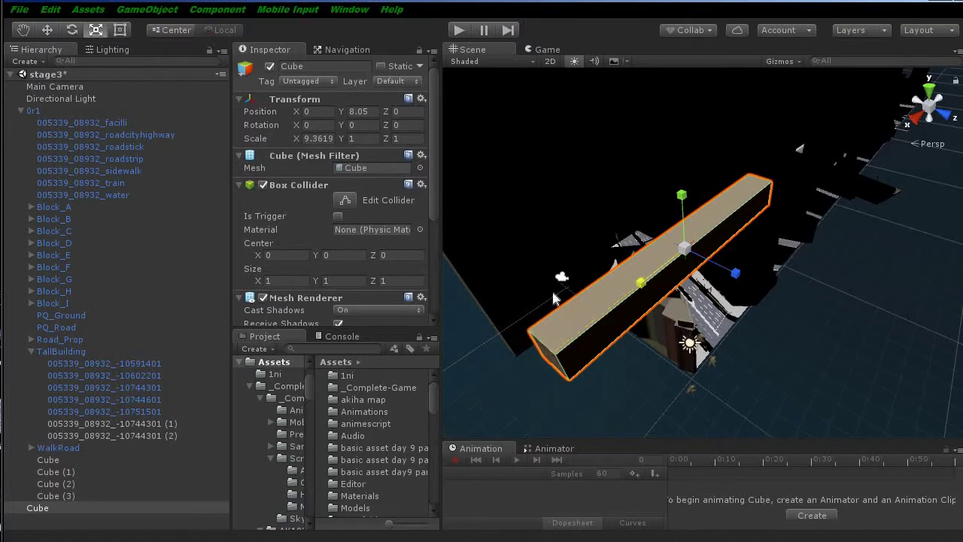
scroll(583, 308, down, 3)
alt+drag(628, 290, 661, 262)
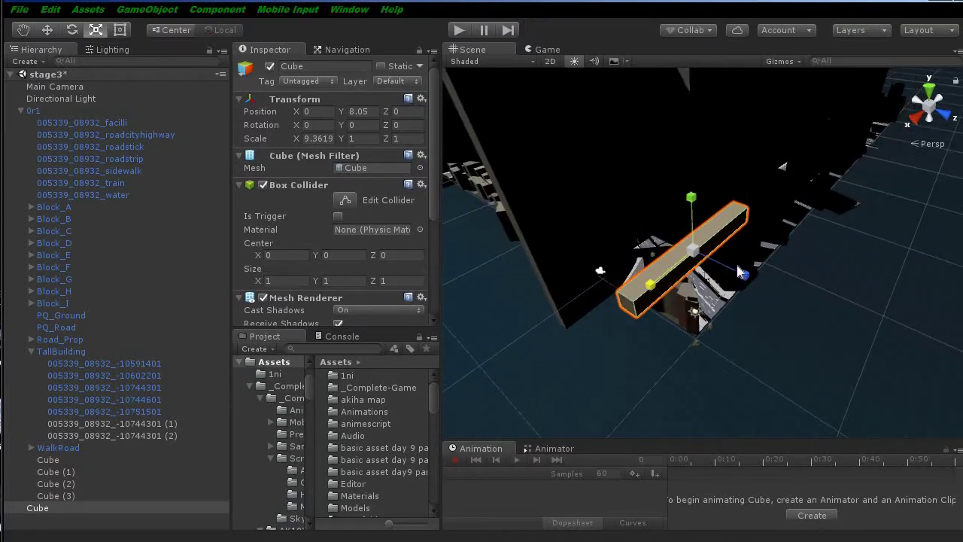
mouse_move(745, 275)
mouse_down()
mouse_move(802, 307)
mouse_move(581, 241)
mouse_up()
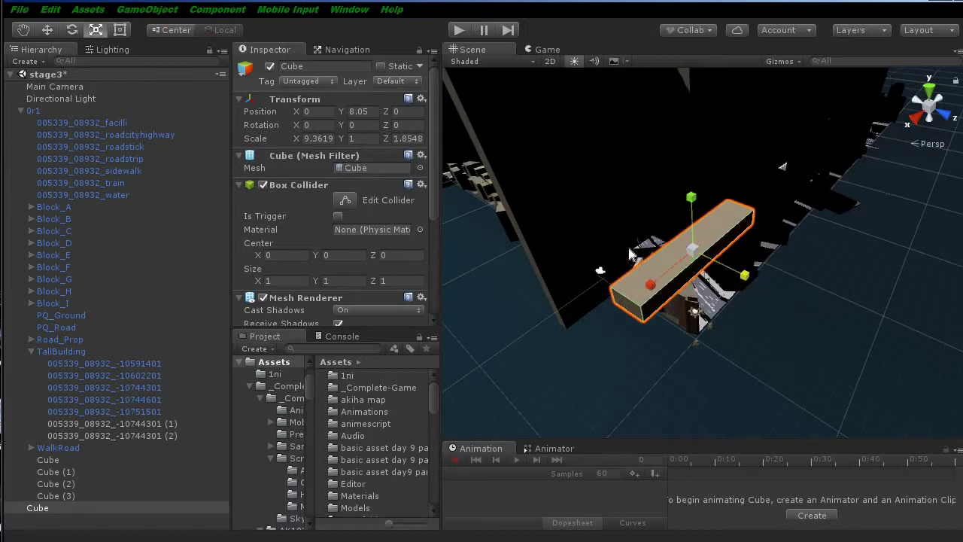
Set the cube's Scale X to 10 and Scale Z to 2.
click(328, 141)
text(10)
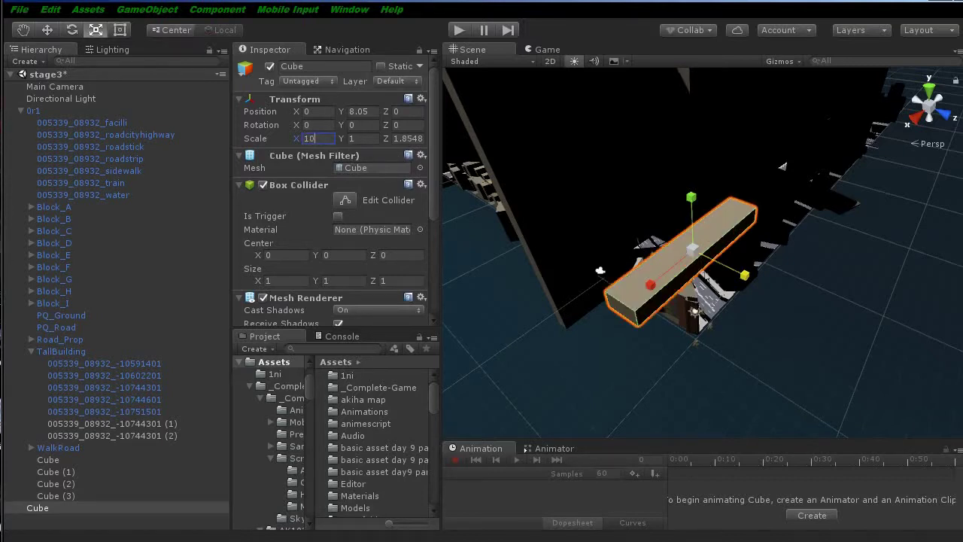
click(410, 140)
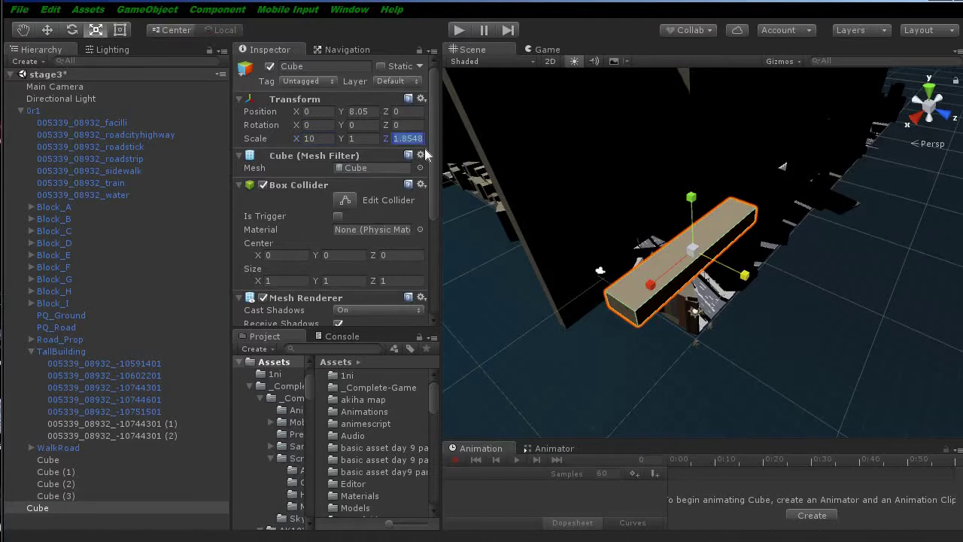
text(2)
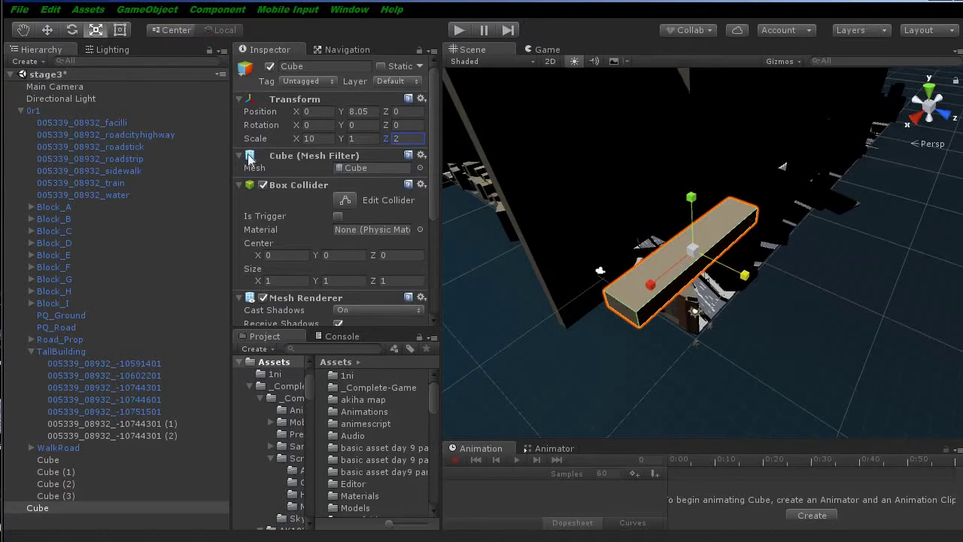
Add a child Cube under the slab and rotate it around its vertical axis.
right_click(53, 508)
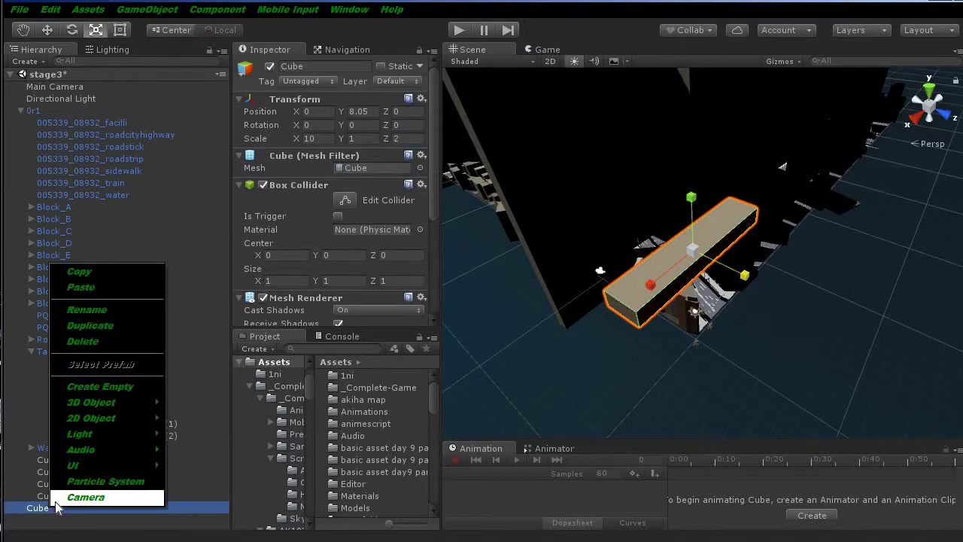
mouse_move(125, 420)
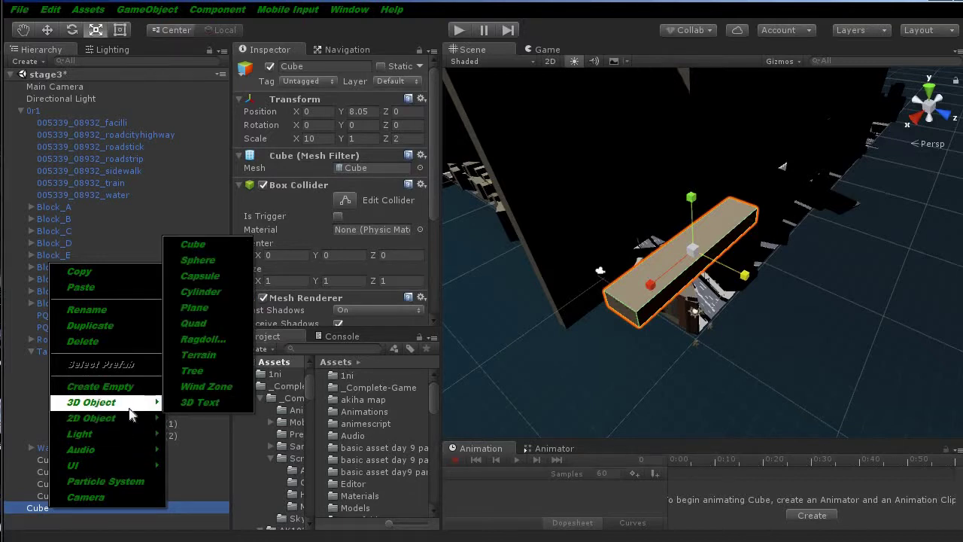
click(193, 245)
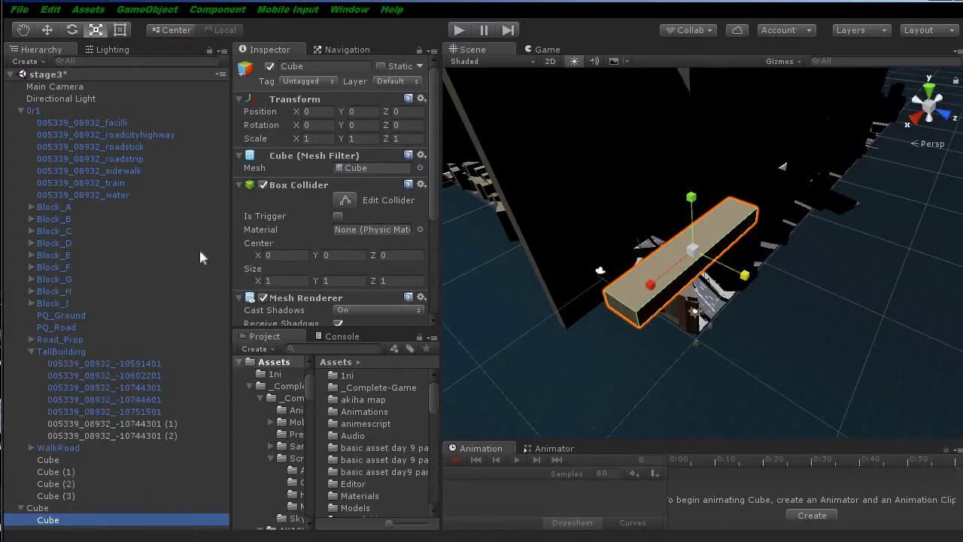
click(47, 29)
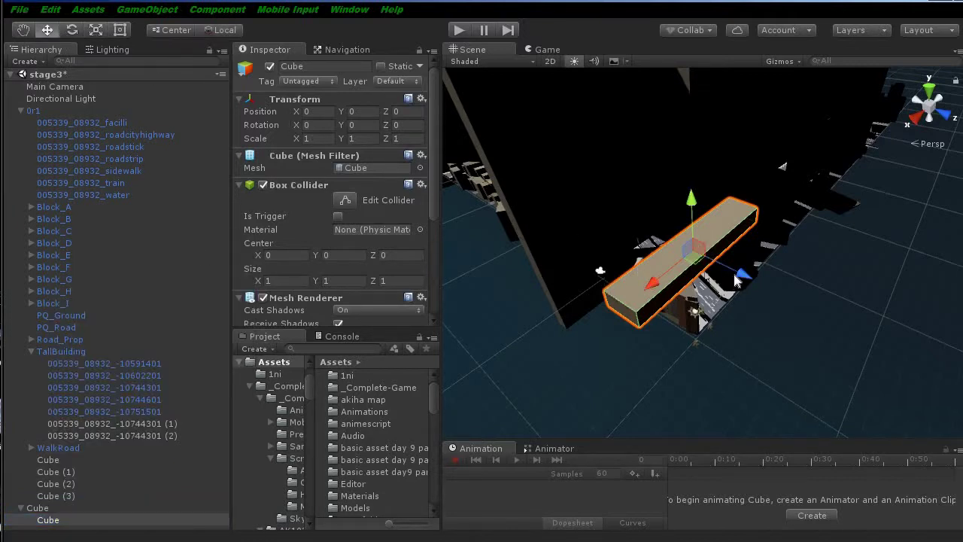
click(73, 30)
drag(682, 289, 713, 310)
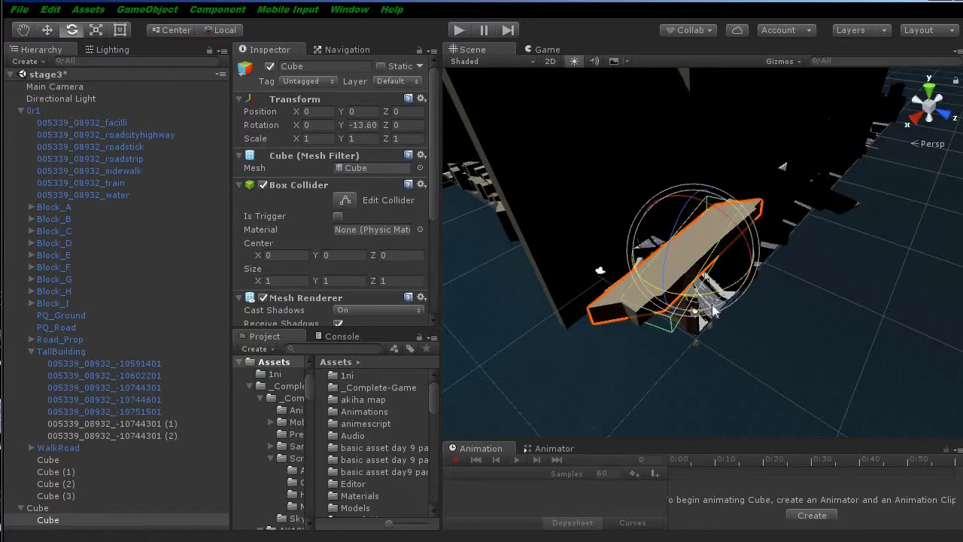
drag(713, 311, 712, 309)
mouse_move(712, 309)
middle_down()
mouse_move(832, 322)
mouse_move(780, 303)
middle_up()
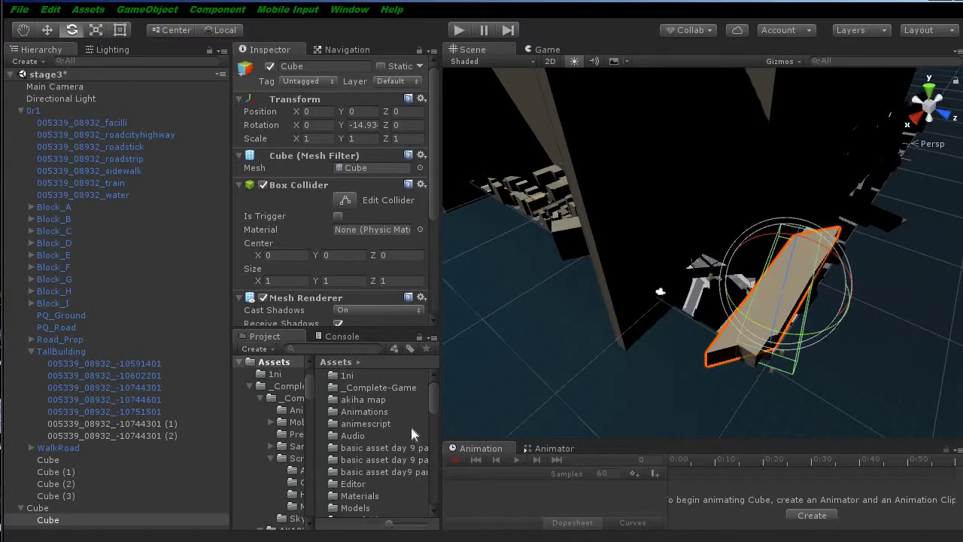
Collapse the 0r1 group and select the slab's child Cube.
click(35, 510)
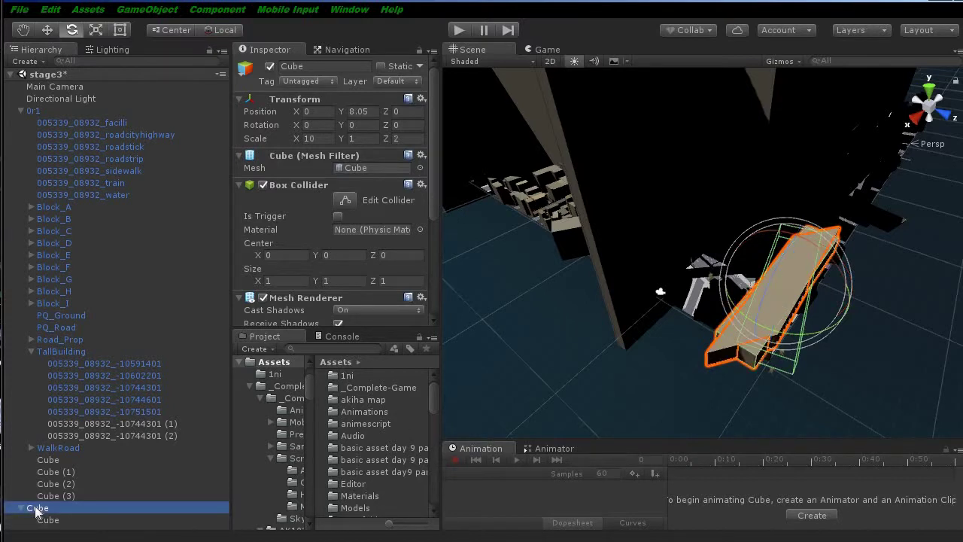
click(20, 110)
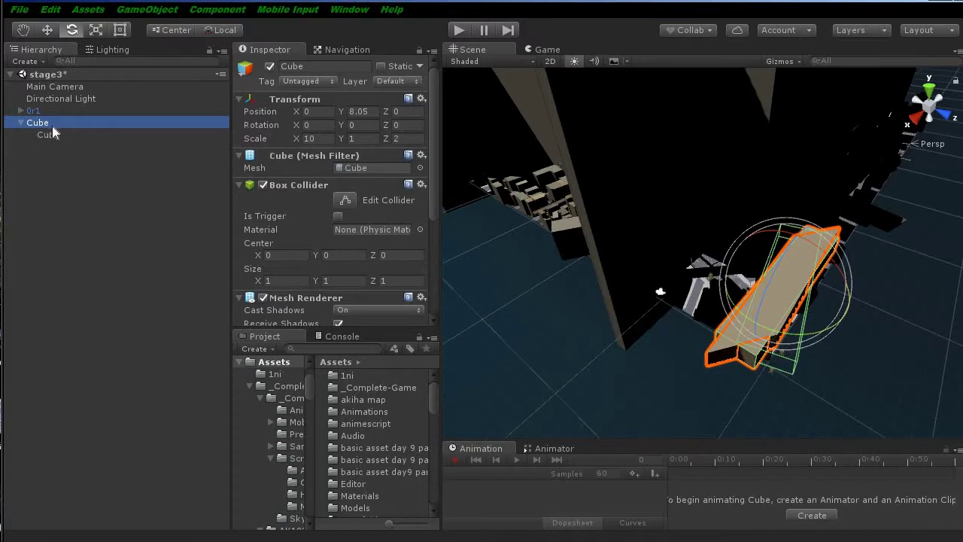
click(50, 134)
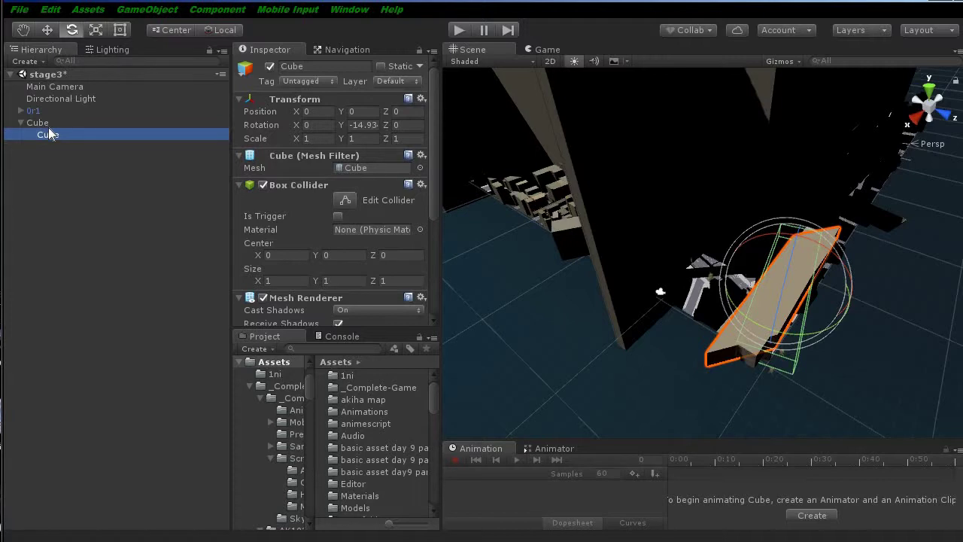
click(39, 124)
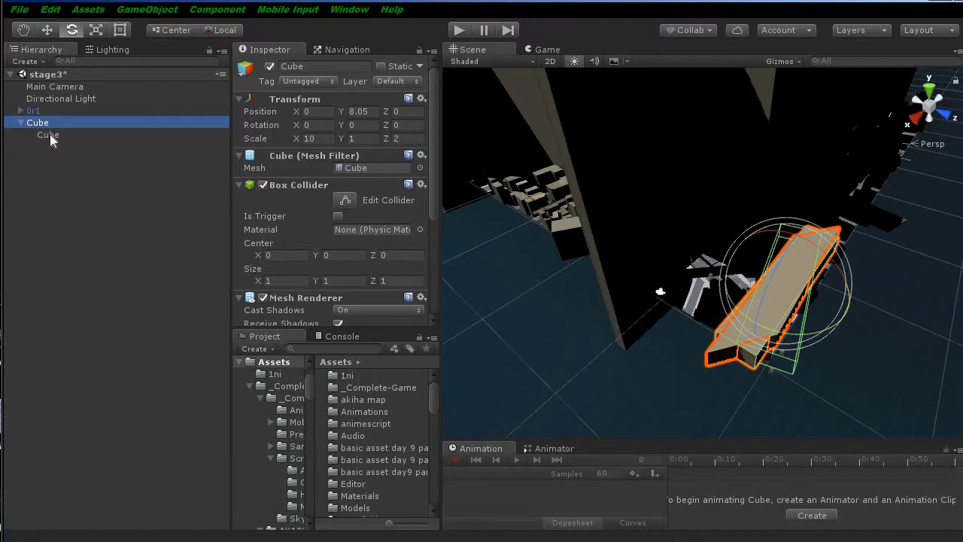
click(49, 134)
Delete the child Cube and create an empty GameObject under the slab Cube.
key(Delete)
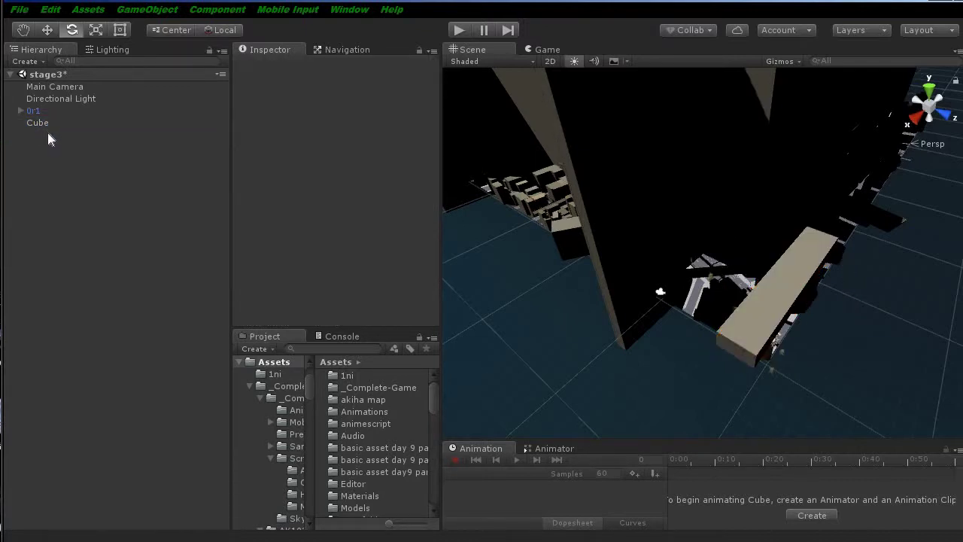
click(40, 124)
right_click(39, 124)
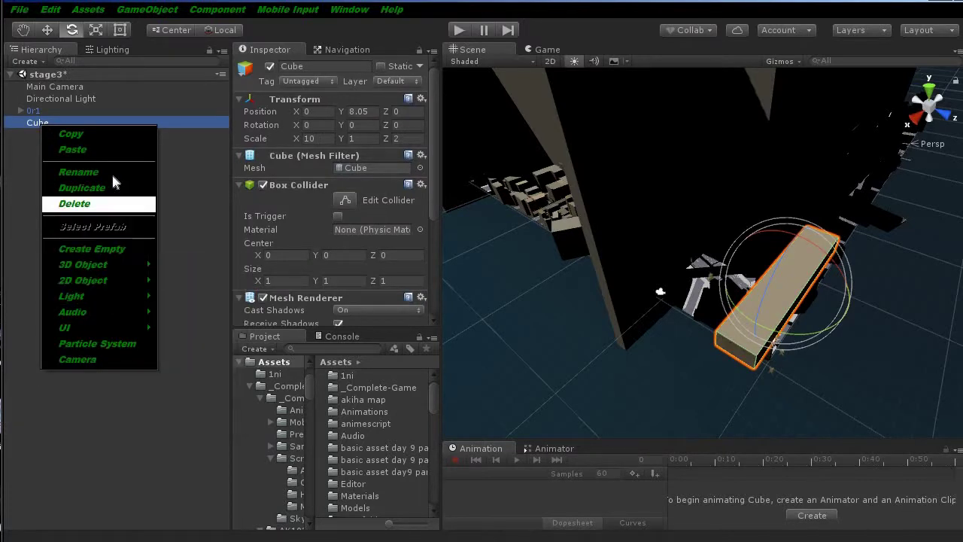
click(109, 248)
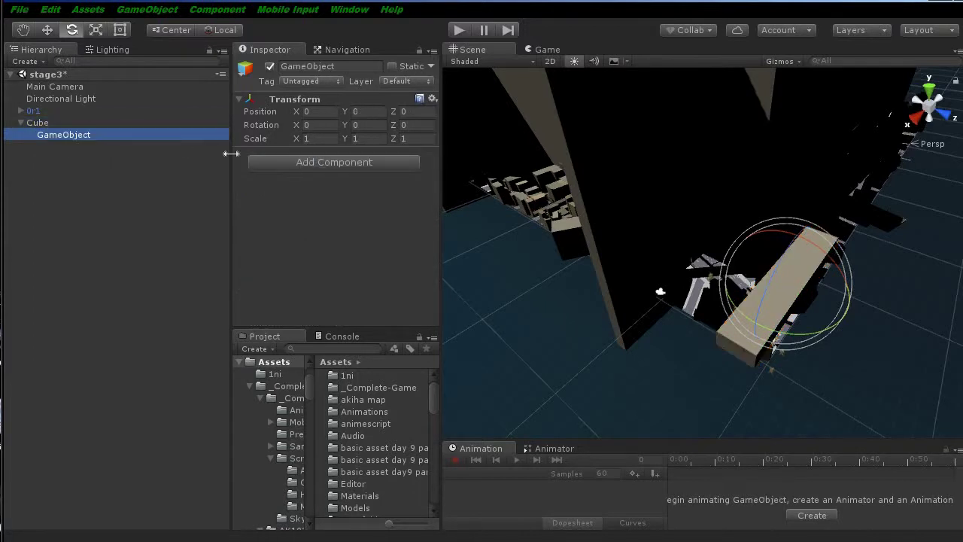
Add a cube inside the GameObject, moved 0.75 on Z and rotated -14.32 on Y.
right_click(52, 138)
mouse_move(167, 278)
click(196, 276)
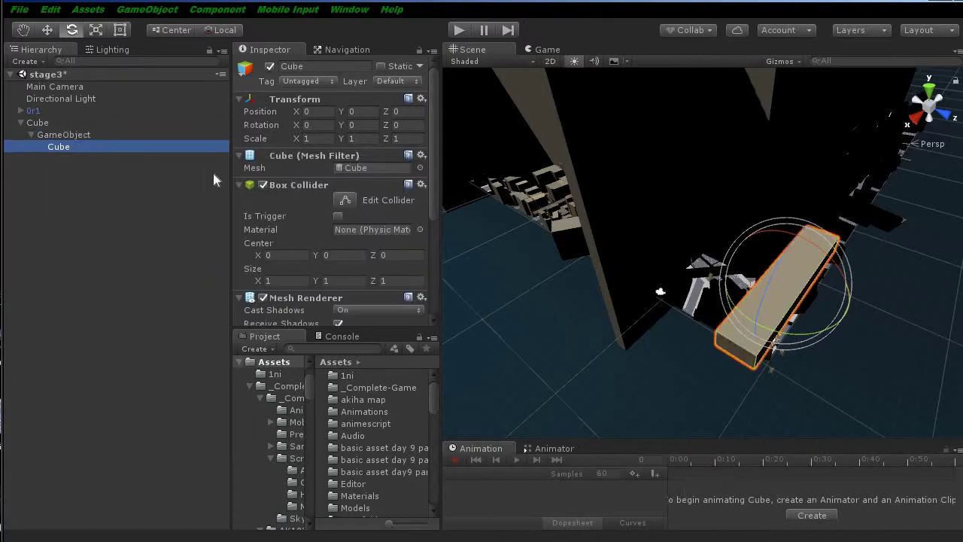
click(46, 30)
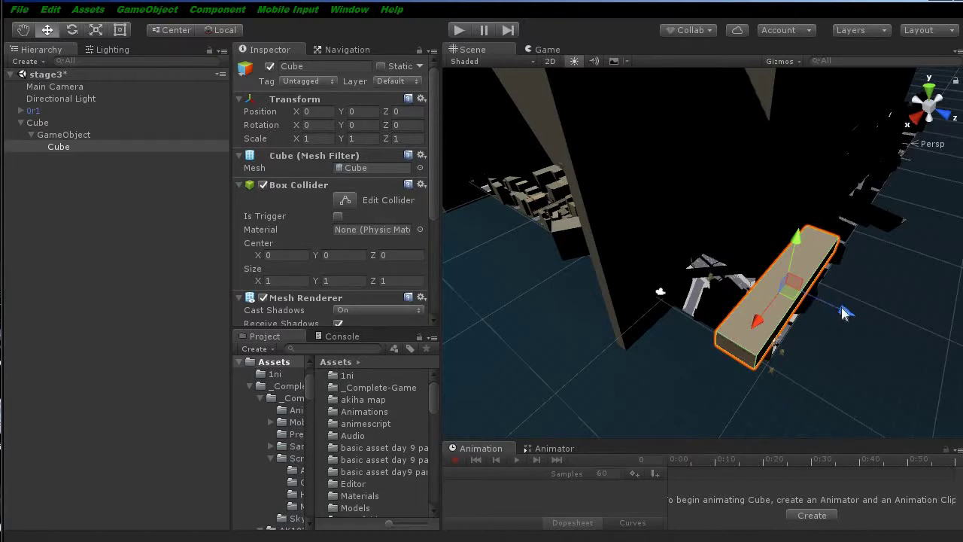
drag(845, 308, 535, 231)
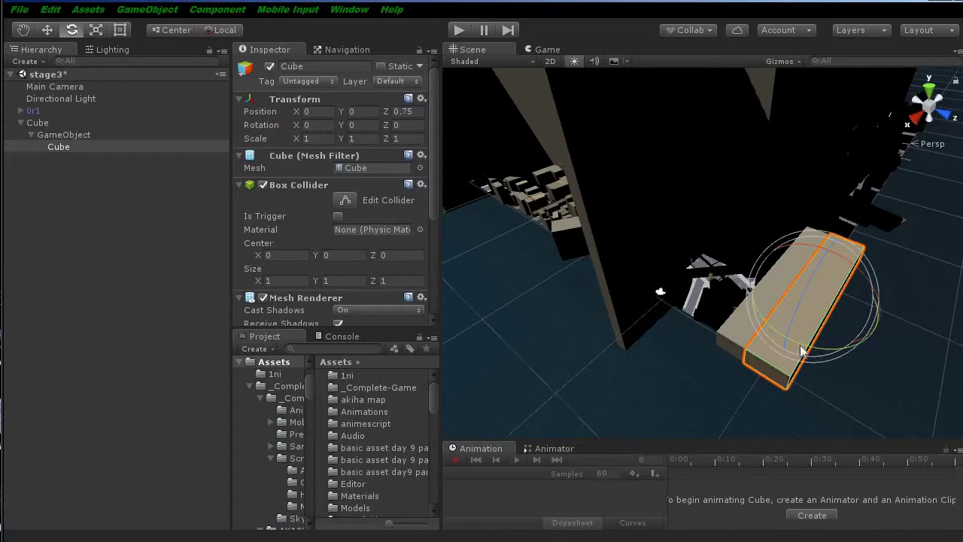
drag(819, 356, 842, 363)
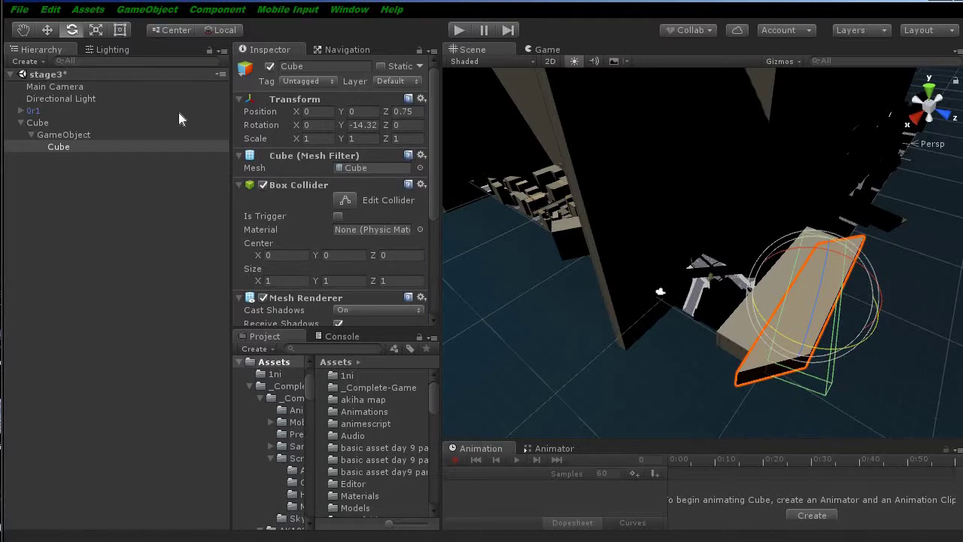
Delete the small cube inside the GameObject.
click(98, 164)
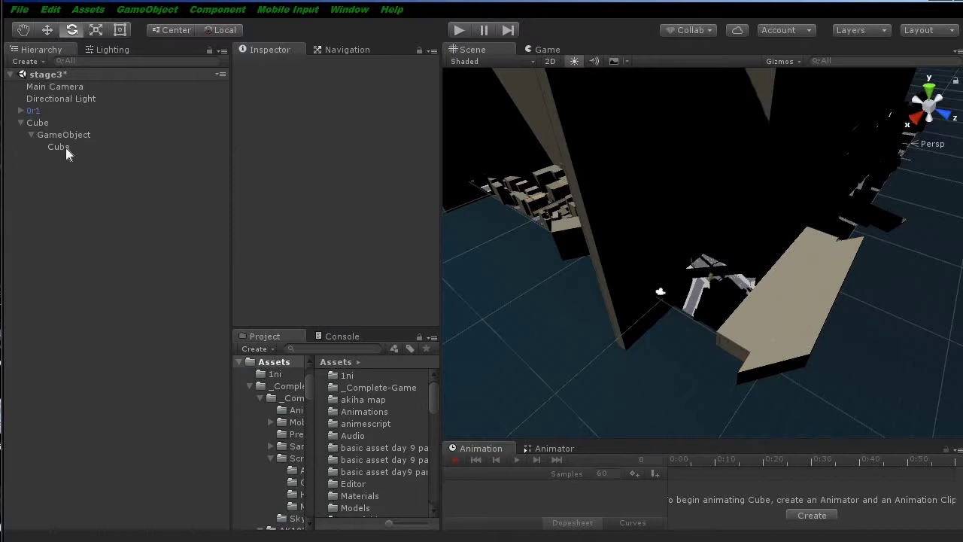
click(66, 149)
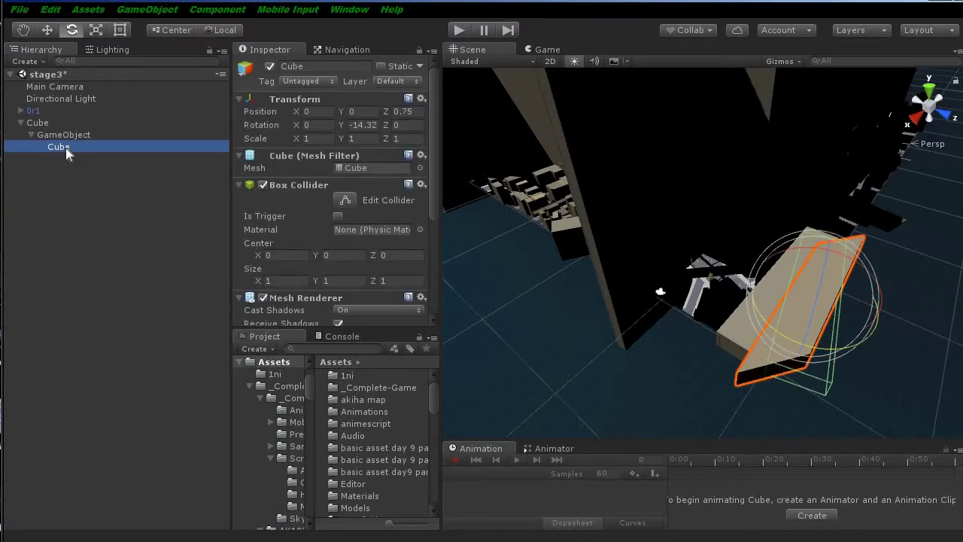
right_click(65, 147)
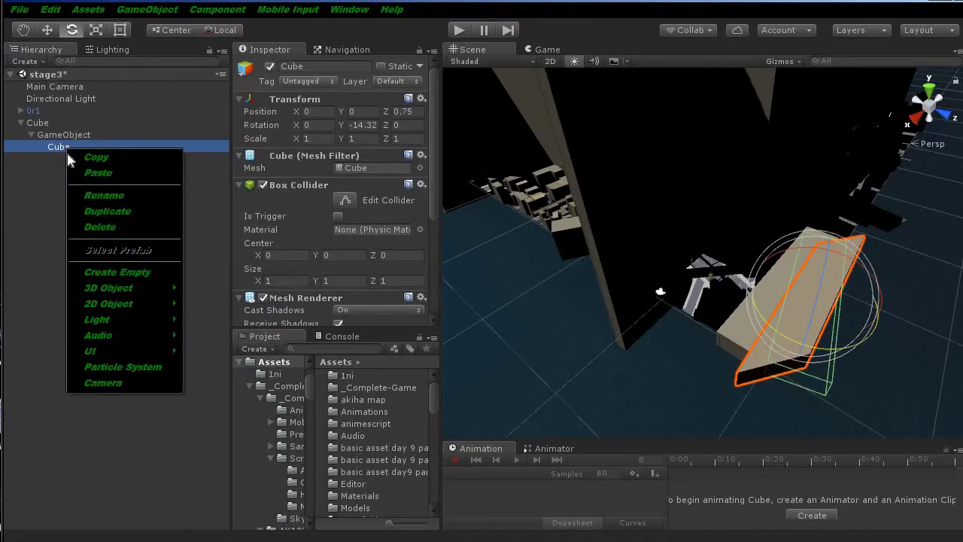
click(100, 227)
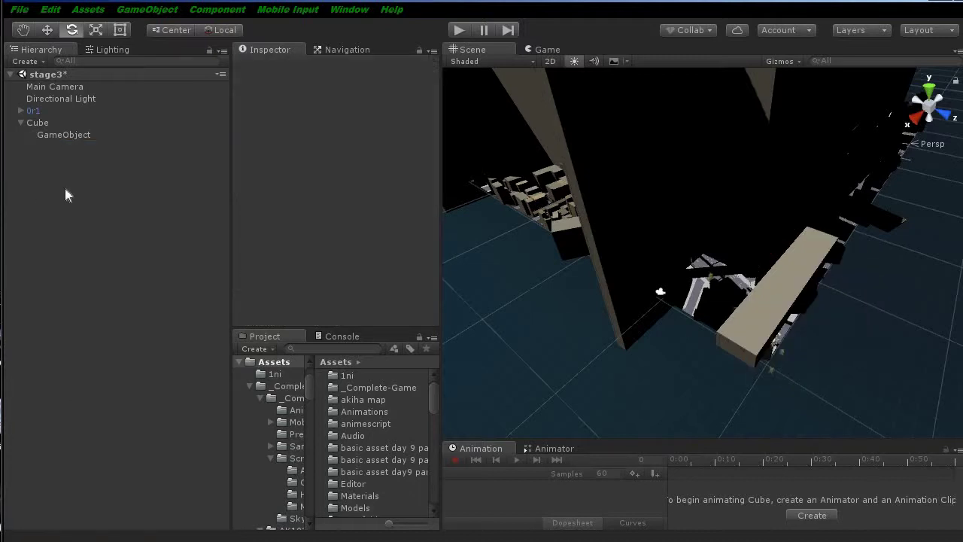
Delete the empty GameObject and select the slab Cube.
click(63, 133)
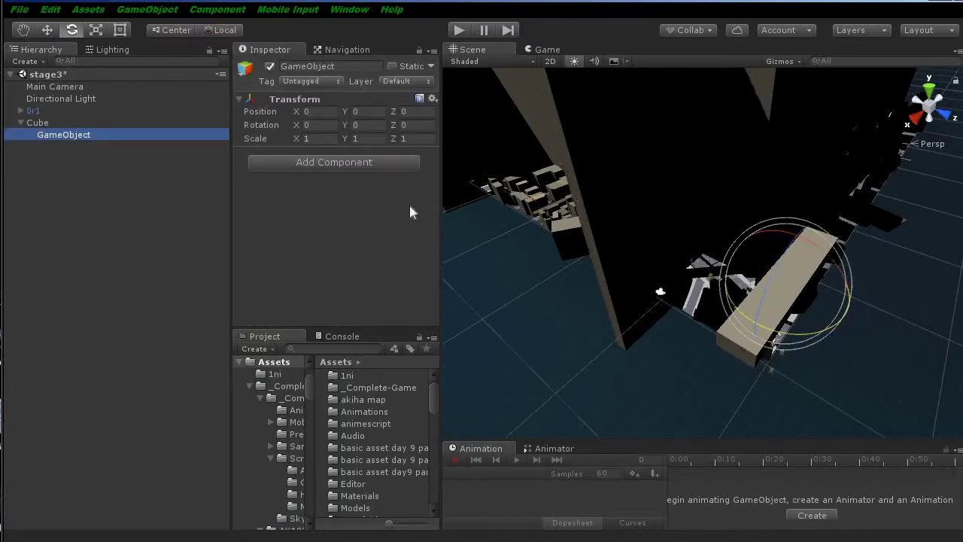
right_click(62, 134)
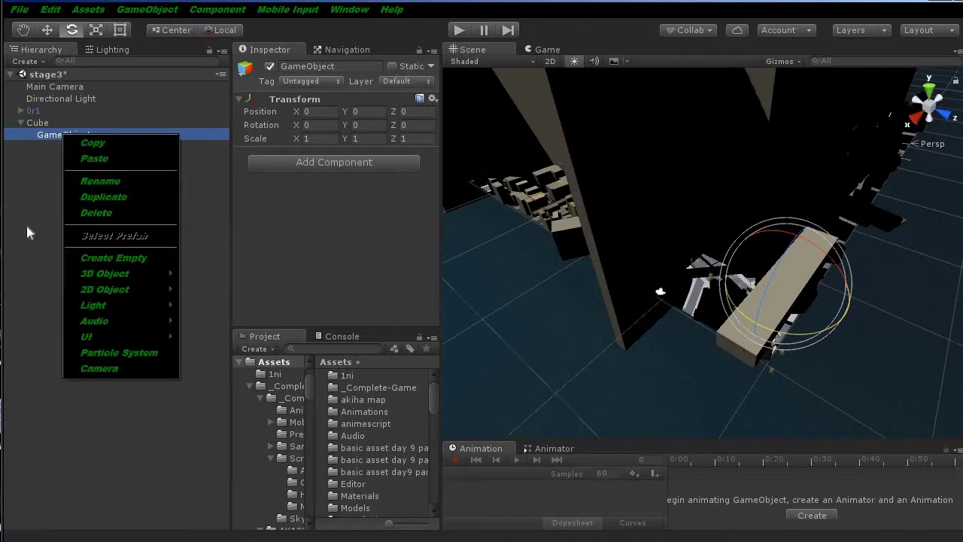
click(123, 216)
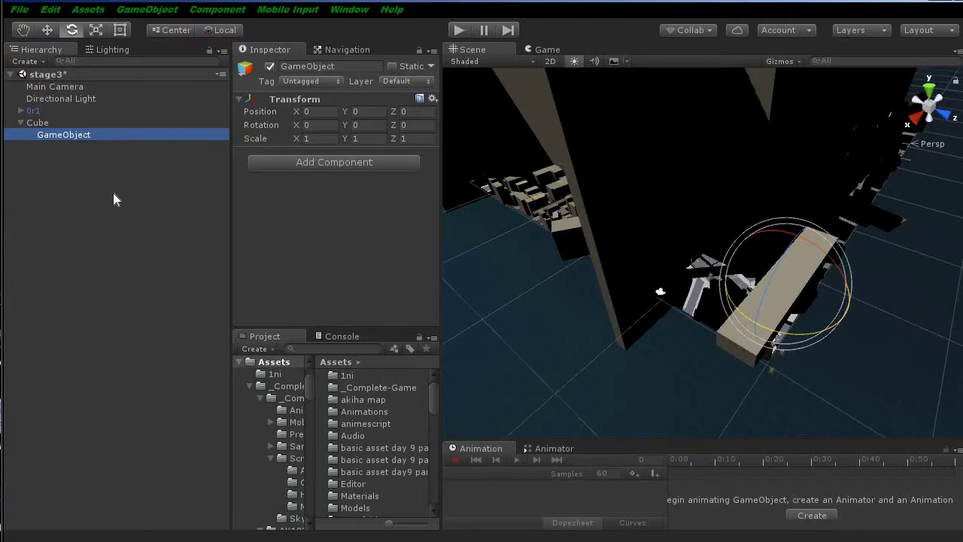
click(53, 126)
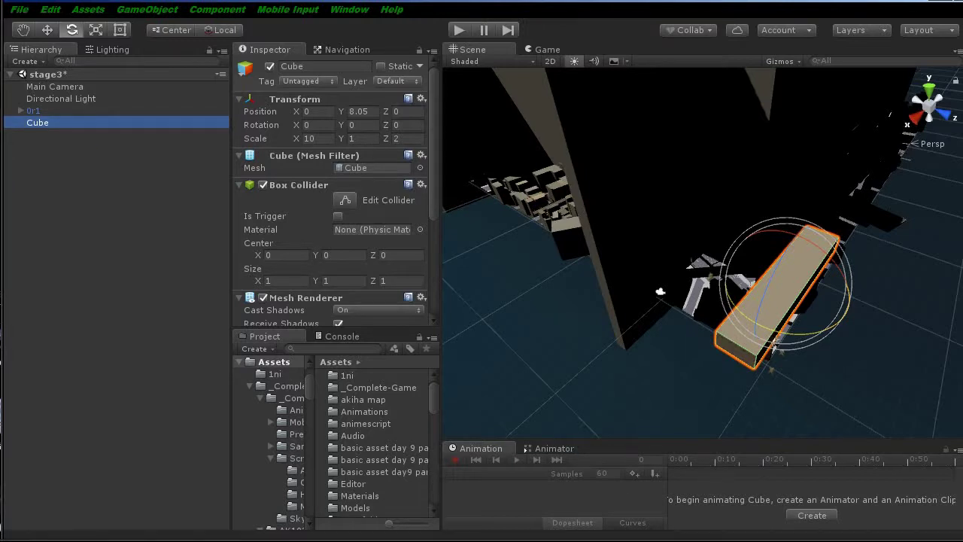
click(745, 539)
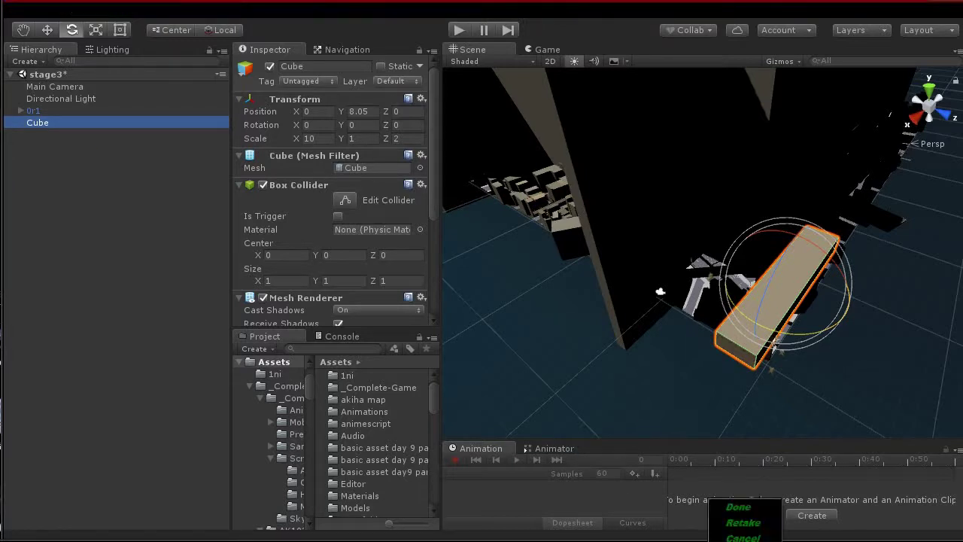